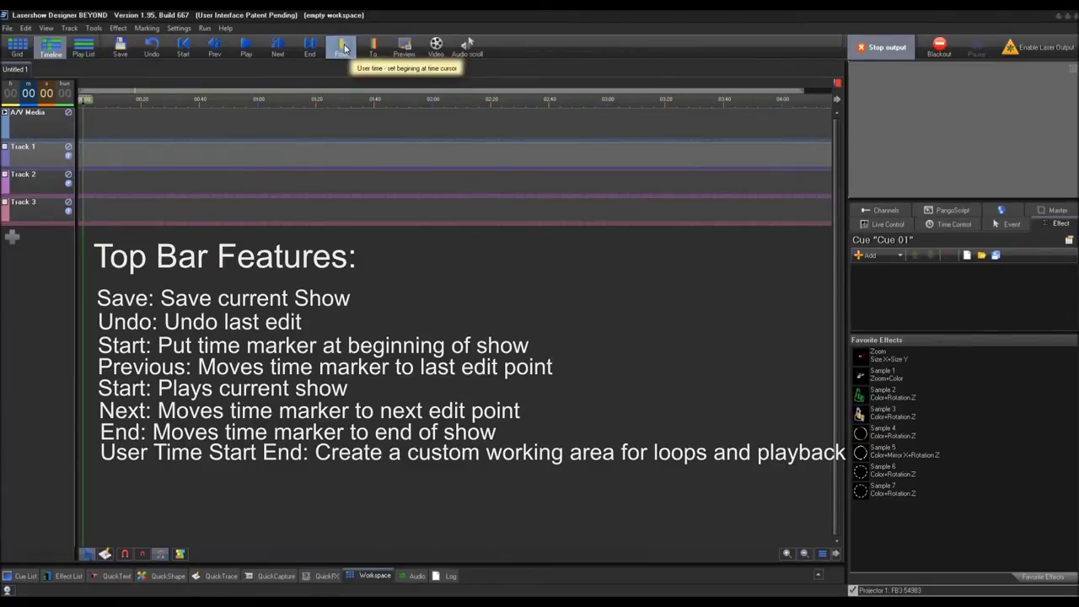
- Set a user time range from about 29 s to 1:05 on the timeline and place the time marker inside it
click(167, 103)
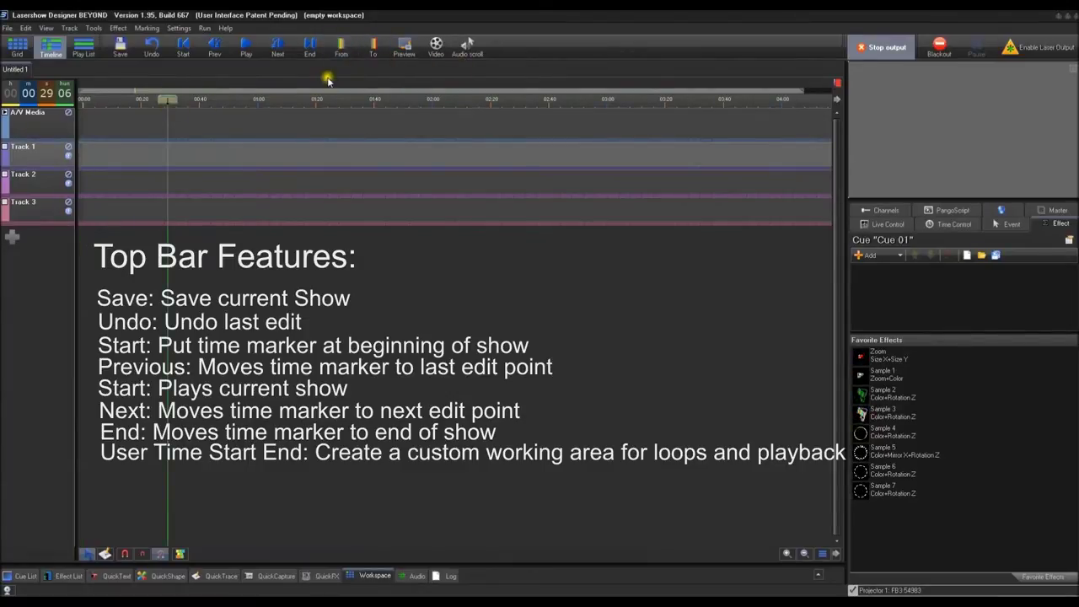
click(372, 48)
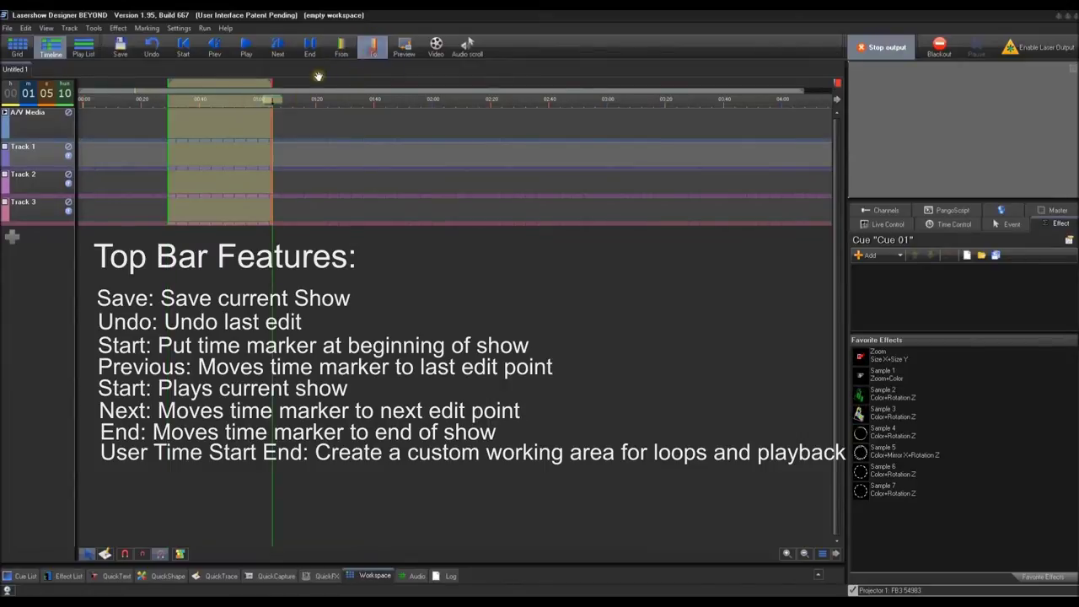
click(229, 101)
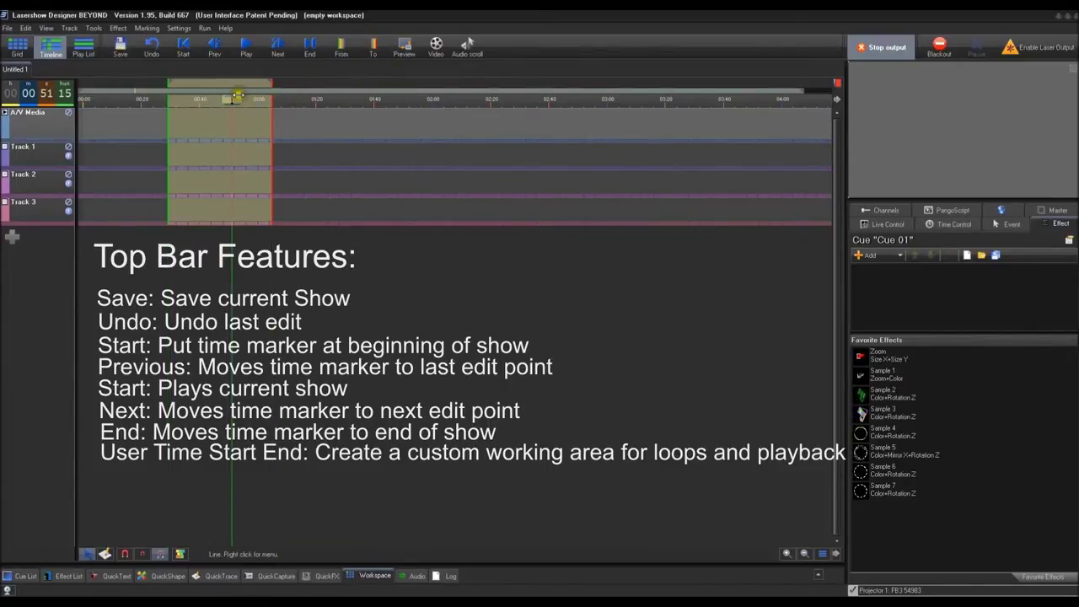
- Show the preview of each track and open the video window, moving it aside from the timeline
click(404, 48)
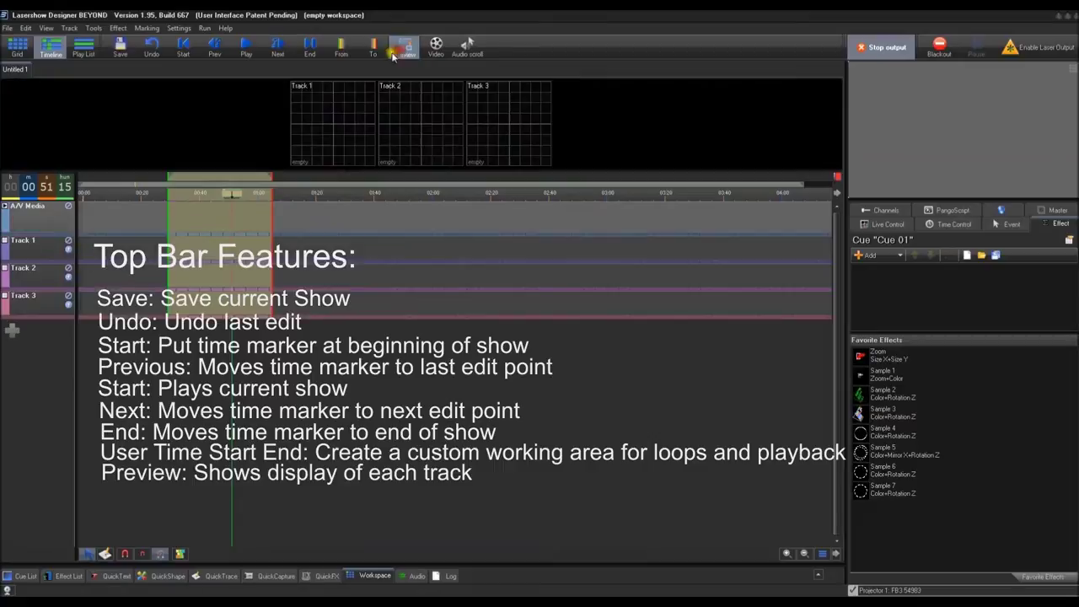
click(436, 47)
drag(452, 104, 881, 165)
- Enable audio scrubbing, scrub the time marker back to about 46 s, and close the video window
click(468, 48)
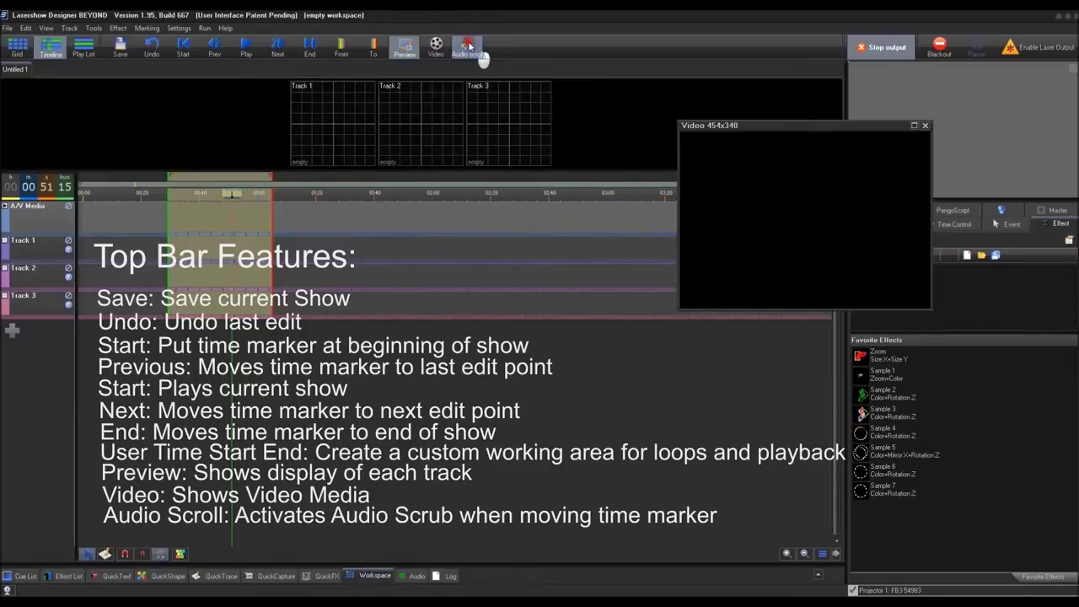
mouse_move(283, 193)
mouse_down()
mouse_move(381, 194)
mouse_move(189, 185)
mouse_move(269, 190)
mouse_move(221, 189)
mouse_up()
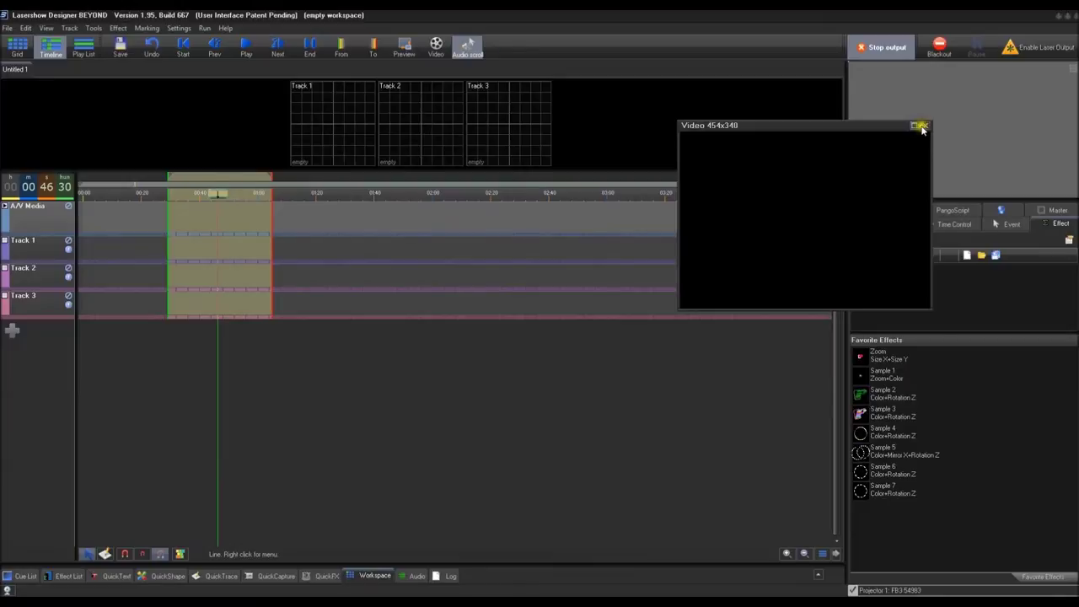
click(922, 127)
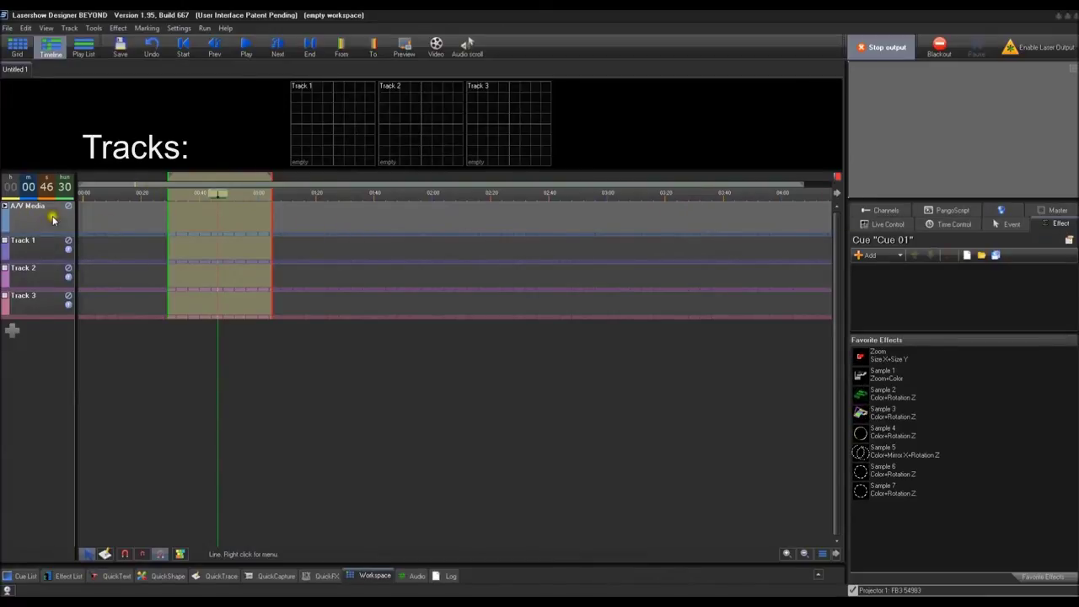
- Try to add media to the A/V Media track at about 2.7 s
double_click(90, 218)
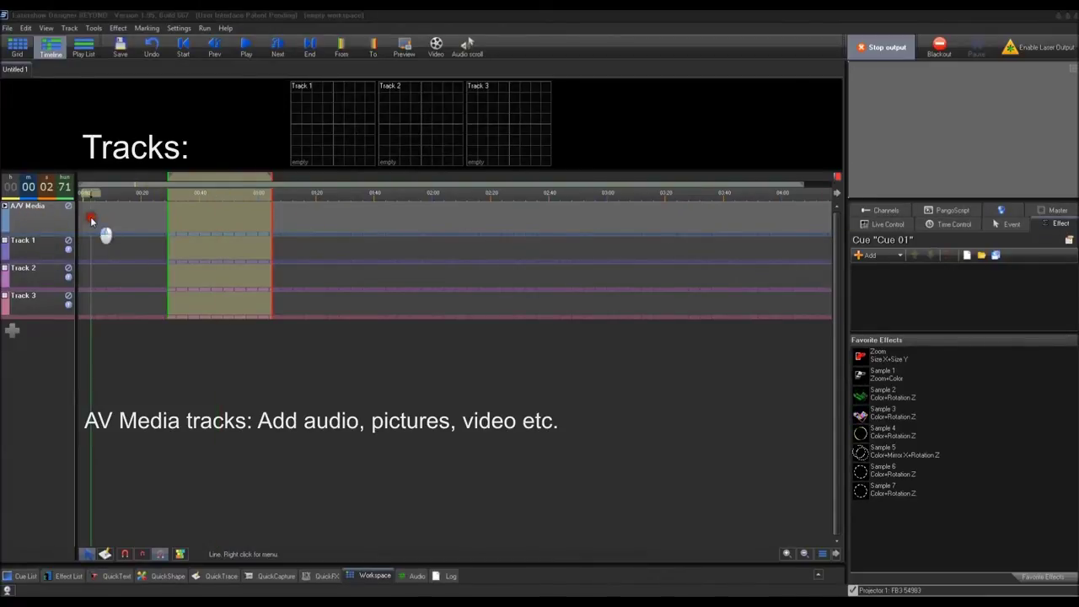
click(764, 443)
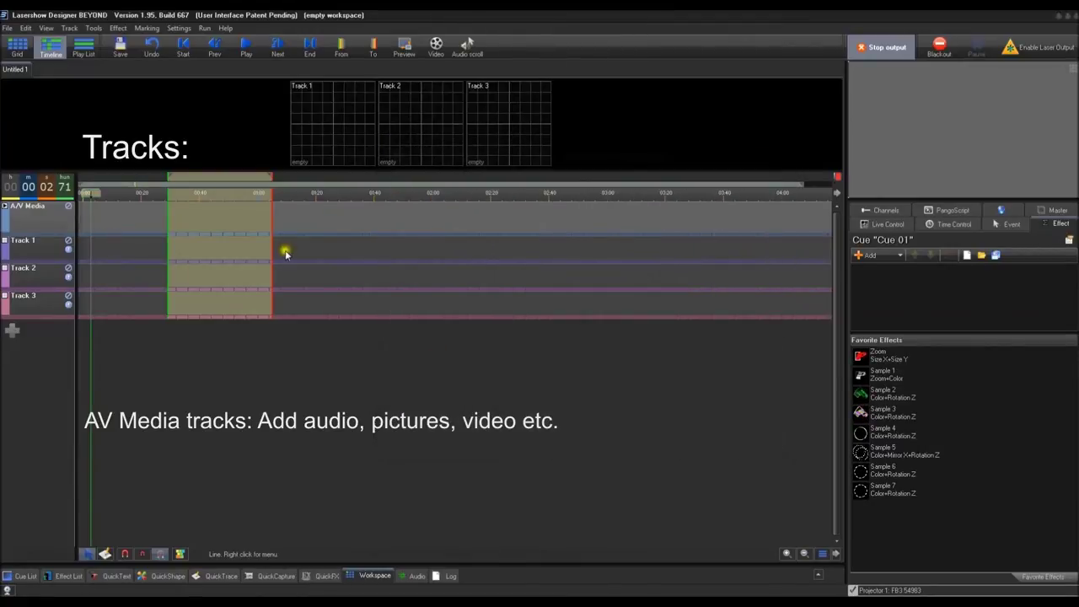
click(118, 328)
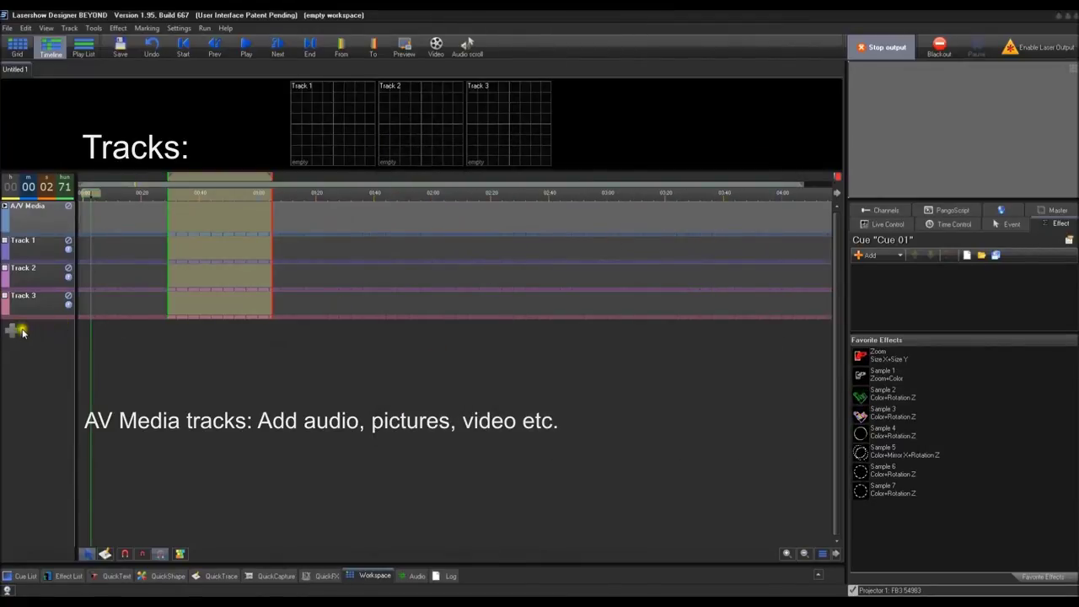
- Draw an event about 6.2 s long near the start of Track 1, and delete it again
drag(97, 247, 115, 246)
right_click(101, 253)
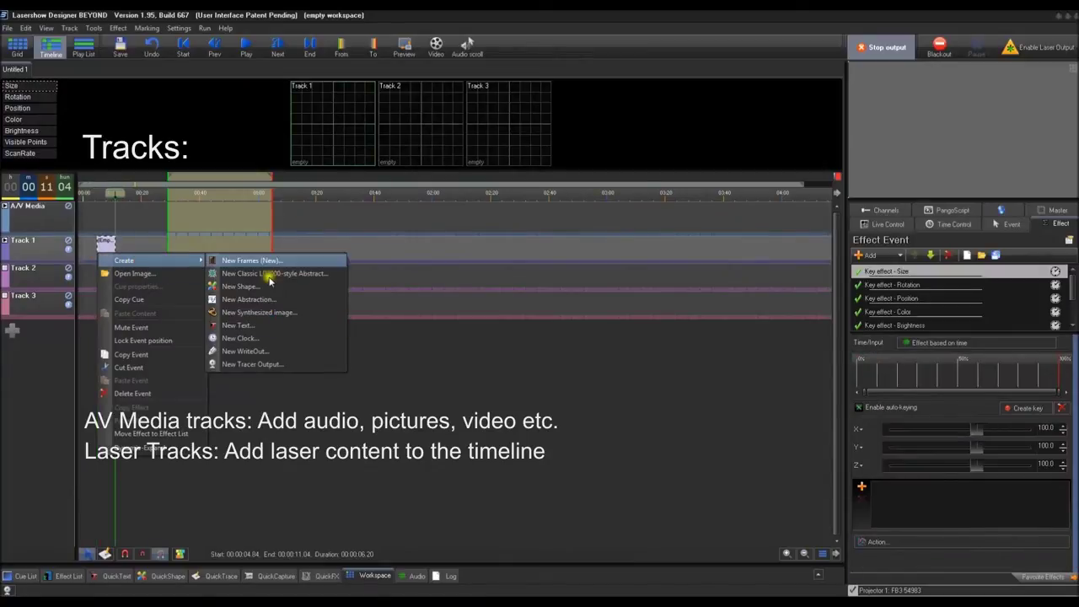
click(283, 300)
right_click(107, 245)
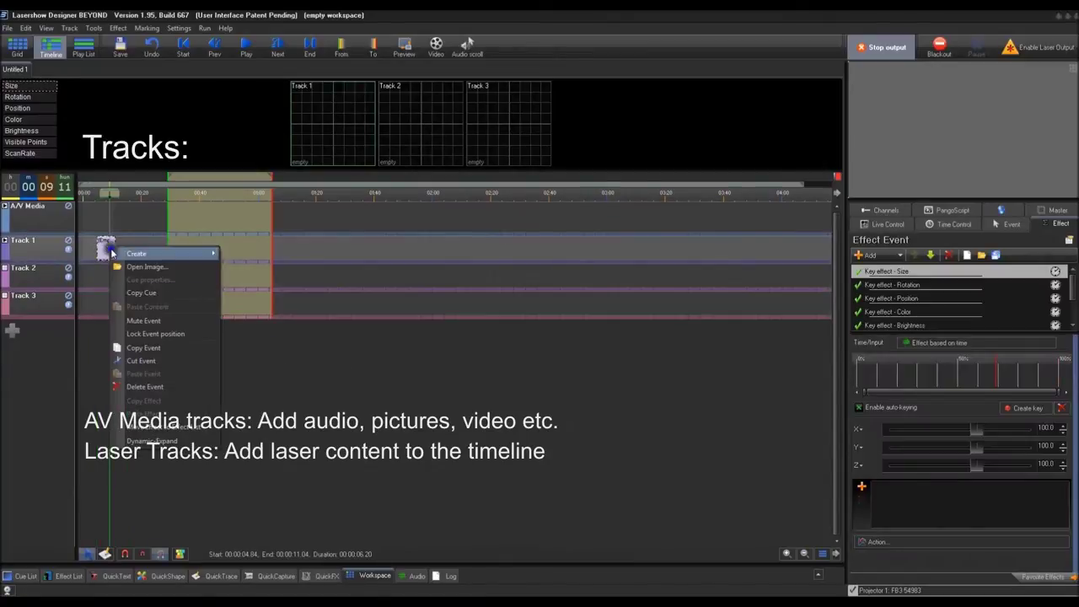
click(148, 387)
- Add three more laser tracks below Track 3
click(15, 329)
click(24, 339)
click(15, 356)
click(20, 369)
click(19, 378)
click(28, 393)
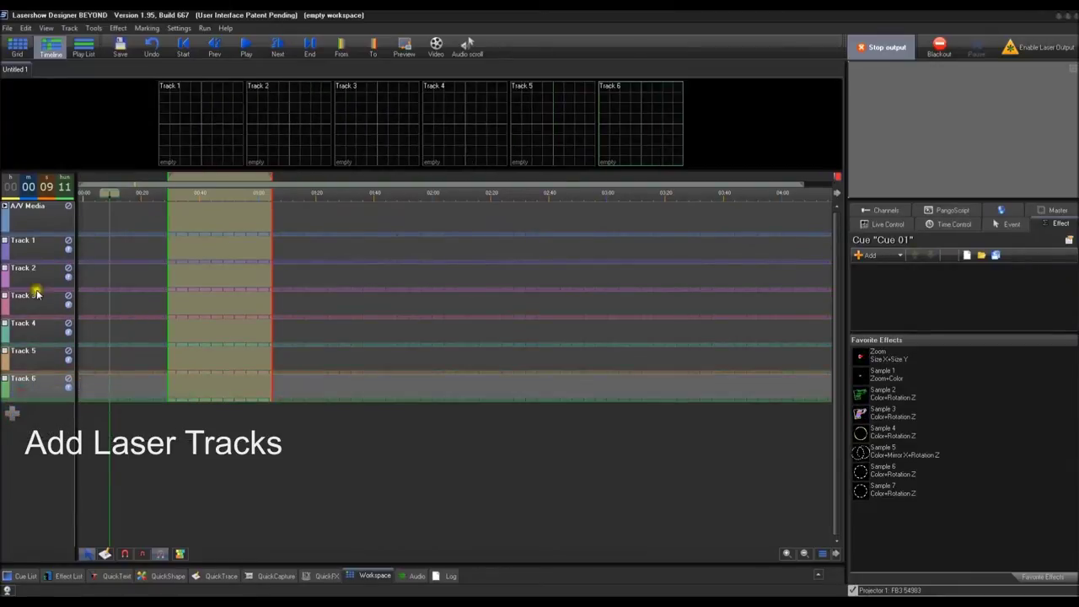
- Add a second A/V Media track and place the time marker at about 4.5 s on the first one
click(10, 415)
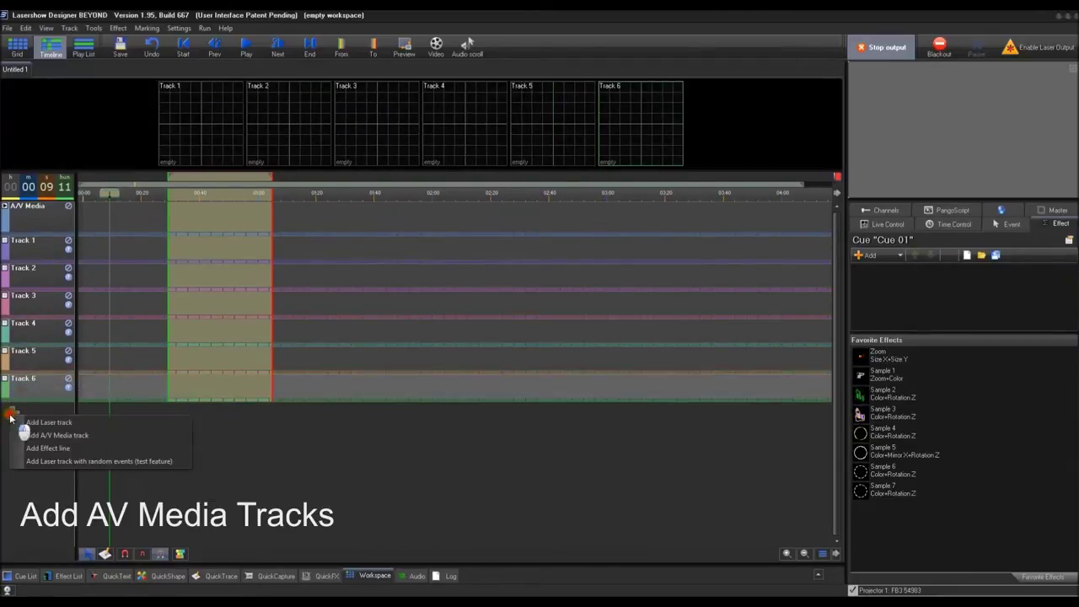
click(73, 436)
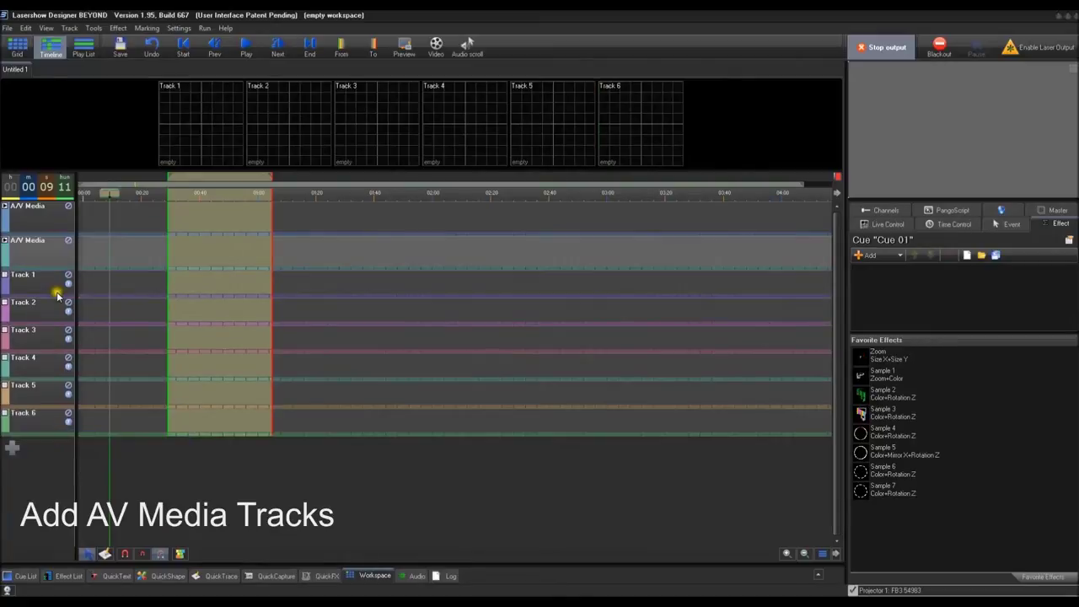
click(56, 224)
click(138, 267)
click(106, 210)
click(96, 220)
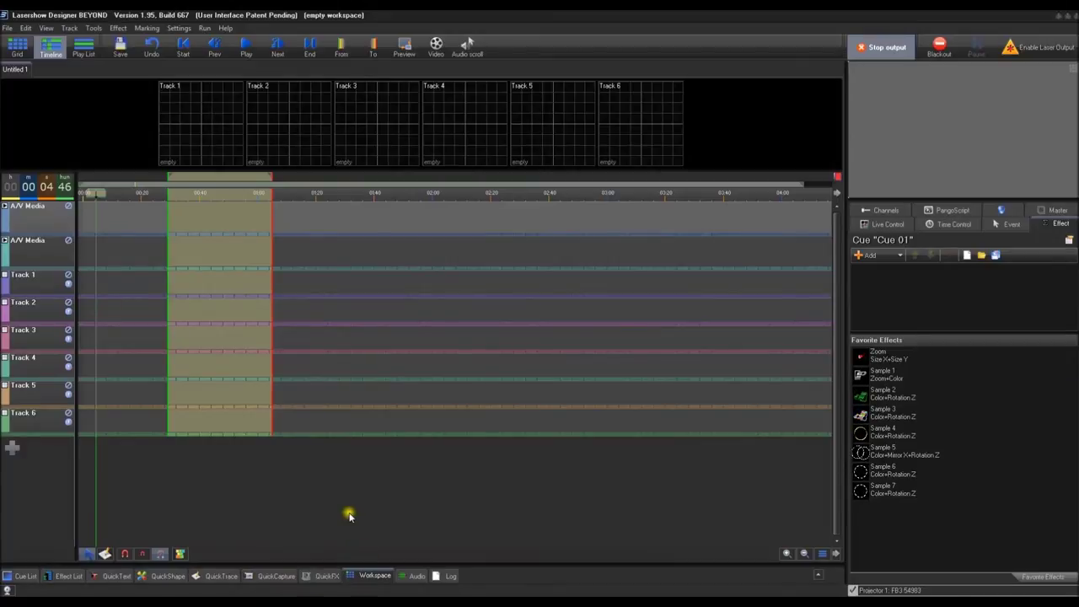
- Expand the Workspace below the timeline and select the first cell of its page
click(366, 581)
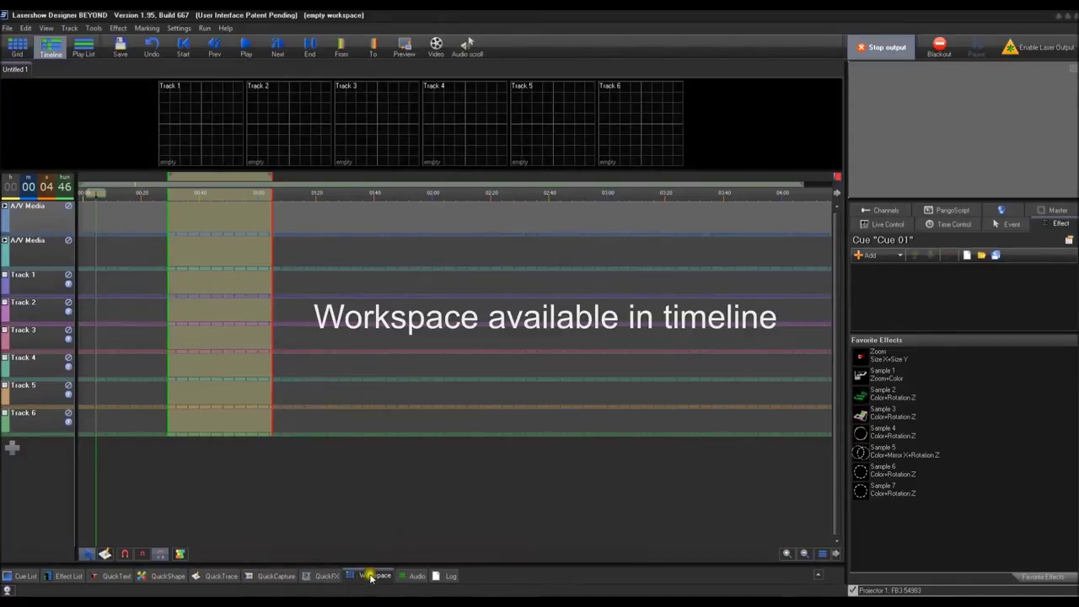
click(371, 577)
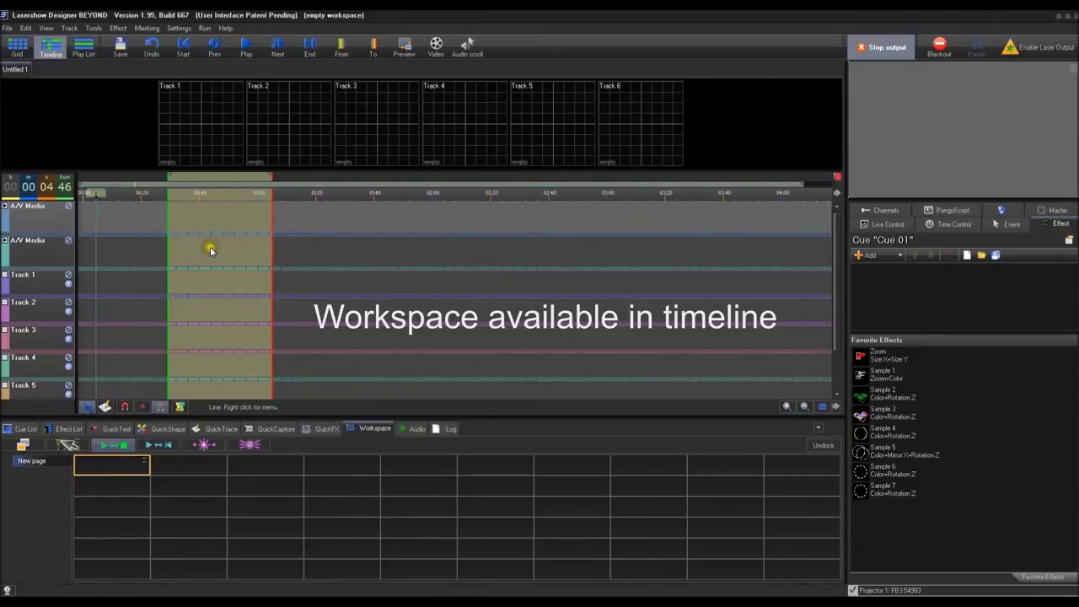
click(118, 470)
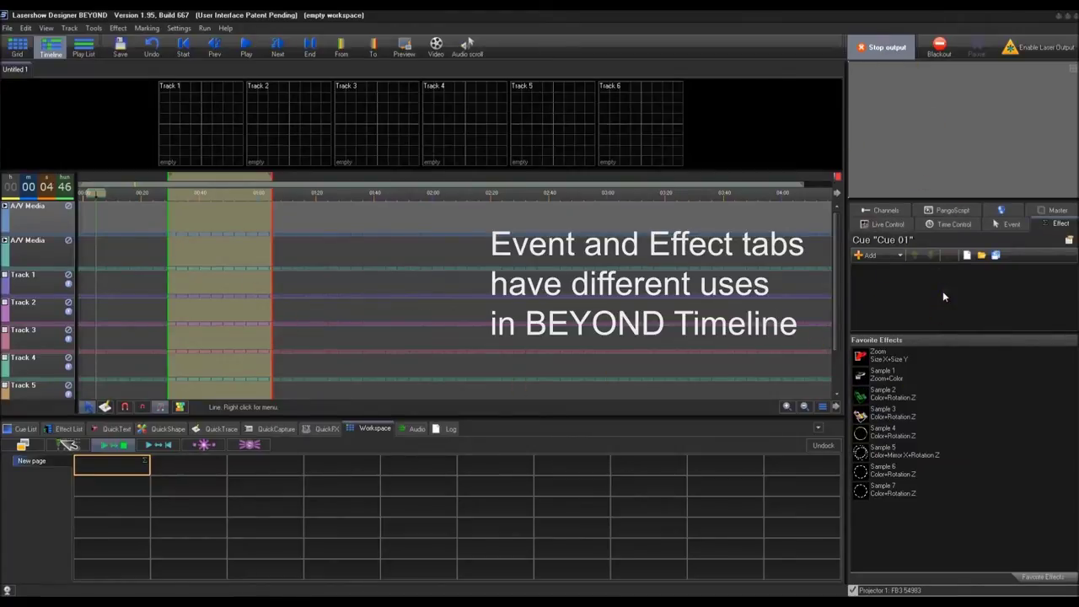
- Compare the Event settings with the Effect settings by switching between them
click(1007, 225)
click(1050, 226)
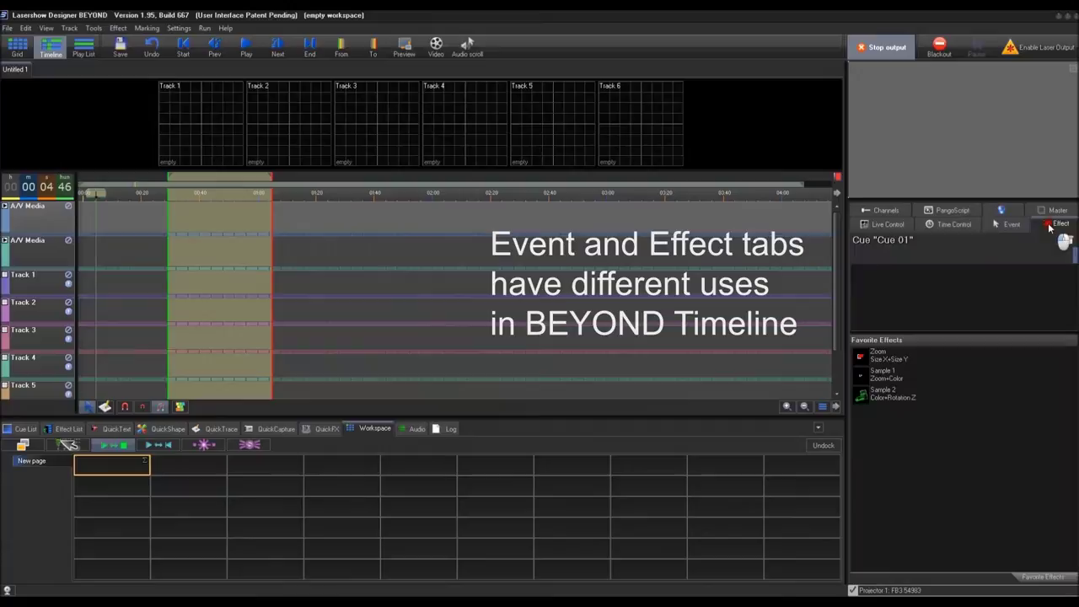
click(997, 226)
click(1046, 226)
click(1025, 226)
click(1058, 224)
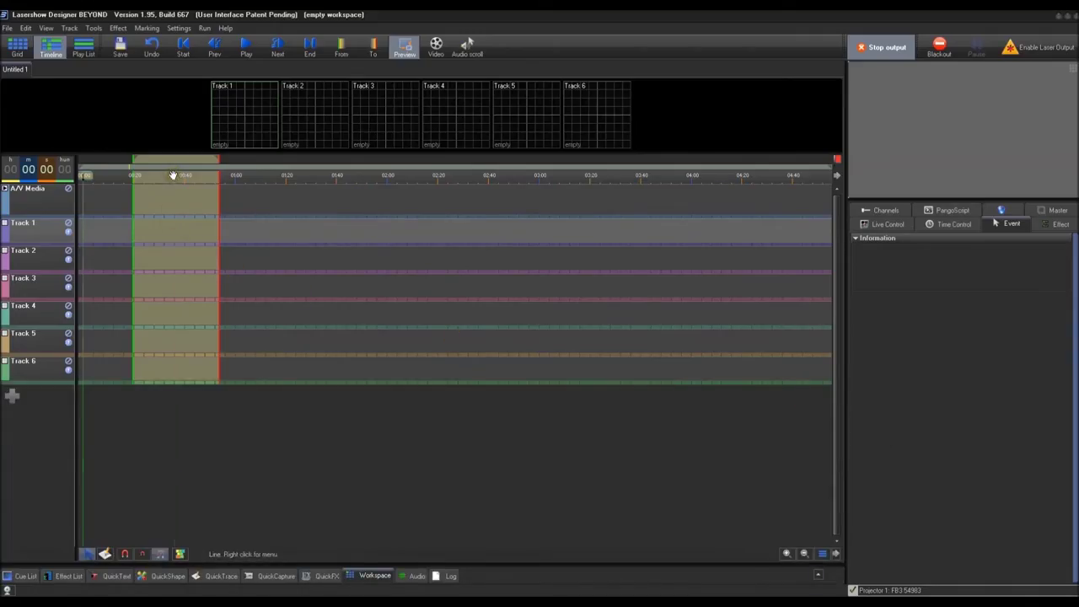
- Clear the user time range from the timeline and hide the track previews
right_click(173, 174)
click(230, 279)
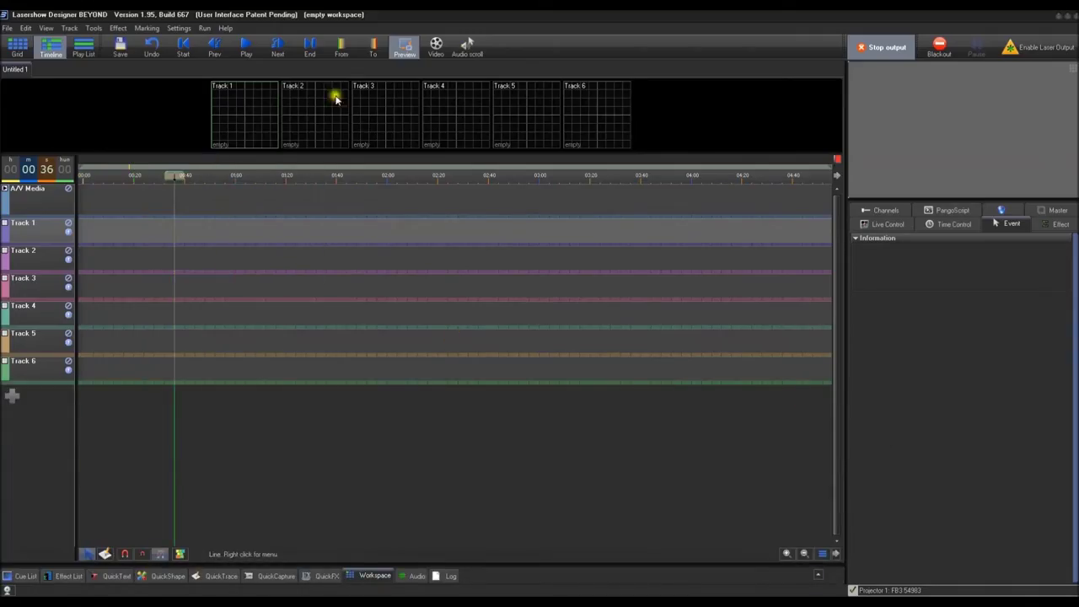
click(405, 47)
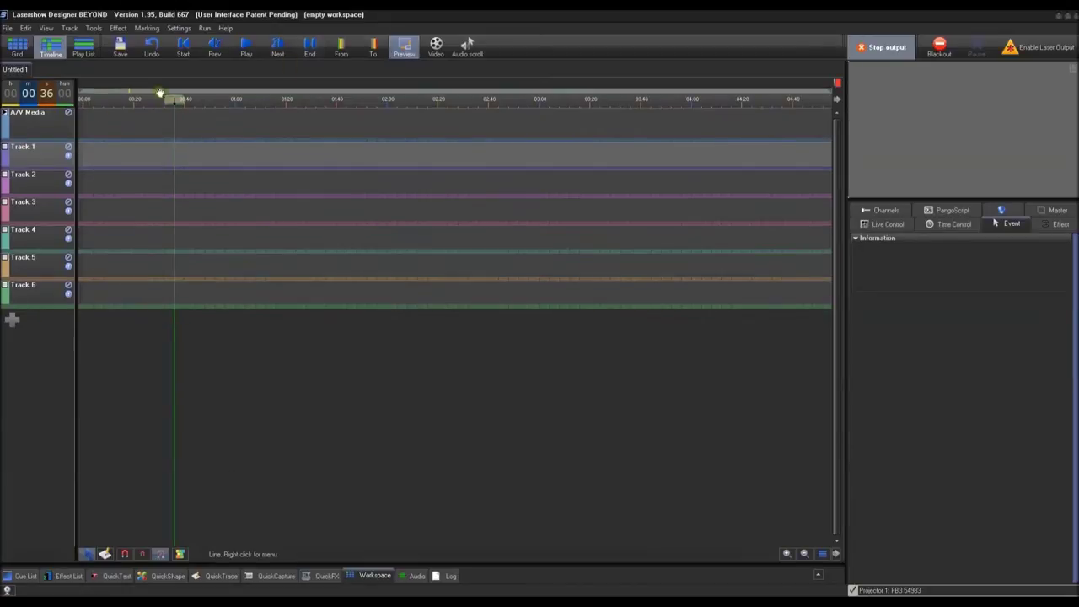
- Go through laser tracks 2 to 6 one by one, ending with Track 1 selected
click(108, 160)
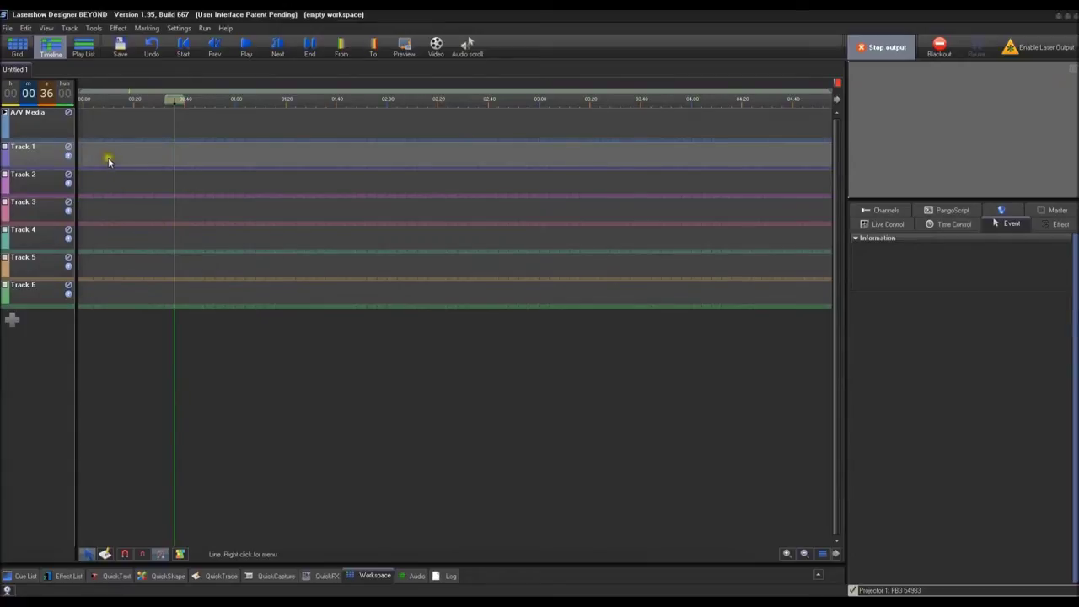
click(42, 189)
click(44, 211)
click(49, 238)
click(40, 266)
click(52, 296)
click(55, 150)
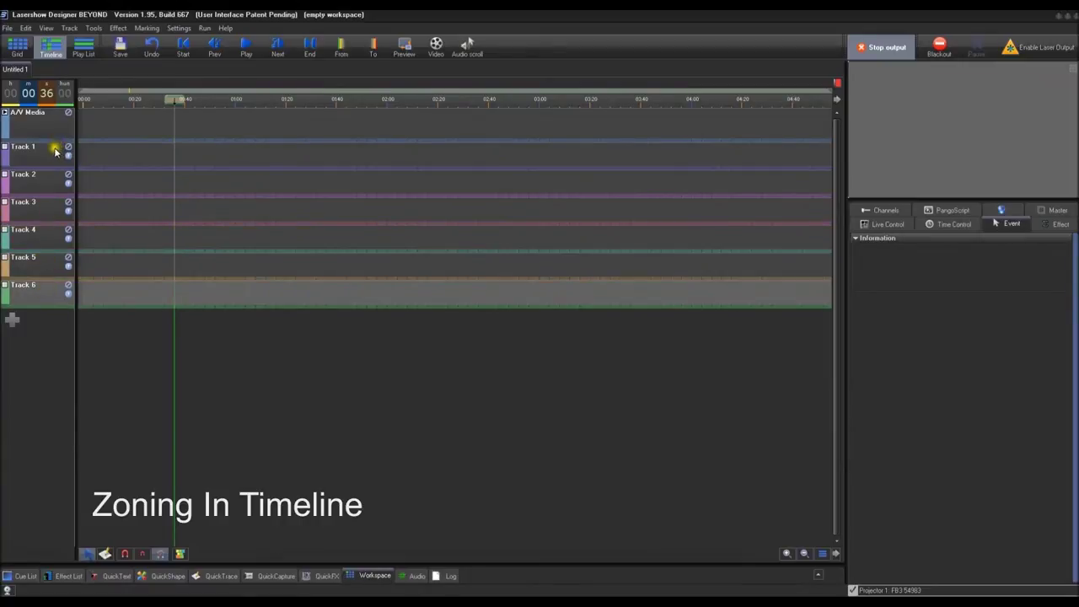
- Open the projection zones setup and display the preview settings of the Atmospheric Effects zone
click(179, 28)
click(160, 55)
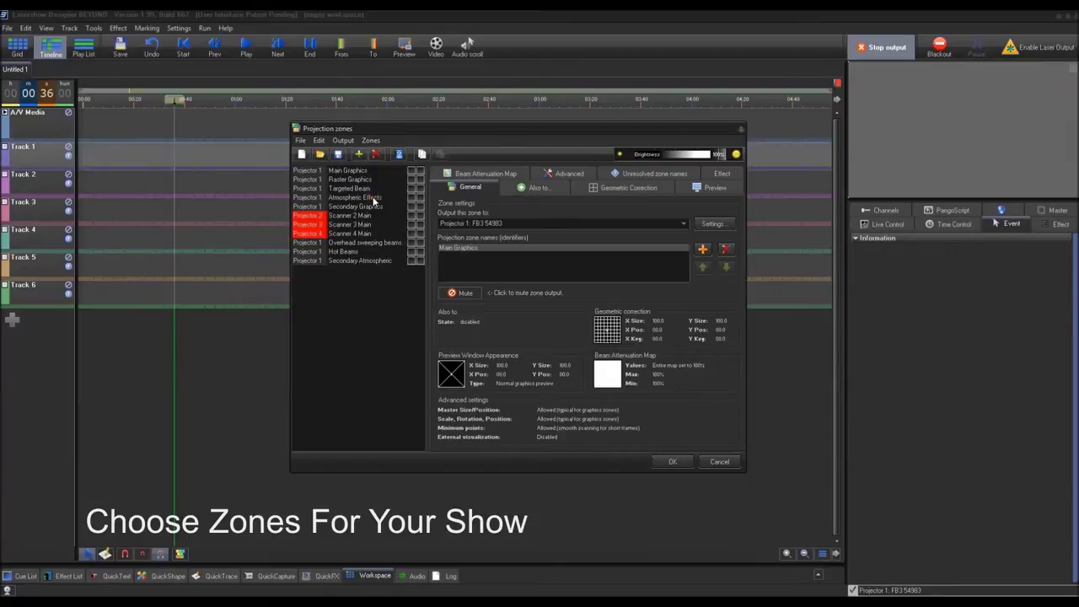
click(374, 199)
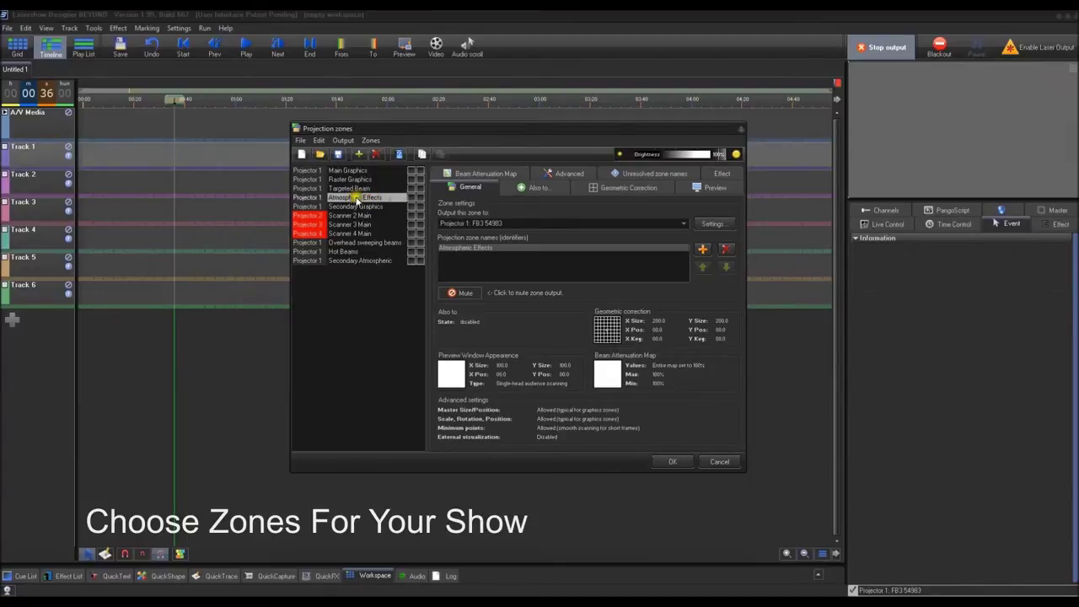
click(707, 189)
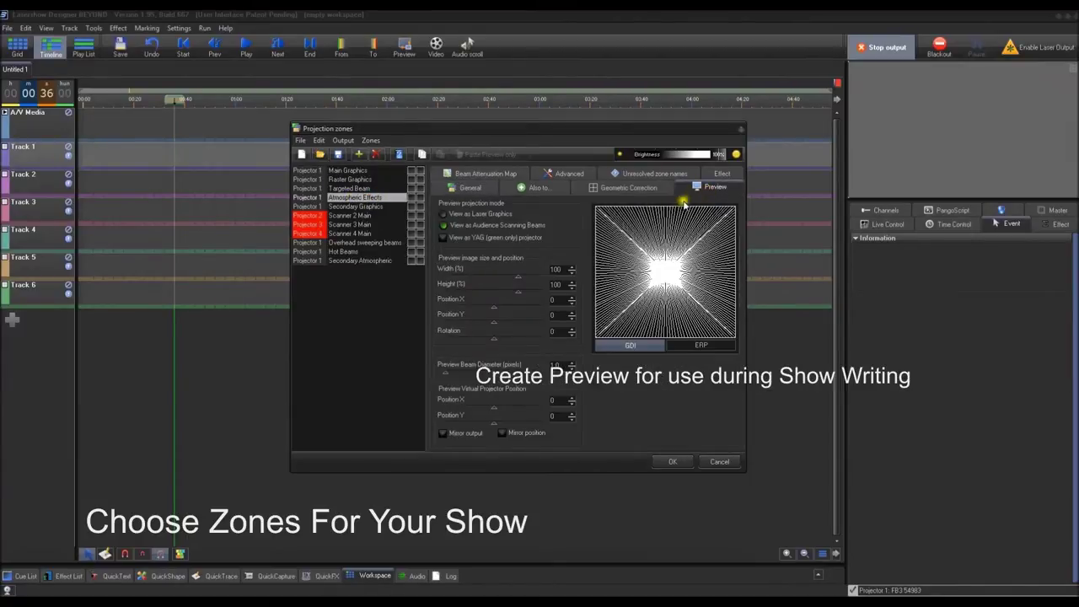
- Show the test pattern for the Atmospheric Effects zone, choose View as Audience Scanning Beams, and accept the zone settings
click(419, 197)
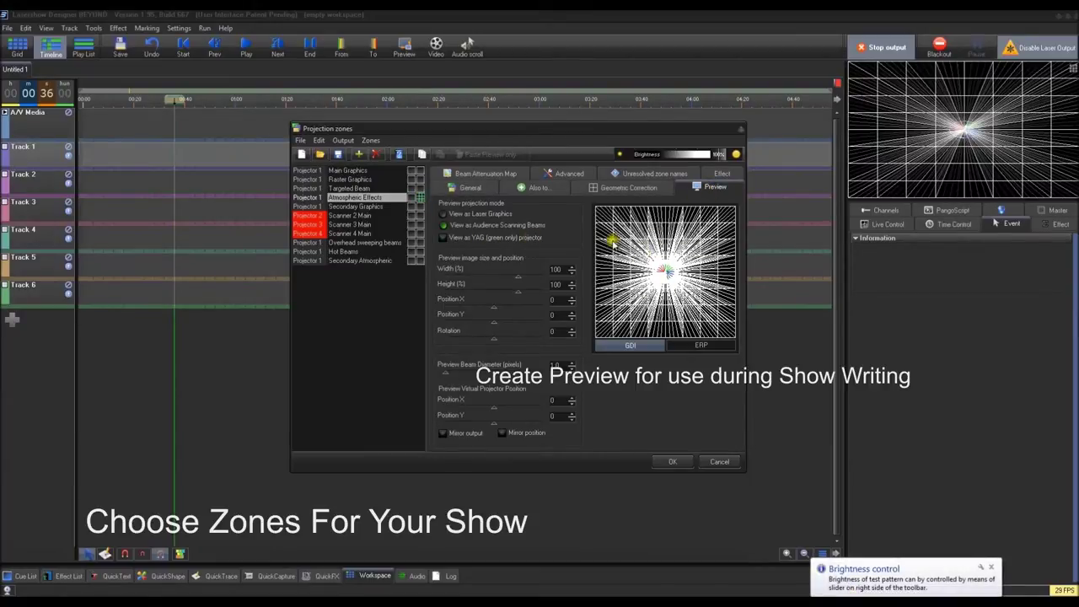
click(502, 226)
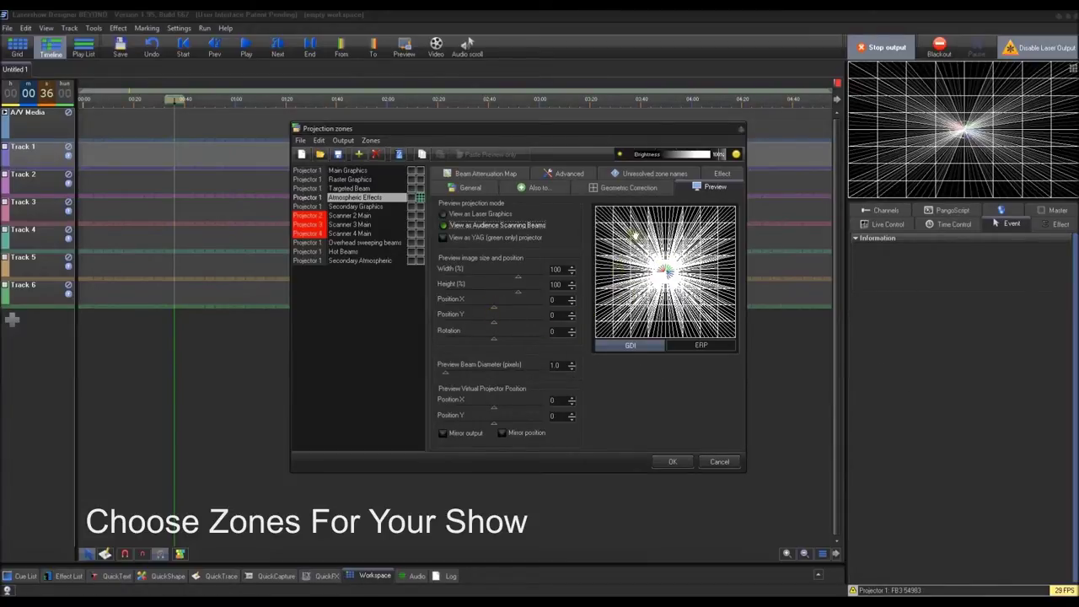
click(672, 461)
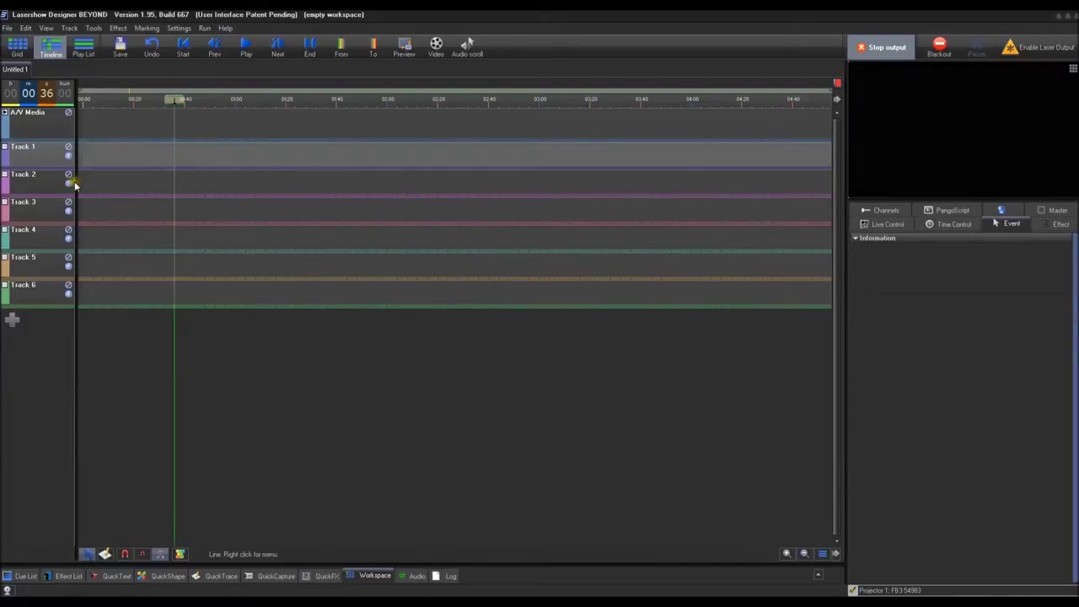
- Route Track 1's output to the Atmospheric Effects projection zone in its track properties
right_click(46, 155)
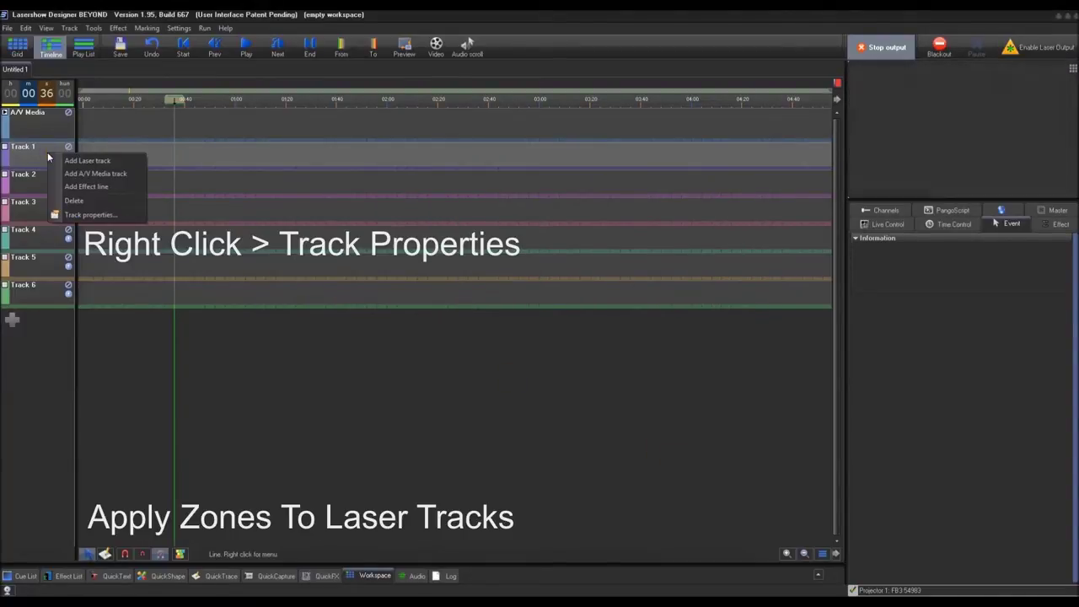
click(72, 215)
click(495, 206)
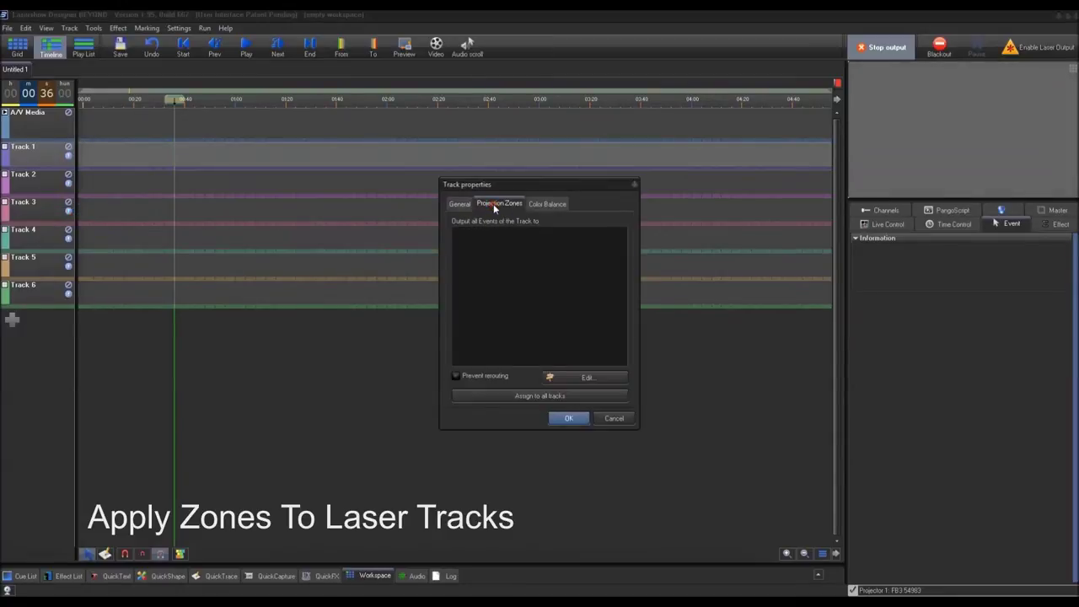
click(581, 377)
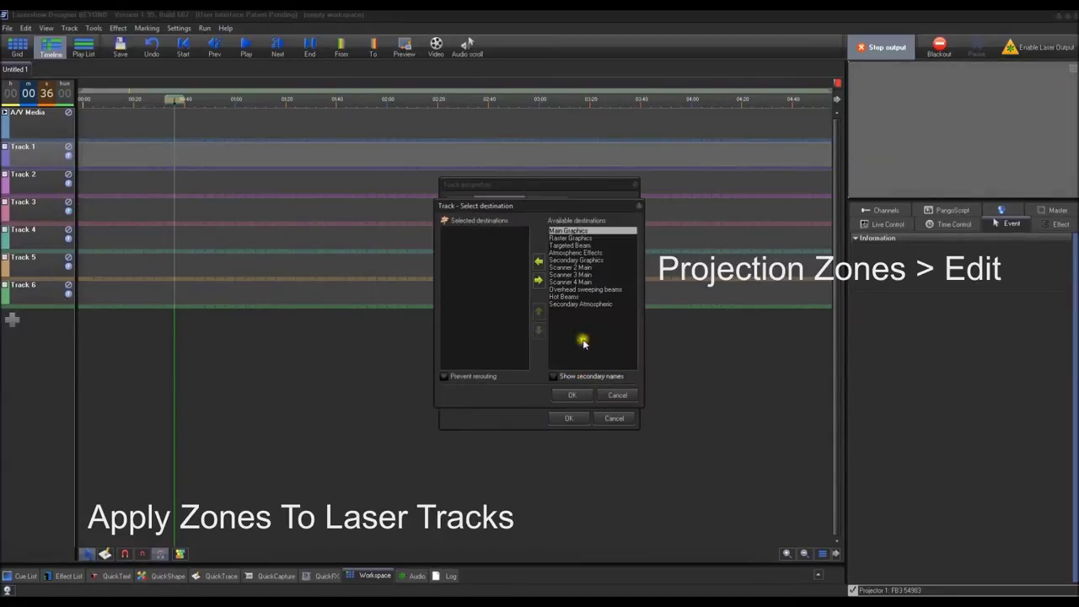
click(567, 253)
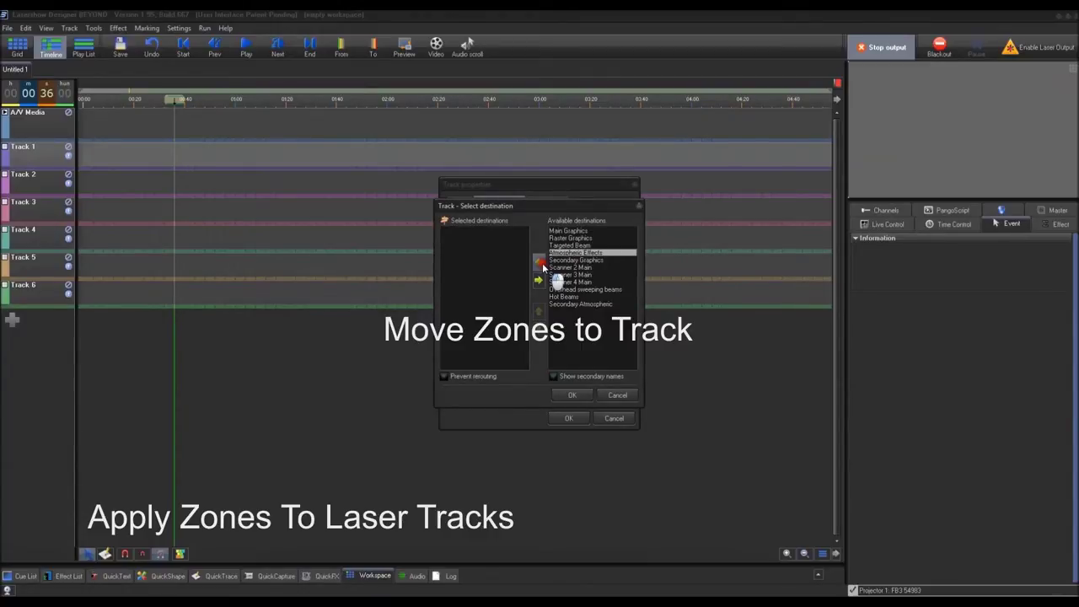
click(540, 263)
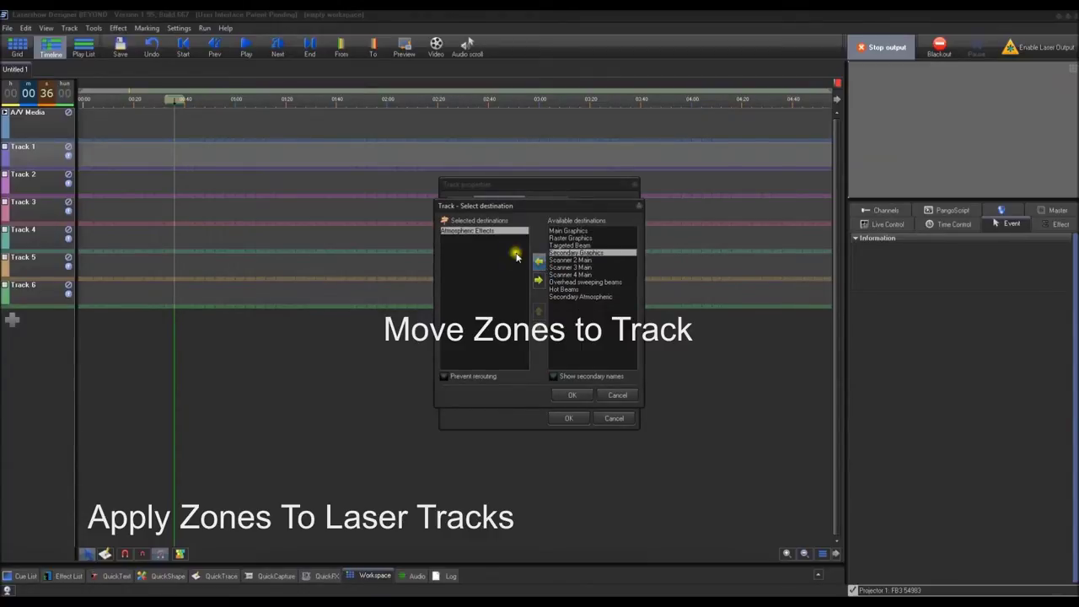
click(572, 395)
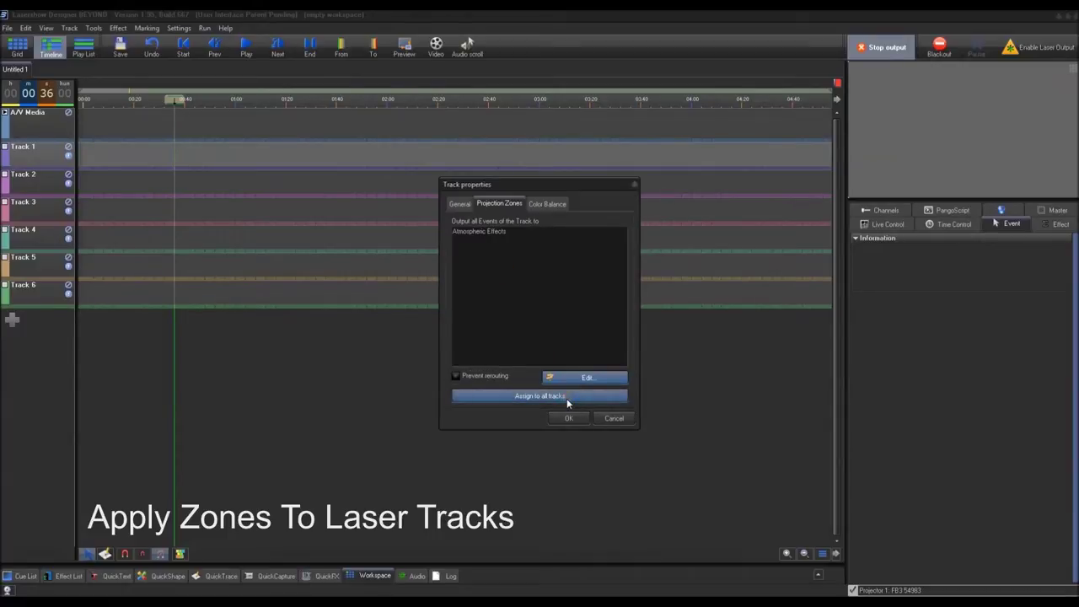
- Assign Track 1's projection zone to all tracks of the show and accept the track properties
click(567, 396)
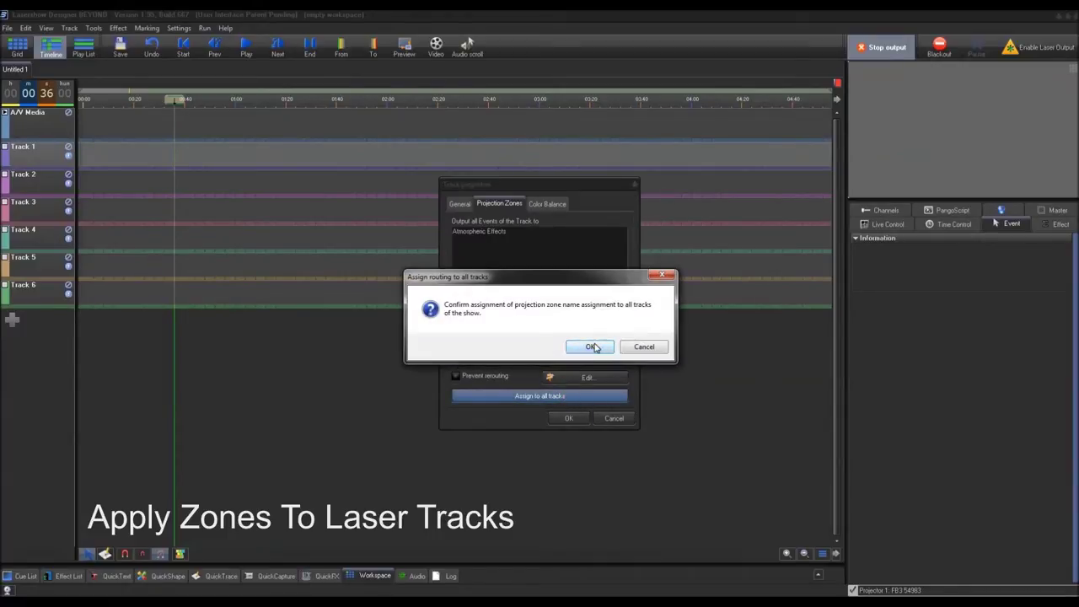
click(590, 347)
click(569, 418)
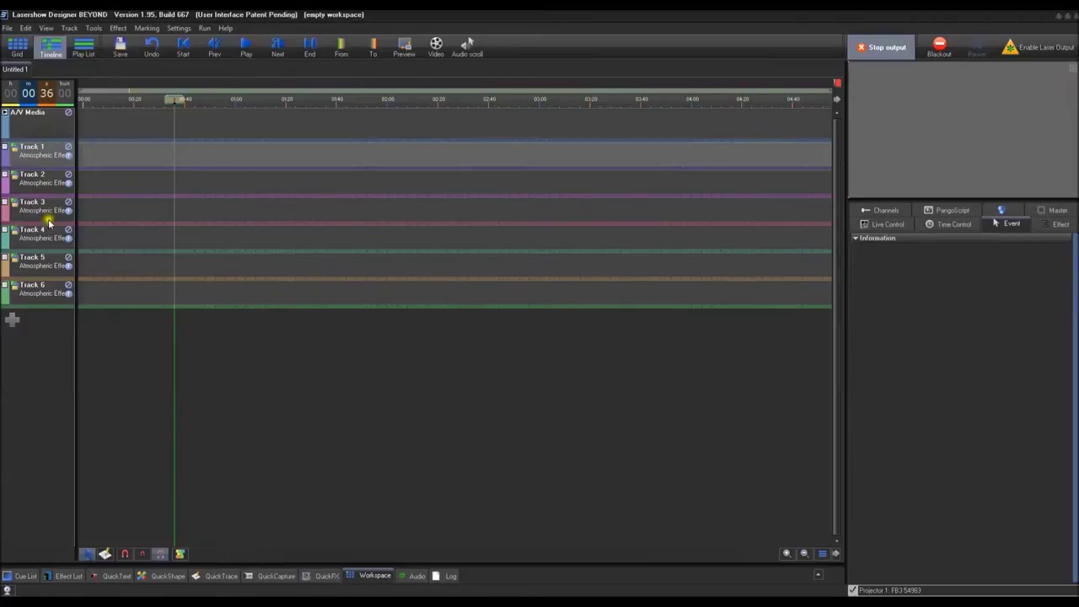
- Add the Moonlight audio file to the A/V Media track and move it to the start of the timeline
click(94, 152)
drag(97, 99, 110, 110)
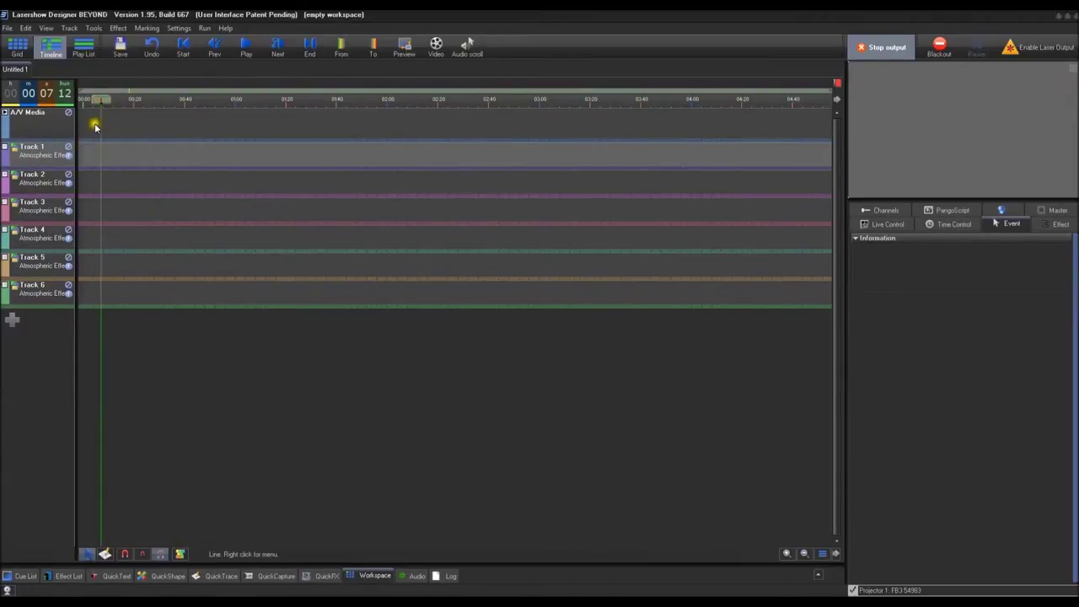
double_click(93, 122)
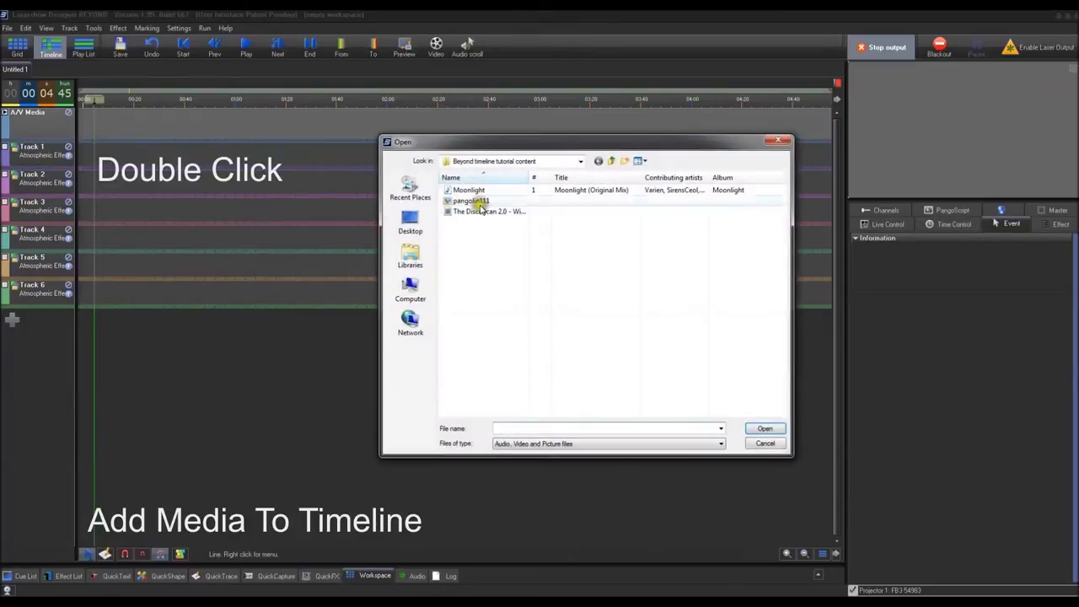
double_click(480, 191)
drag(157, 131, 110, 130)
click(107, 154)
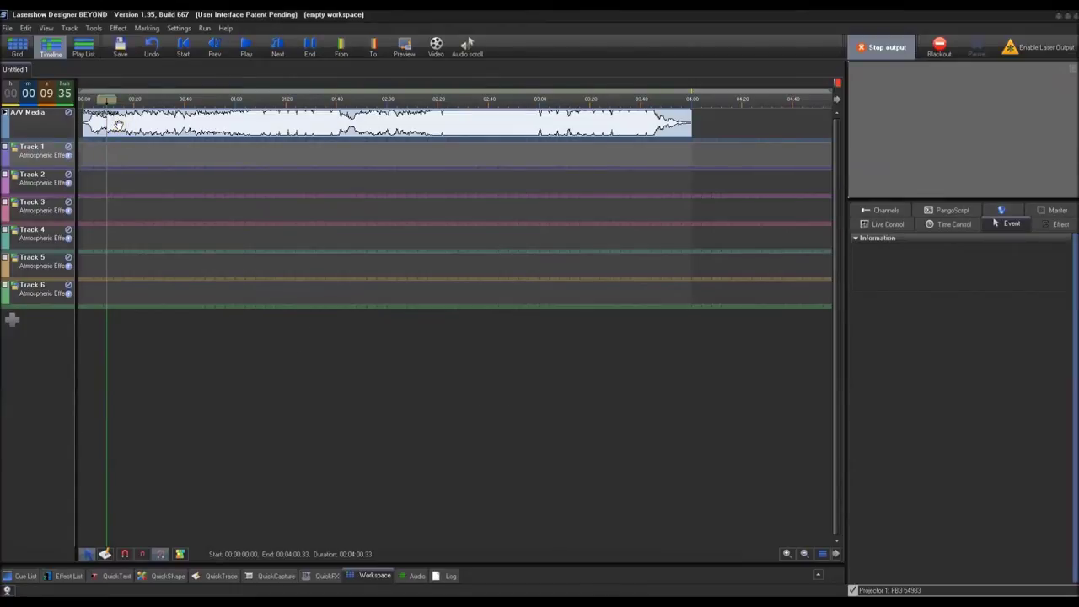
click(117, 125)
- Create an event about 7 seconds long on Track 1 at about 4 seconds and fill it with a new shape
click(85, 172)
click(93, 165)
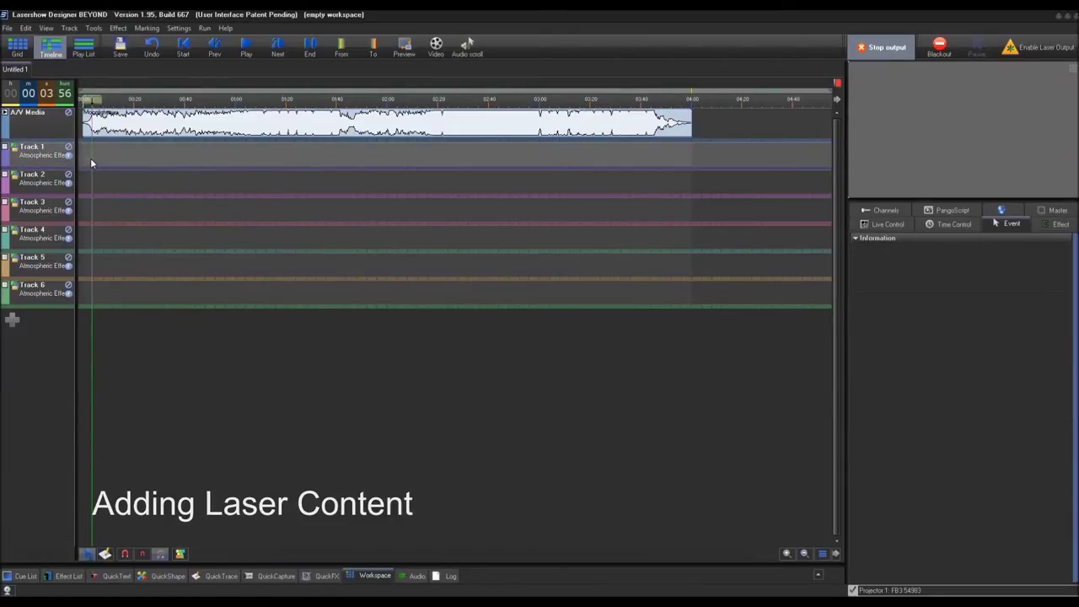
click(94, 160)
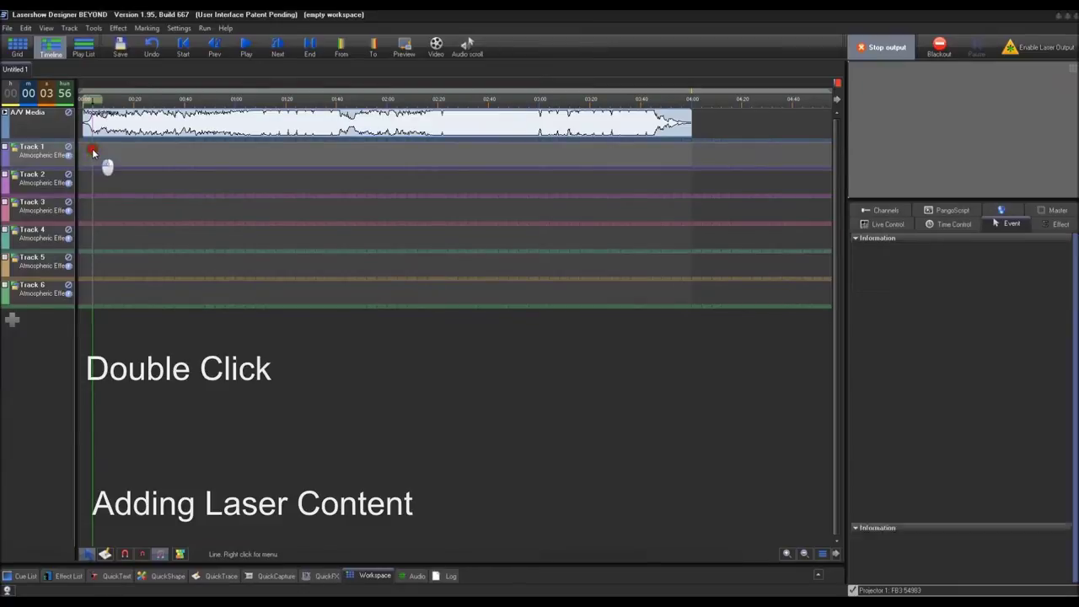
double_click(95, 156)
mouse_move(104, 157)
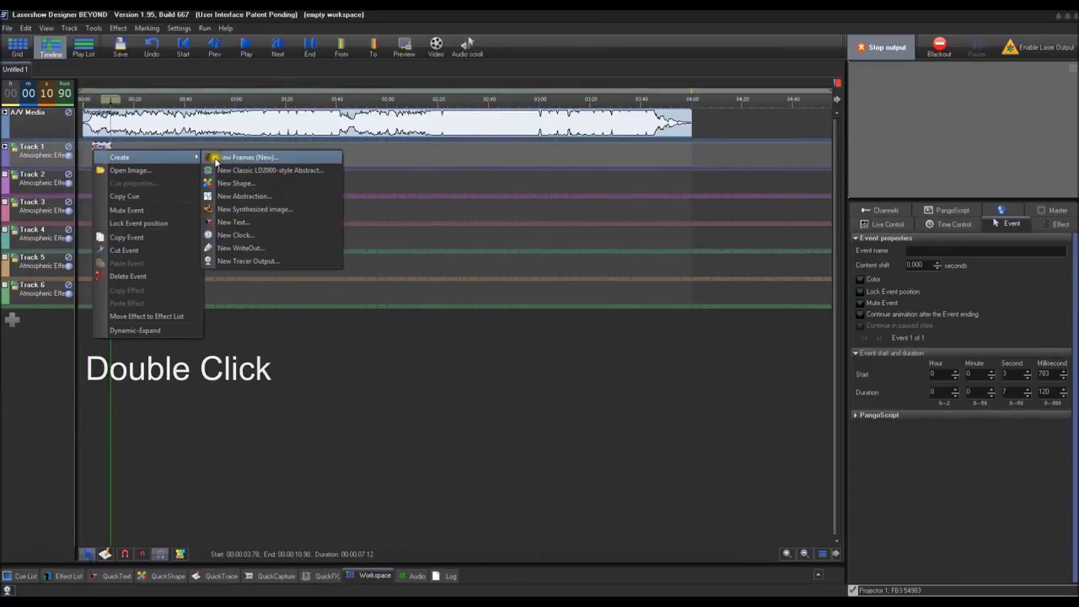
click(283, 184)
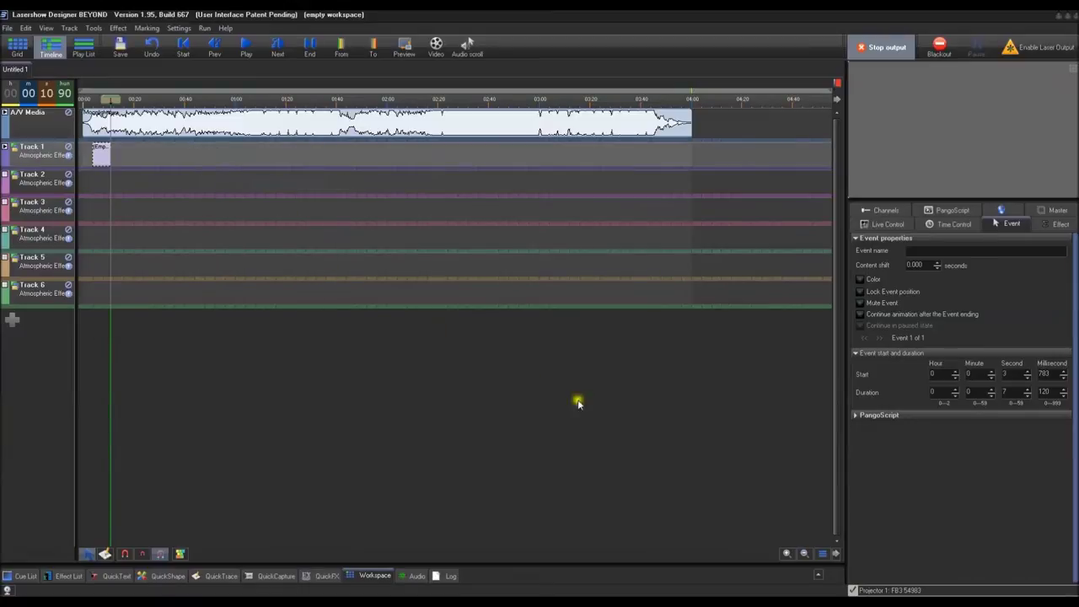
click(700, 480)
- Create an empty event on Track 1 at about 25 seconds and delete it again
right_click(149, 161)
click(194, 170)
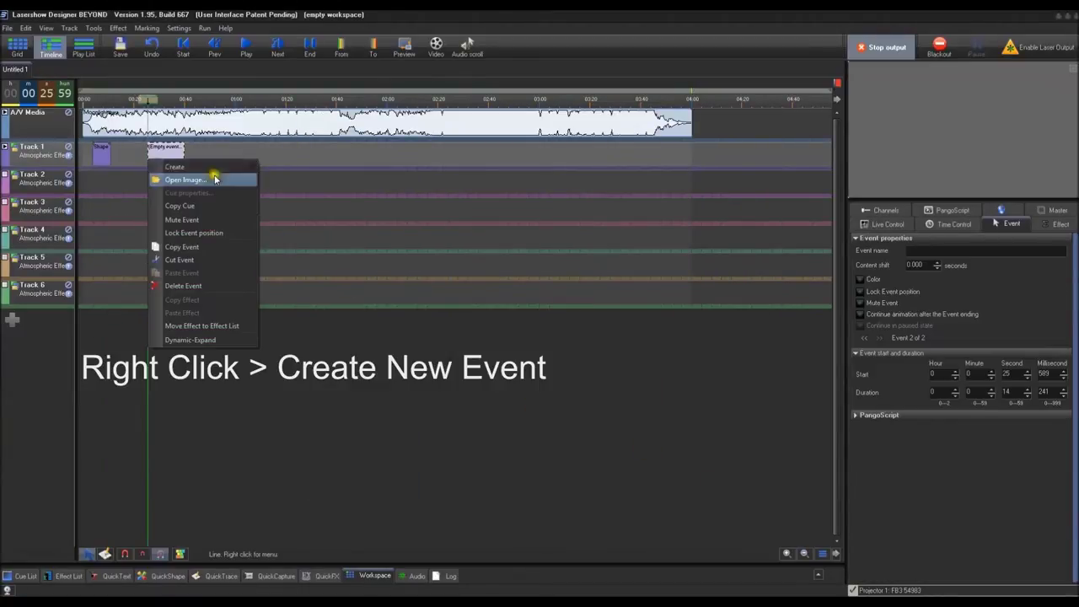
click(245, 286)
click(130, 171)
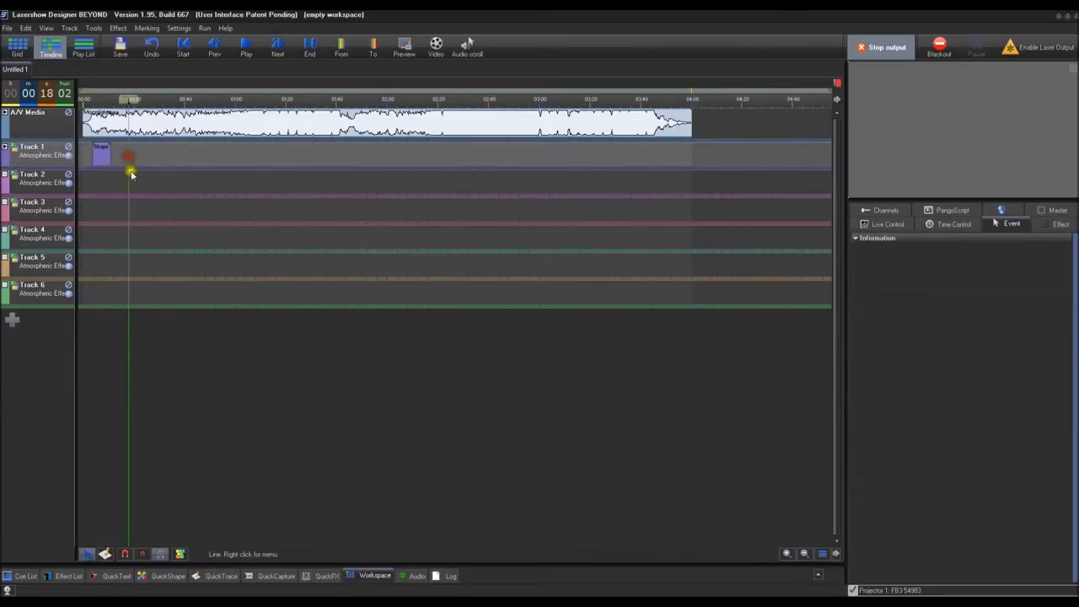
- Show the workspace grid and create a new circle shape cue in its first cell
click(378, 576)
click(131, 450)
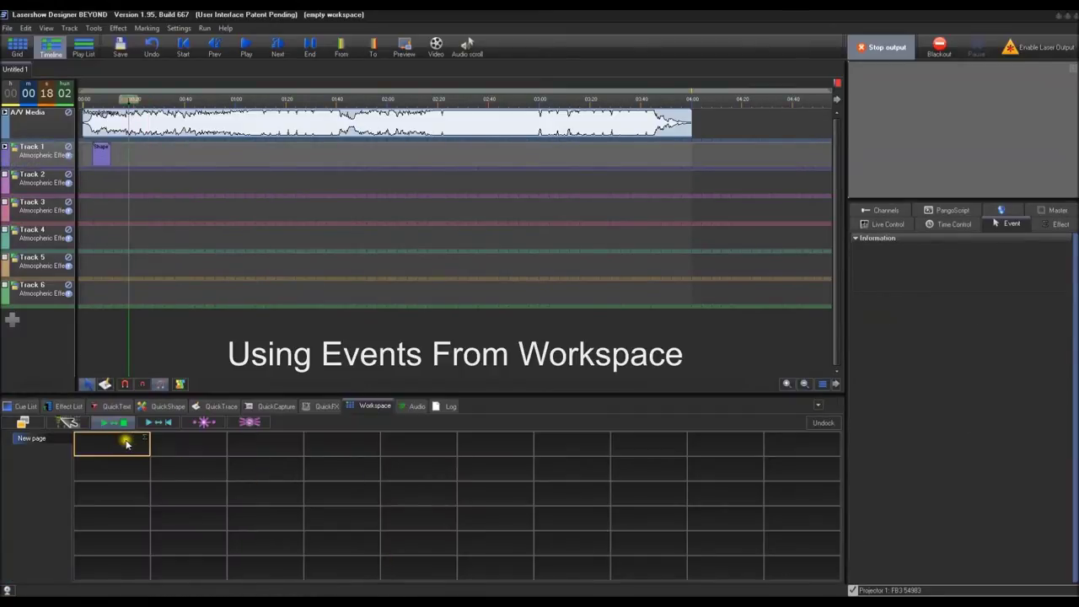
right_click(120, 453)
mouse_move(161, 456)
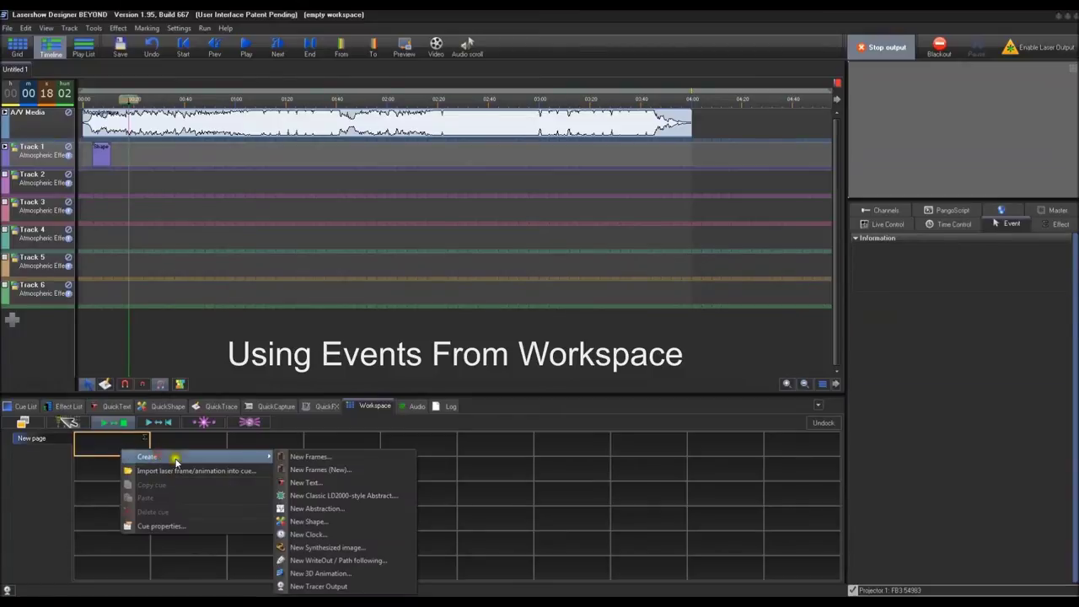
click(354, 525)
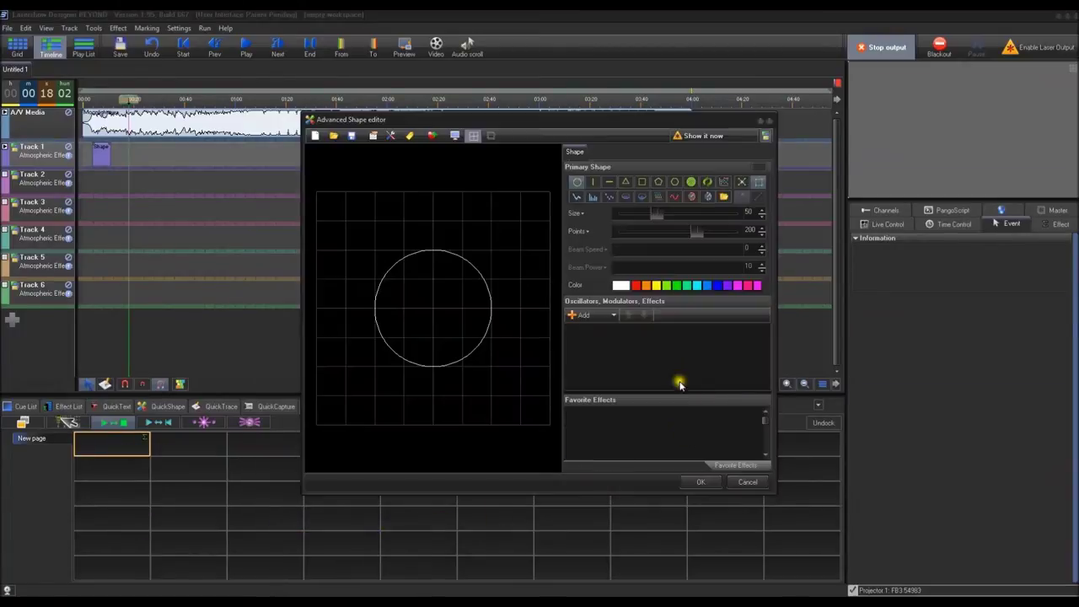
click(699, 477)
- Place the circle cue from the workspace on Track 2 at about 16 seconds
drag(126, 449, 158, 188)
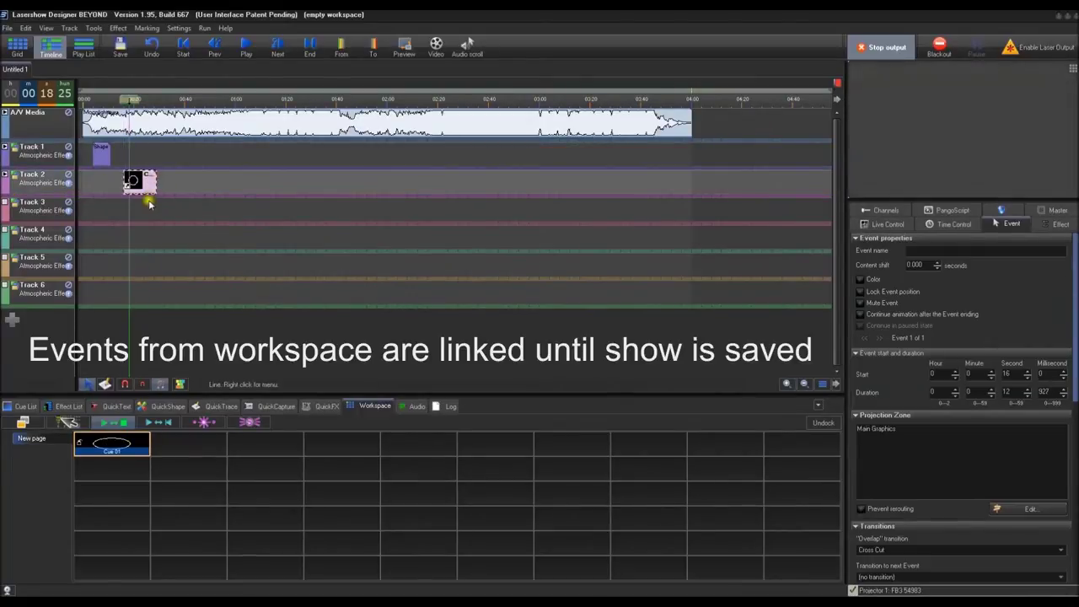
right_click(145, 184)
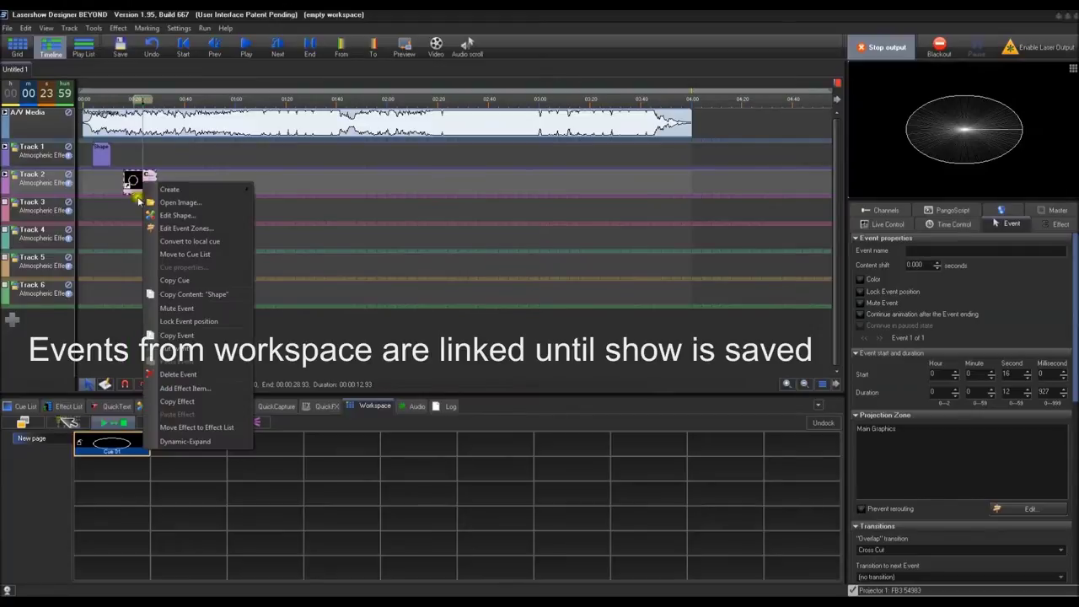
click(81, 448)
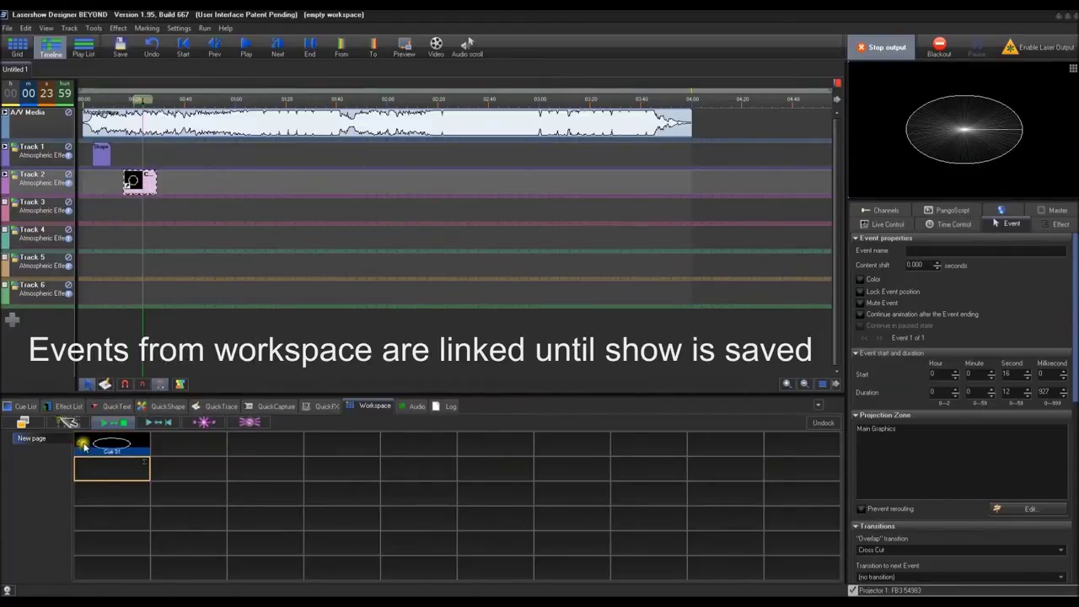
- Edit the workspace's circle cue in the shape editor and change its color to red
click(112, 443)
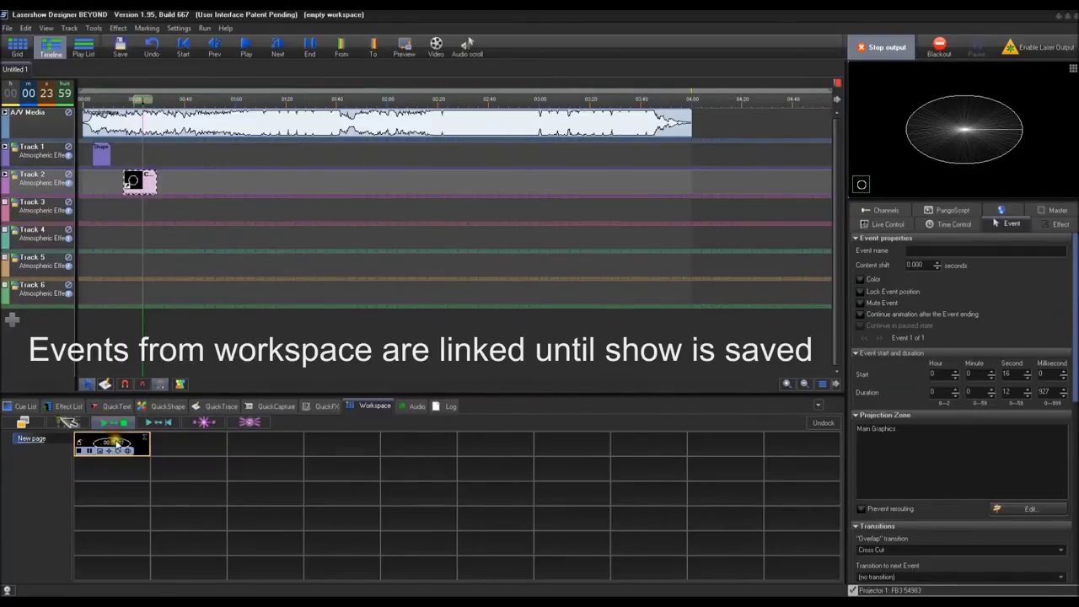
right_click(118, 443)
click(153, 476)
click(639, 286)
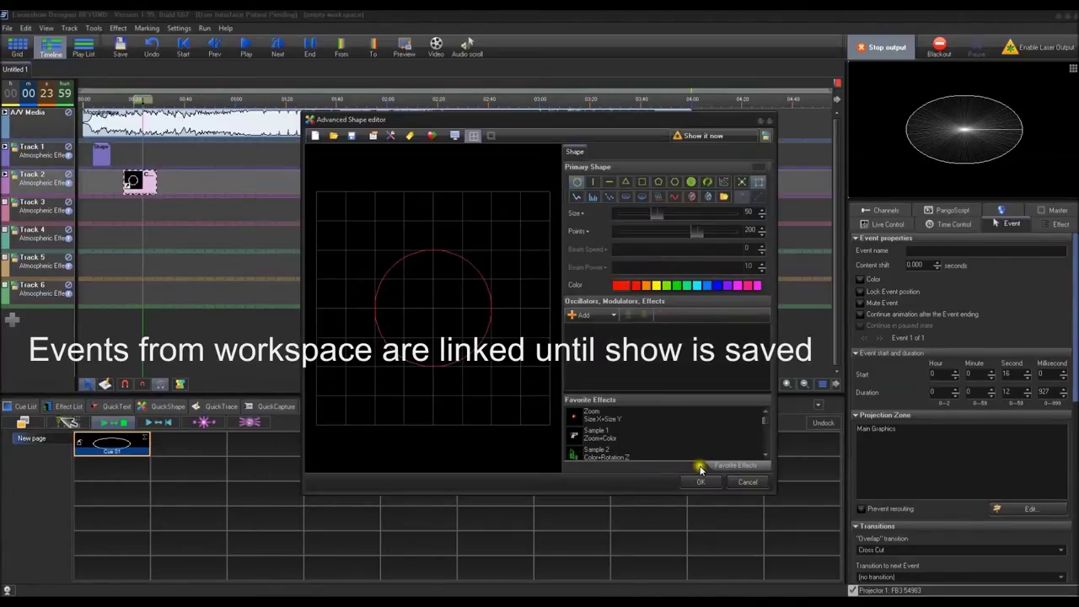
click(700, 482)
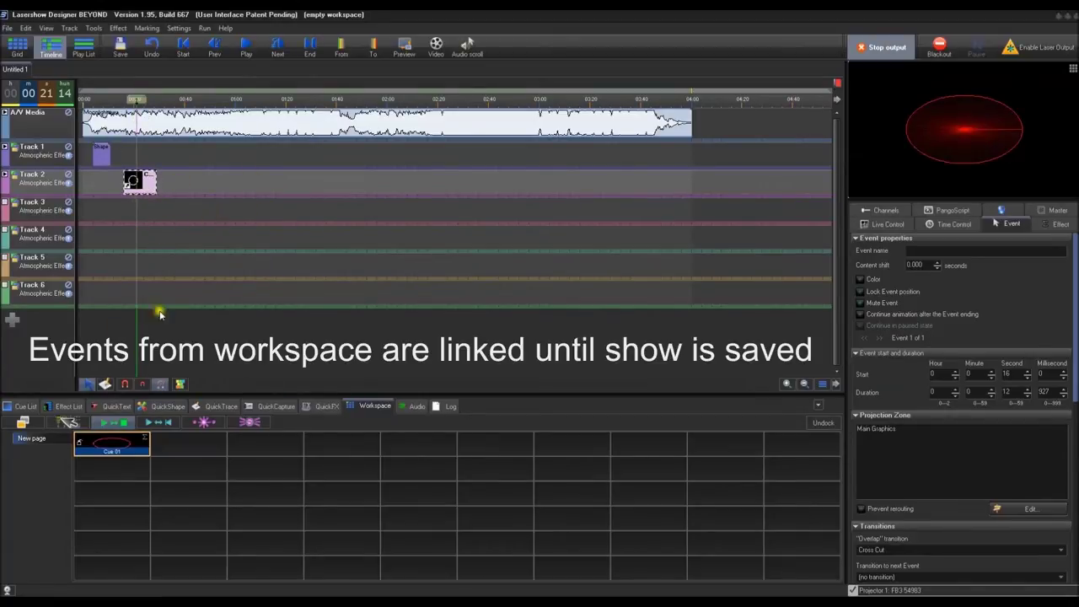
click(138, 212)
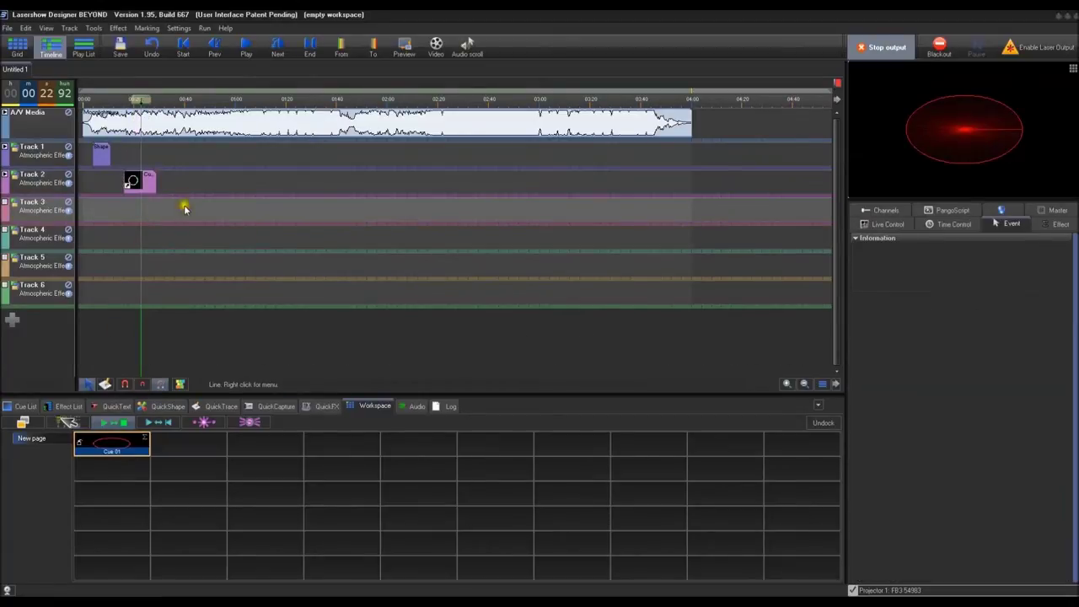
- Draw an empty event about 16 seconds long on Track 3, starting at about 35 seconds, using draw event mode
click(172, 181)
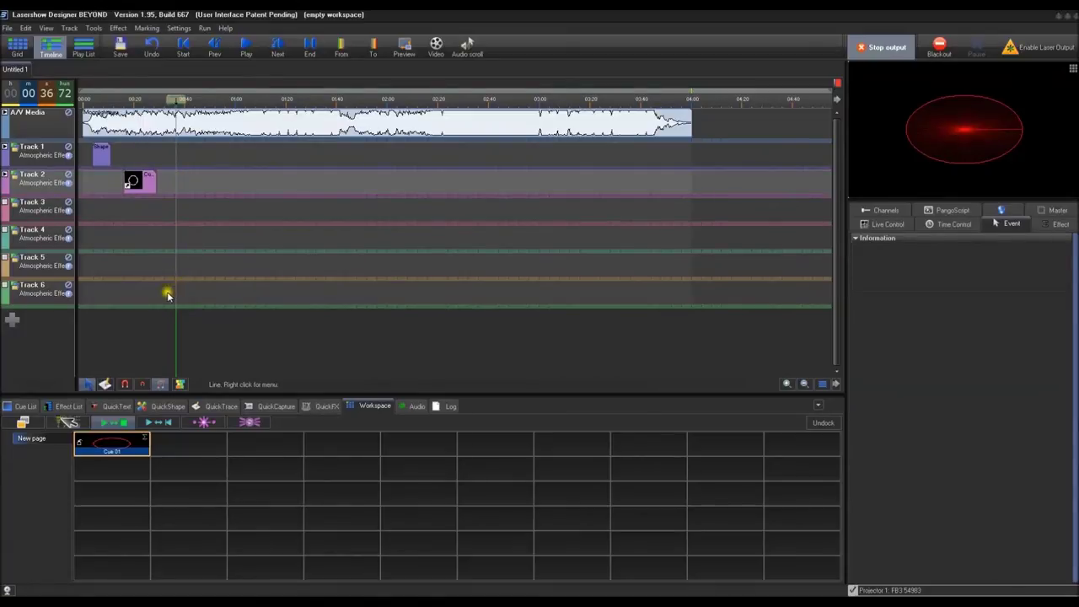
click(106, 385)
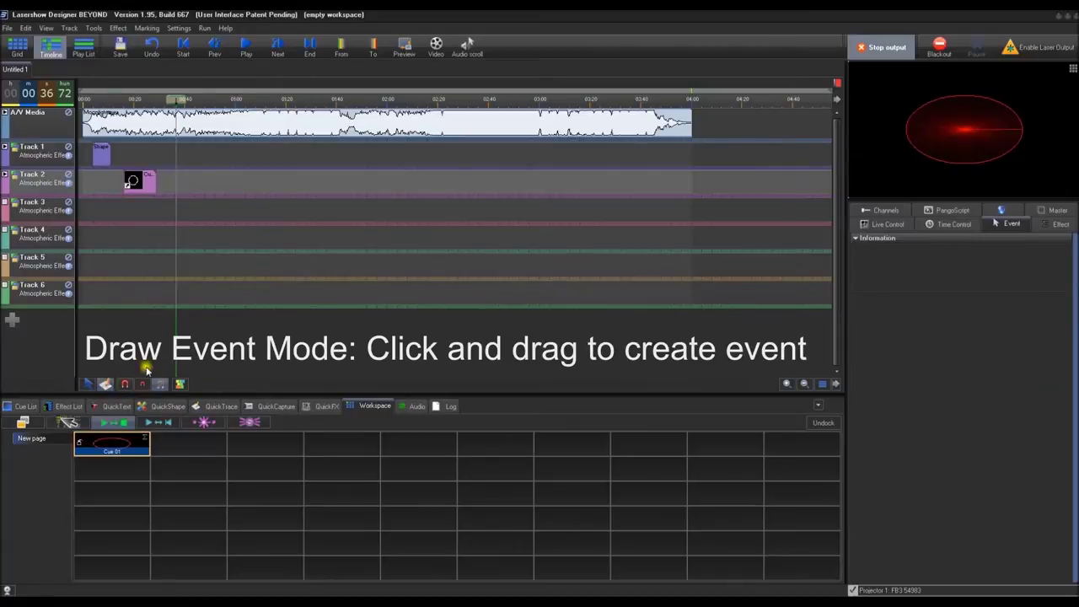
drag(172, 210, 212, 211)
right_click(215, 213)
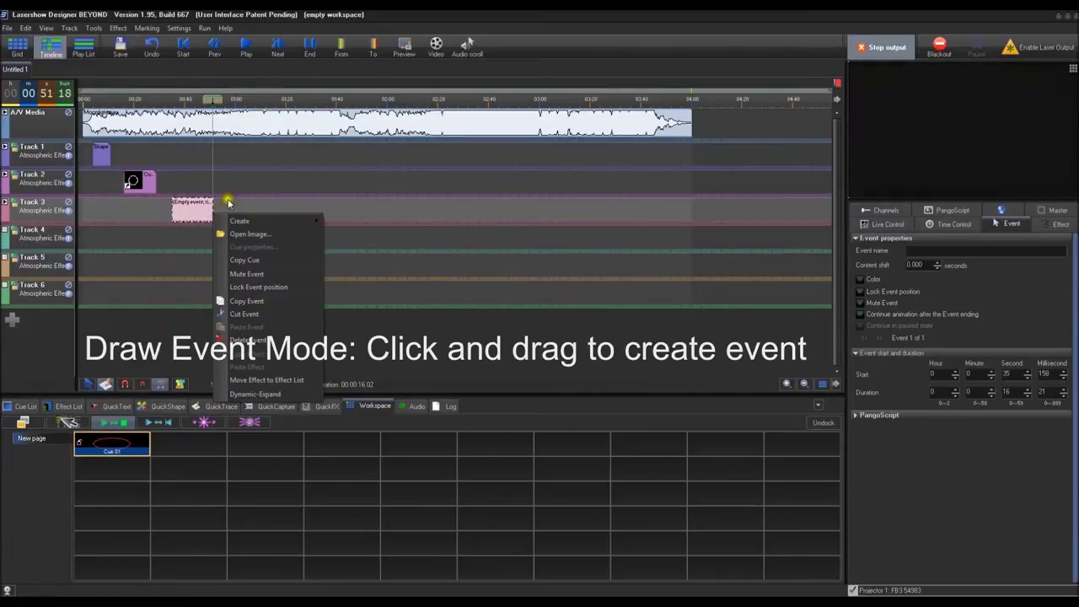
mouse_move(241, 222)
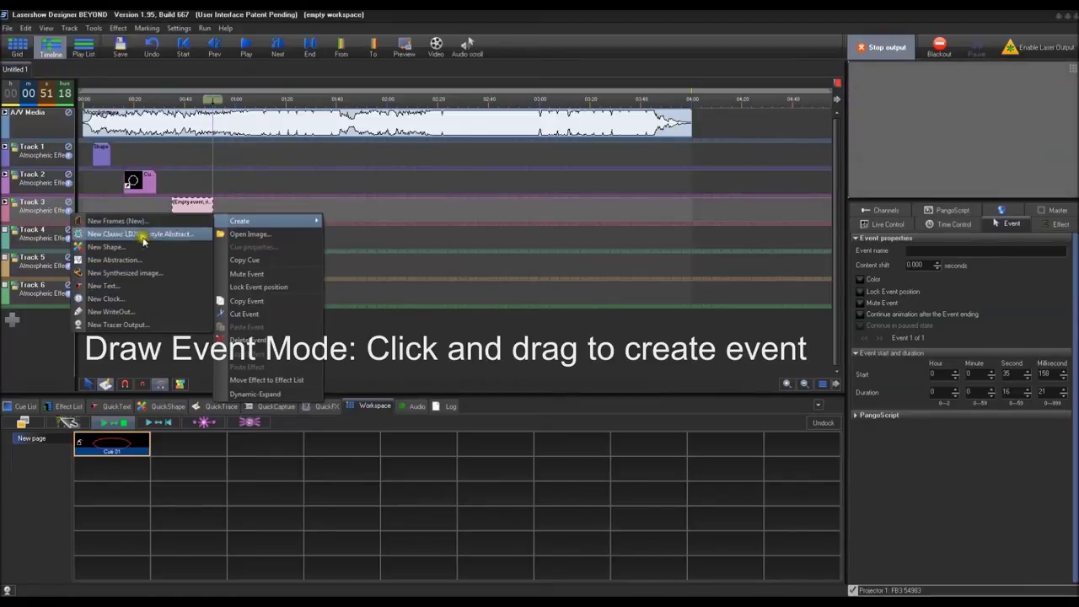
click(292, 204)
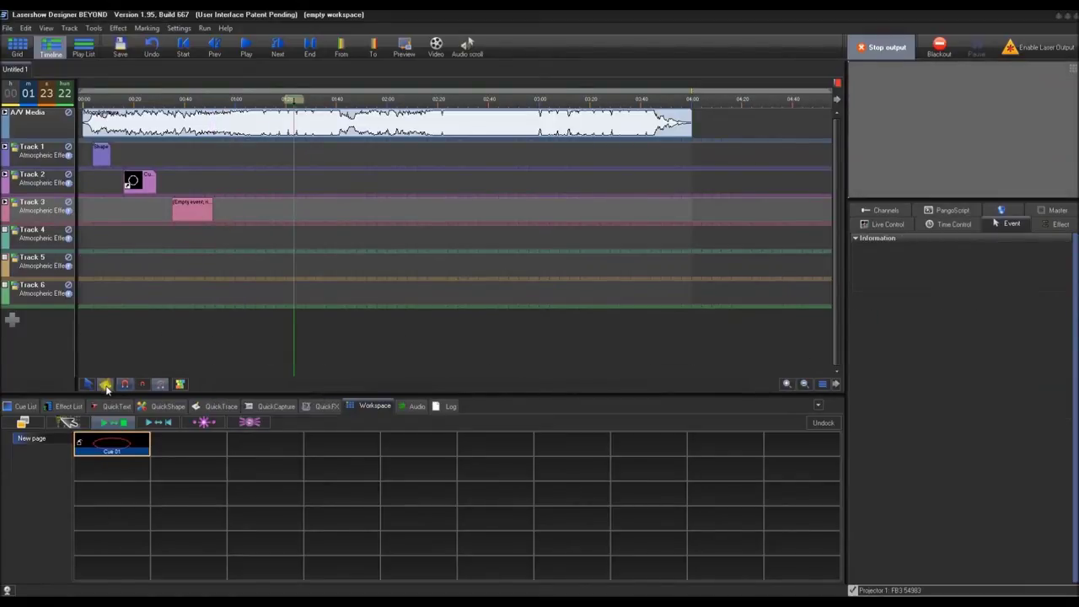
- Select the events on Tracks 1 to 3 together and clear the selection
click(240, 212)
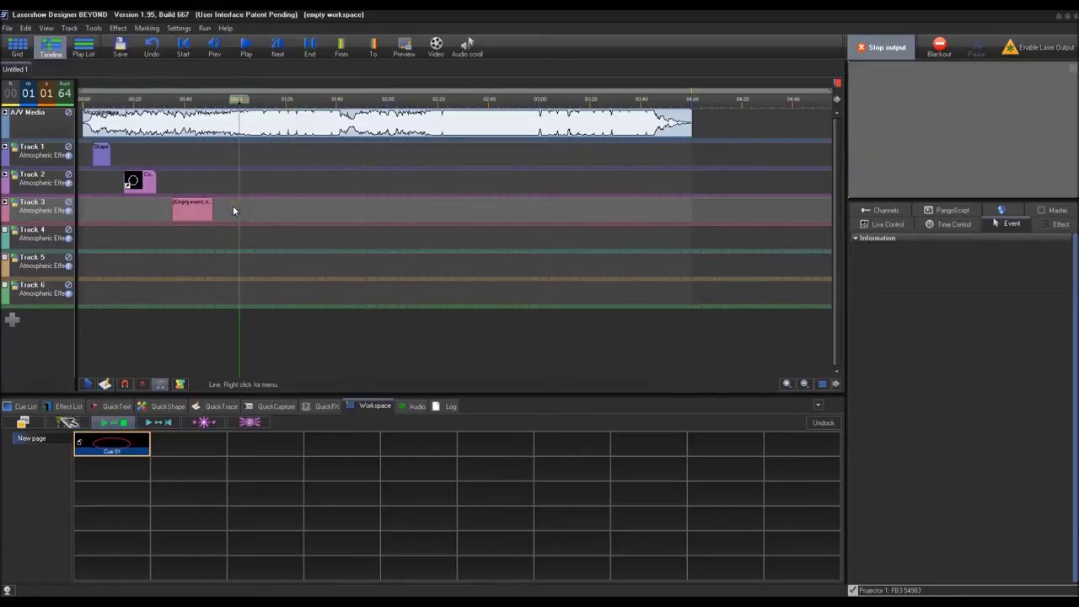
click(100, 152)
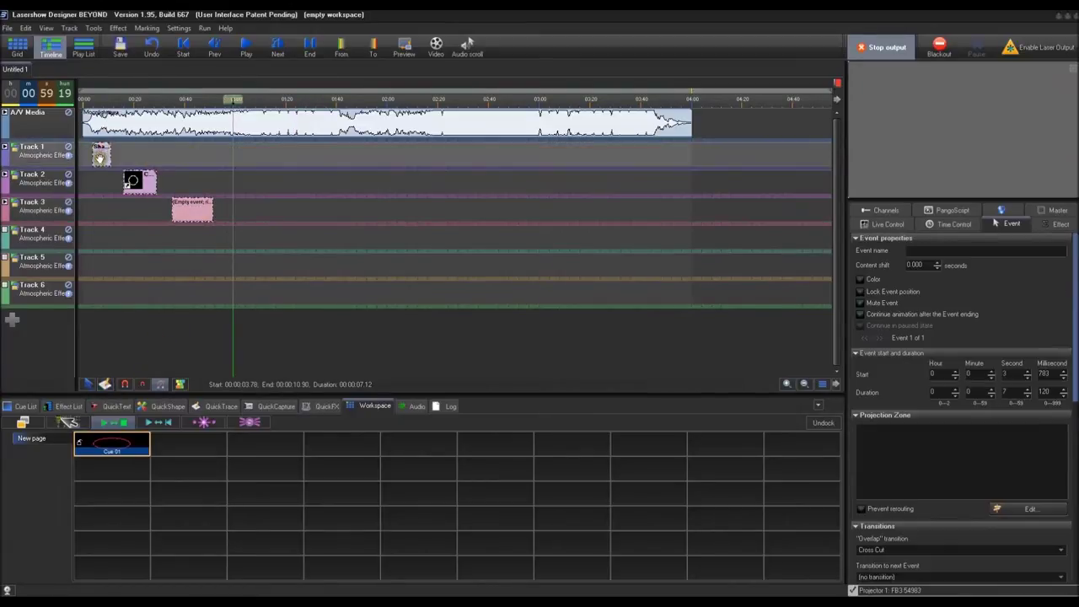
click(104, 180)
click(97, 181)
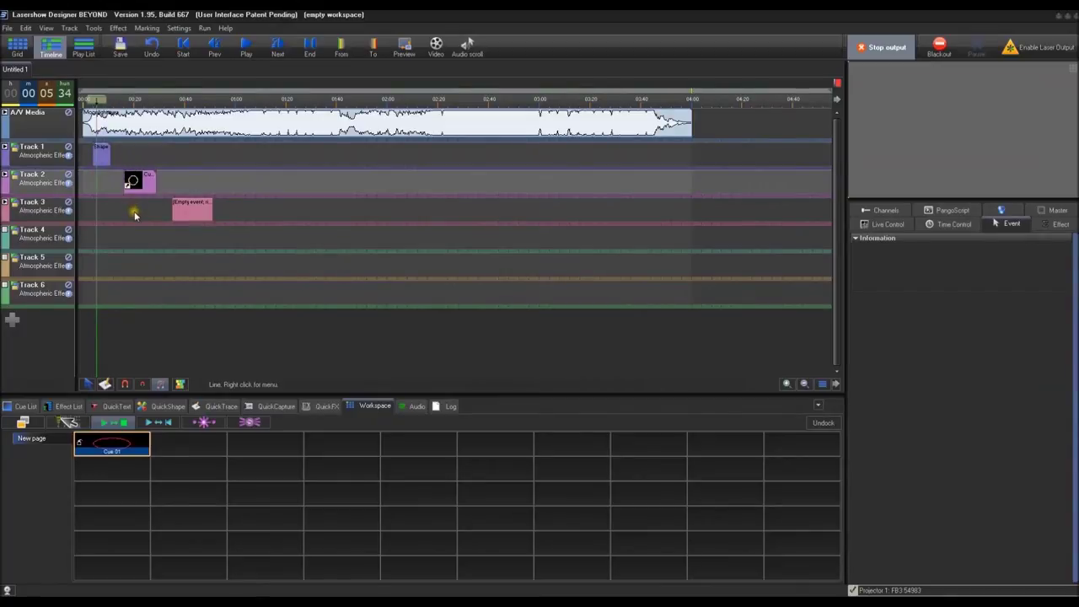
- Examine the context options of the empty event on Track 3, including the content types that can be created in it
click(198, 210)
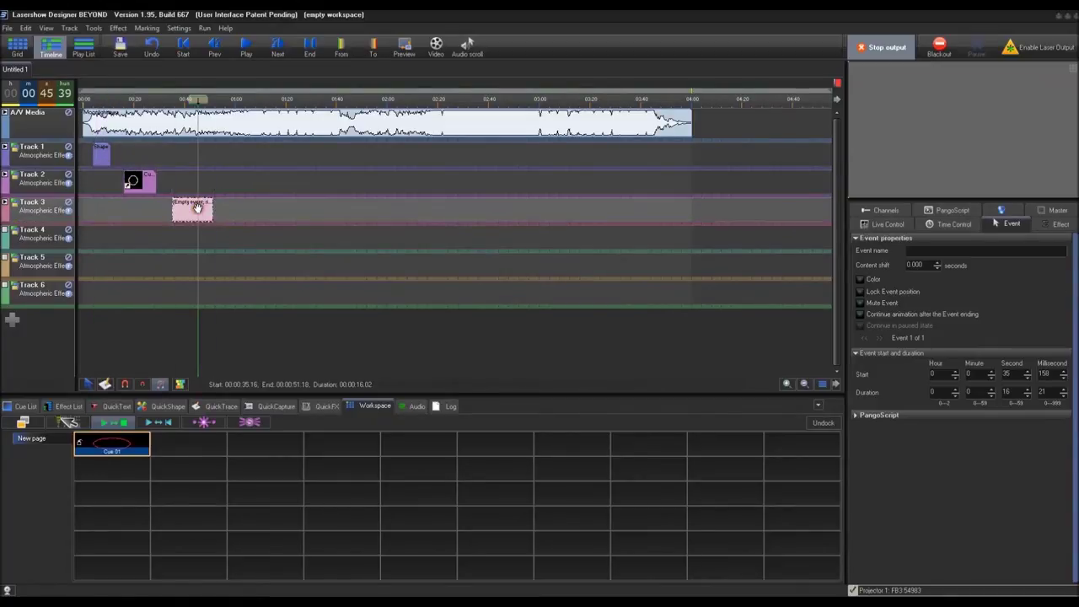
right_click(199, 211)
mouse_move(218, 218)
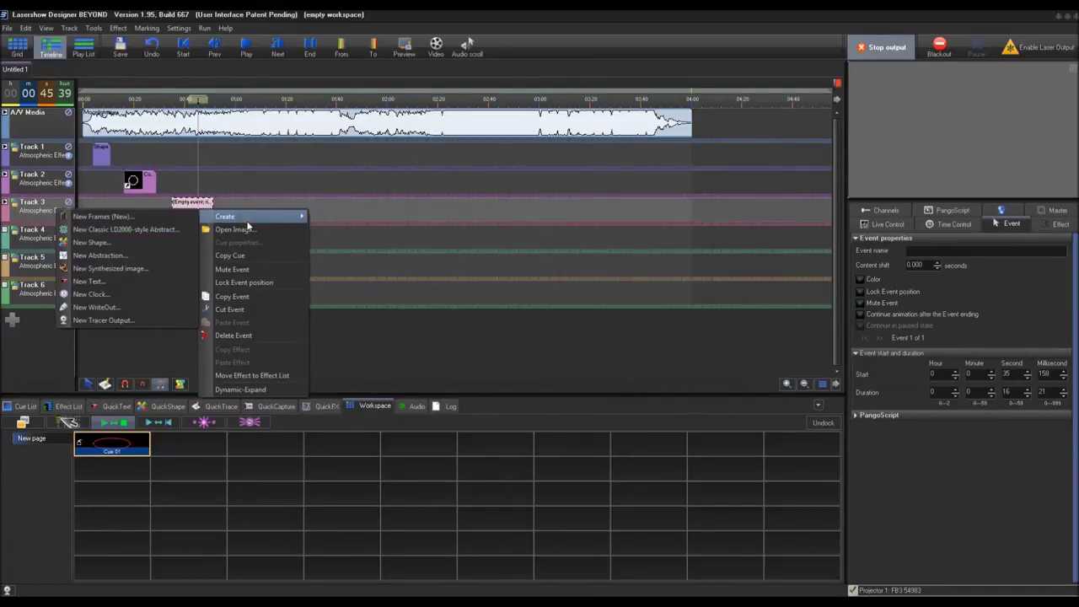
click(221, 182)
click(181, 244)
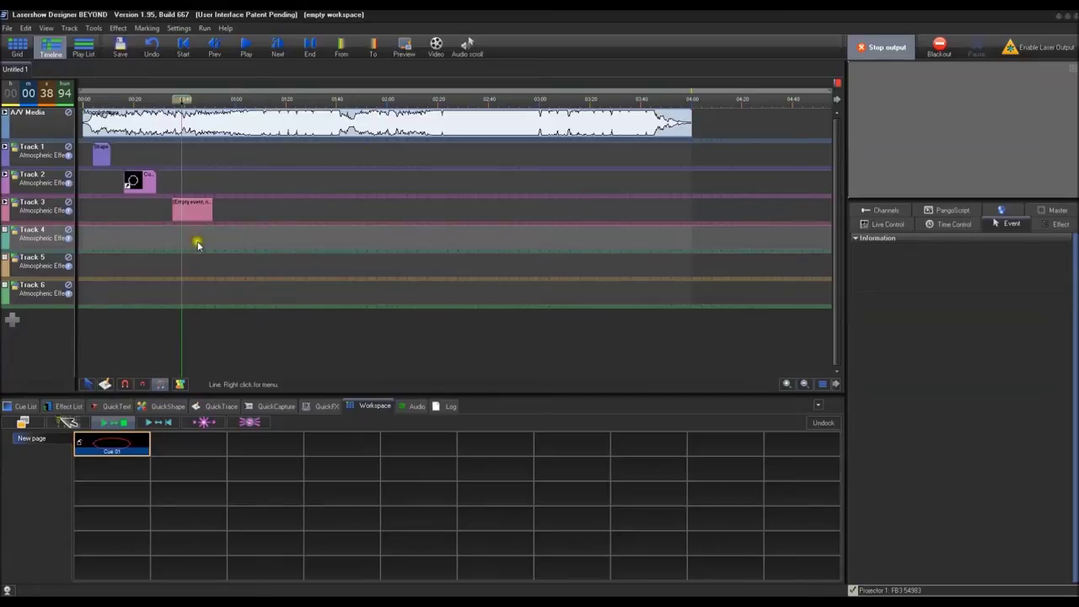
click(207, 238)
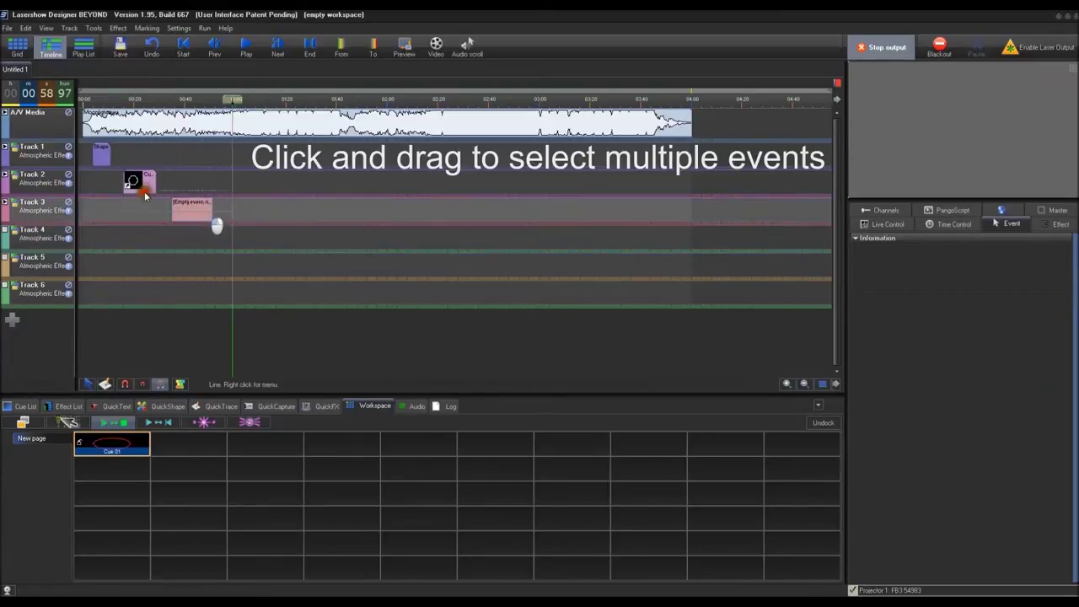
- Copy the events on Tracks 1 to 3 together and paste them so the set starts at about 1:07
drag(217, 224, 95, 150)
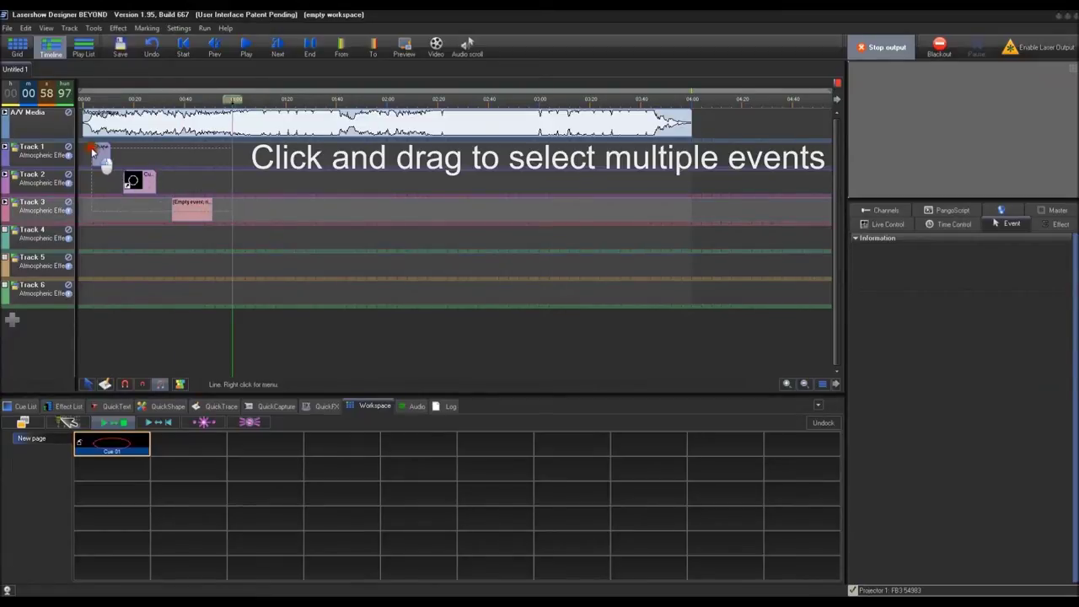
right_click(192, 209)
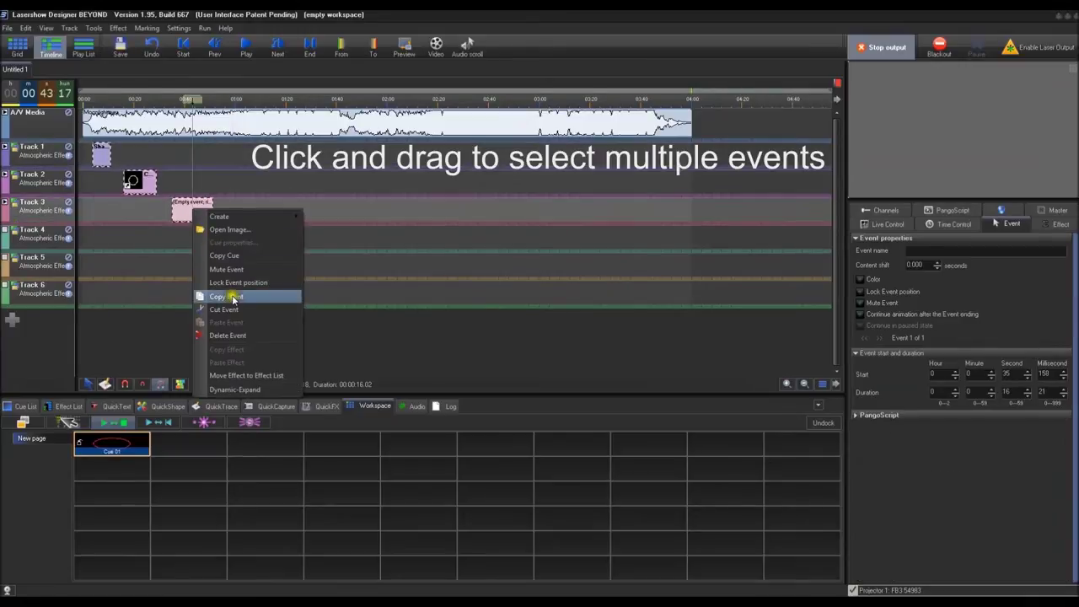
click(236, 296)
right_click(247, 157)
click(277, 202)
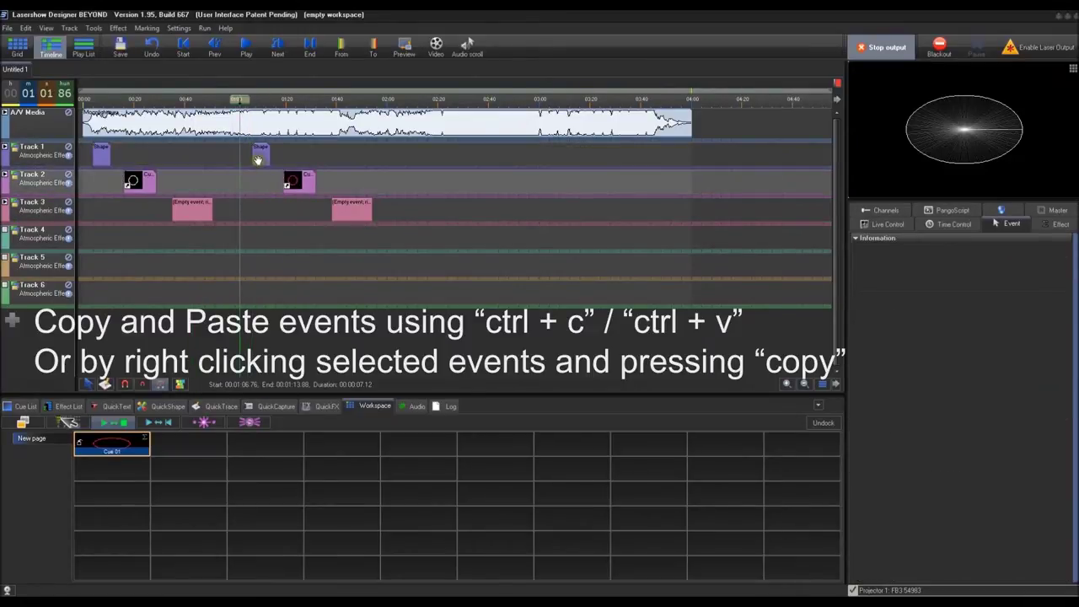
- Copy the second shape event on Track 1 and paste it on the same track at about 2:00
click(260, 157)
key(ctrl+c)
click(388, 156)
key(ctrl+v)
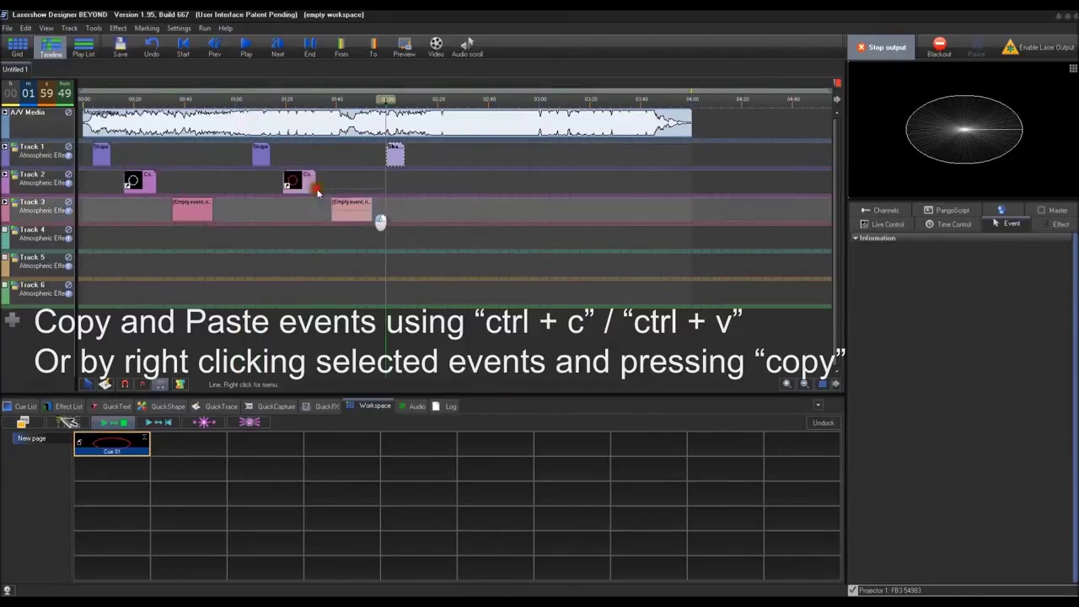
- Copy the second circle event on Track 2 with the second empty event on Track 3 and paste them starting at about 2:13
drag(399, 228, 282, 169)
key(ctrl+c)
click(420, 186)
key(ctrl+v)
click(436, 215)
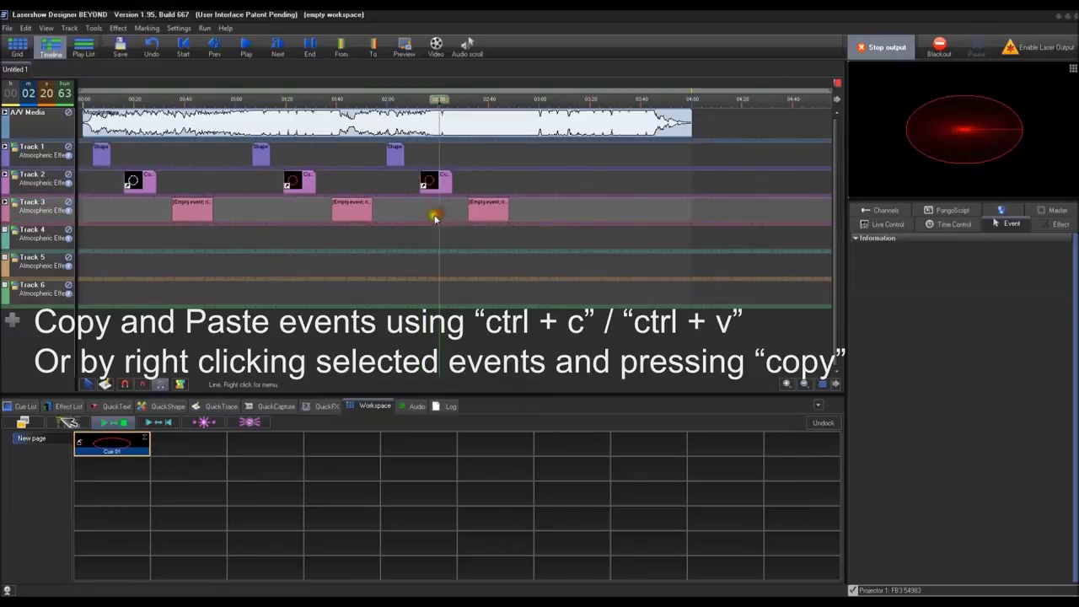
- Cut the last empty event on Track 3 and paste it on the same track at about 2:53
click(482, 212)
key(ctrl+x)
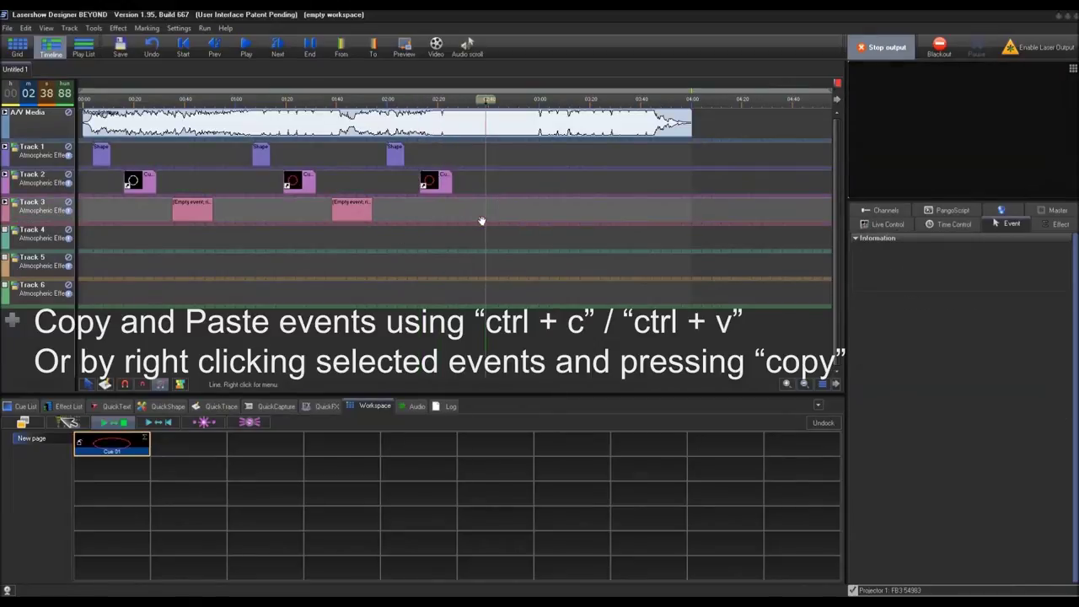
click(520, 211)
key(ctrl+v)
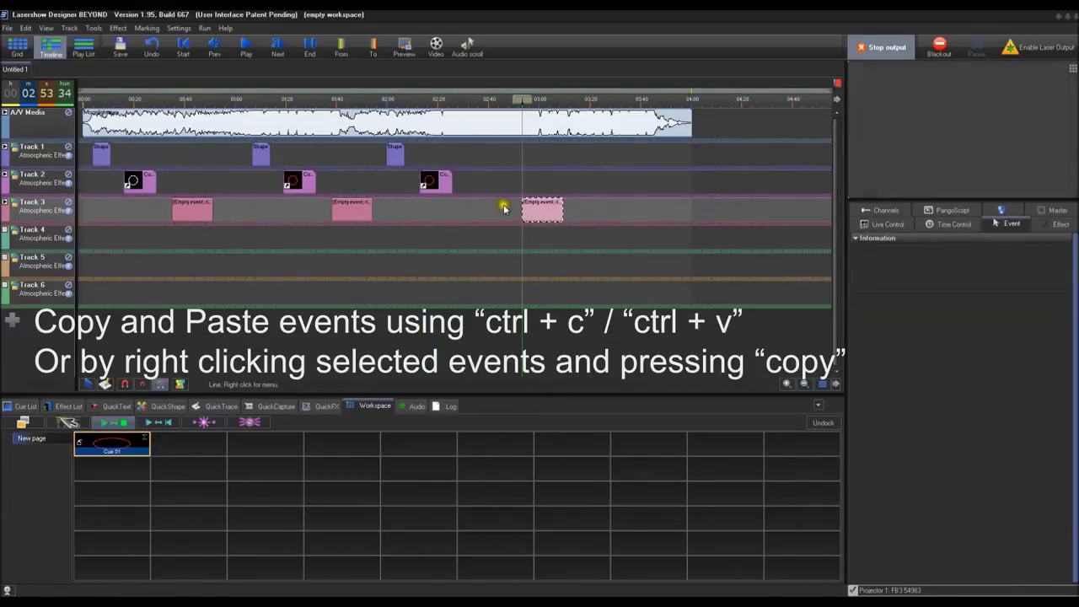
- Delete the third event on each of Tracks 1, 2 and 3, keeping the first two sets
click(538, 210)
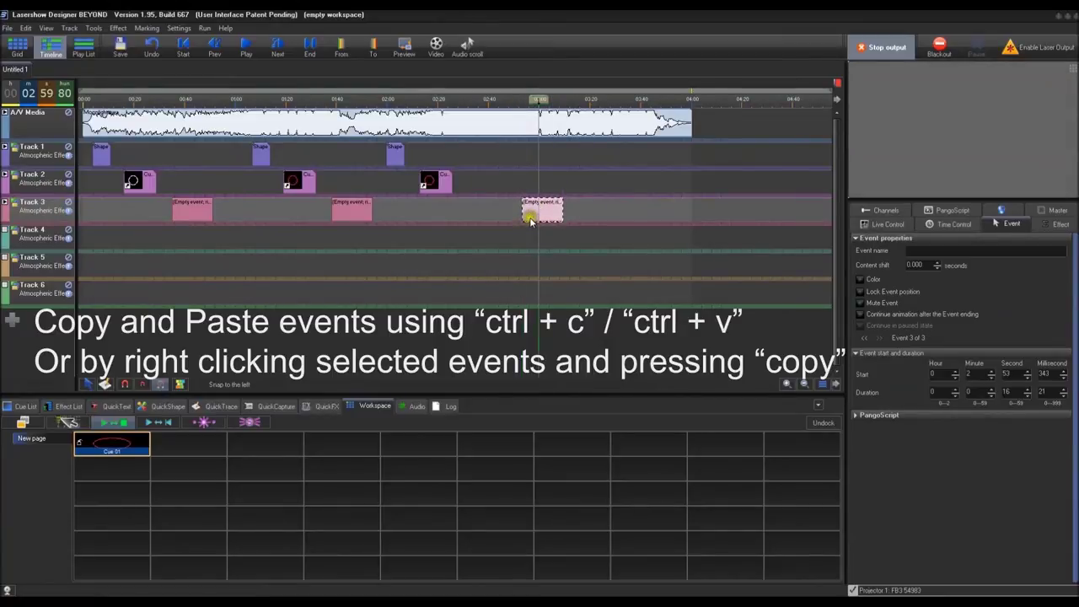
key(Delete)
click(445, 185)
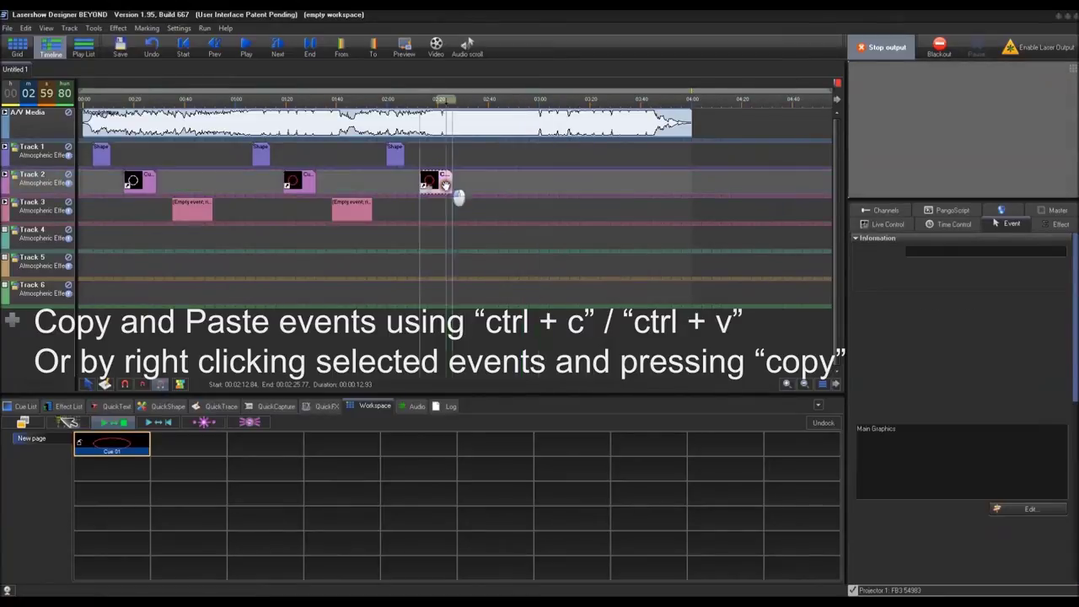
key(Delete)
click(395, 155)
key(Delete)
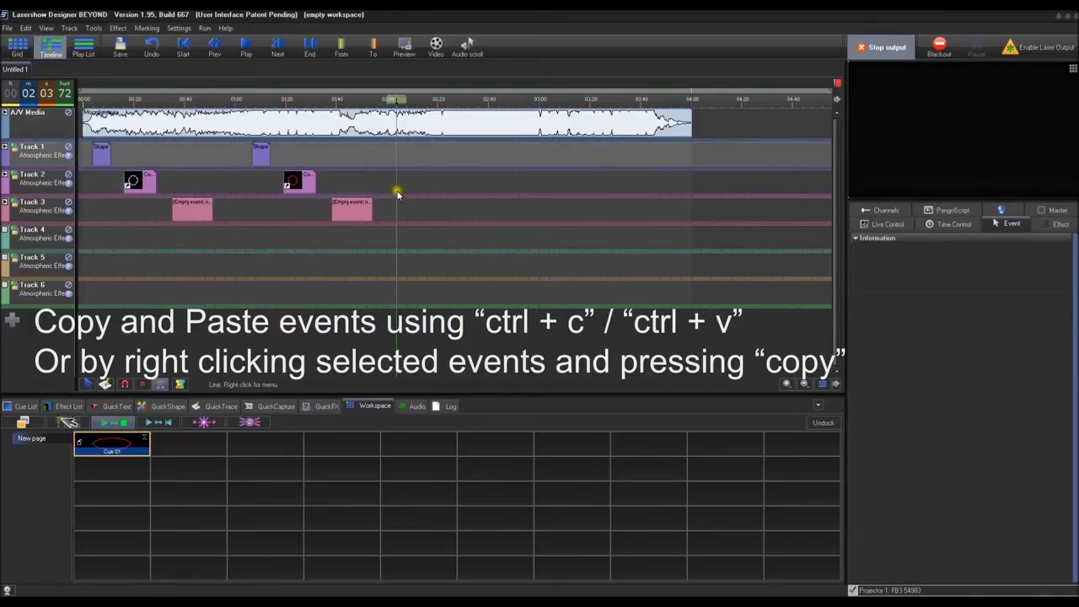
right_click(397, 152)
click(392, 150)
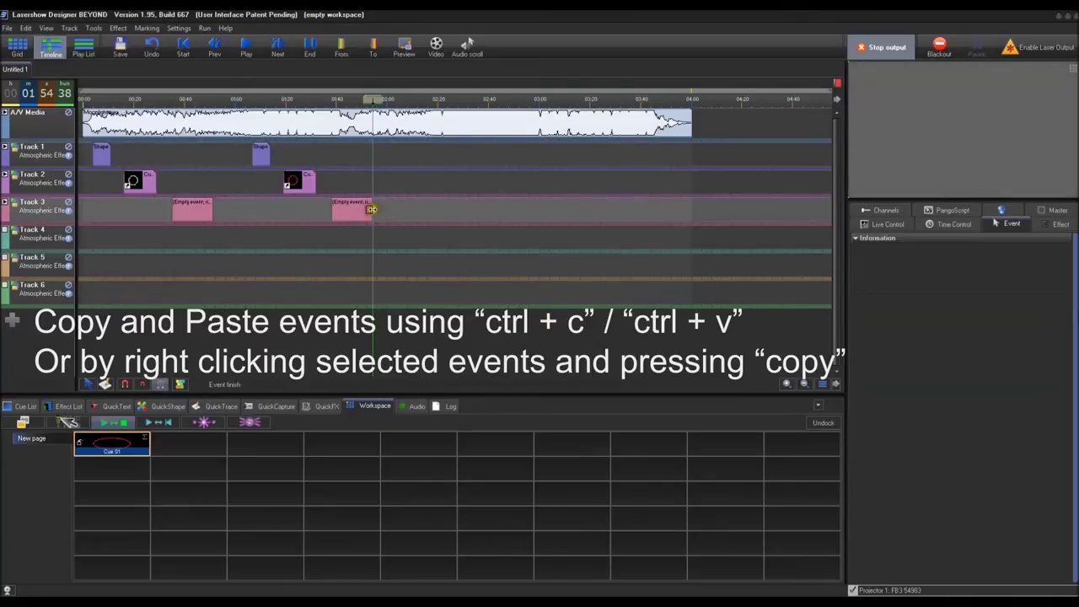
- Copy the second set of events on Tracks 1 to 3 and paste it at about 1:54 and again at about 2:40
drag(388, 211, 262, 157)
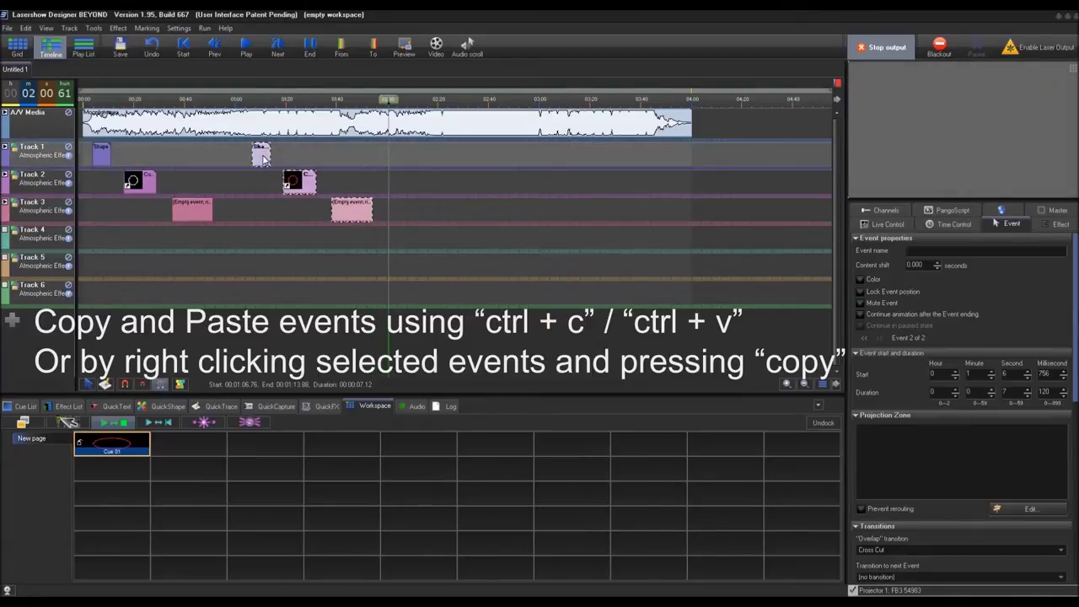
key(ctrl+c)
click(373, 154)
key(ctrl+v)
click(489, 155)
key(ctrl+v)
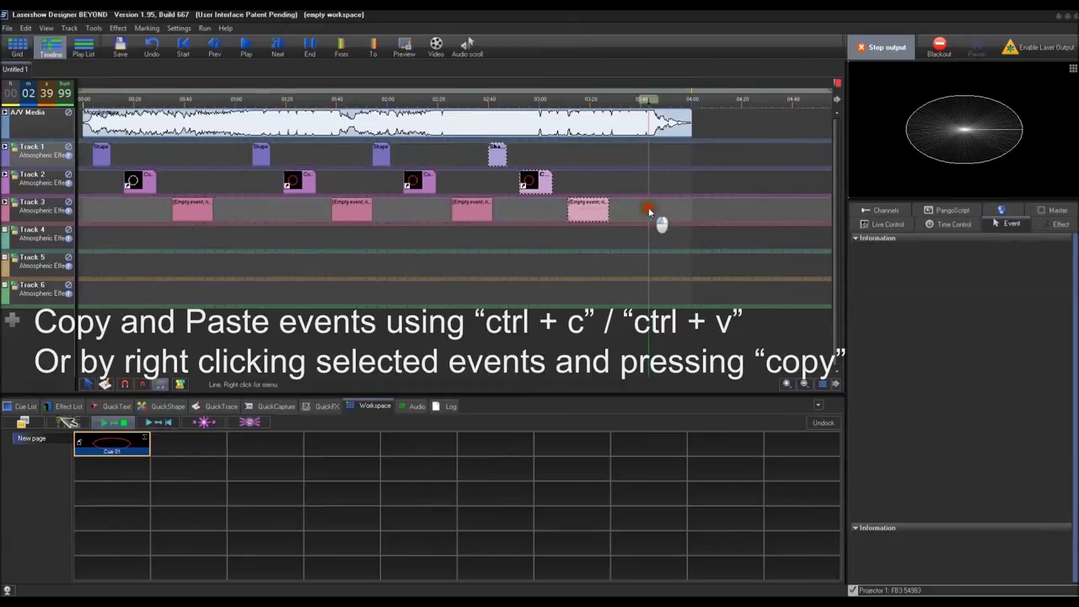
- Delete the two sets of events pasted at about 1:54 and 2:40 on Tracks 1 to 3
click(381, 154)
right_click(383, 157)
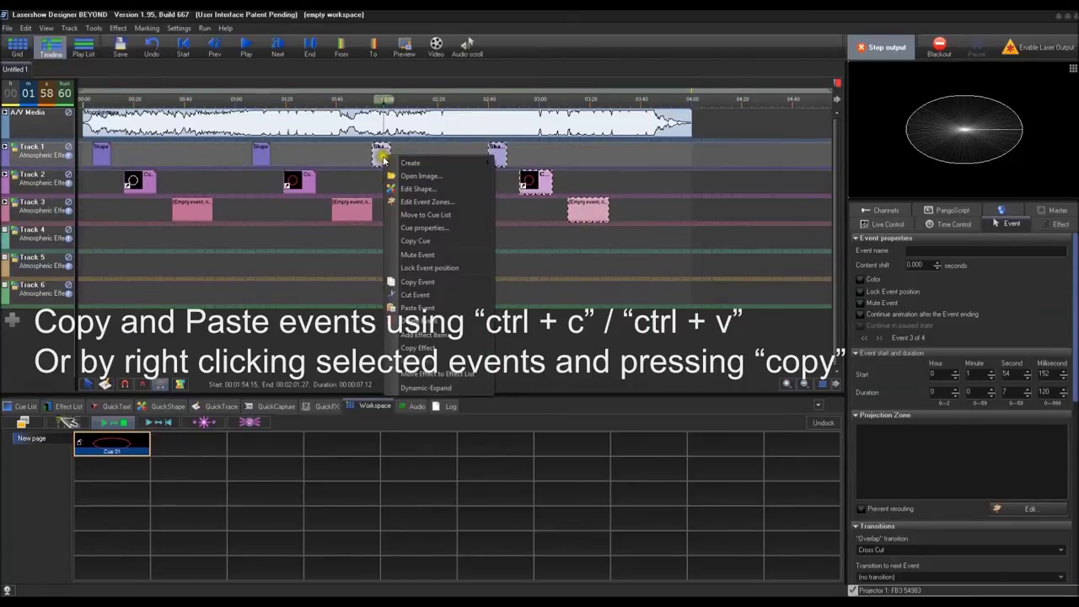
click(447, 322)
click(403, 161)
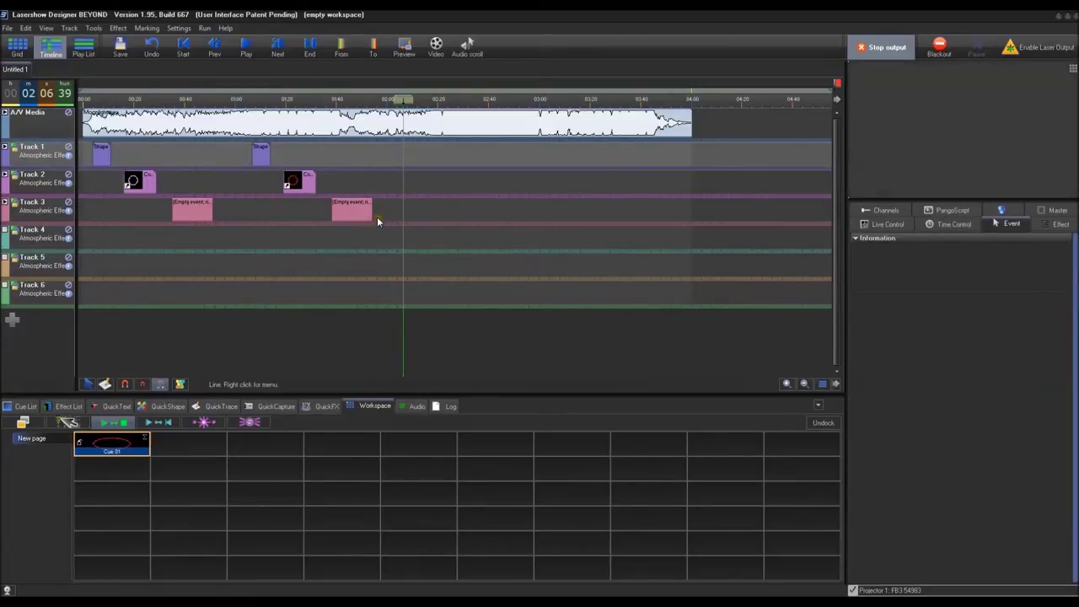
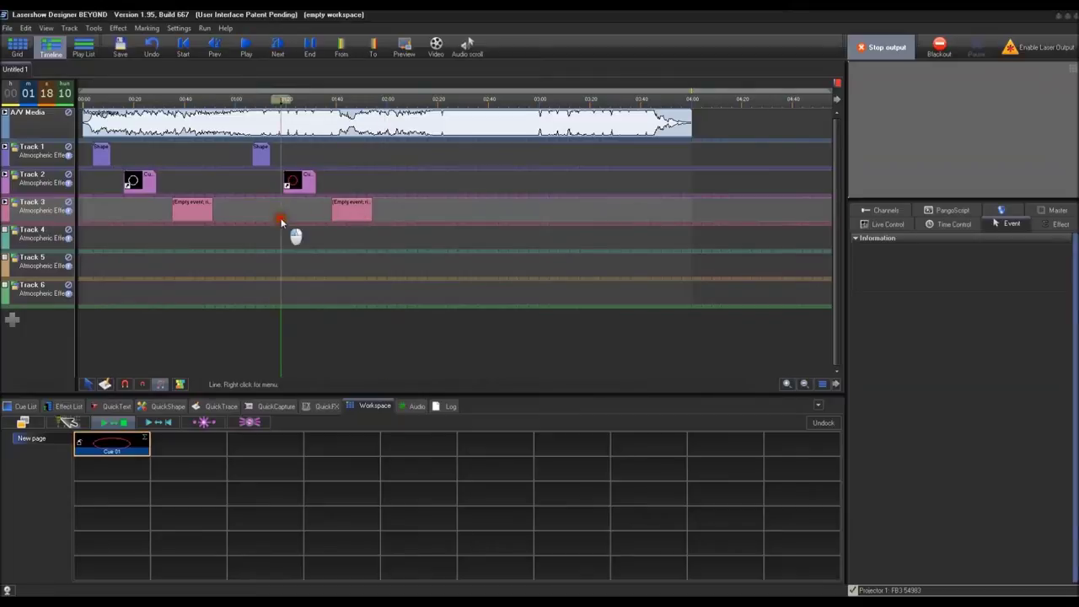
- Select the first circle event on Track 2 and view its effect settings and event properties
click(226, 181)
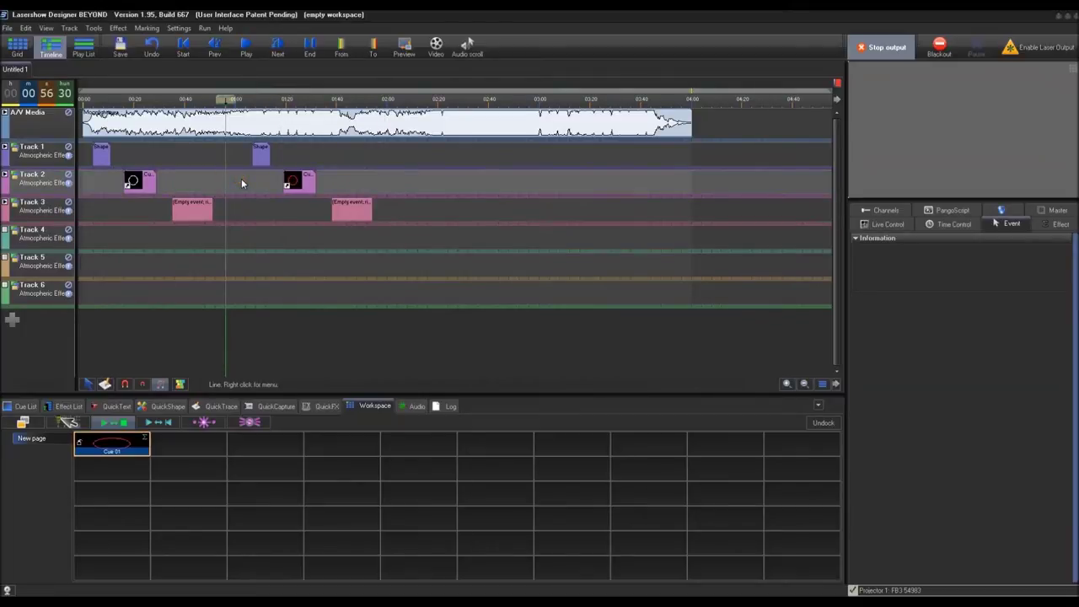
click(152, 187)
click(141, 182)
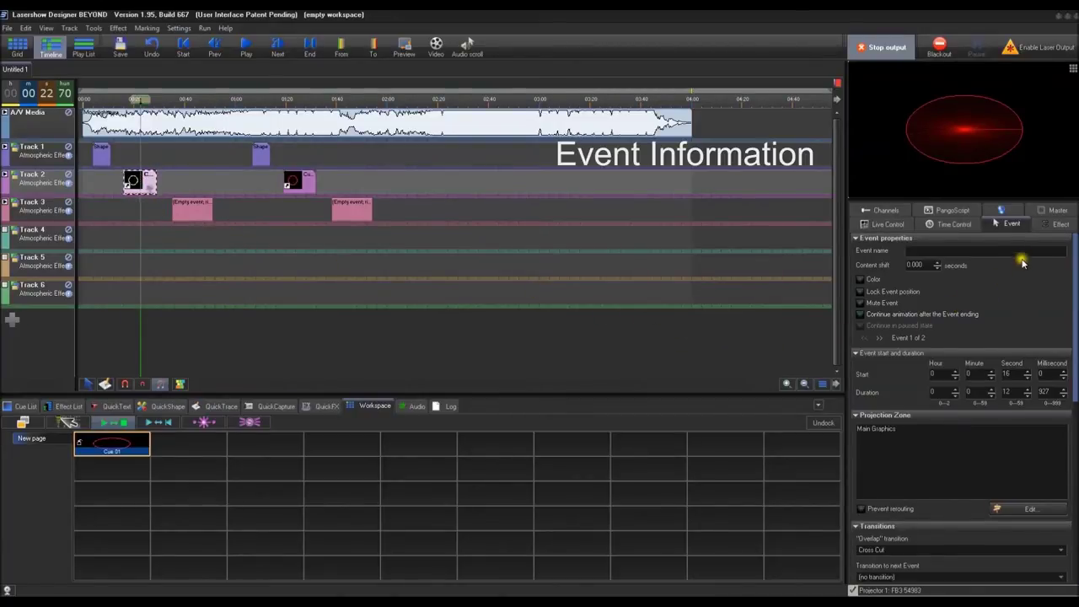
click(1054, 225)
click(1012, 226)
- Enable a custom color for the first circle event on Track 2 and set it to blue
click(877, 280)
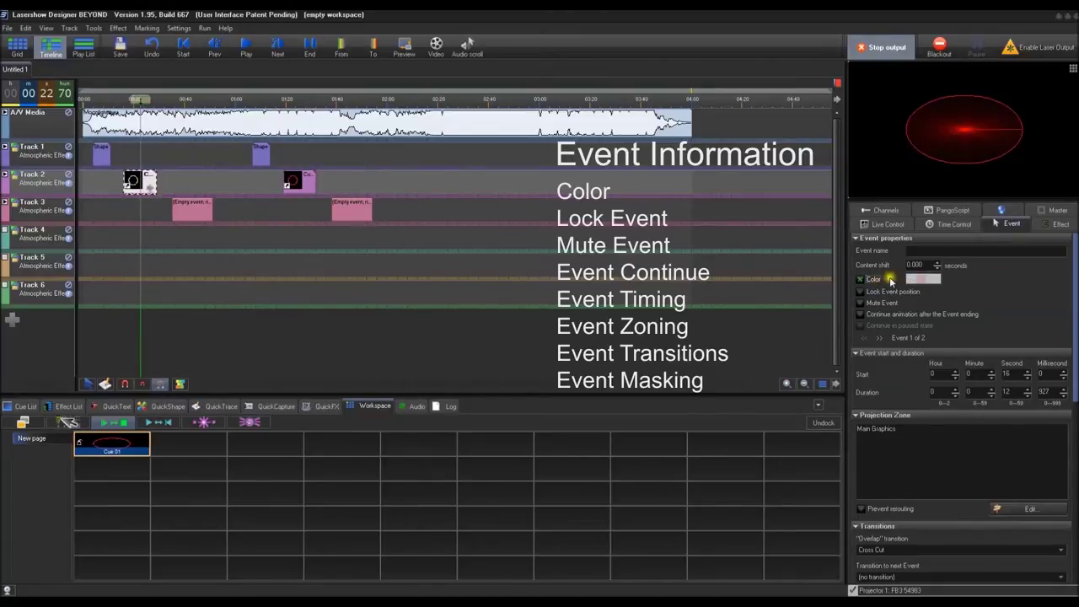
click(923, 279)
double_click(416, 256)
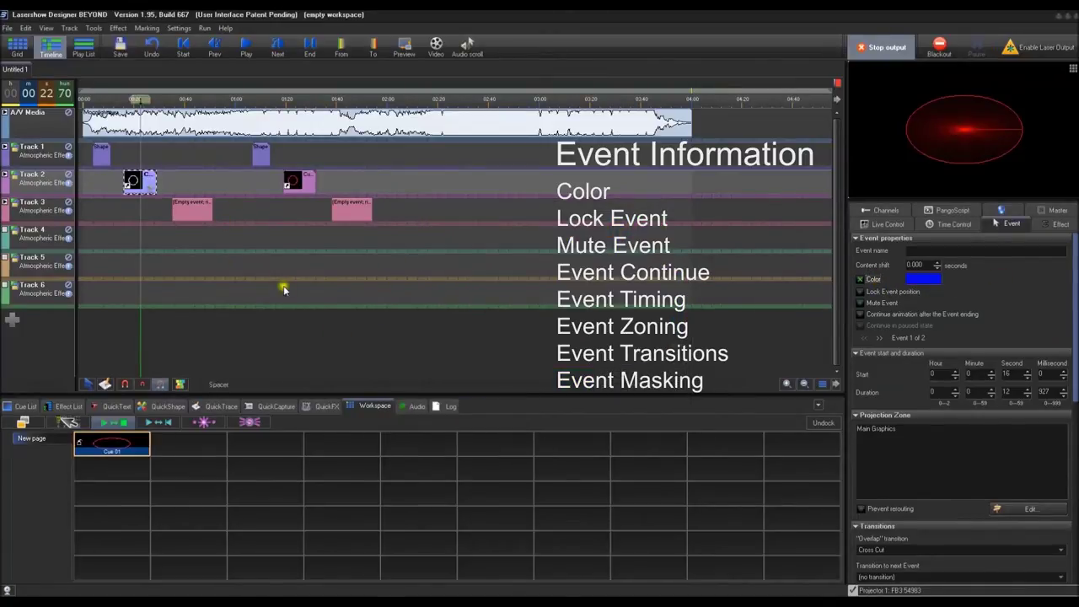
- Lock the position of the blue circle event on Track 2 and mute the event
click(145, 234)
click(141, 182)
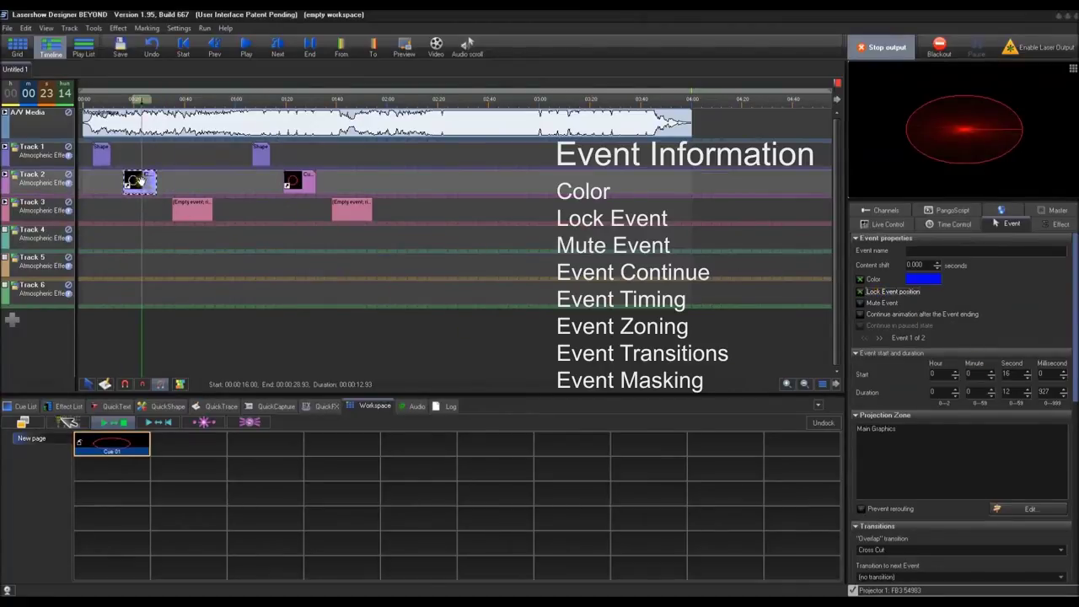
click(860, 304)
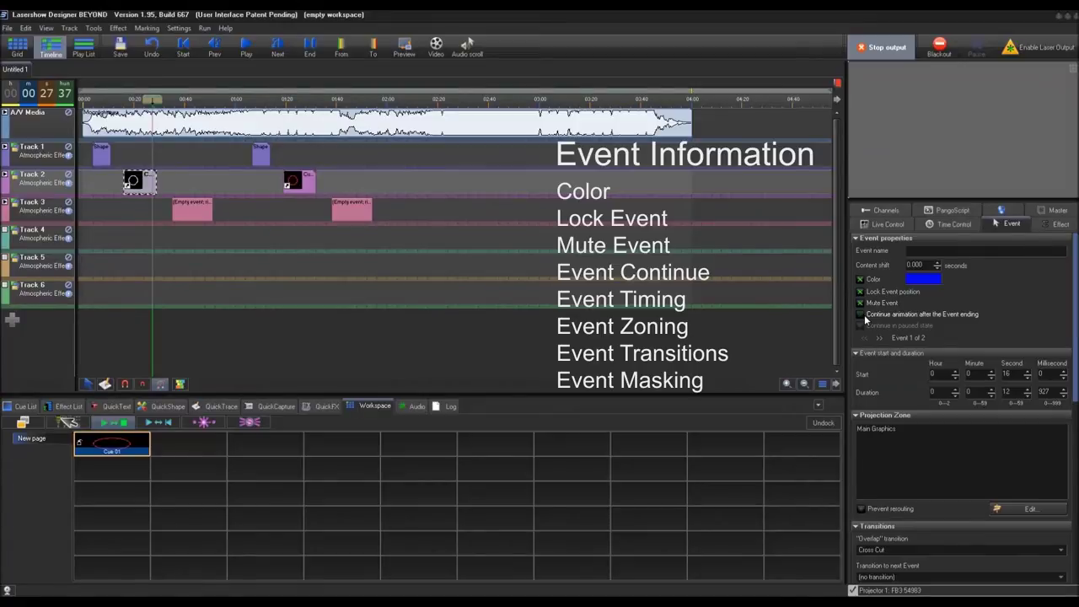
- Unmute and unlock the blue circle event on Track 2 and extend its end to about 35 seconds
click(169, 205)
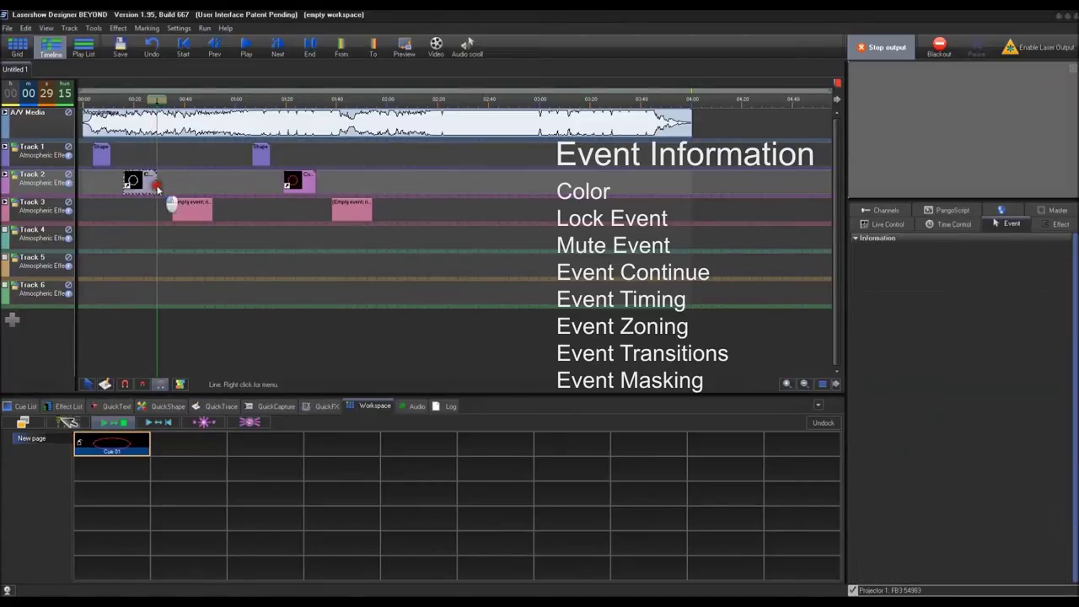
click(154, 183)
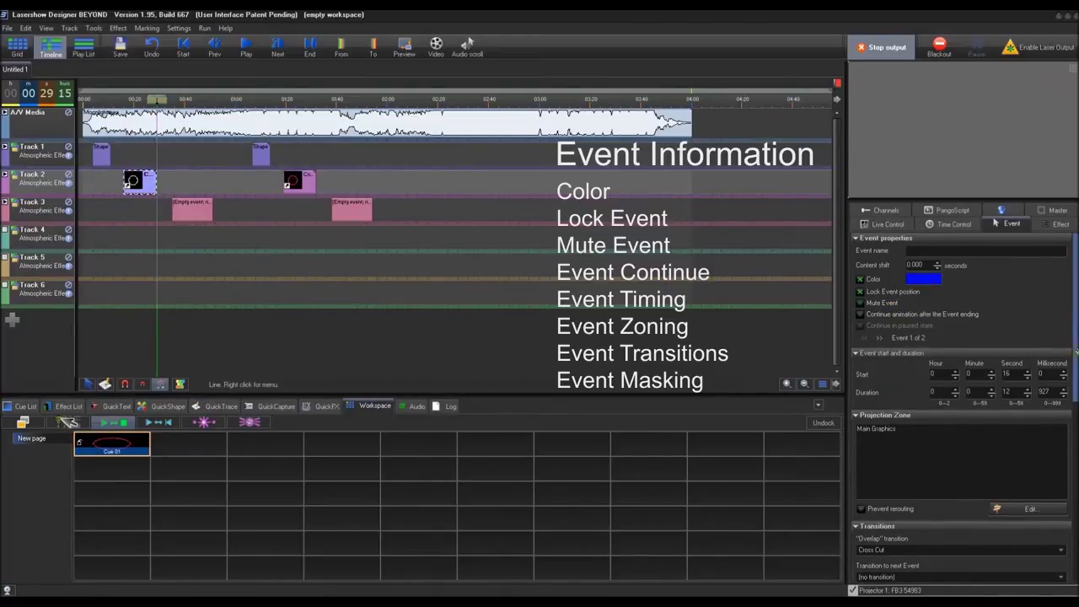
drag(157, 182, 172, 181)
click(151, 177)
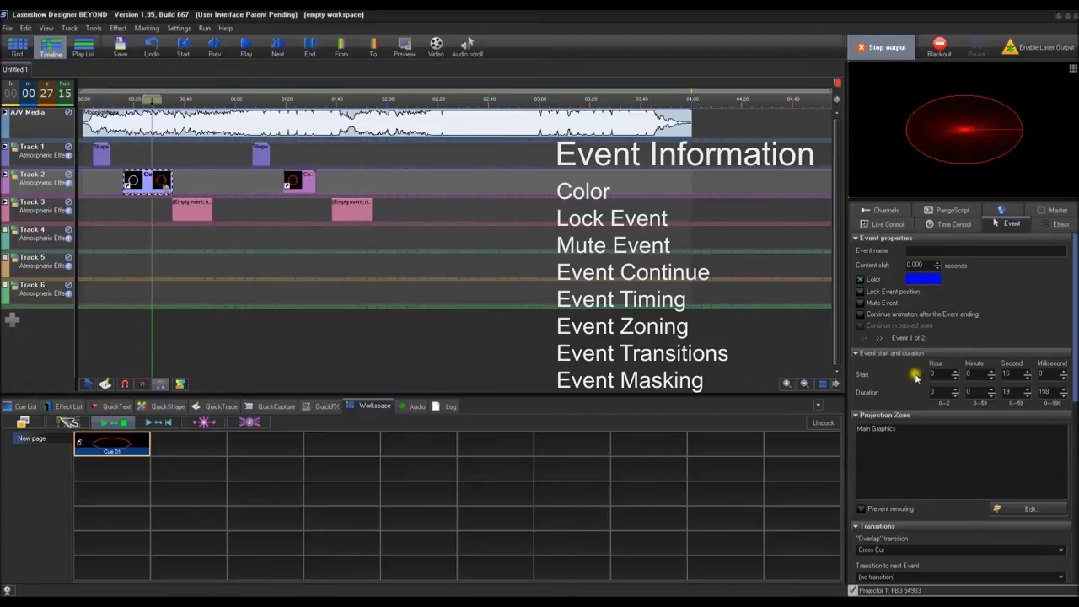
- Shorten the blue circle event on Track 2 to a duration of about 15.15 seconds
scroll(1074, 376, down, 3)
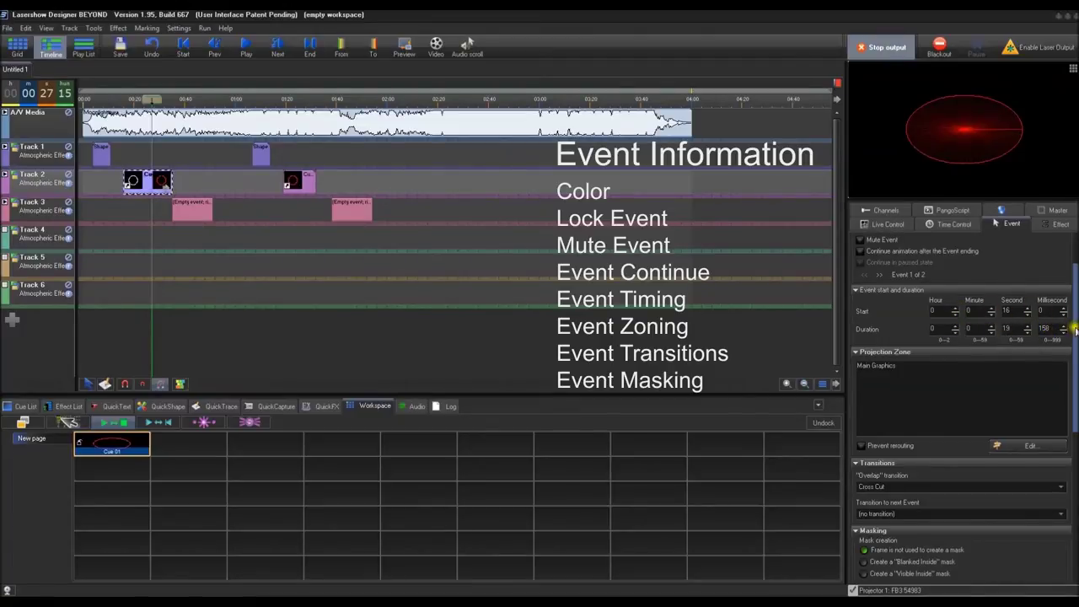
click(173, 184)
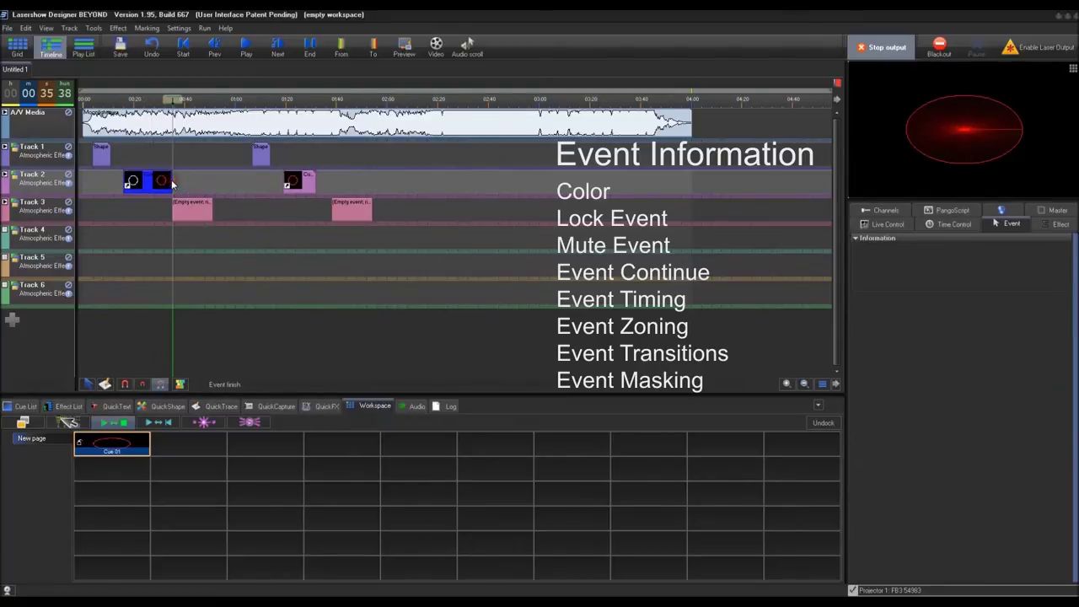
click(155, 182)
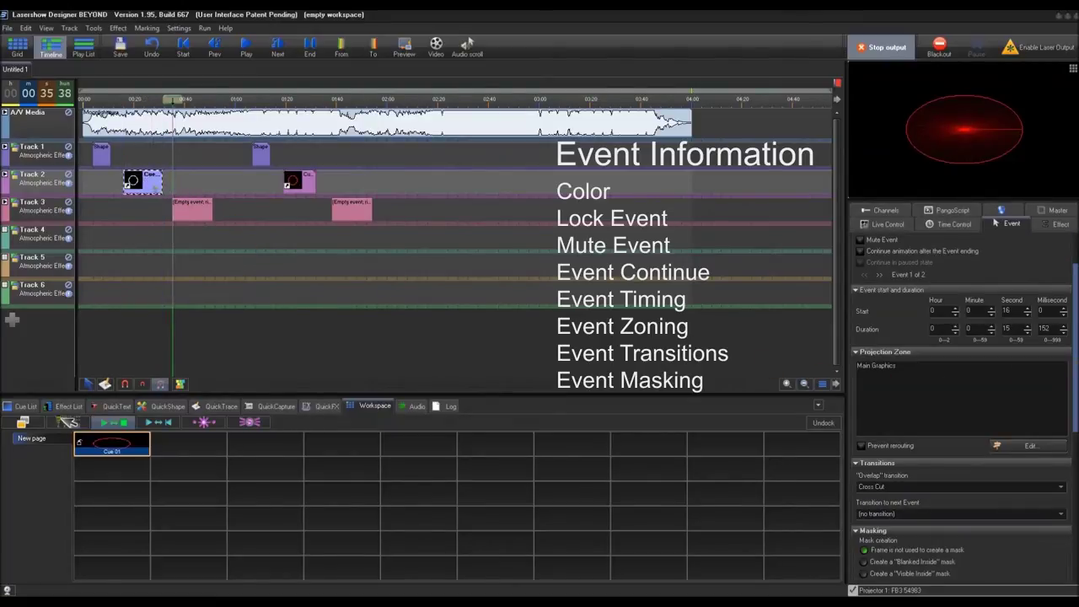
- Examine the projection zone, transition and masking settings of the blue circle event
scroll(969, 354, down, 2)
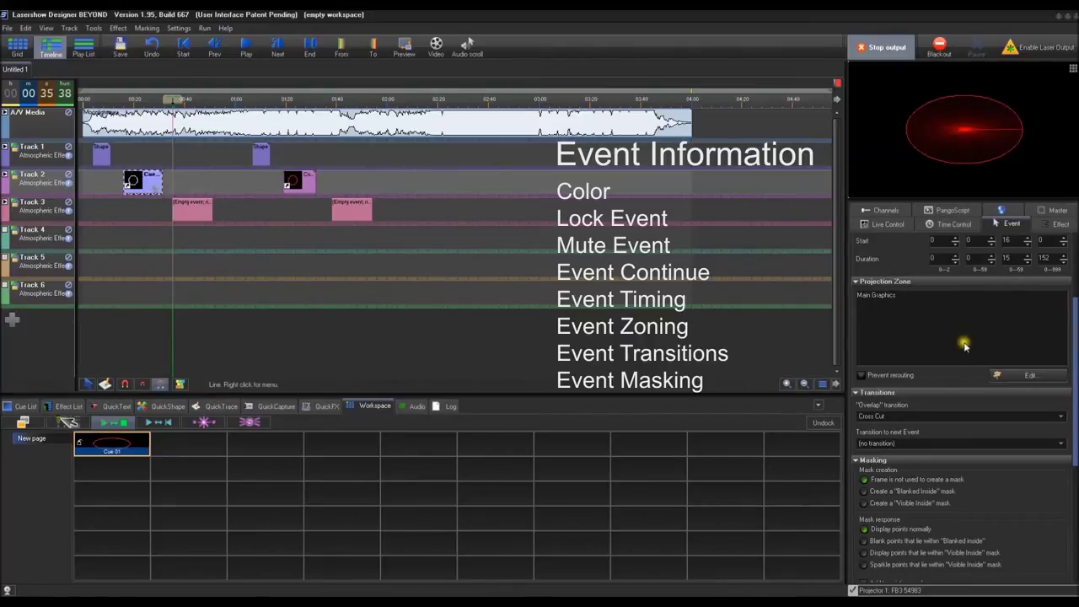
scroll(969, 362, down, 2)
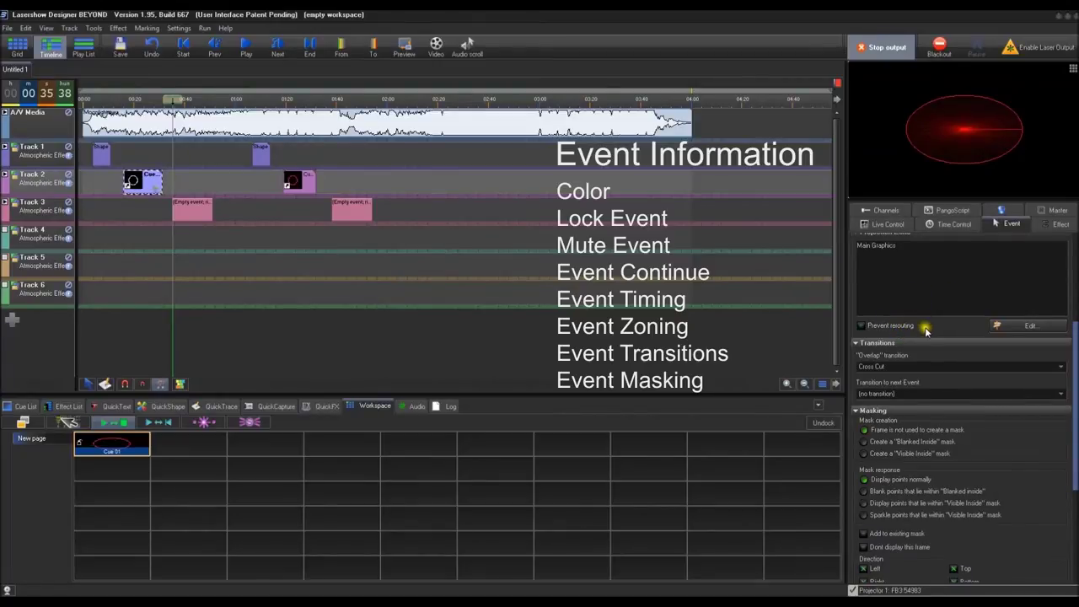
drag(1074, 366, 1077, 380)
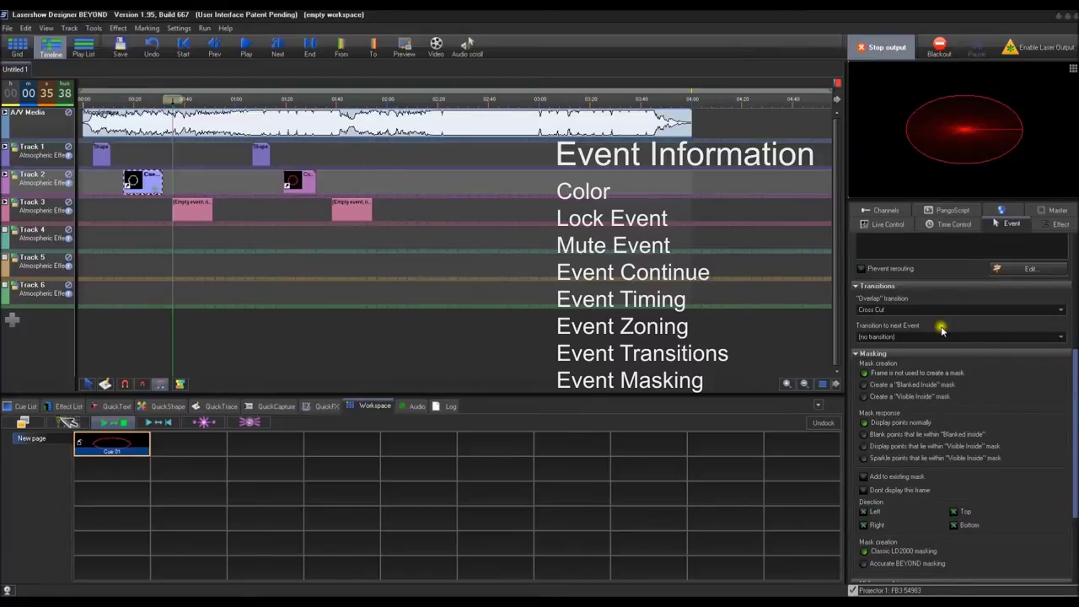
- Copy the blue circle event from Track 2 to Track 3 and position it to start at about 18.47 seconds, overlapping the original
click(149, 184)
right_click(151, 185)
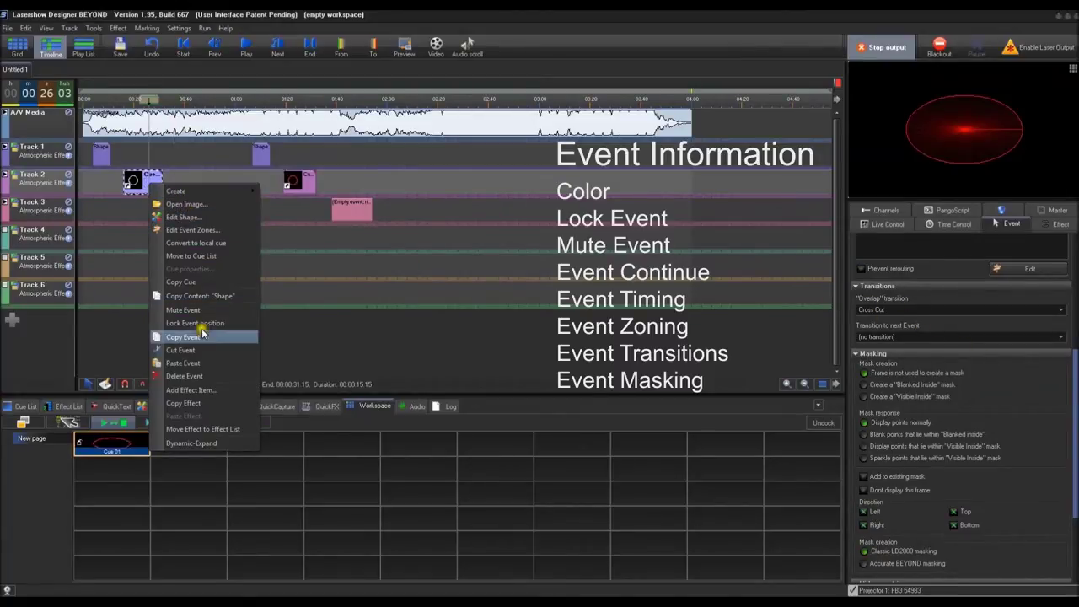
click(202, 336)
click(141, 217)
right_click(141, 218)
click(169, 258)
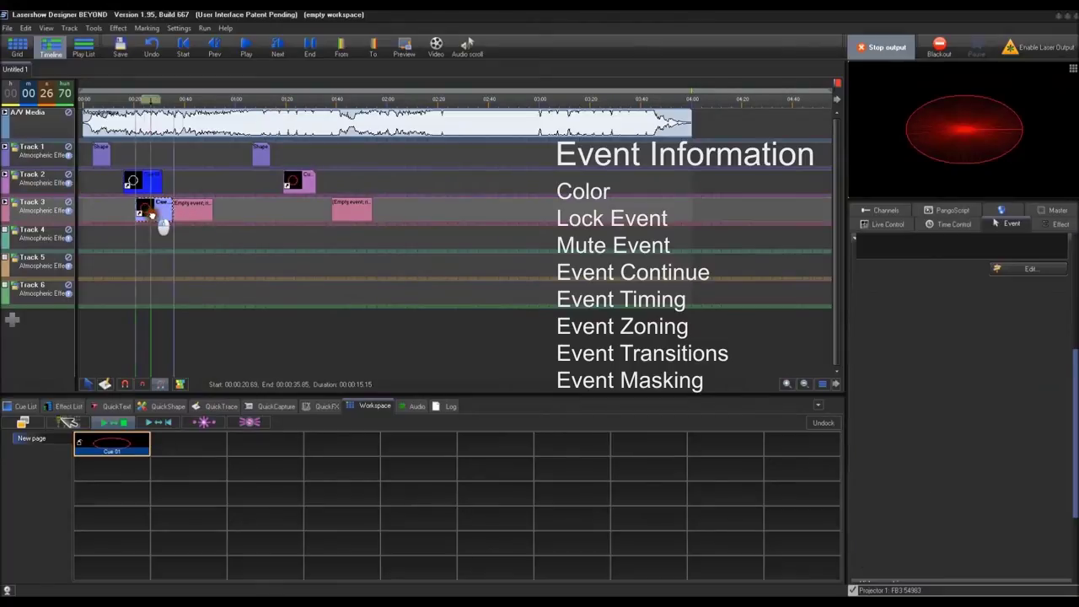
drag(181, 205, 164, 229)
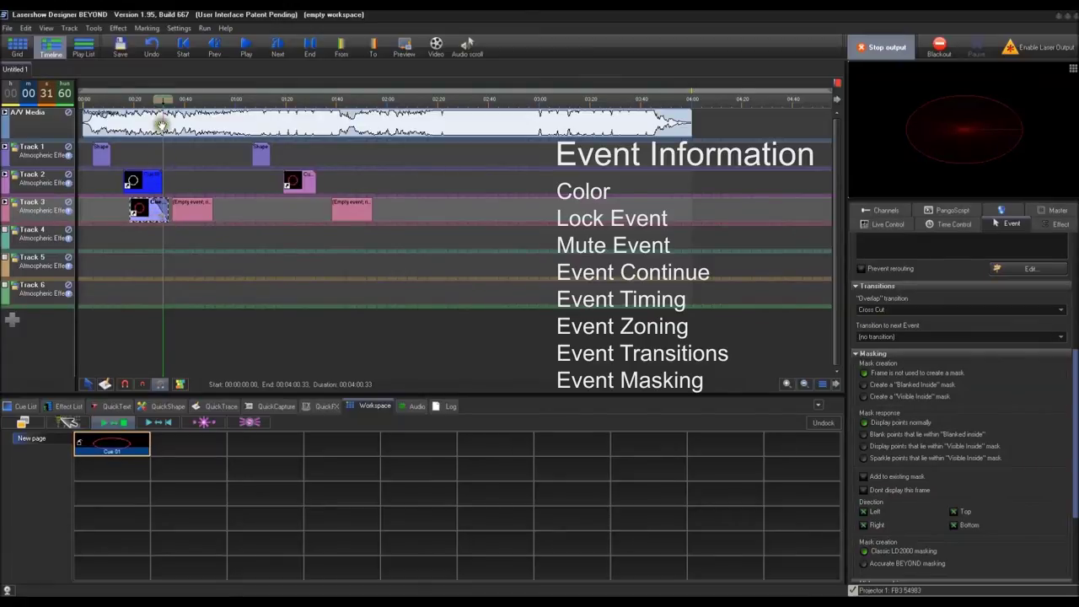
click(154, 99)
drag(154, 99, 170, 99)
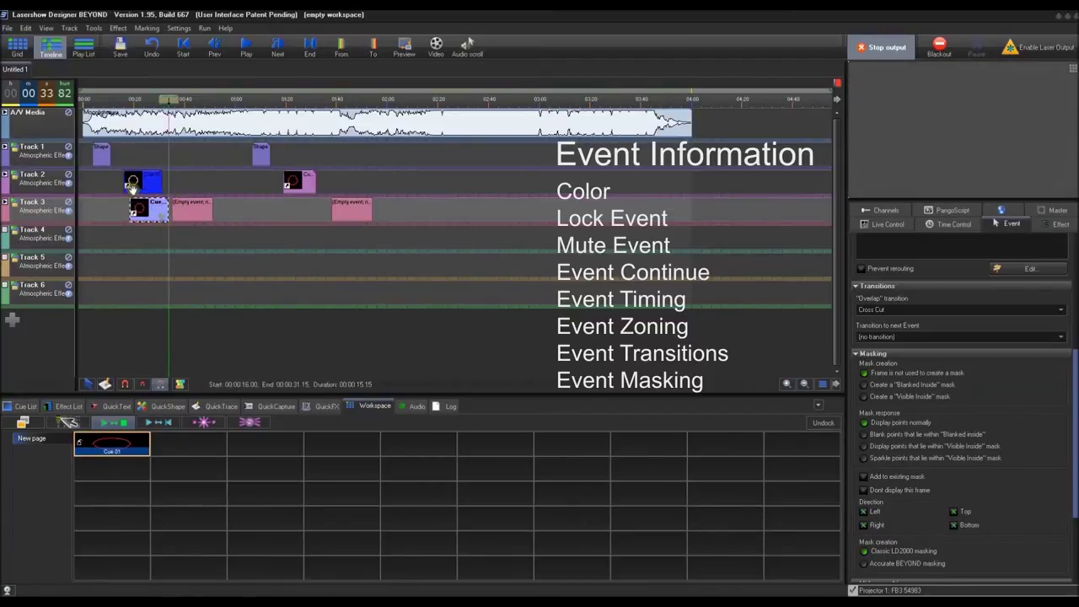
- Examine the masking, video masking and output color balance settings of the circle event on Track 3
click(151, 207)
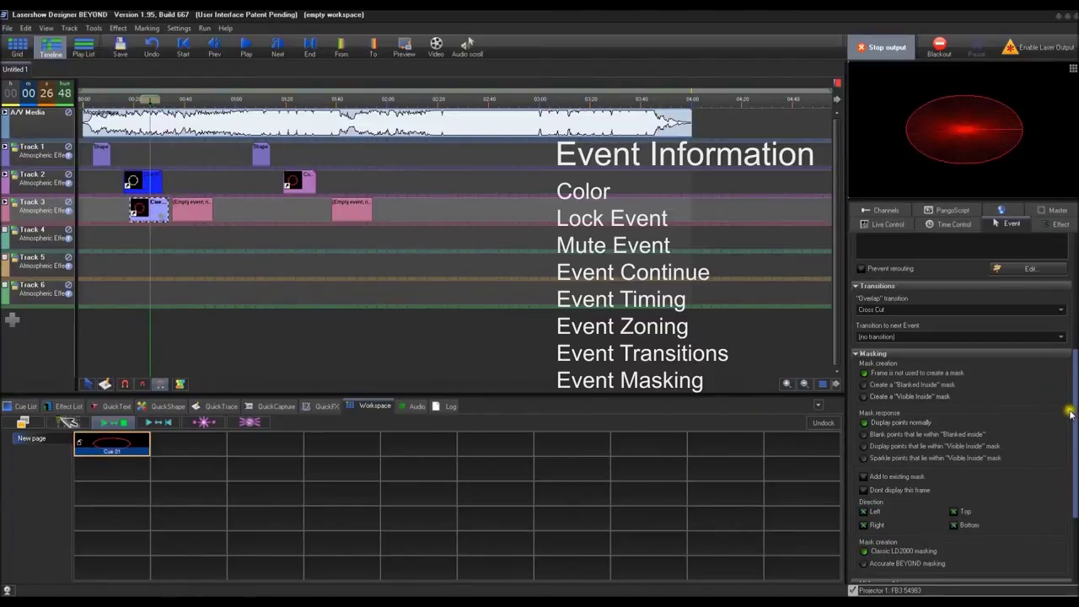
scroll(1071, 422, down, 4)
scroll(1070, 422, down, 1)
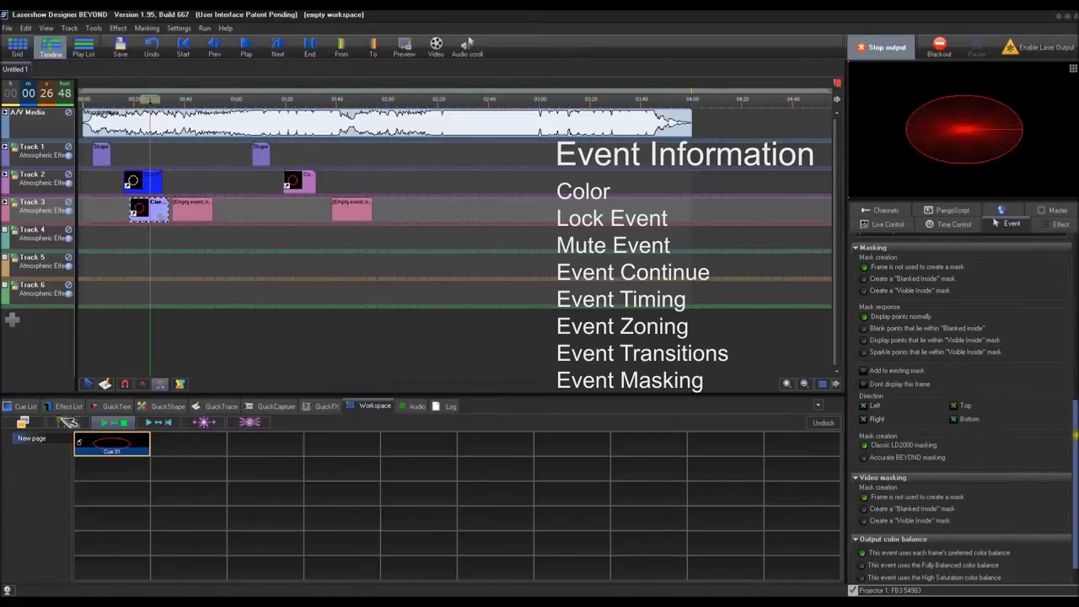
drag(1074, 432, 1075, 444)
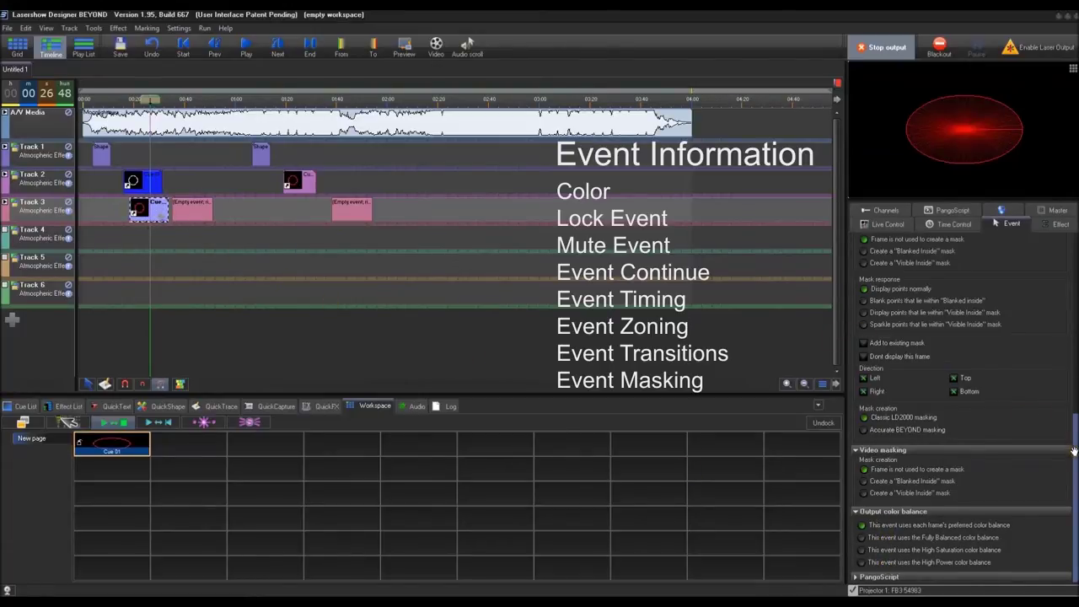
drag(1073, 451, 1073, 245)
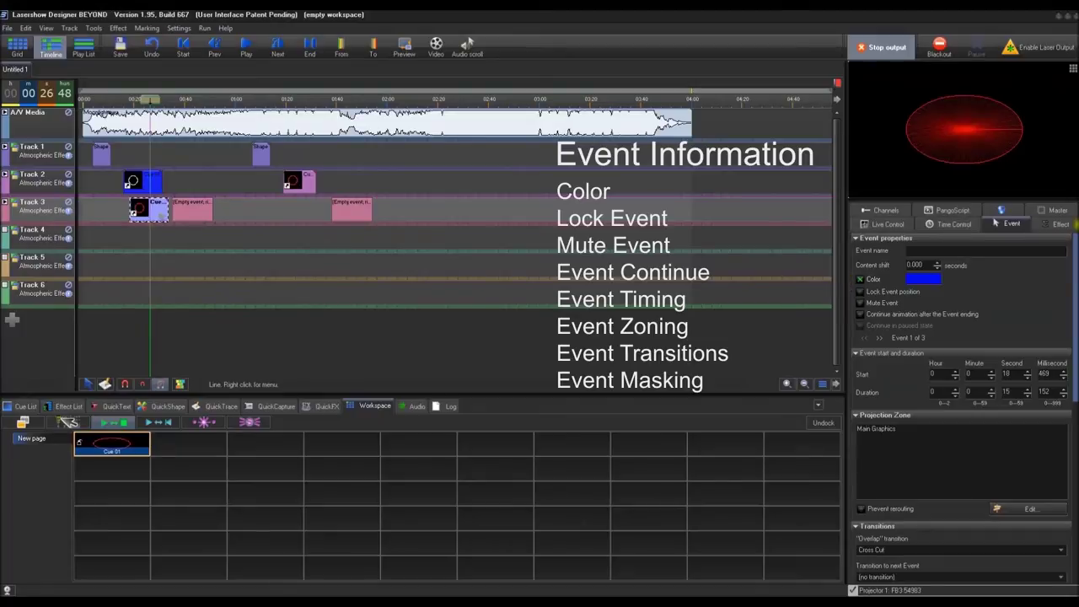
- Open the effects of the circle event on Track 3 and add a Rotation key at the event's start
click(1067, 225)
drag(984, 332, 985, 372)
click(149, 211)
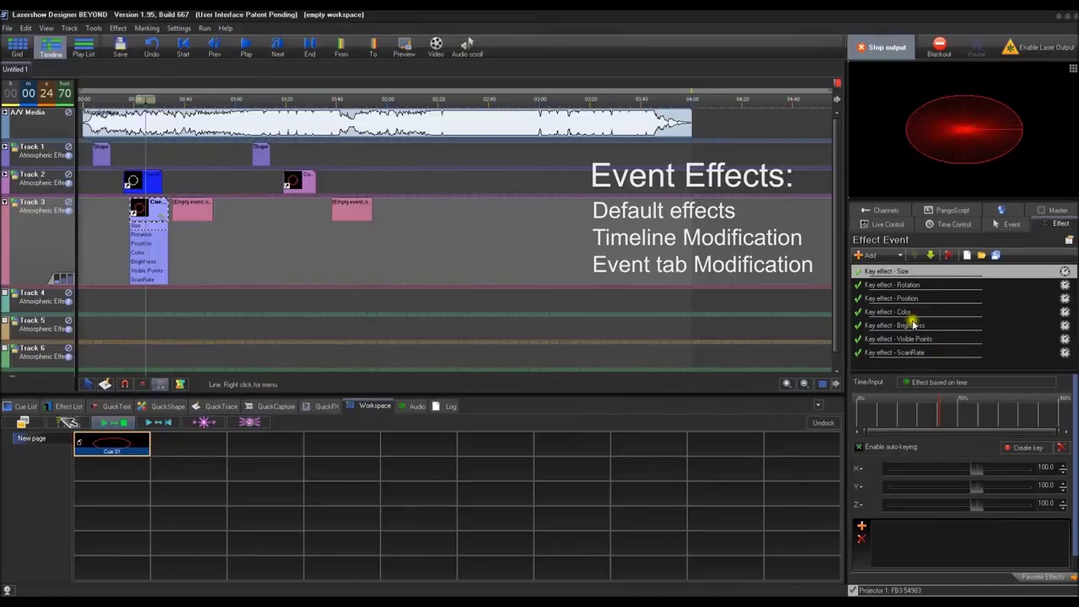
click(143, 236)
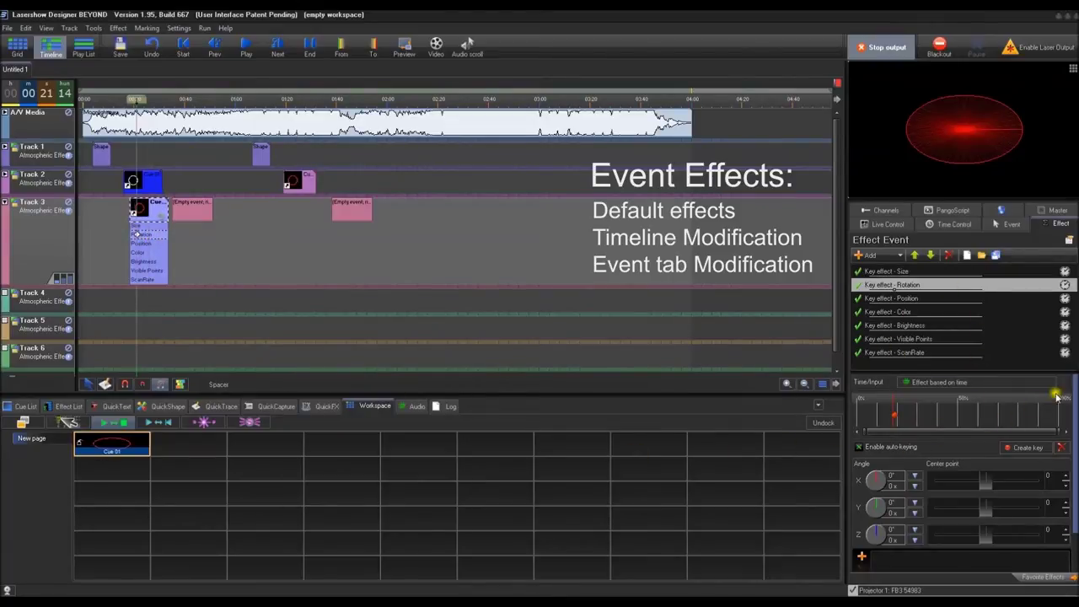
scroll(1074, 396, down, 1)
scroll(1073, 396, up, 1)
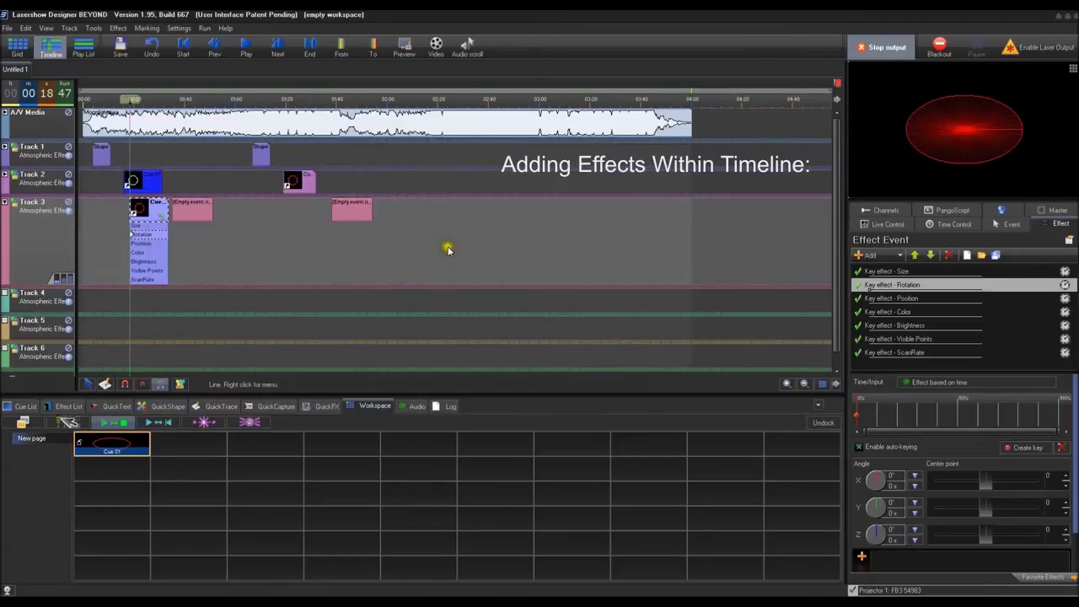
- Clear the timeline's events and create a white circle shape event about 1.19 seconds long on Track 1, starting at about 3.43 seconds
right_click(97, 152)
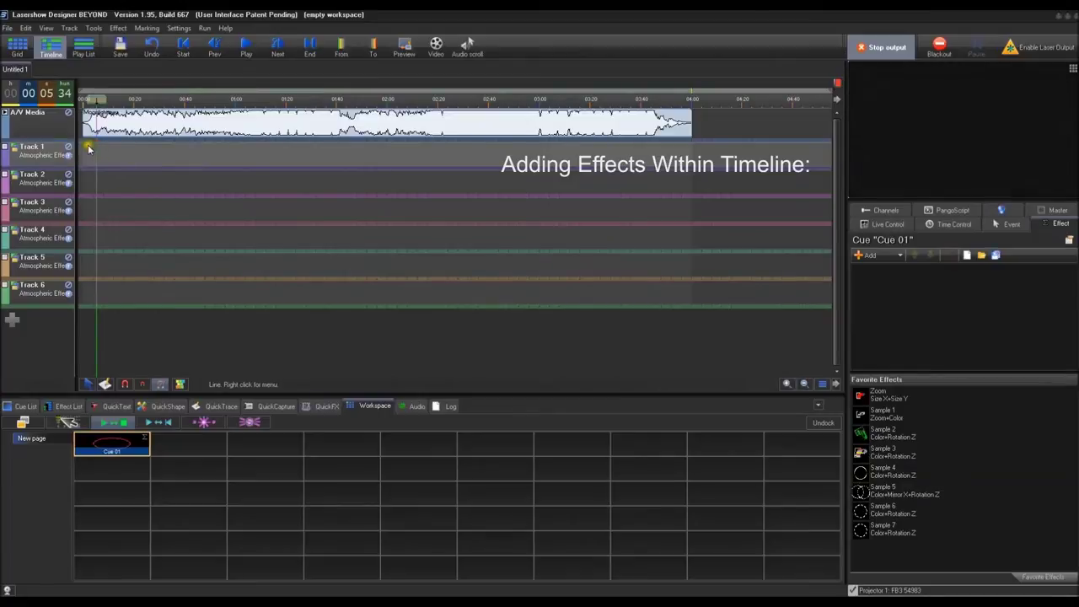
click(88, 148)
scroll(105, 156, up, 5)
drag(114, 152, 152, 157)
right_click(138, 159)
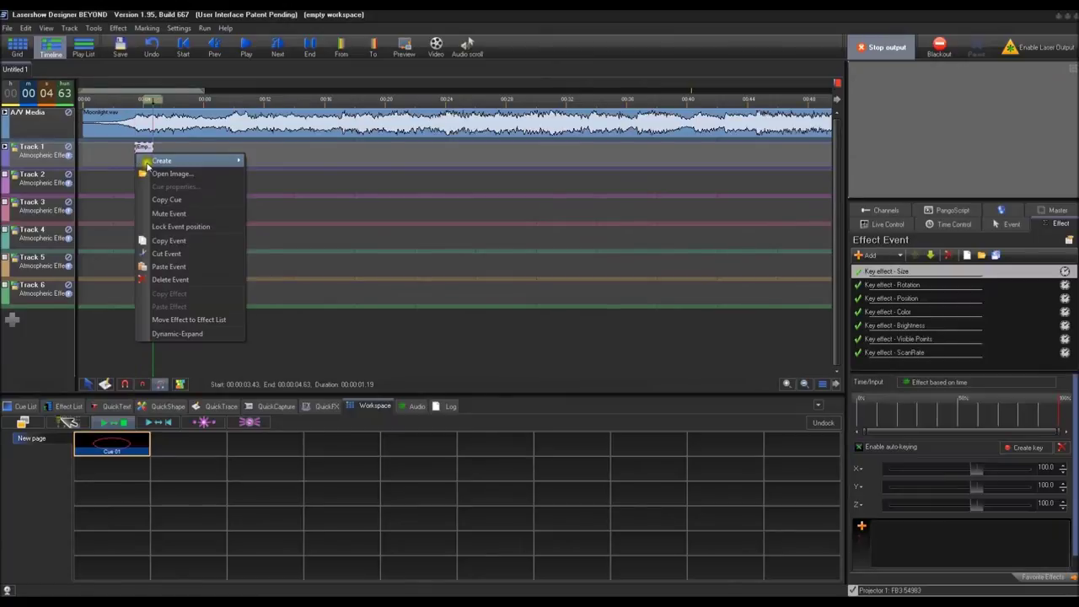
mouse_move(168, 161)
click(301, 195)
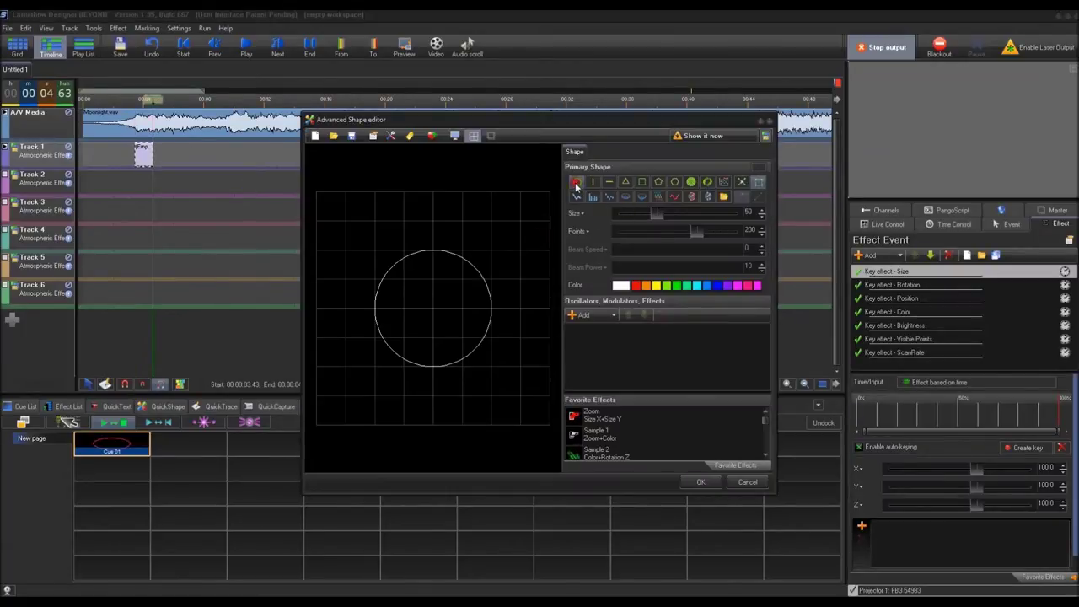
click(703, 483)
- Lengthen the circle event on Track 1 to about 7.32 seconds and move its start to about 3.02 seconds
drag(156, 156, 284, 153)
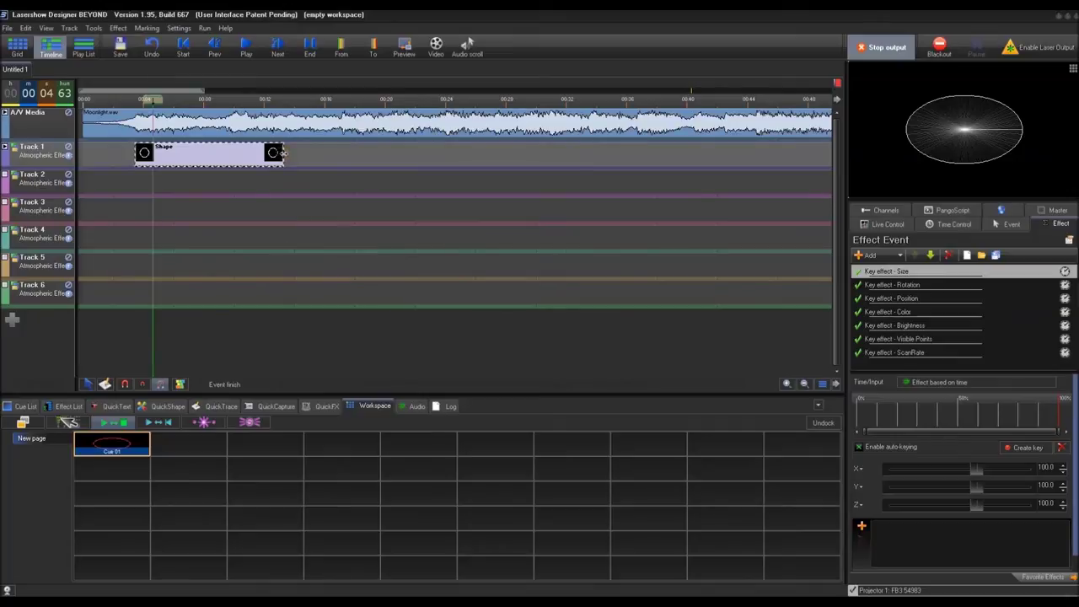
mouse_move(135, 154)
mouse_down()
mouse_move(109, 154)
mouse_move(140, 155)
mouse_up()
drag(283, 155, 308, 157)
drag(299, 156, 254, 160)
drag(142, 156, 138, 160)
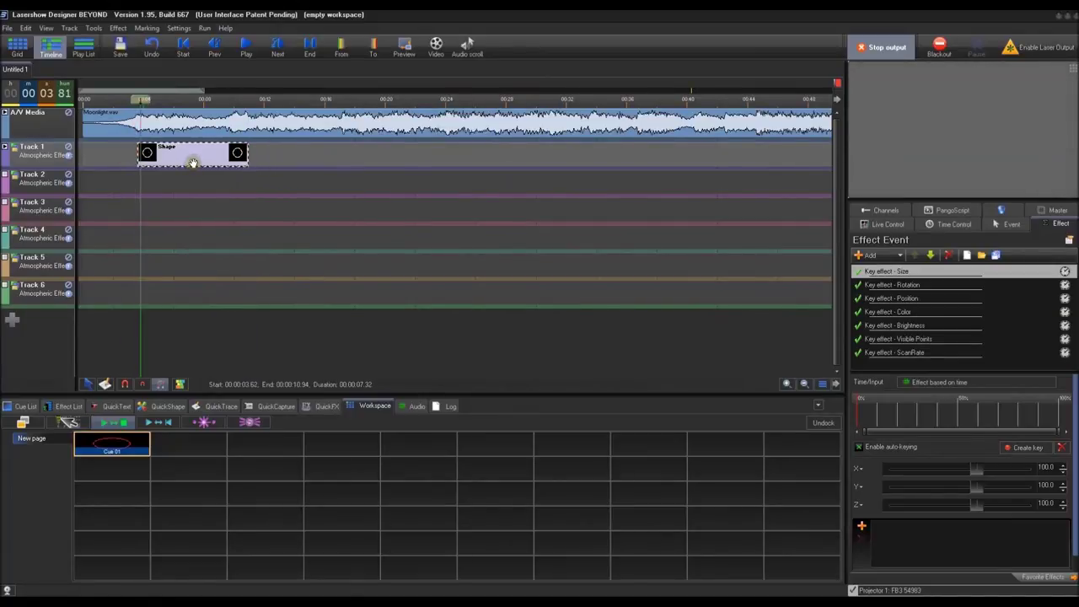
drag(206, 157, 183, 150)
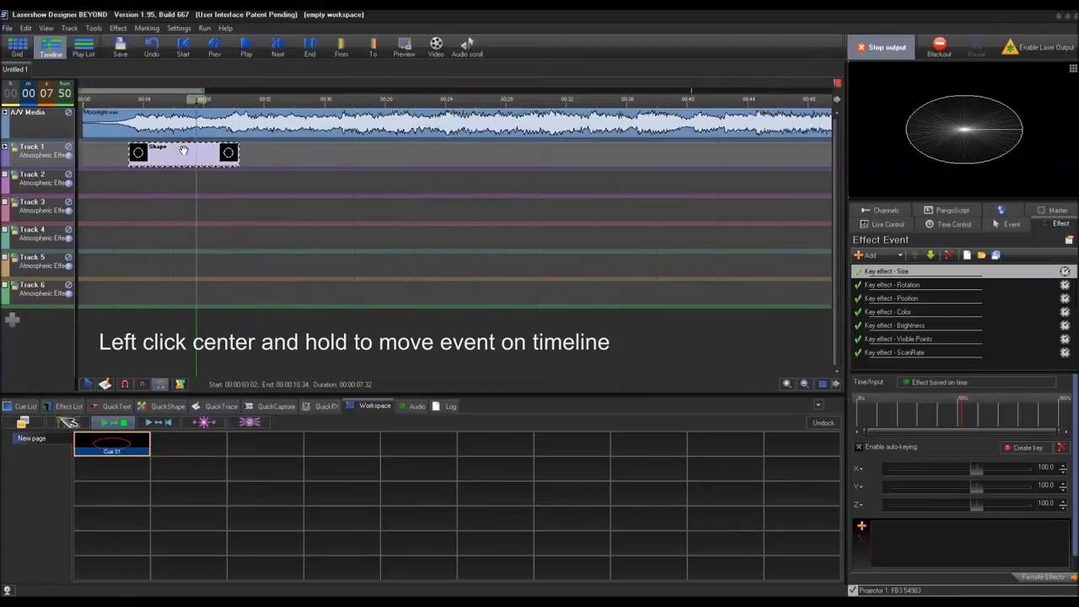
- Expand the effect lines beneath the circle event on Track 1
click(5, 148)
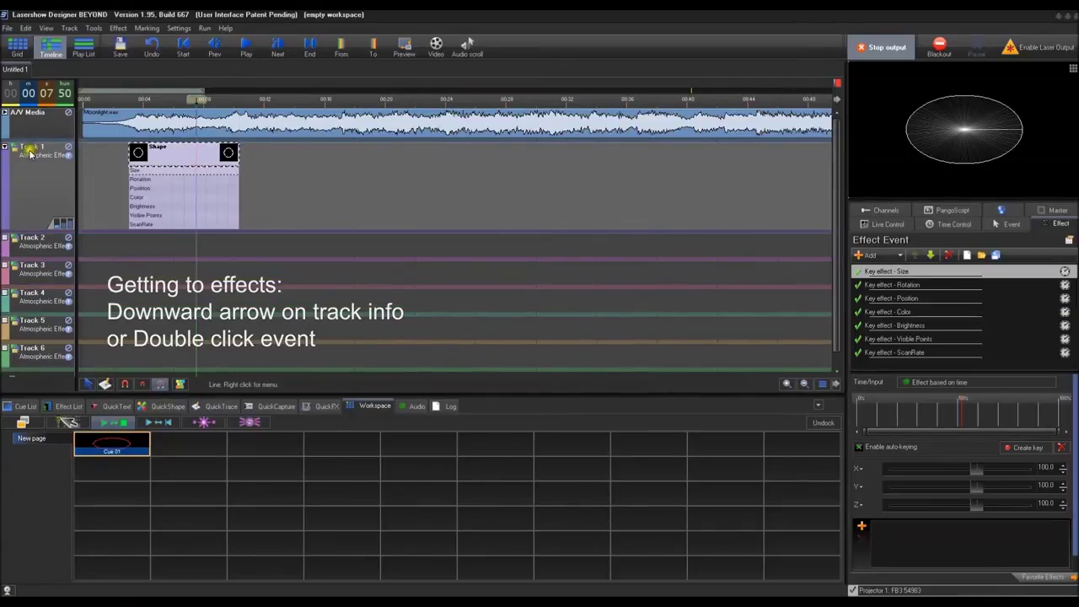
click(5, 148)
double_click(167, 148)
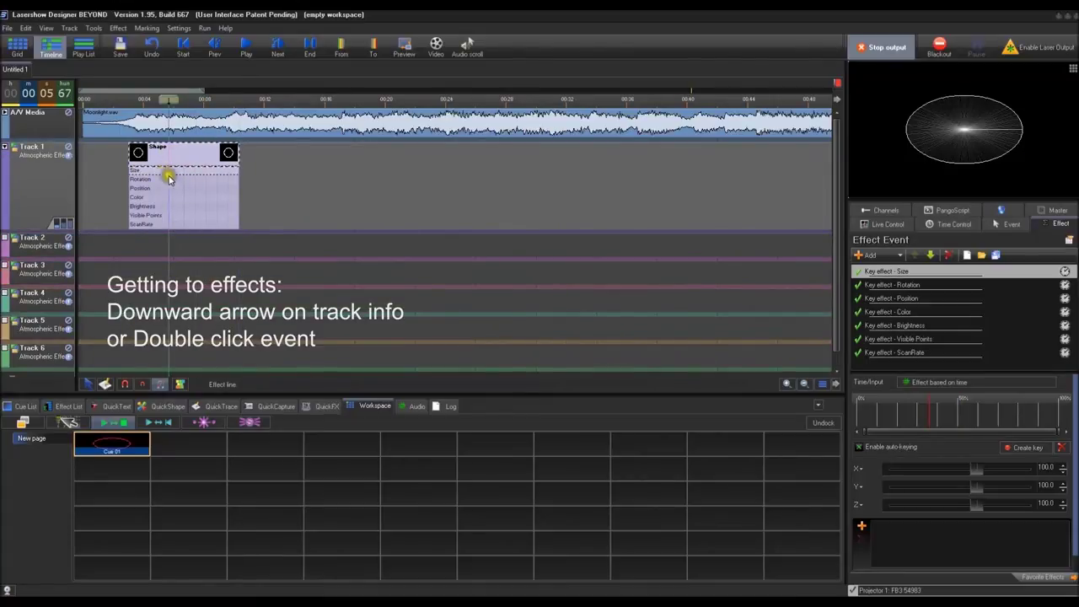
- Review the Size, Rotation, Position, Color, Brightness, Visible Points and ScanRate effects of the circle event on Track 1
click(150, 171)
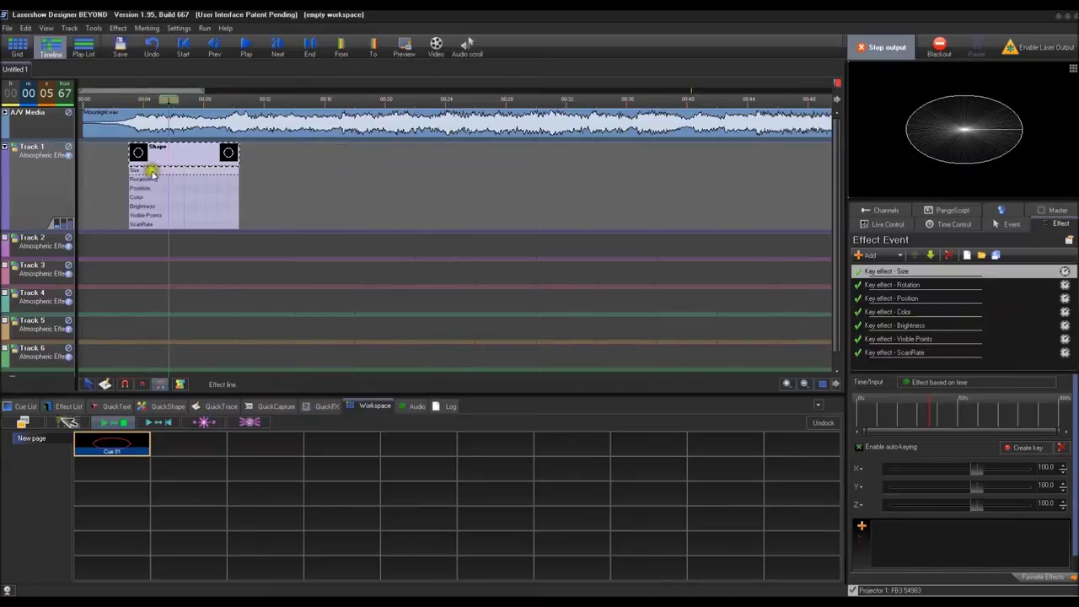
click(148, 171)
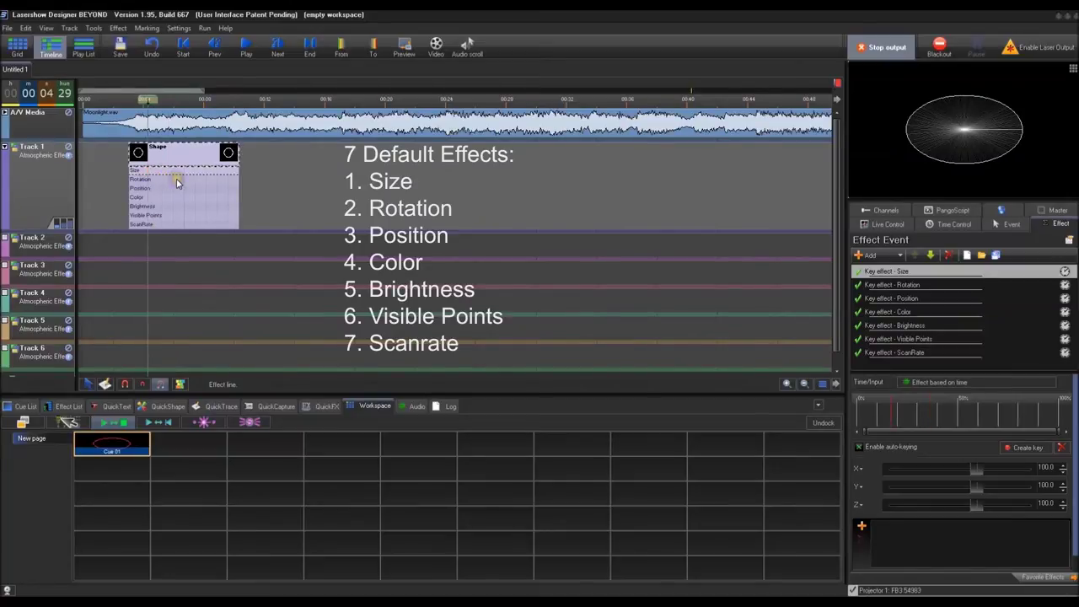
click(167, 180)
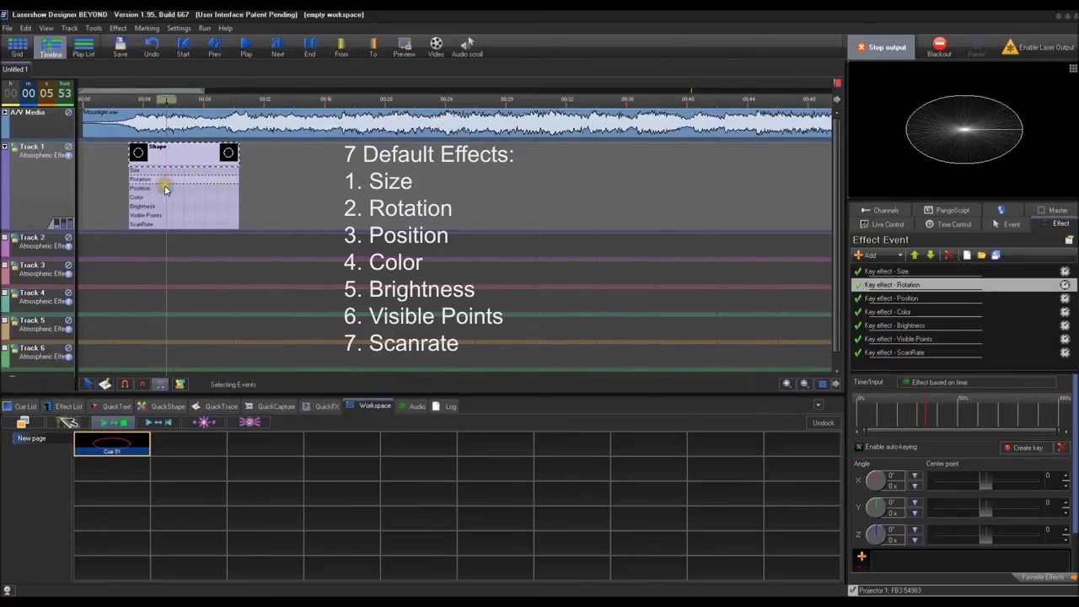
click(166, 188)
click(168, 200)
click(168, 208)
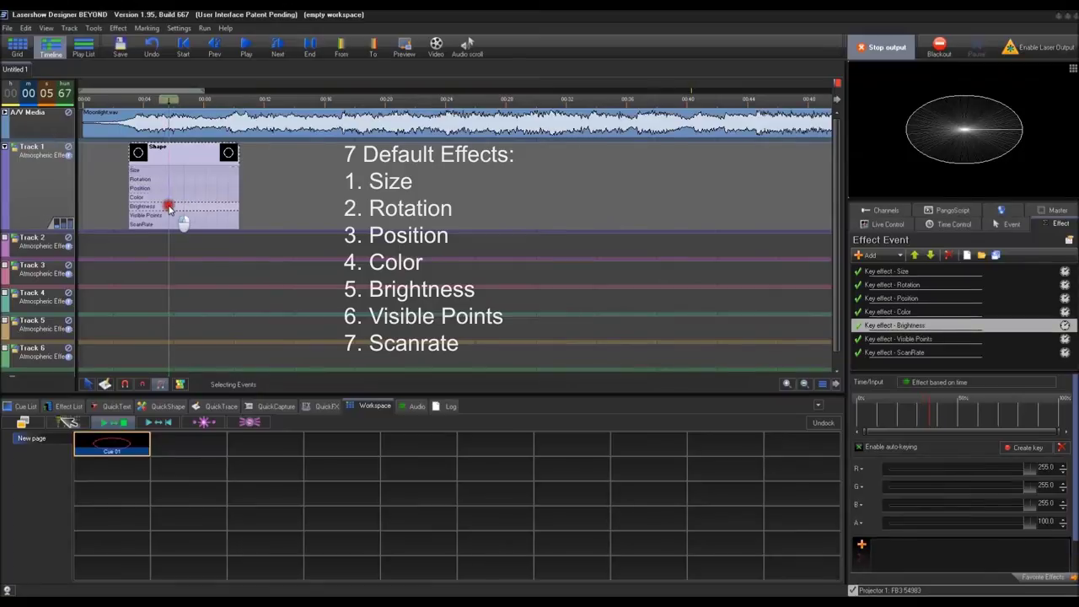
click(166, 217)
click(165, 224)
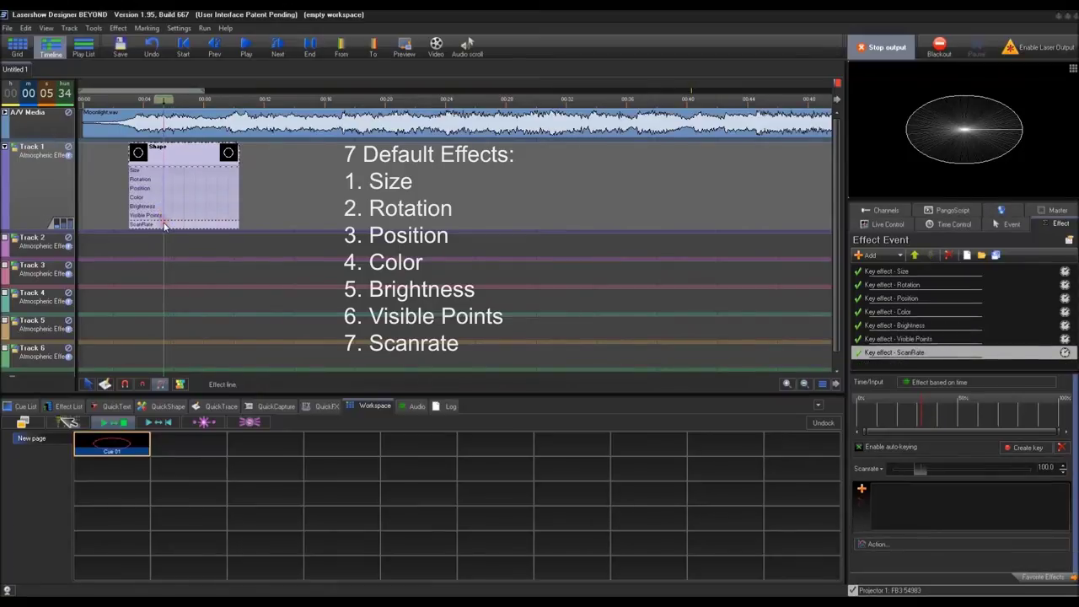
- Add a Size key at about 3.55 seconds in the circle event and set its X and Y sizes to 0
click(161, 172)
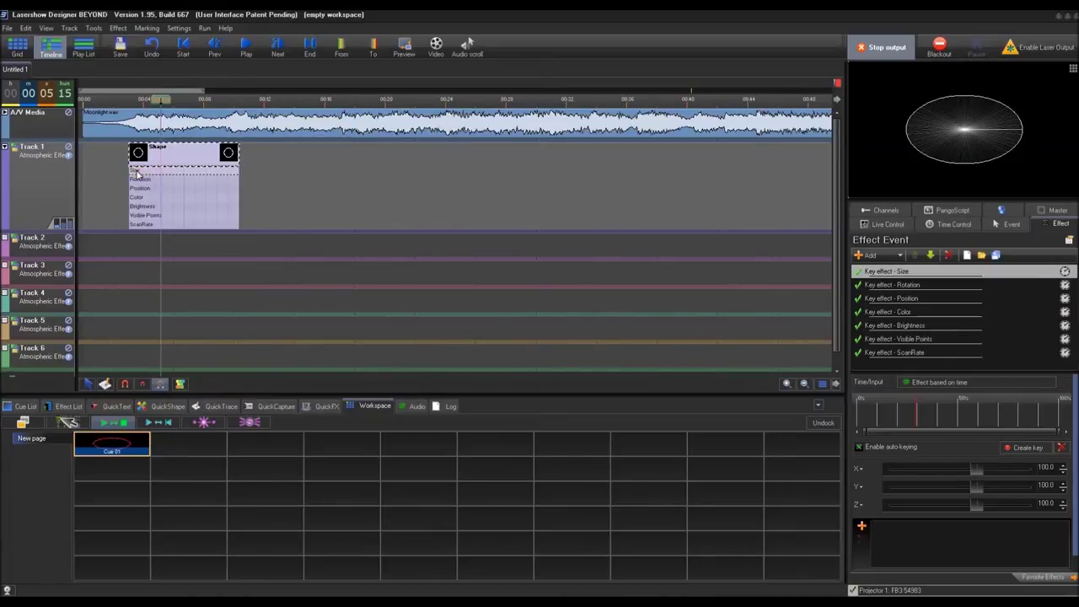
double_click(137, 172)
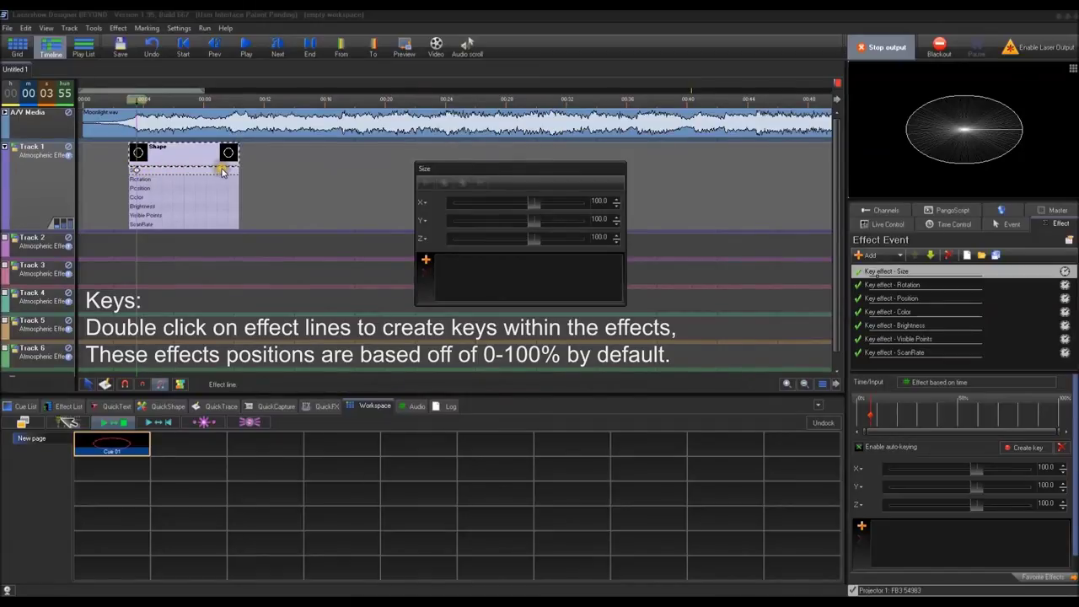
drag(498, 164, 493, 158)
mouse_move(548, 199)
mouse_down()
mouse_move(514, 194)
mouse_move(534, 196)
mouse_up()
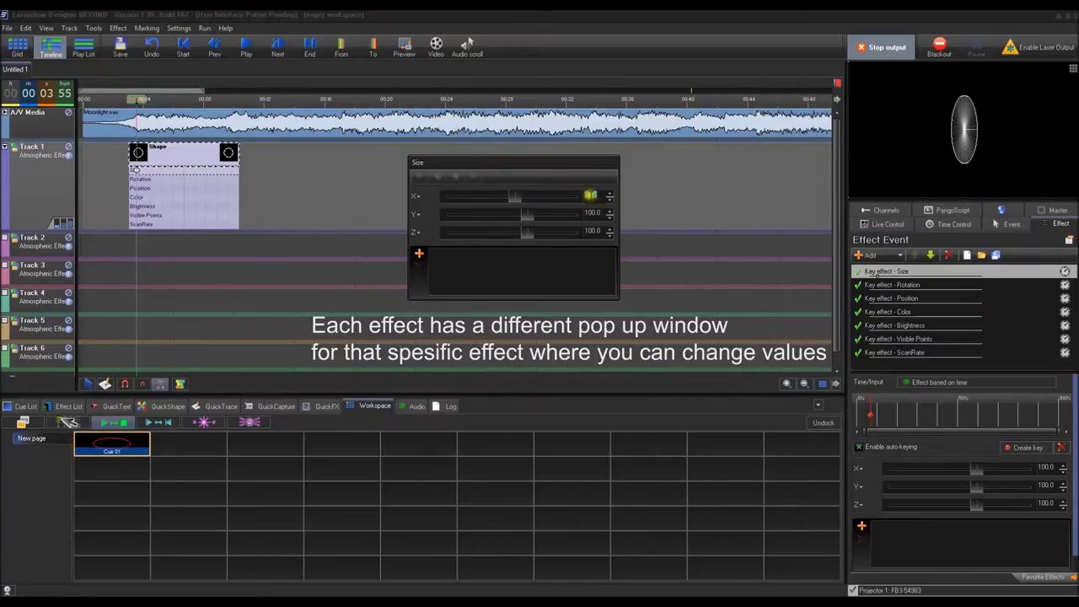
drag(513, 194, 508, 198)
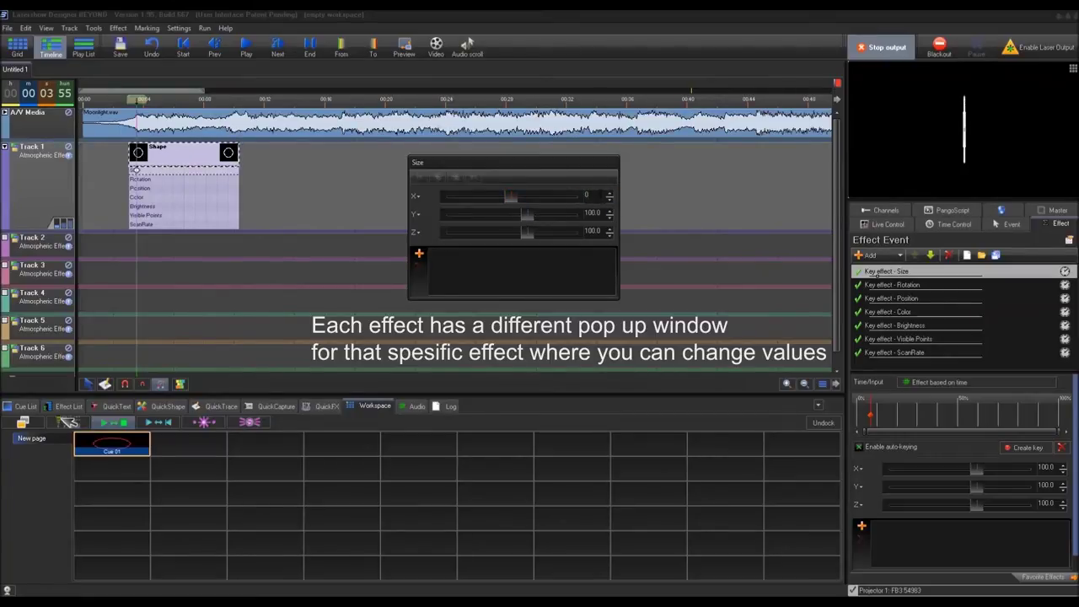
key(Return)
click(595, 213)
key(Return)
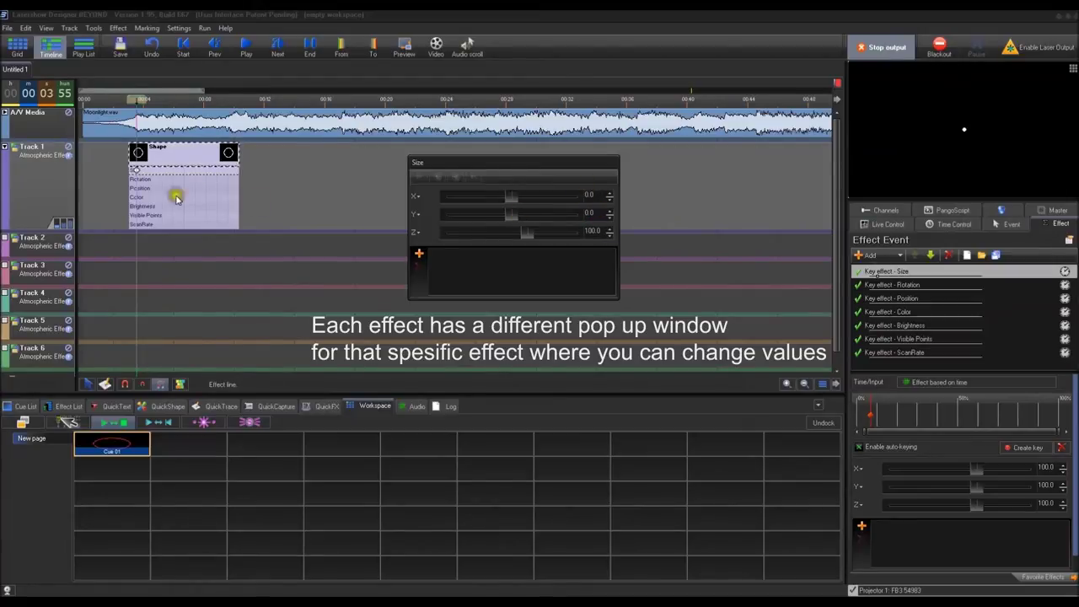
click(313, 200)
- Reposition the Size key to the very start of the circle event, at about 3.02 seconds
click(136, 172)
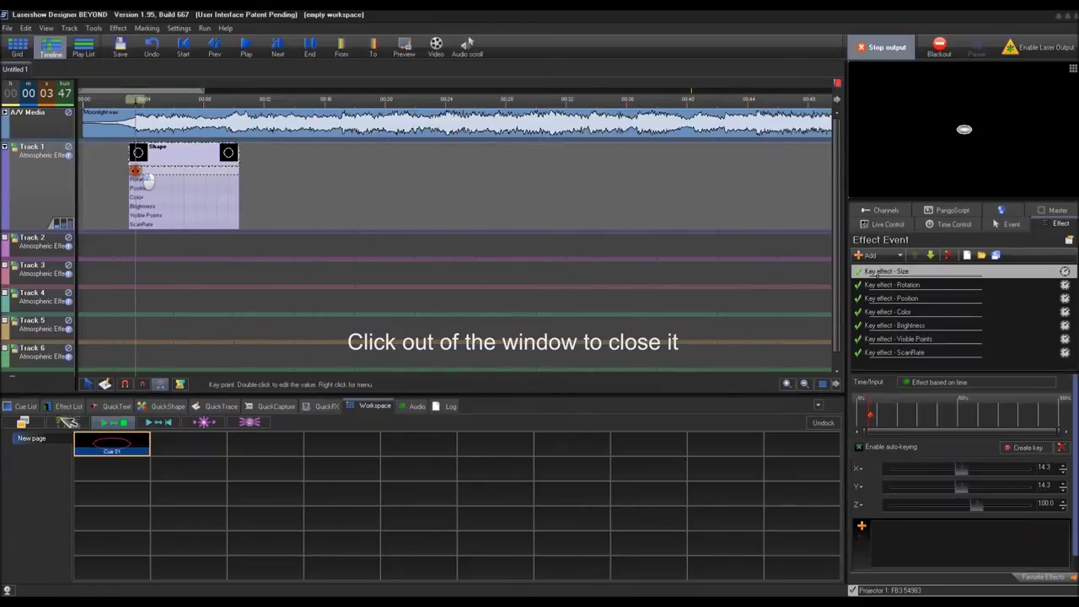
drag(136, 173, 138, 182)
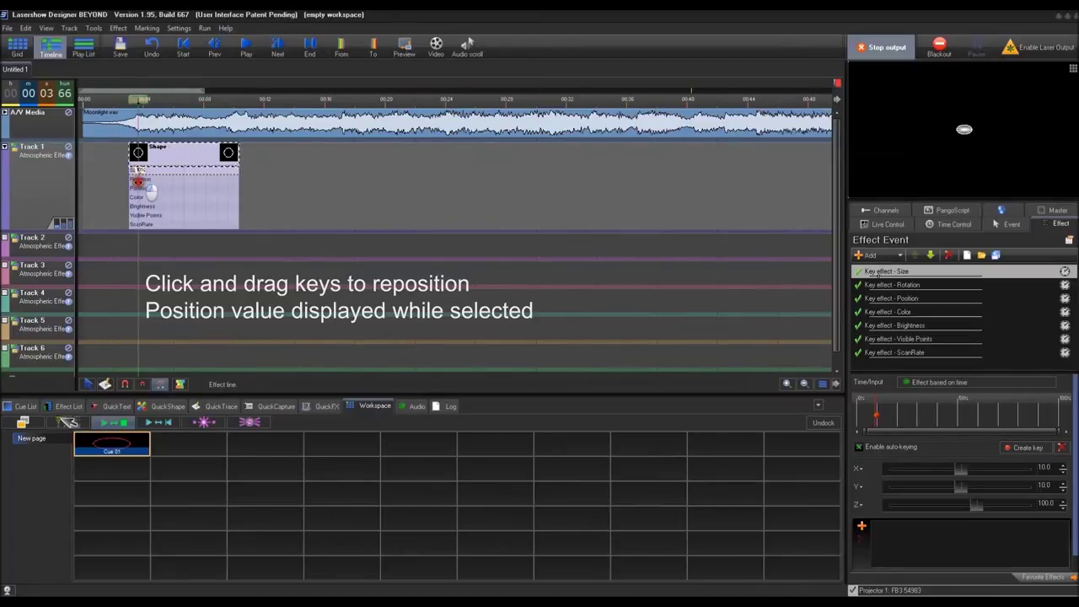
drag(138, 181, 136, 176)
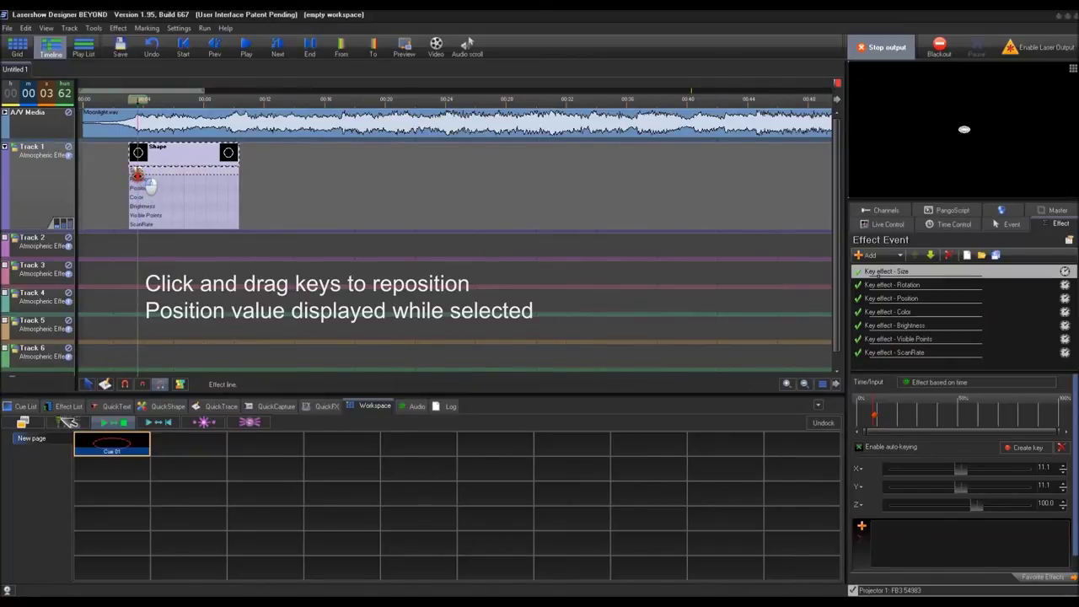
drag(137, 176, 126, 175)
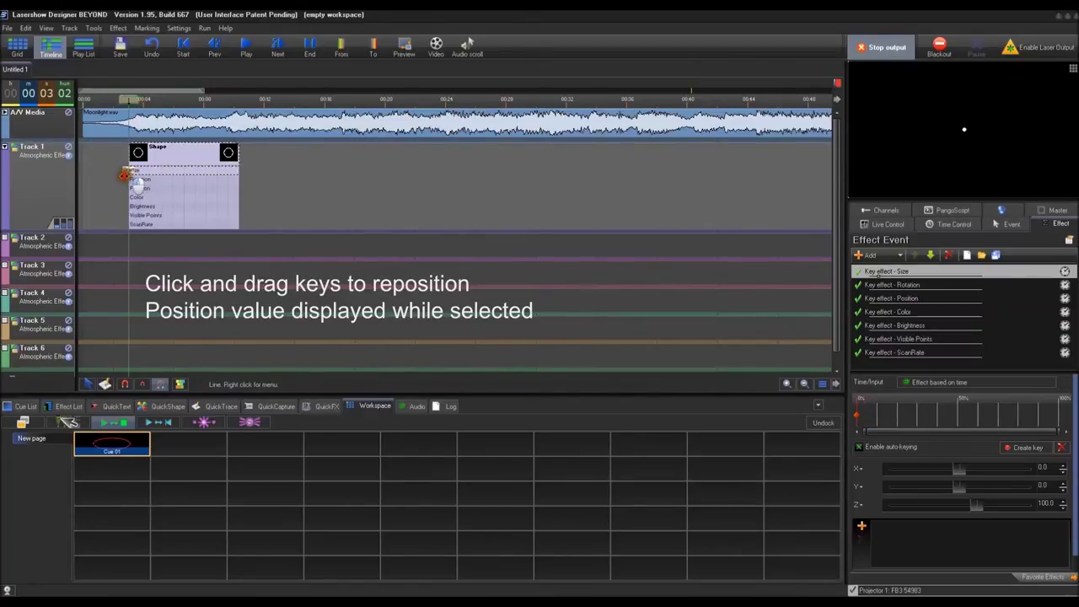
- Add a second Size key at about 9.56 seconds in the circle event and reset its X and Y sizes to 100
click(147, 188)
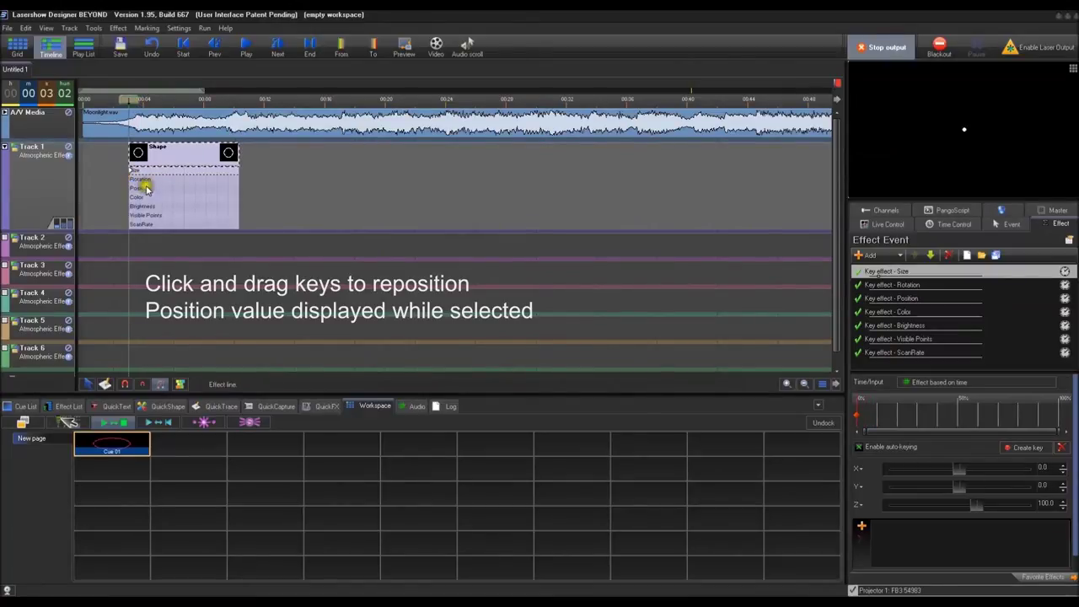
double_click(227, 172)
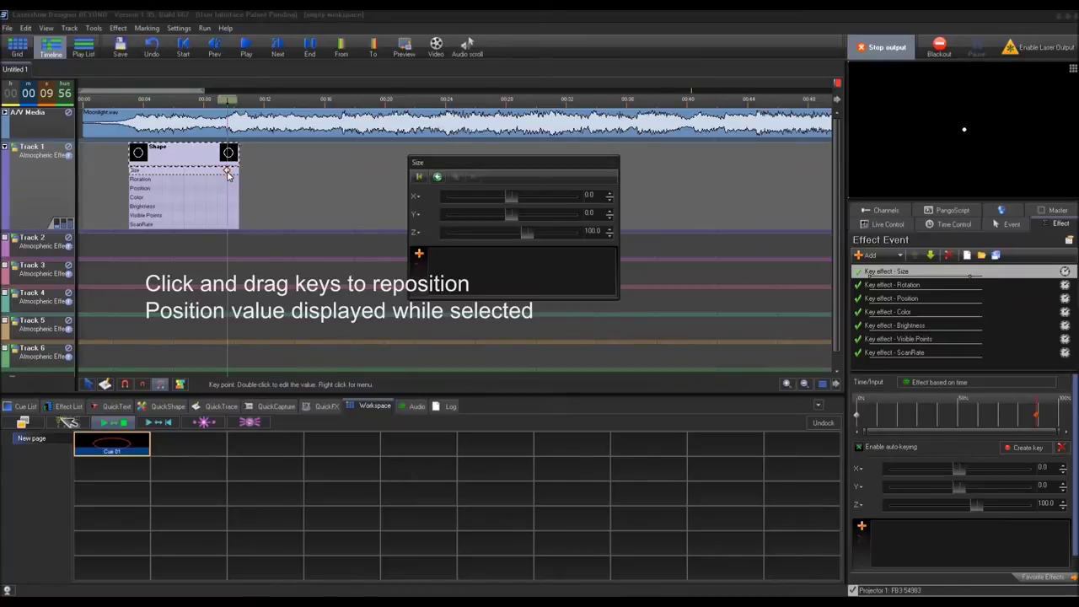
mouse_move(509, 197)
mouse_down()
mouse_move(535, 211)
mouse_move(588, 208)
mouse_move(581, 198)
mouse_move(552, 217)
mouse_move(517, 202)
mouse_up()
right_click(517, 201)
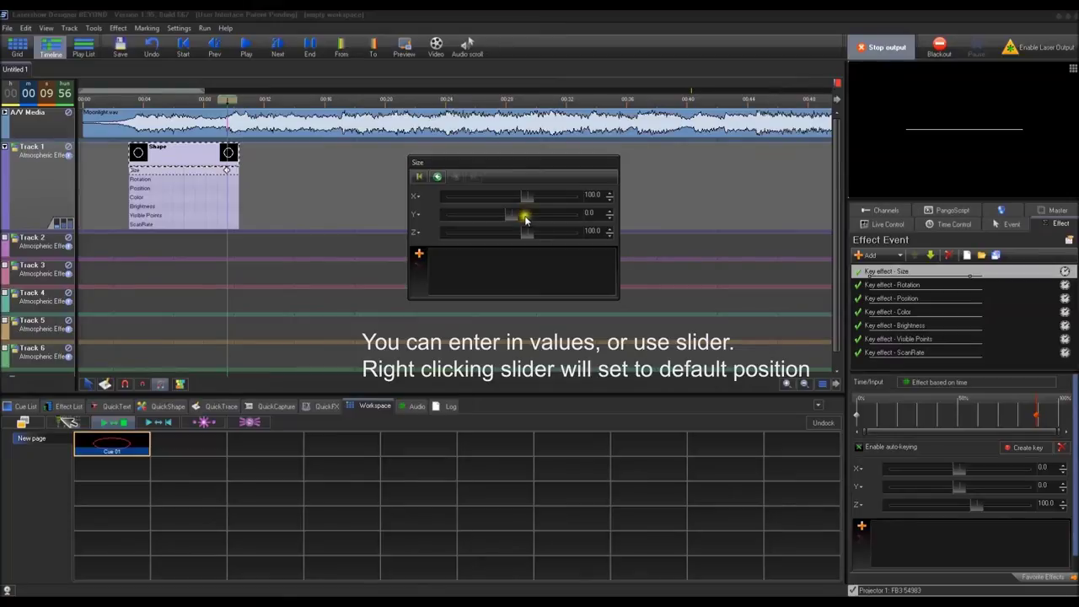
right_click(524, 215)
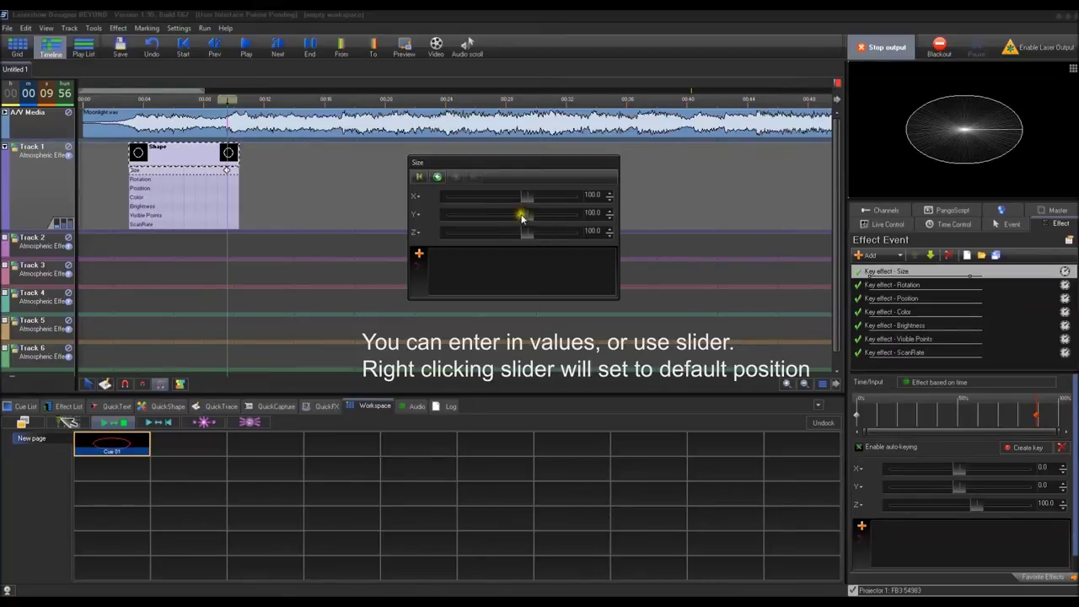
drag(491, 164, 482, 155)
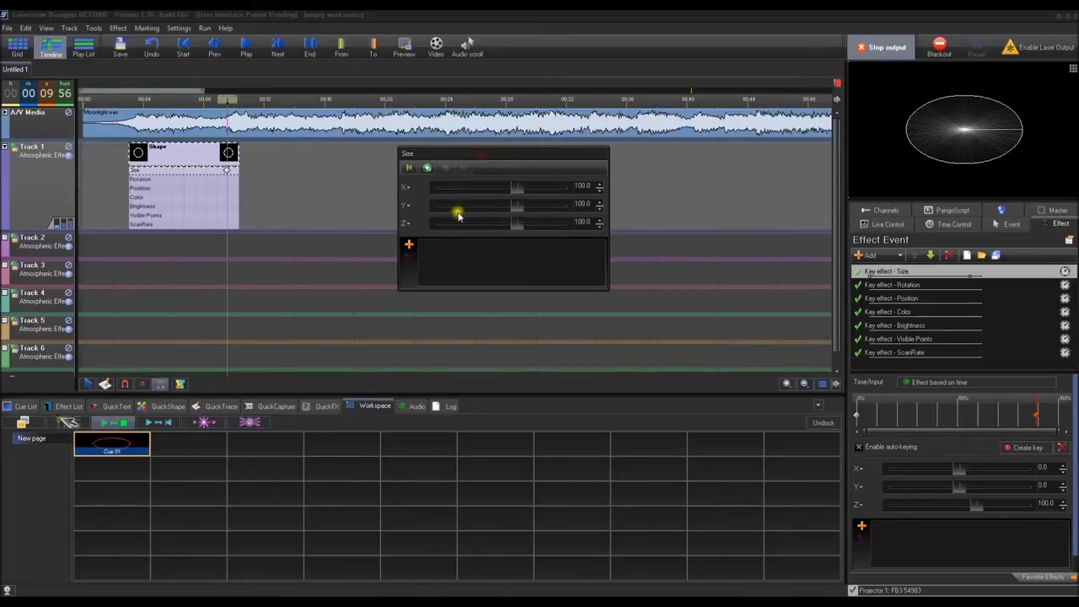
- Save the Size key's values as a preset named "100,100" and close the Size editor
click(413, 247)
click(494, 312)
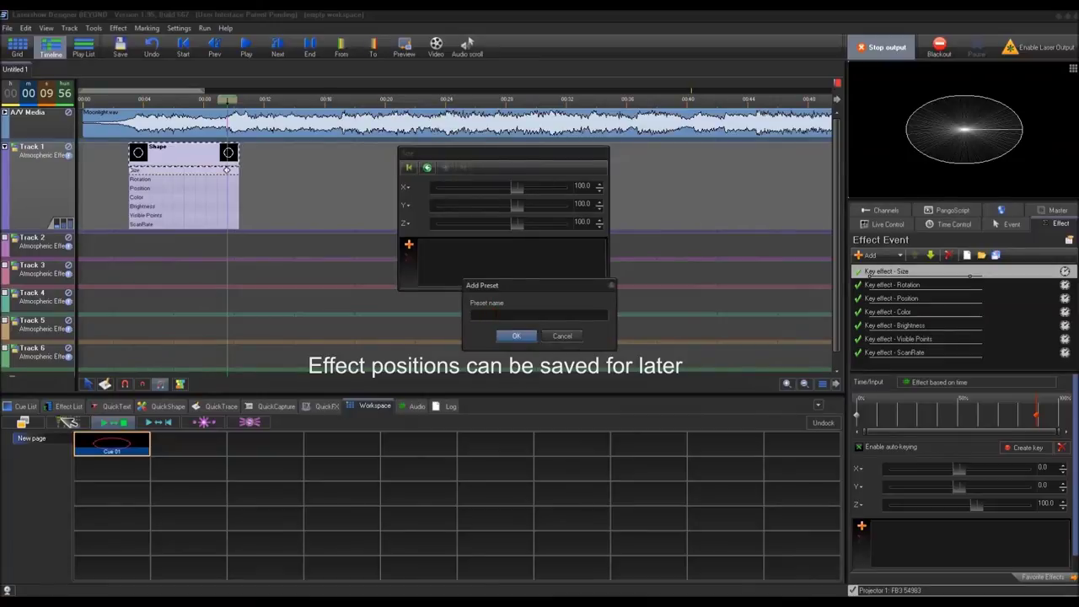
text(100,100)
key(Return)
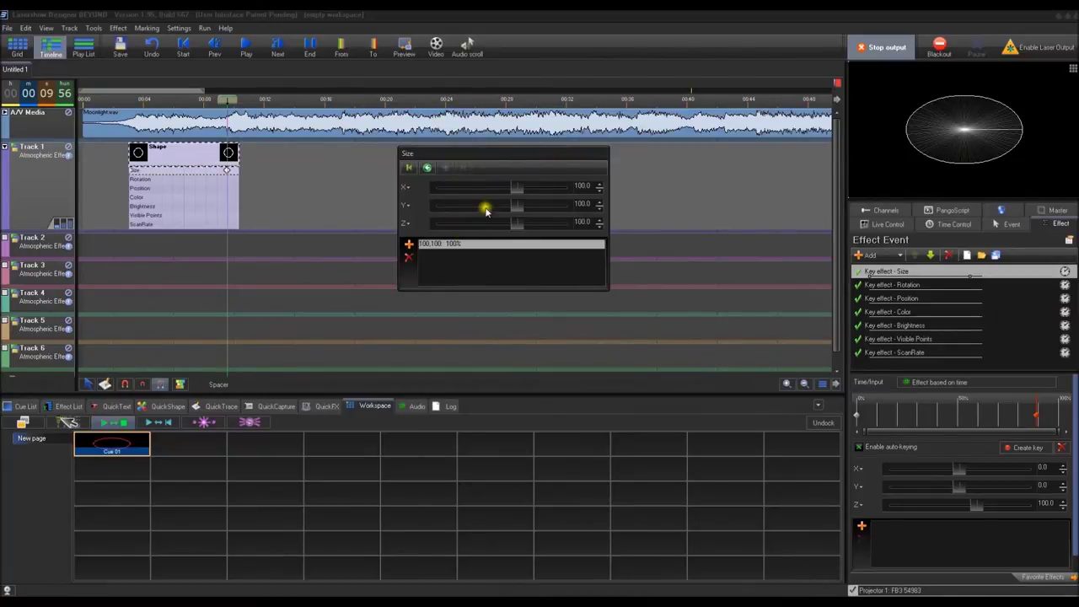
click(466, 244)
click(353, 211)
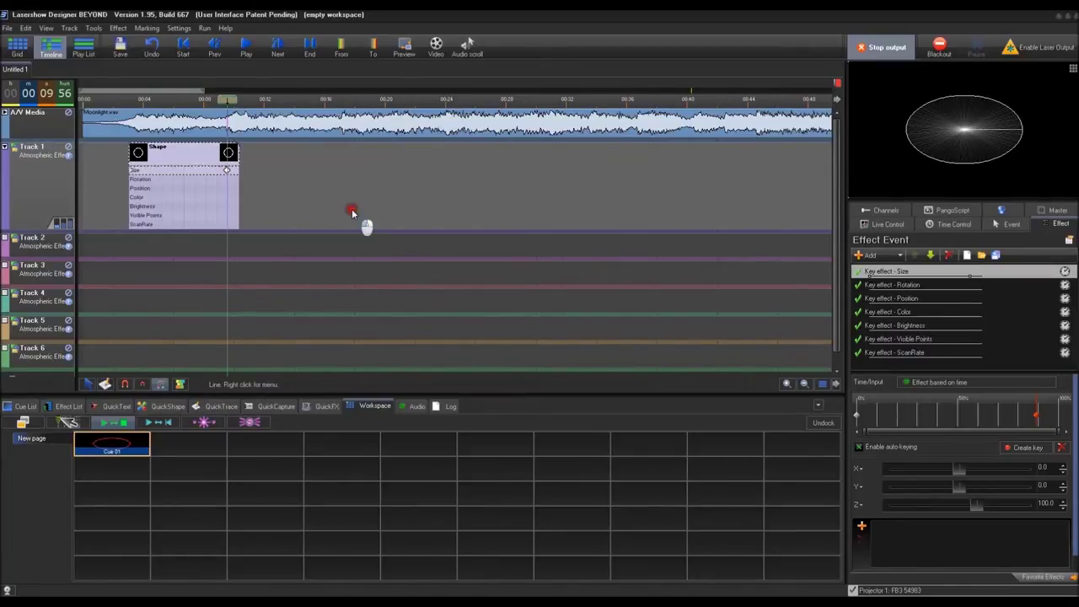
- Reposition the second Size key to the very end of the circle event, at about 10.34 seconds, and play the event from its start
click(227, 171)
drag(227, 170, 241, 182)
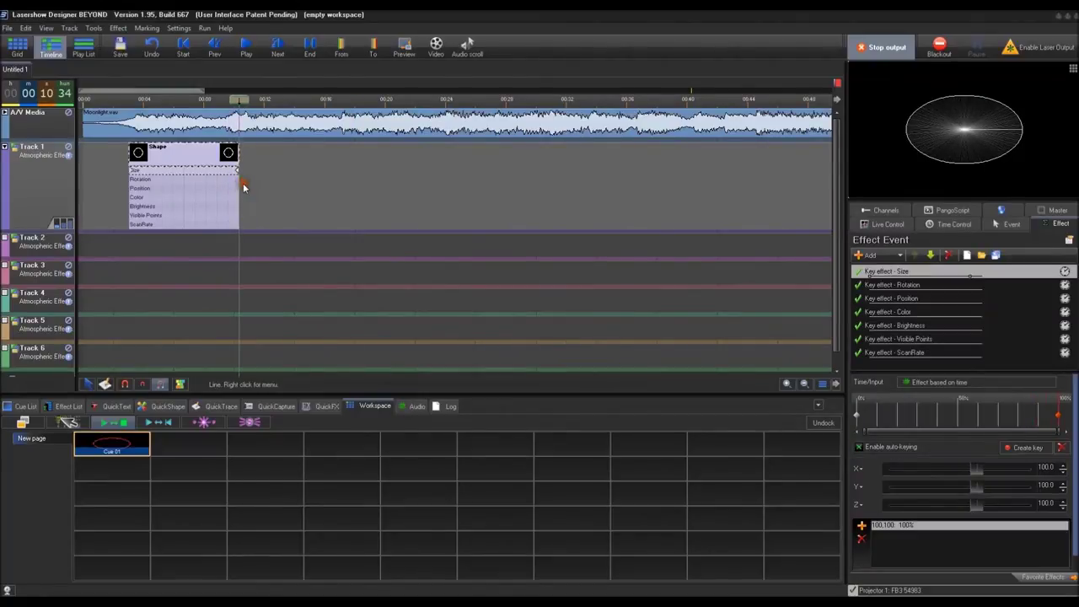
drag(238, 110, 82, 112)
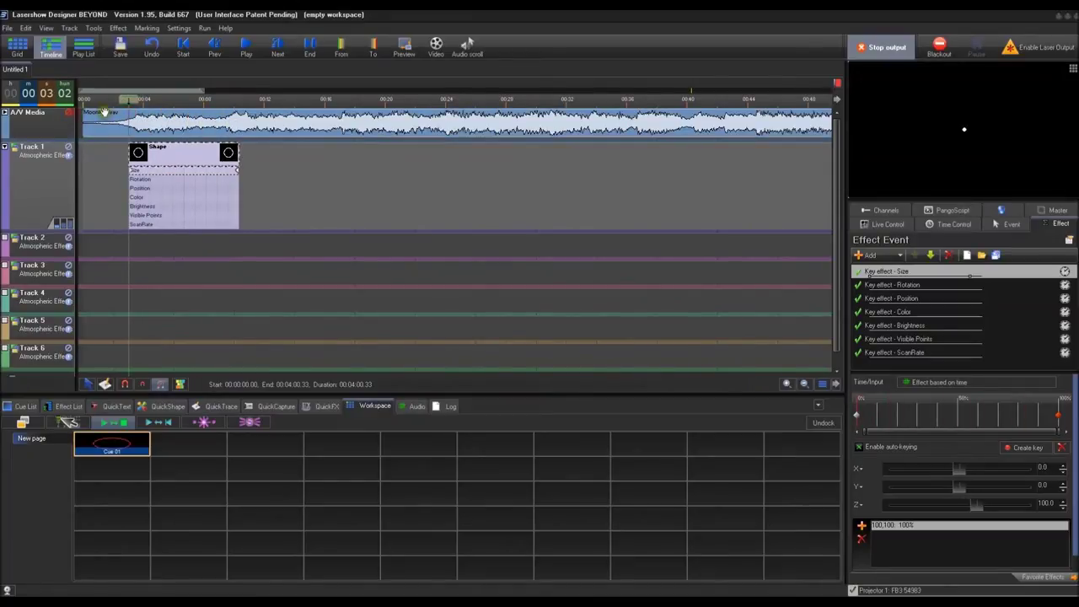
key(space)
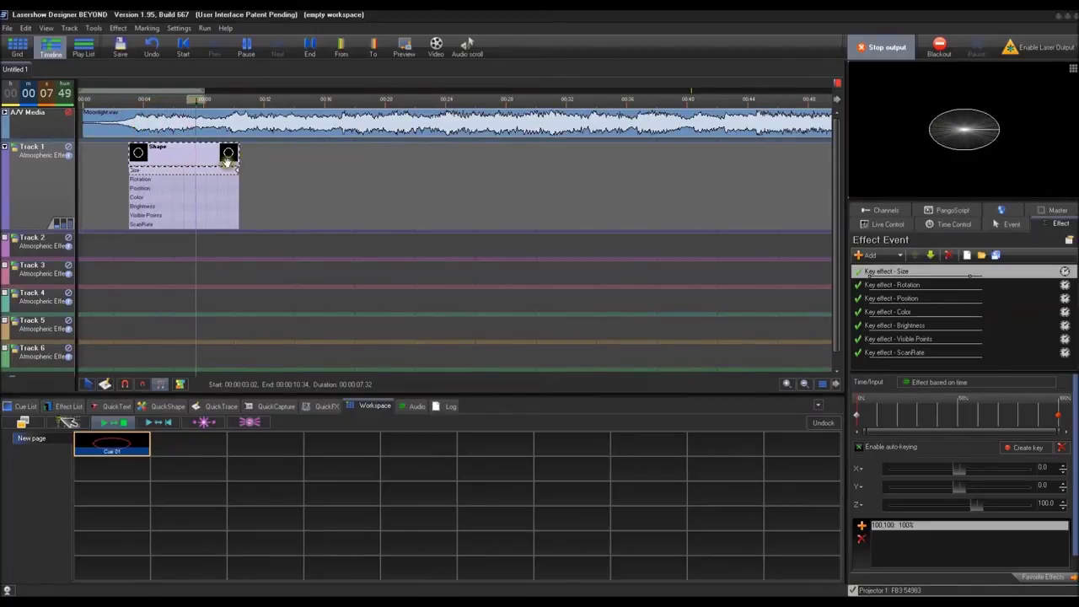
- Shorten the circle event in two stages until it ends at about 4.48 seconds, playing it from its start after each change
drag(240, 152, 177, 152)
click(131, 100)
key(space)
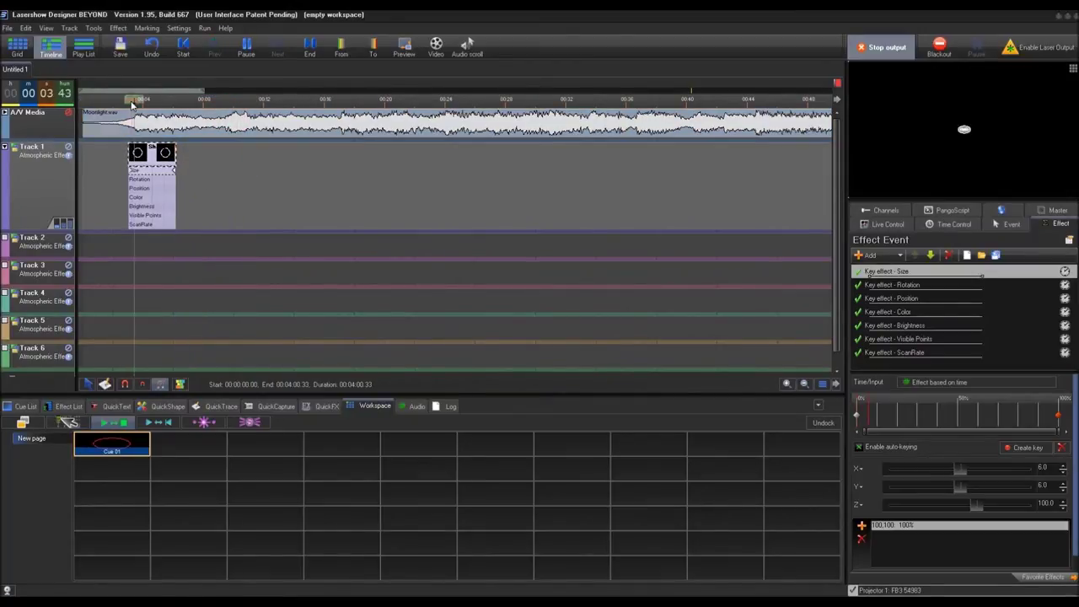
drag(179, 154, 149, 152)
click(130, 99)
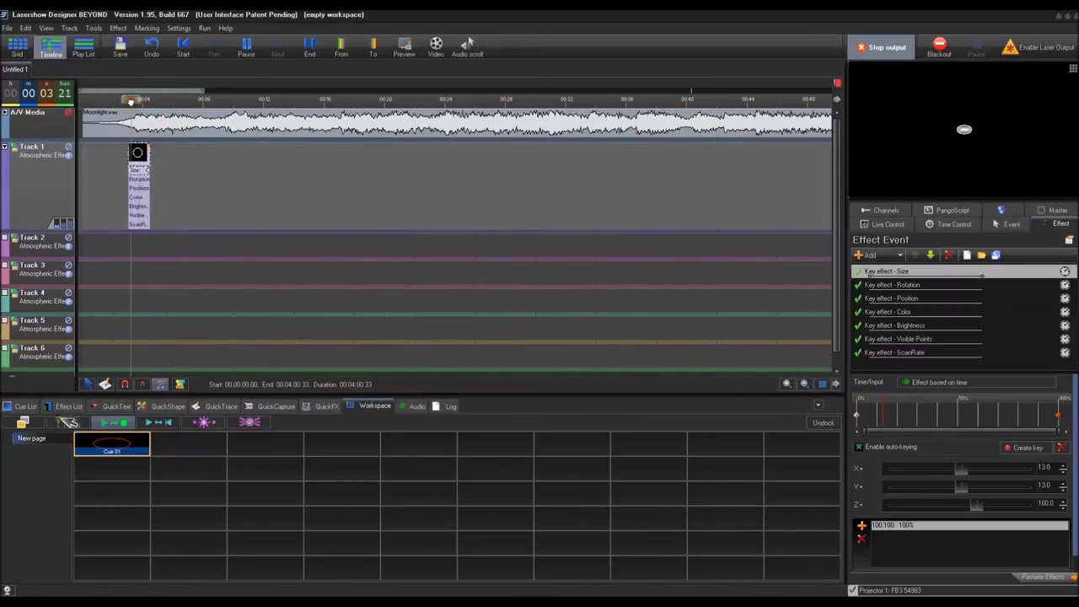
key(space)
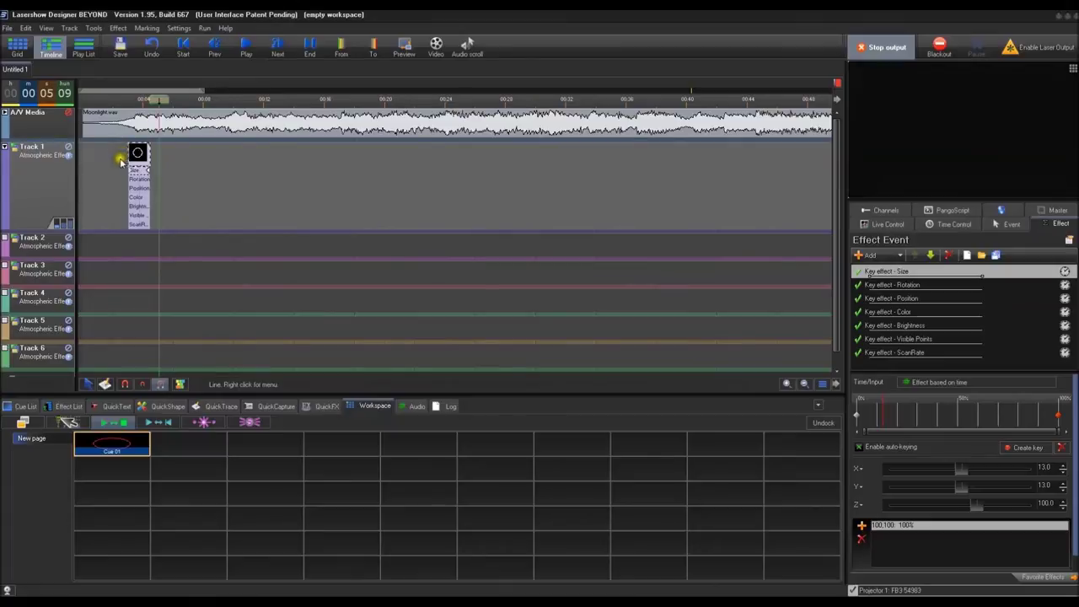
- Review the speed-change options of the Size key at the circle event's end and play the event from its start
click(138, 174)
click(149, 200)
scroll(188, 205, up, 3)
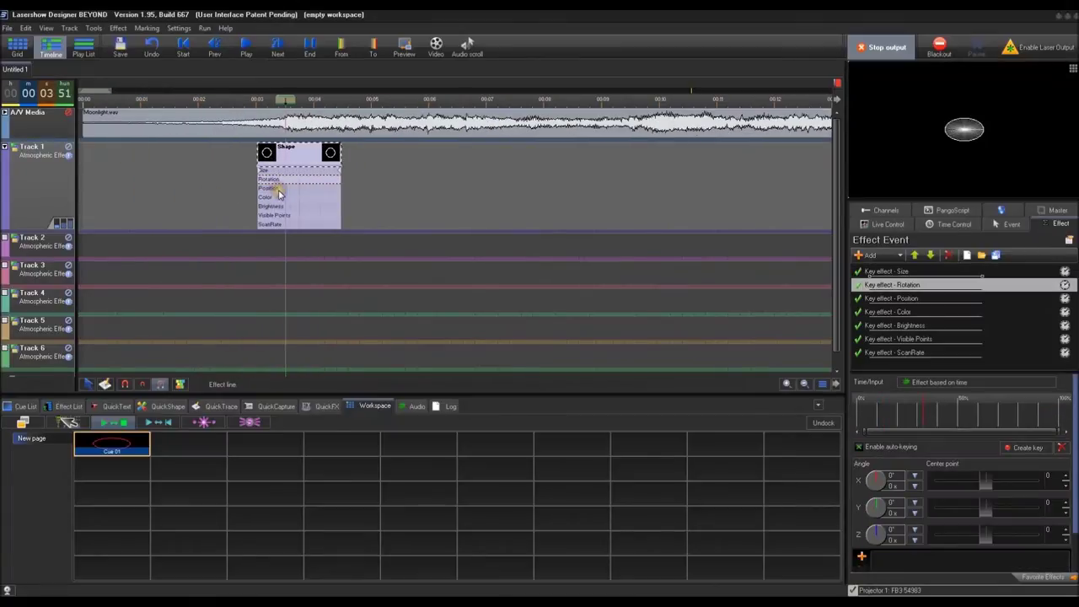
scroll(286, 184, up, 2)
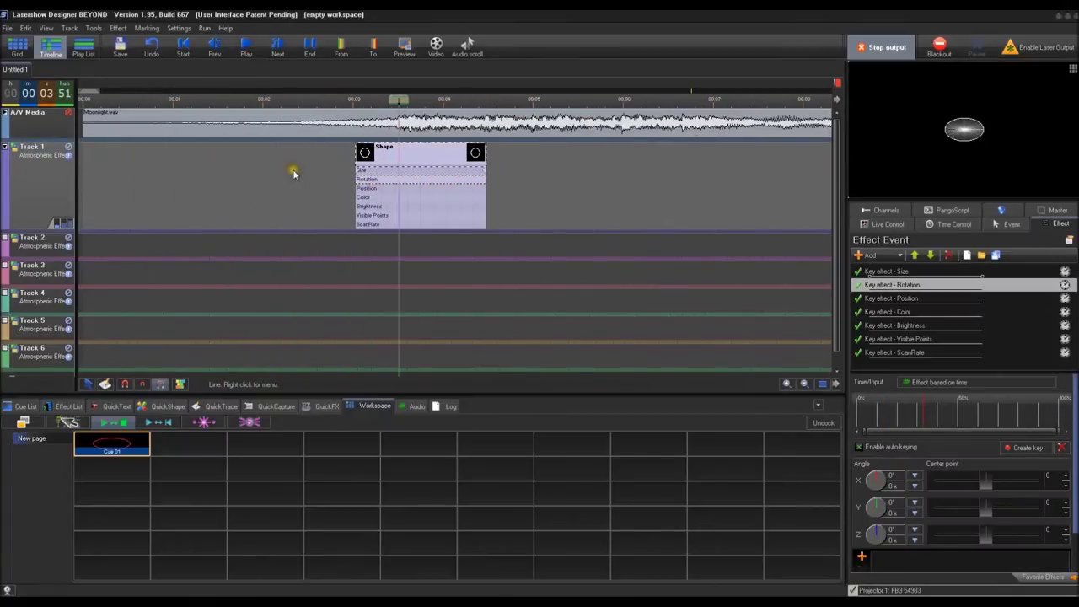
click(358, 169)
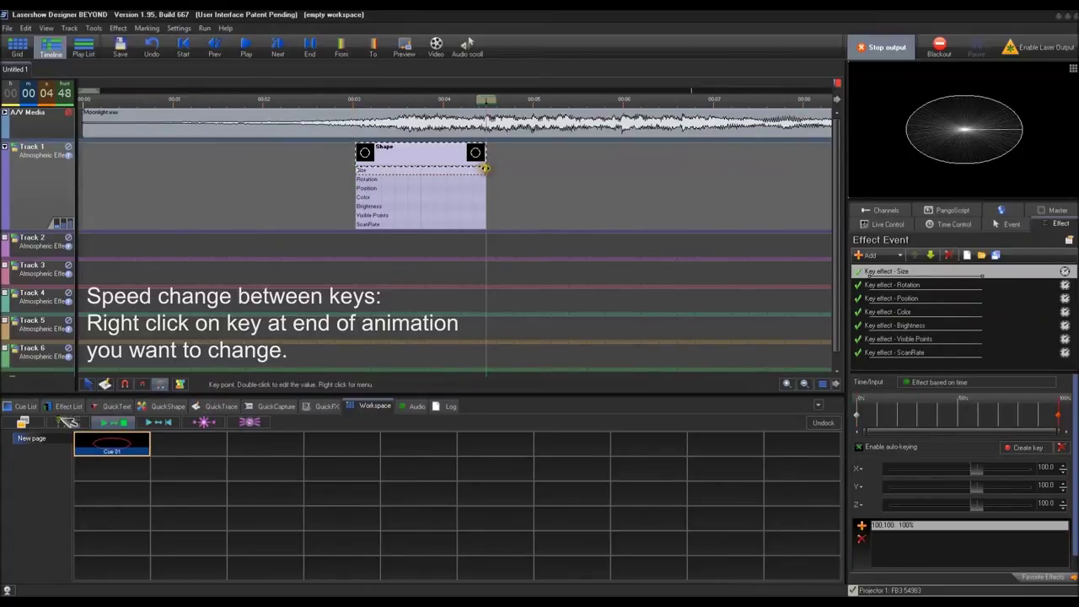
right_click(485, 168)
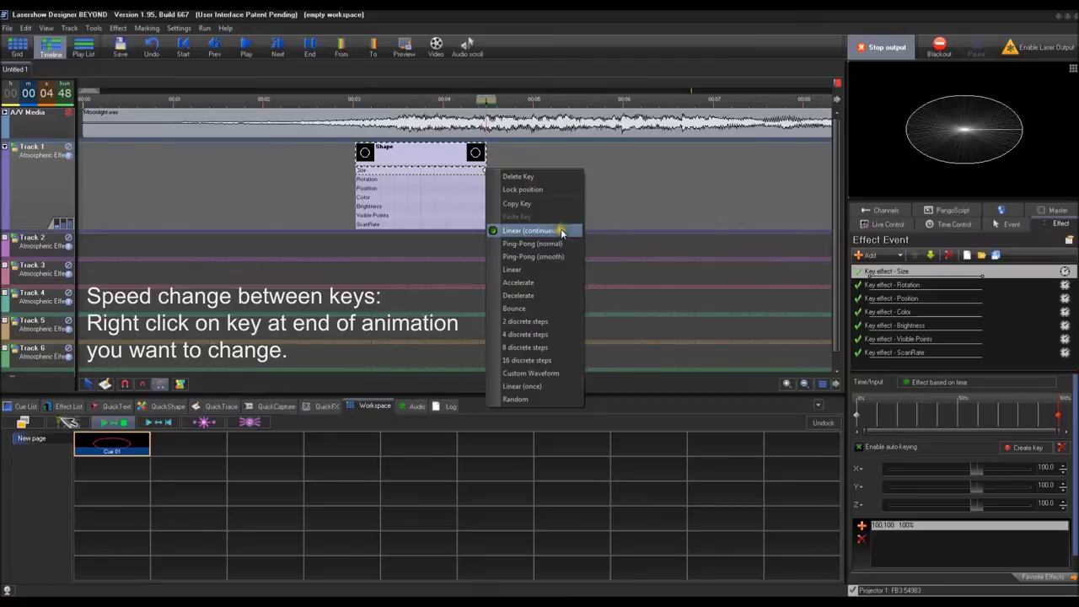
click(554, 272)
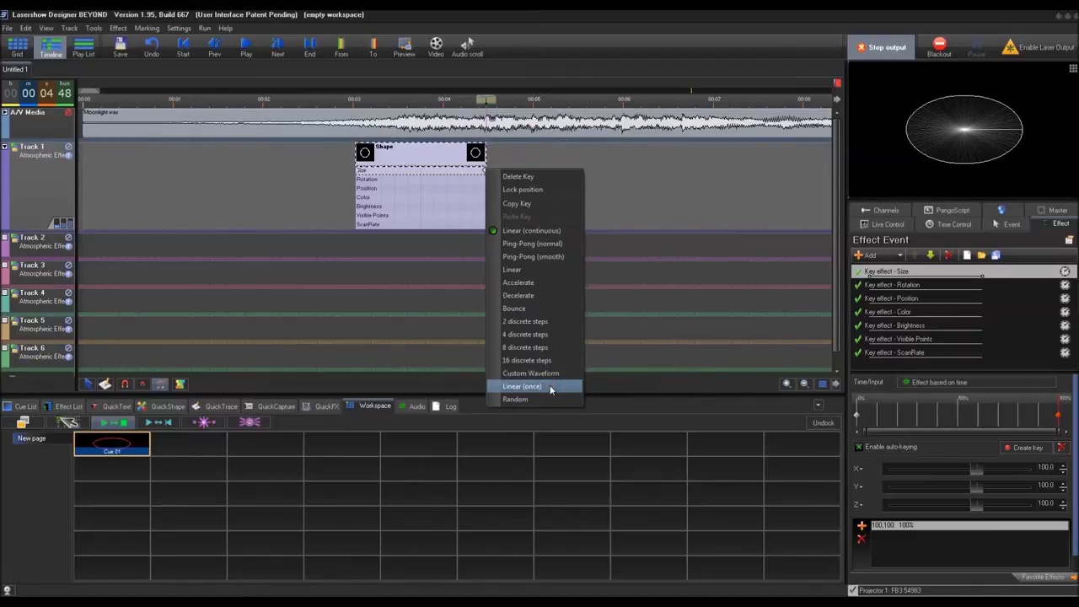
click(561, 263)
drag(487, 100, 355, 111)
key(space)
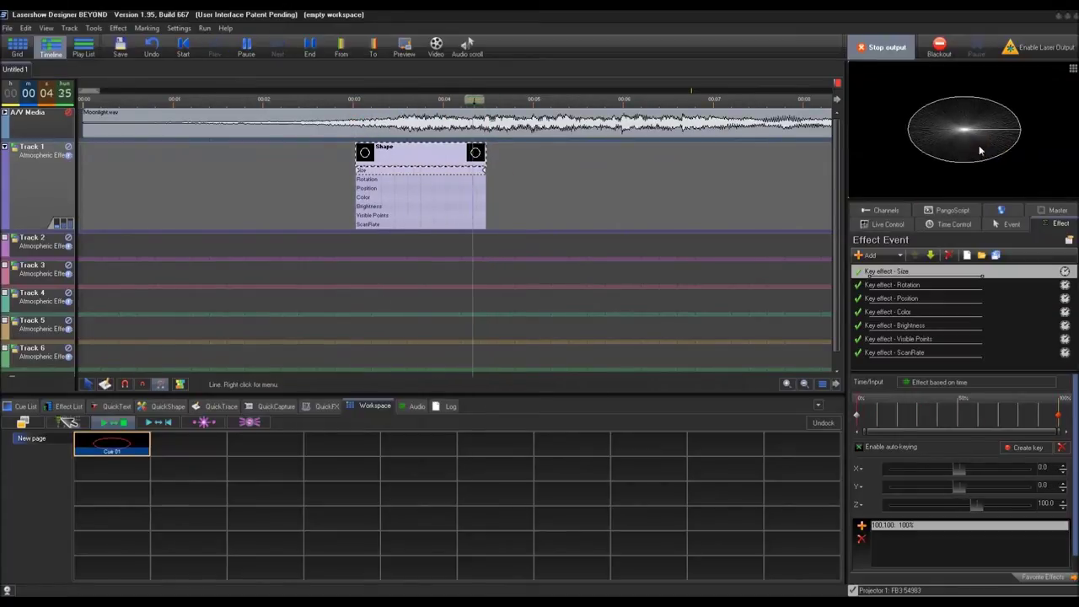
- Set the speed change of the circle event's last Size key to Accelerate and play the event from its start
click(483, 168)
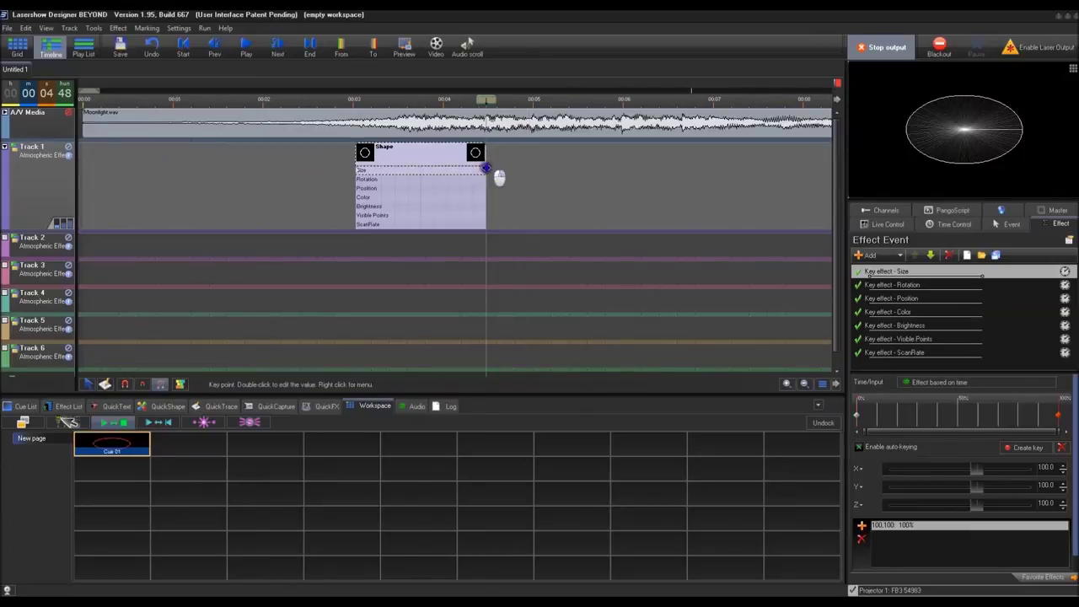
right_click(498, 170)
click(541, 274)
click(357, 249)
key(space)
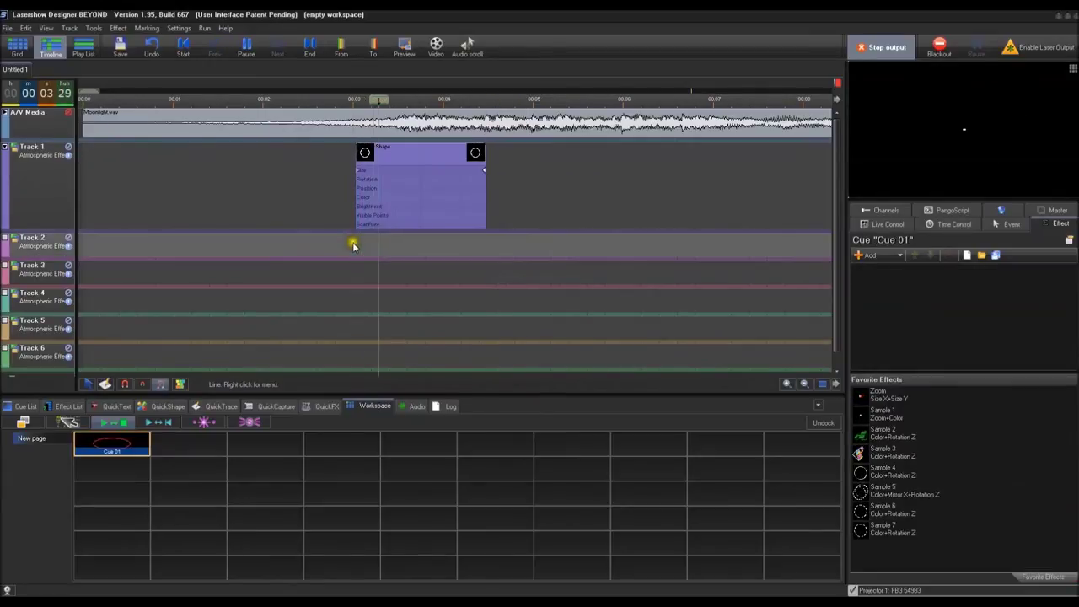
key(space)
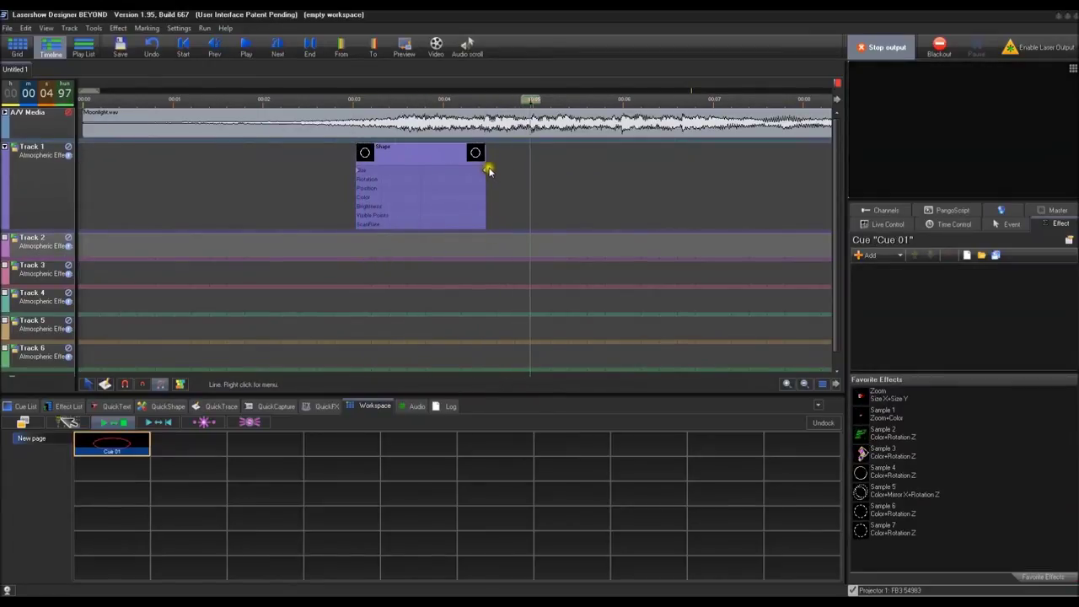
- Set the speed change of the circle event's last Size key to Decelerate and play back the animation
click(486, 169)
right_click(488, 171)
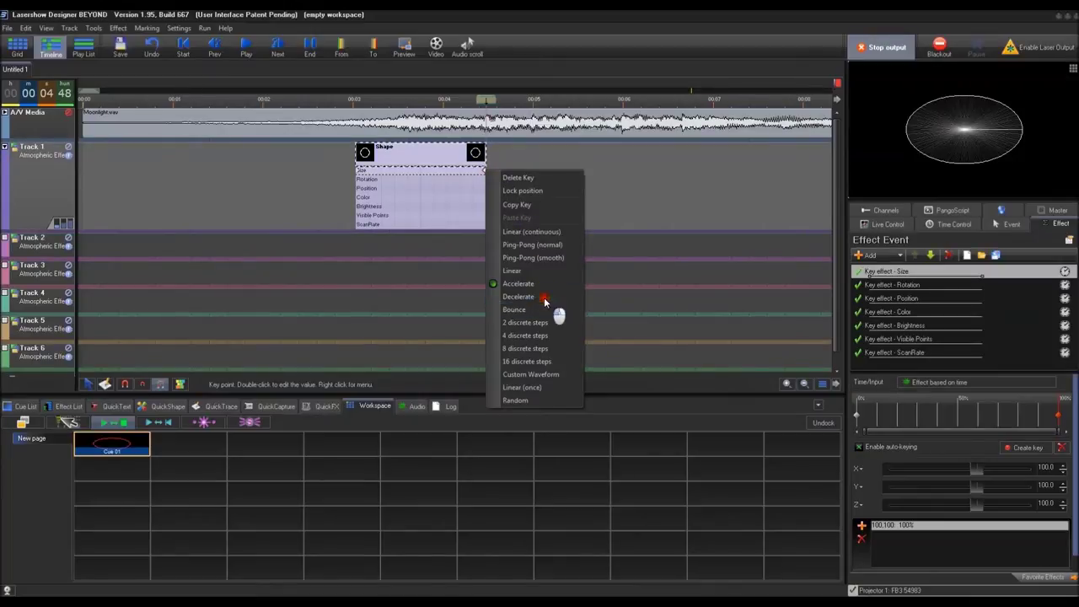
click(556, 313)
click(356, 251)
key(space)
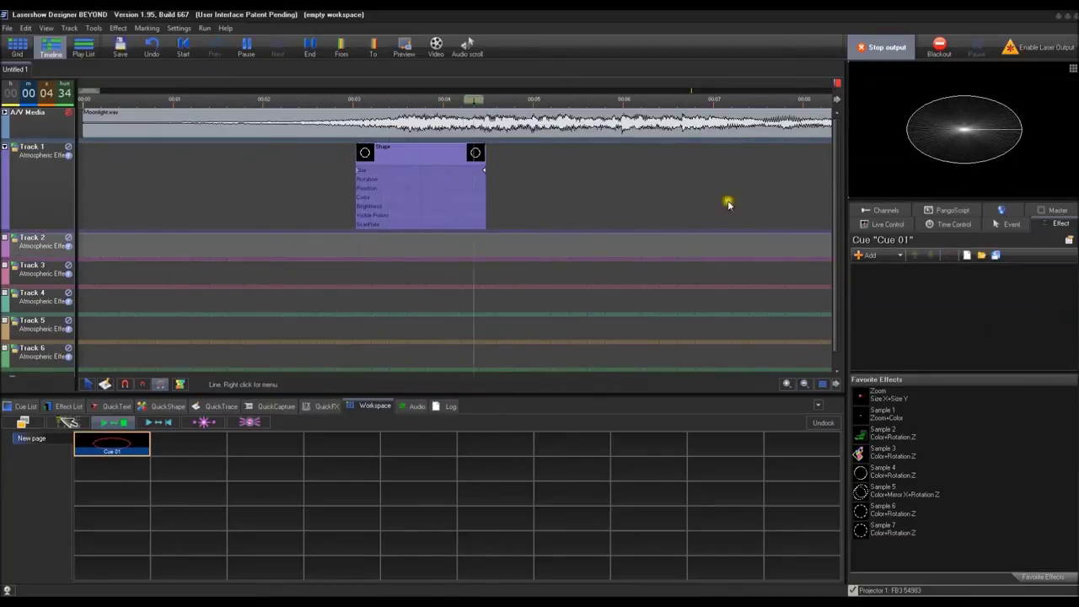
click(409, 257)
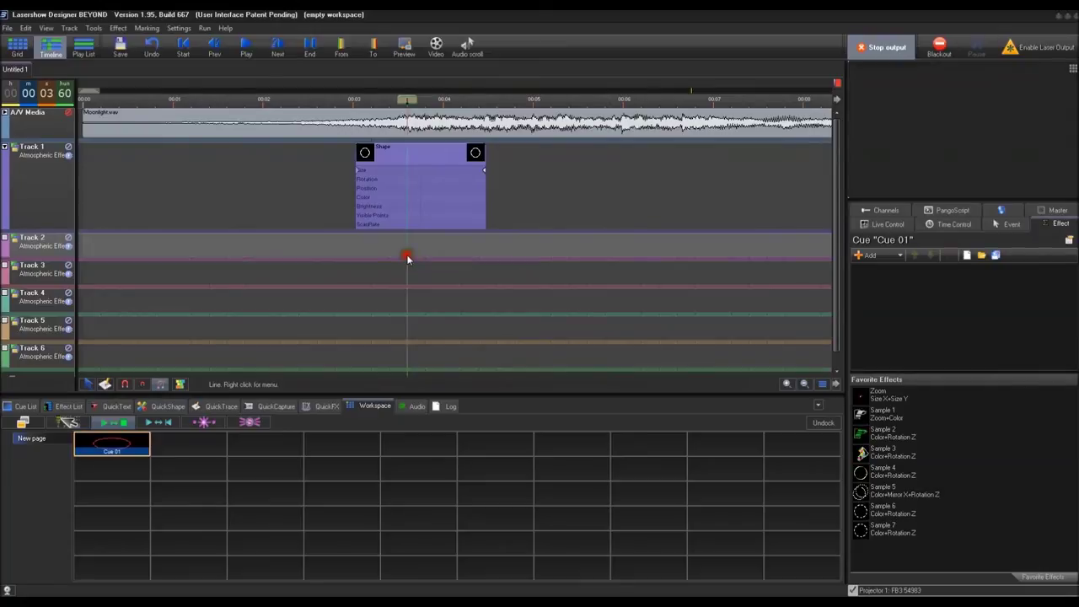
key(space)
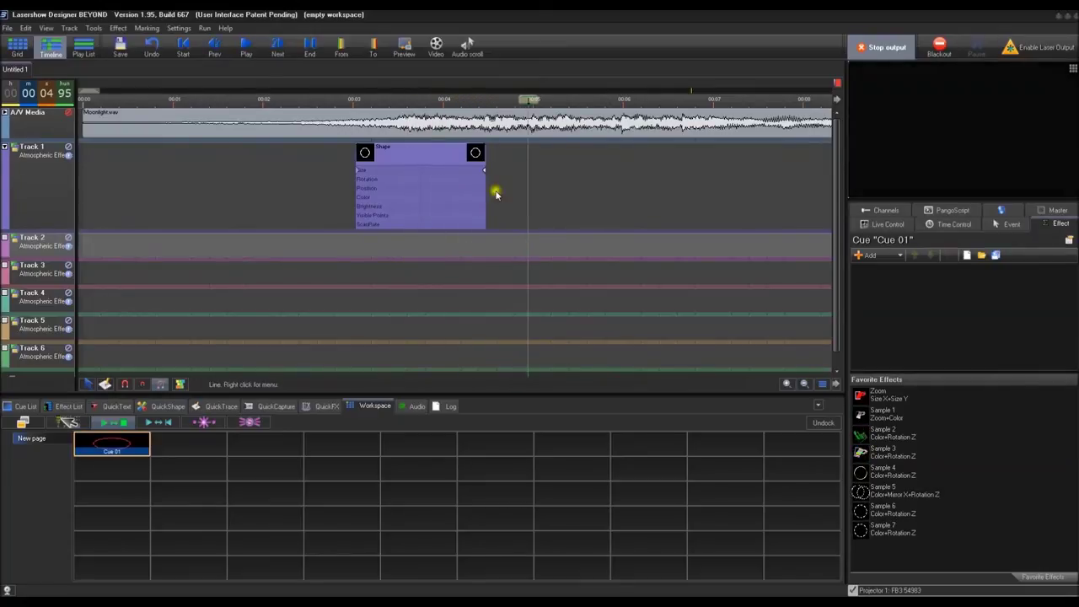
- Add a Rotation key at about 3.35 seconds in the circle event and try out different X and Z rotation angles
click(387, 181)
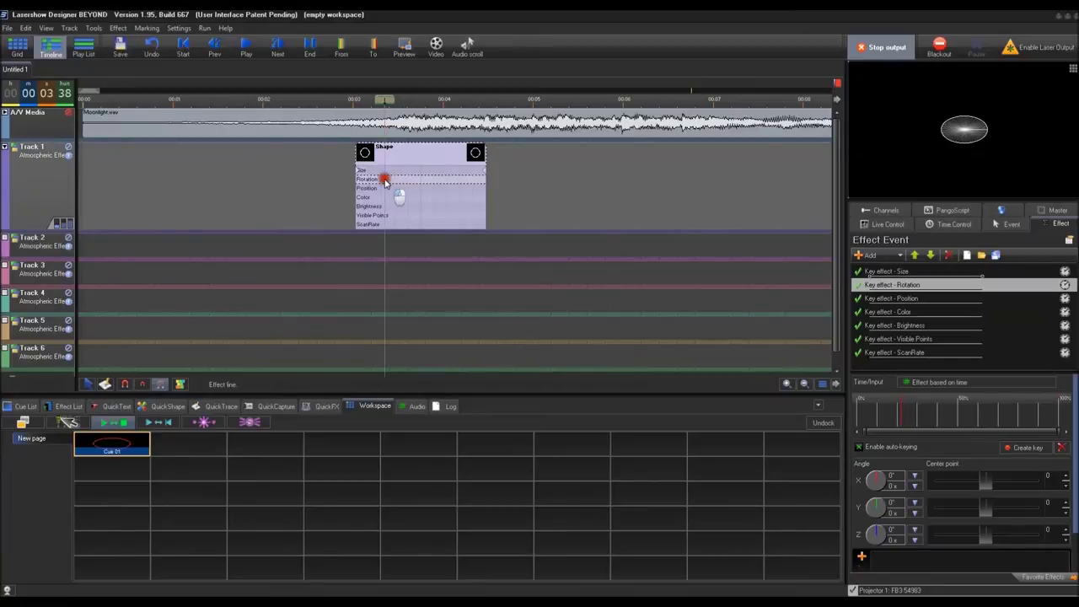
click(385, 179)
mouse_move(435, 155)
mouse_down()
mouse_move(577, 168)
mouse_move(595, 189)
mouse_up()
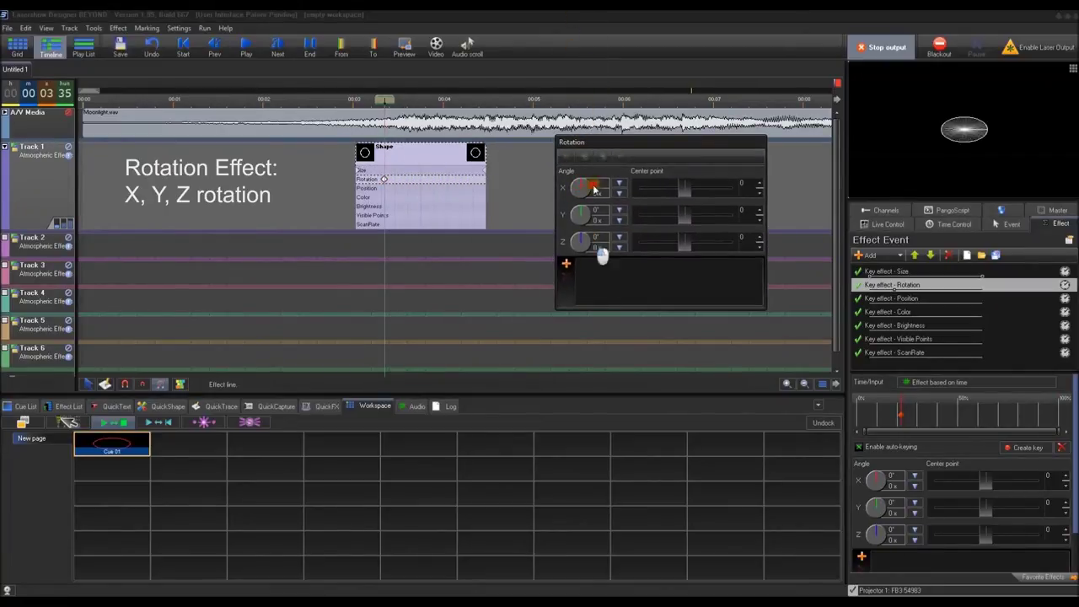
drag(586, 185, 590, 190)
drag(588, 239, 595, 280)
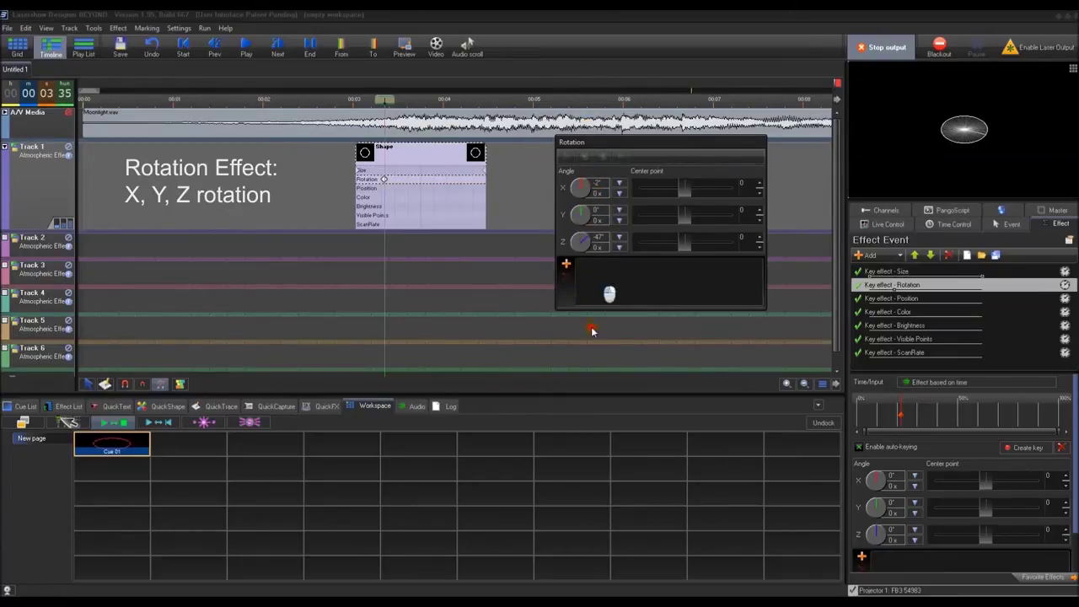
drag(579, 241, 573, 253)
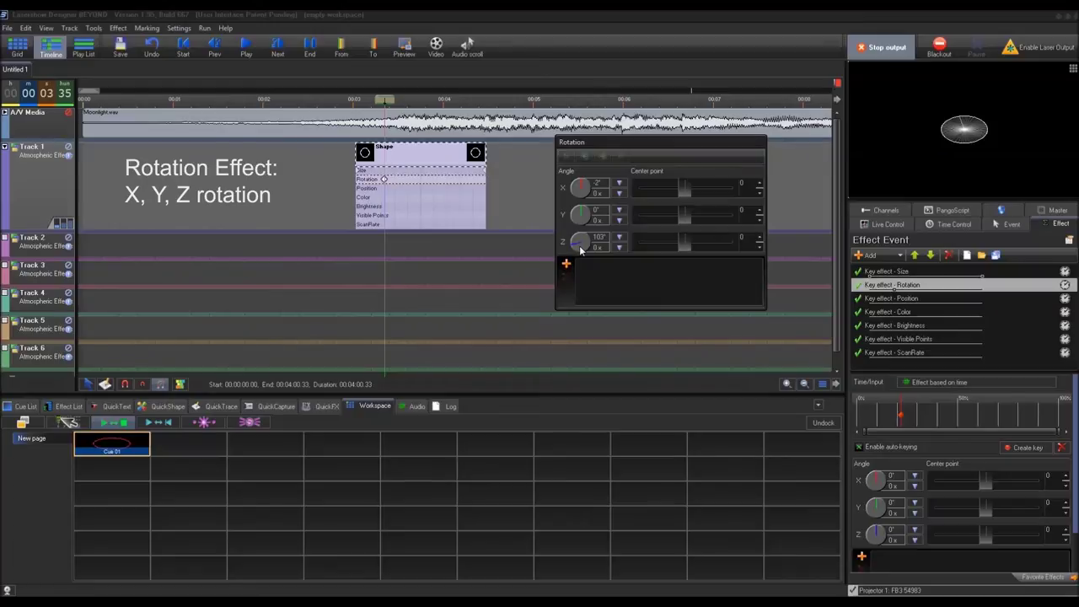
- Close the Rotation editor and reposition the Rotation key to about 3.31 seconds in the circle event
click(386, 179)
click(384, 178)
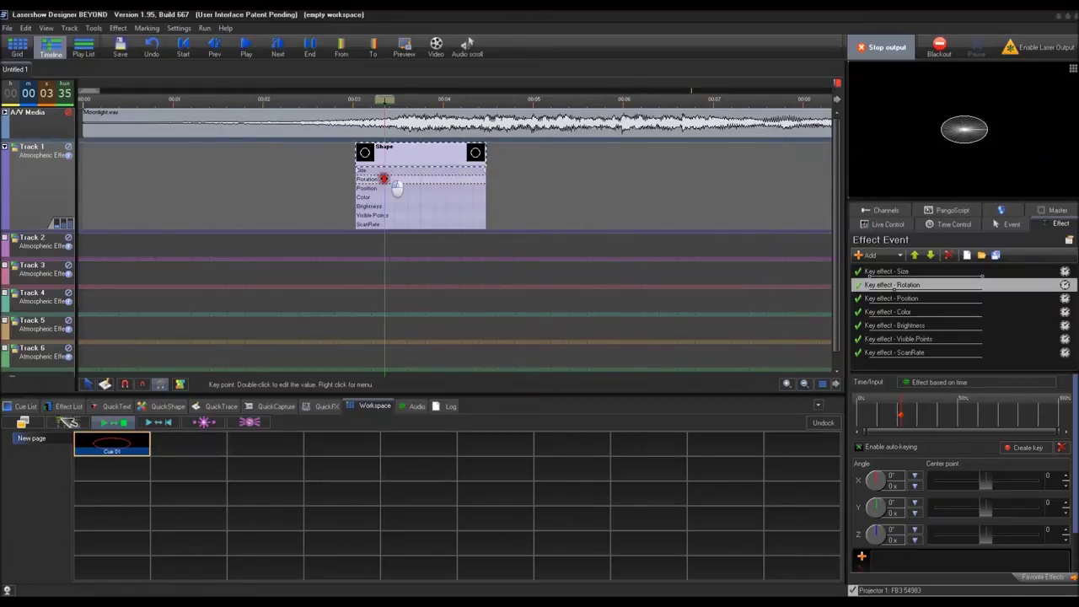
mouse_move(385, 198)
mouse_down()
mouse_move(396, 217)
mouse_move(380, 211)
mouse_up()
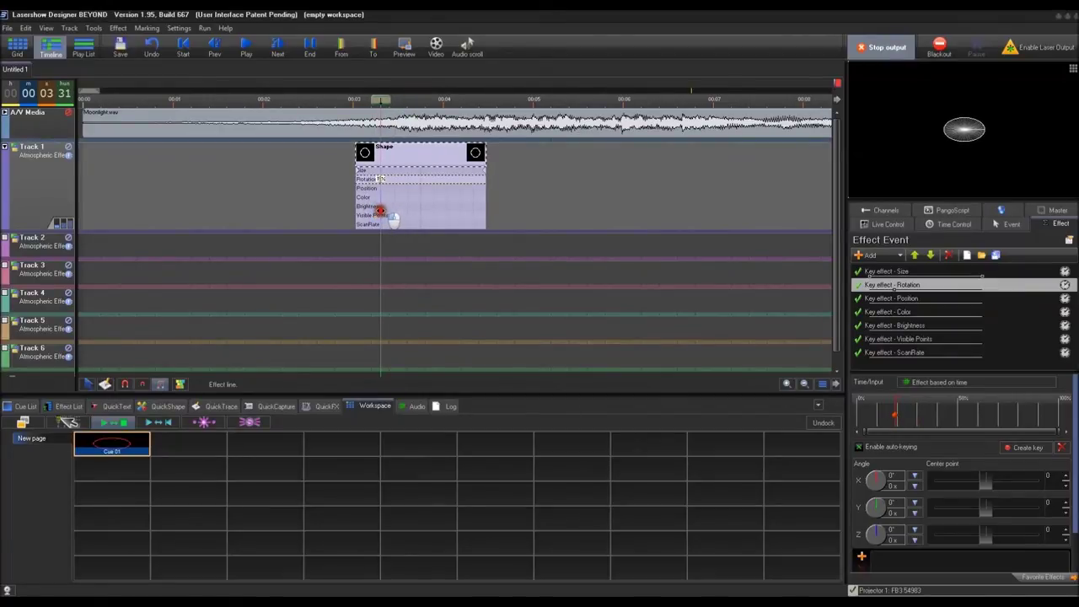
- Add a Rotation key at about 4.20 seconds in the circle event with a Z angle of 180° and check the event around both Rotation keys
click(447, 183)
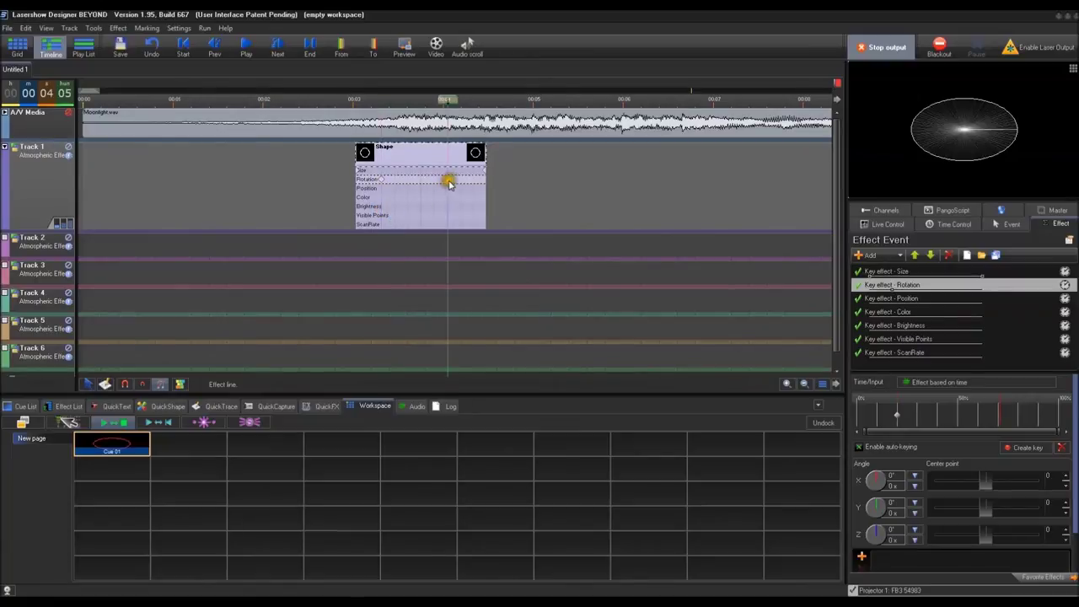
click(462, 184)
double_click(470, 193)
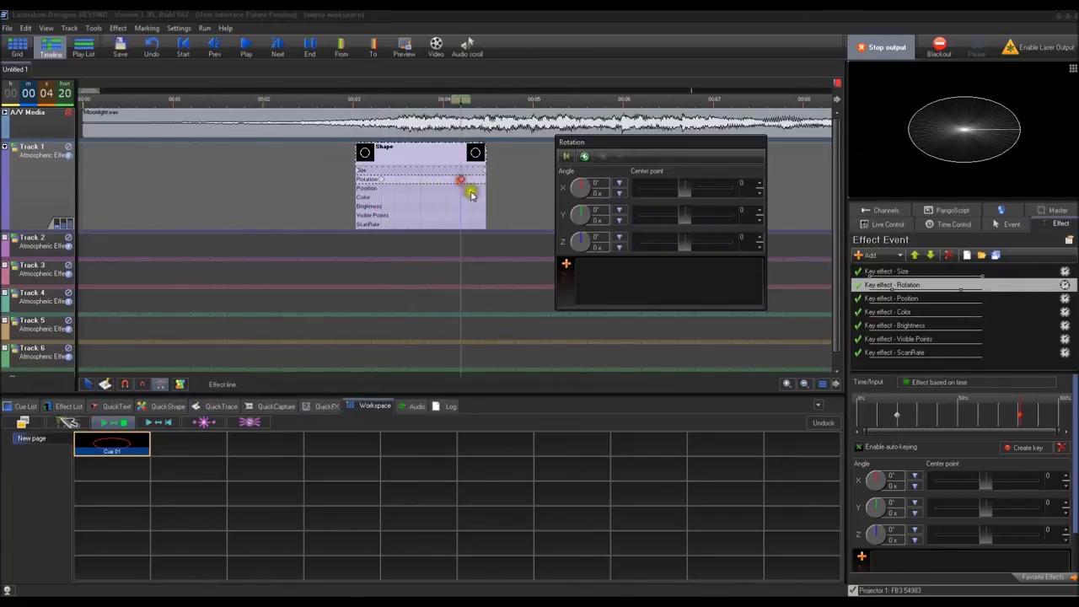
drag(574, 262, 570, 137)
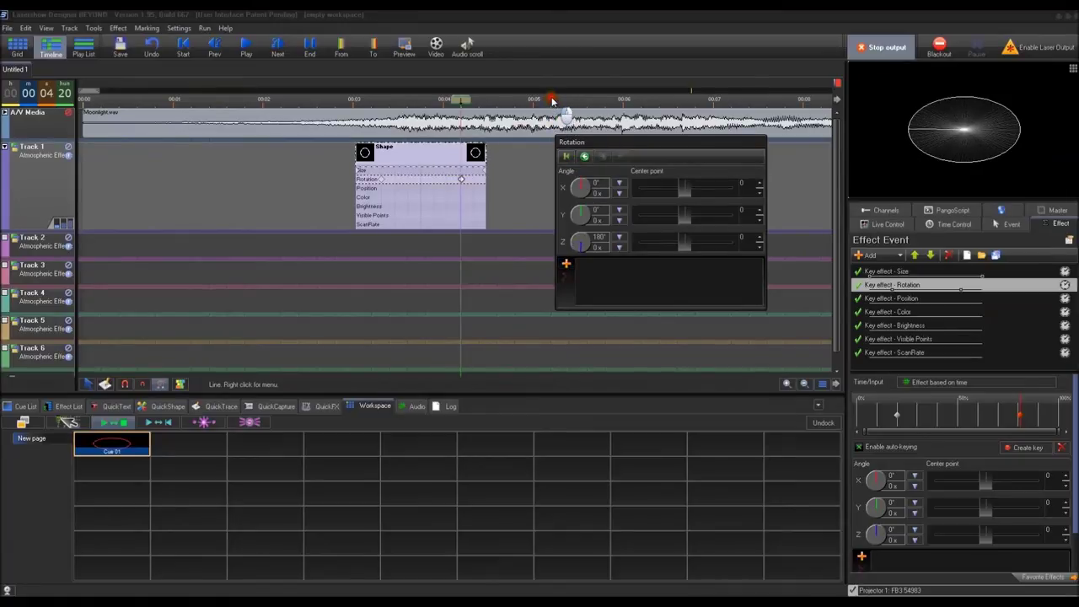
click(453, 242)
click(381, 185)
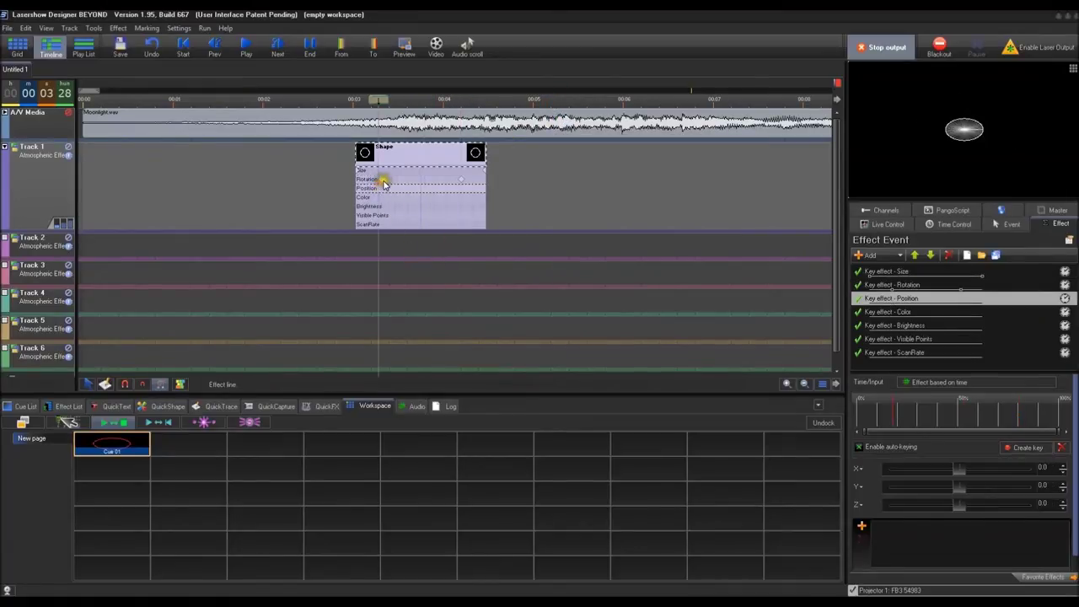
click(459, 187)
click(378, 106)
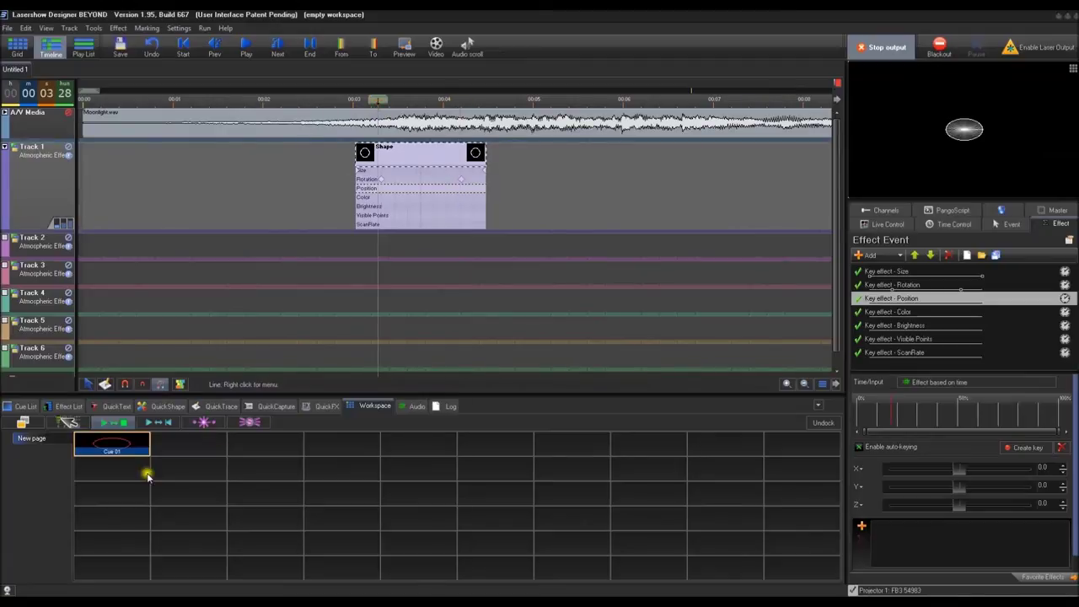
- Add a Color effect to the circle event's shape in the Advanced Shape editor and play back and scrub through the event
right_click(386, 155)
click(424, 191)
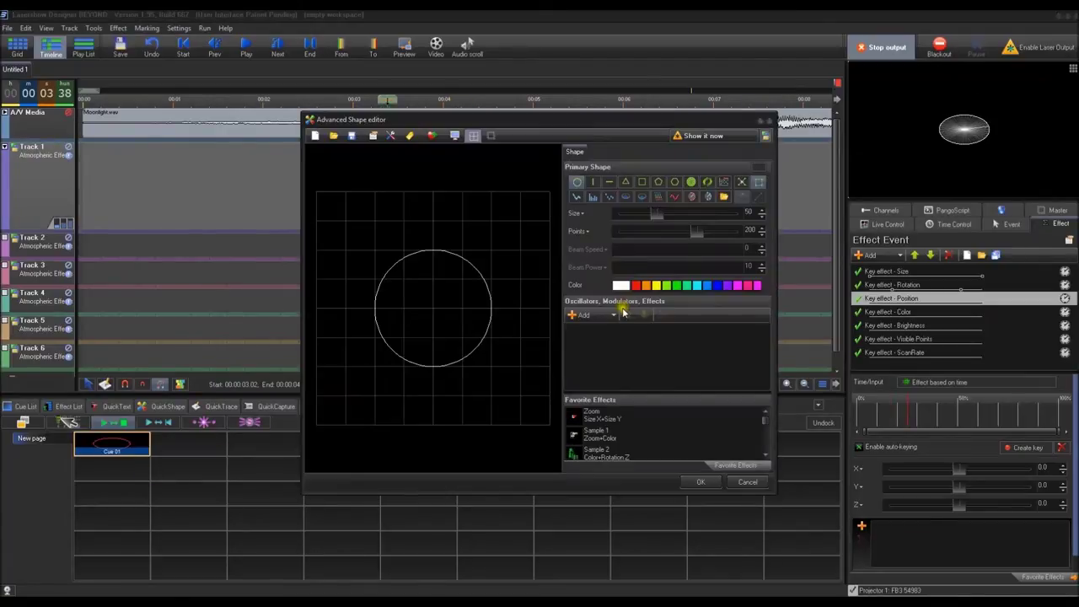
click(587, 315)
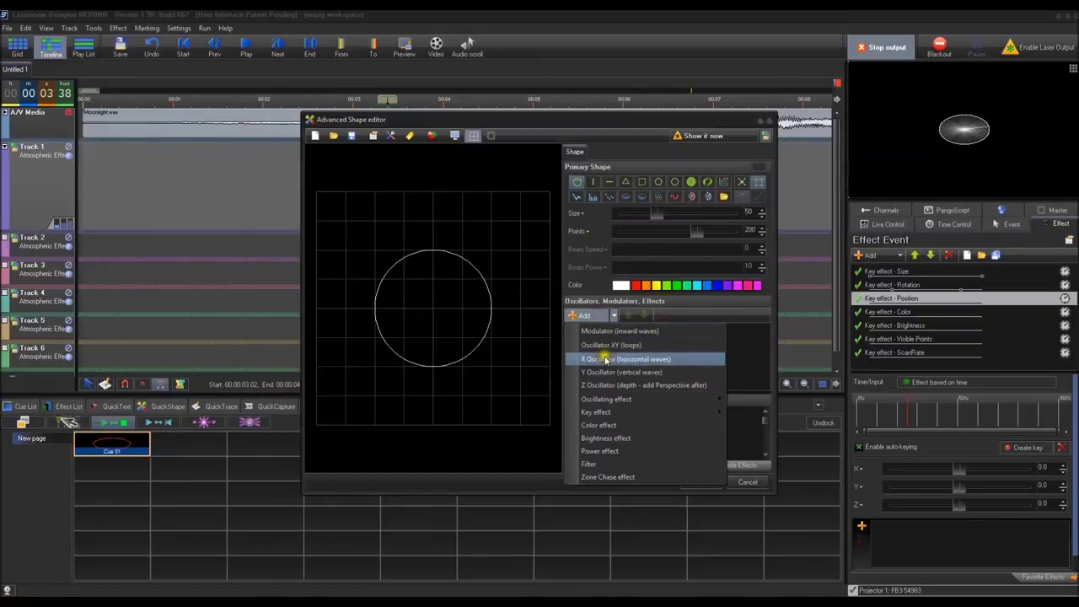
click(608, 425)
click(699, 482)
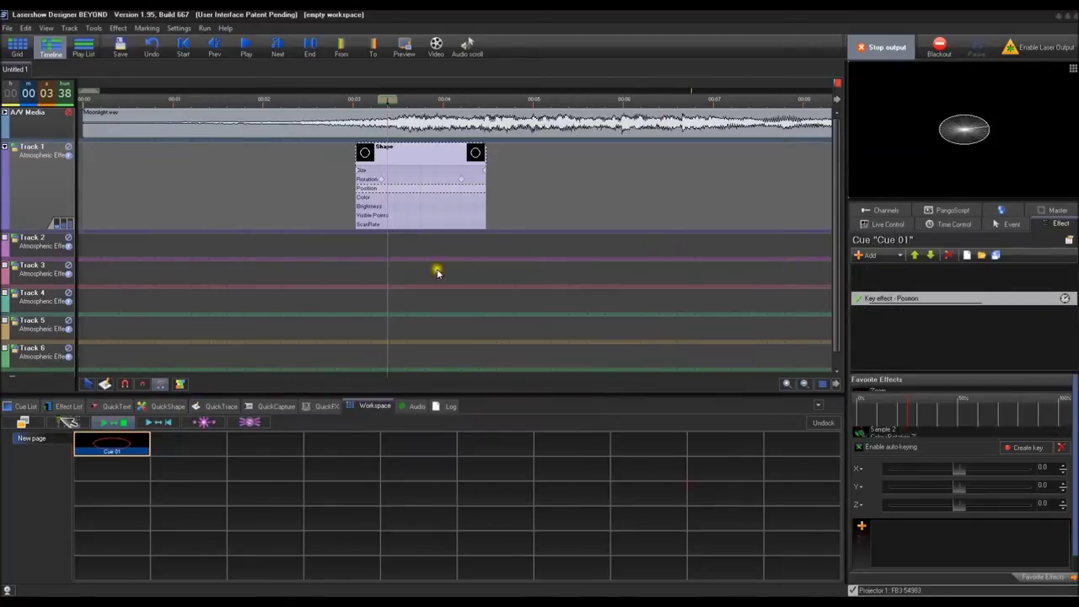
key(space)
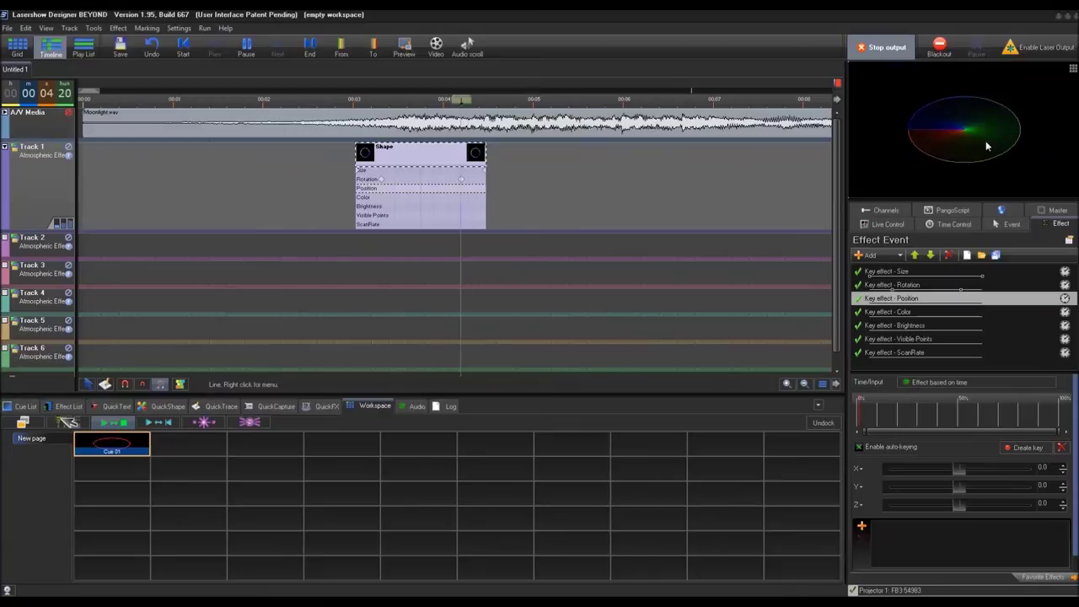
key(space)
drag(352, 102, 488, 144)
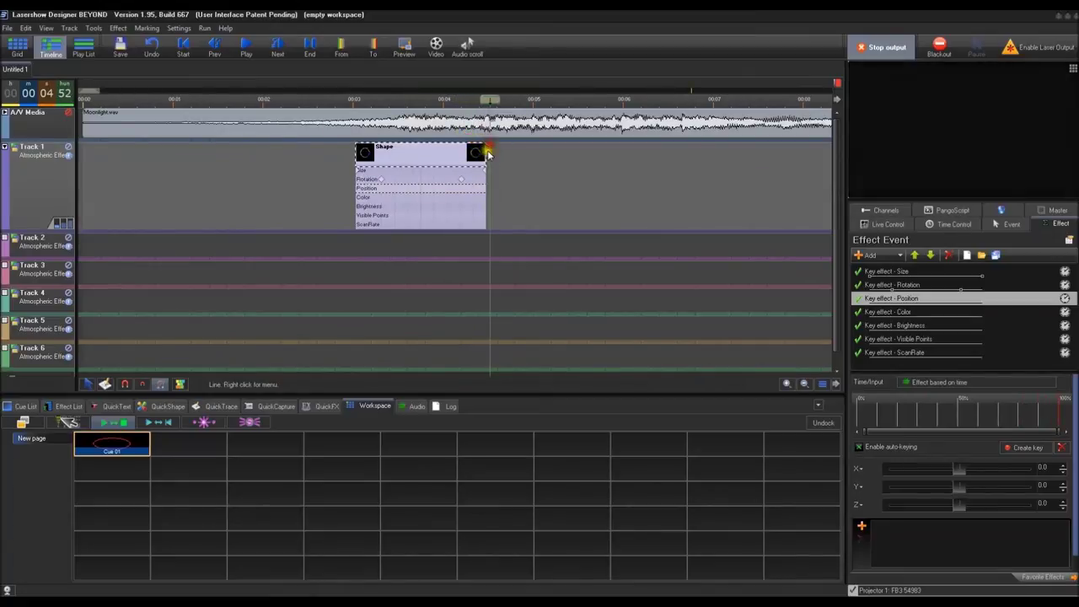
- Add Position keys at about 3.47 and 3.95 seconds in the circle event, lowering the circle slightly on the Y axis at the second
click(417, 255)
click(394, 188)
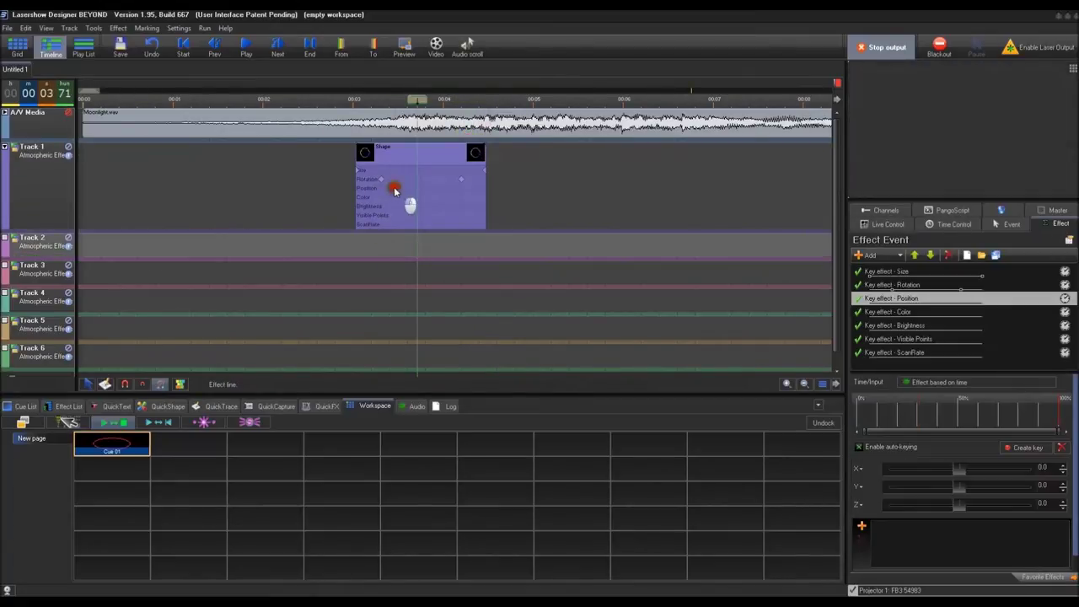
double_click(390, 188)
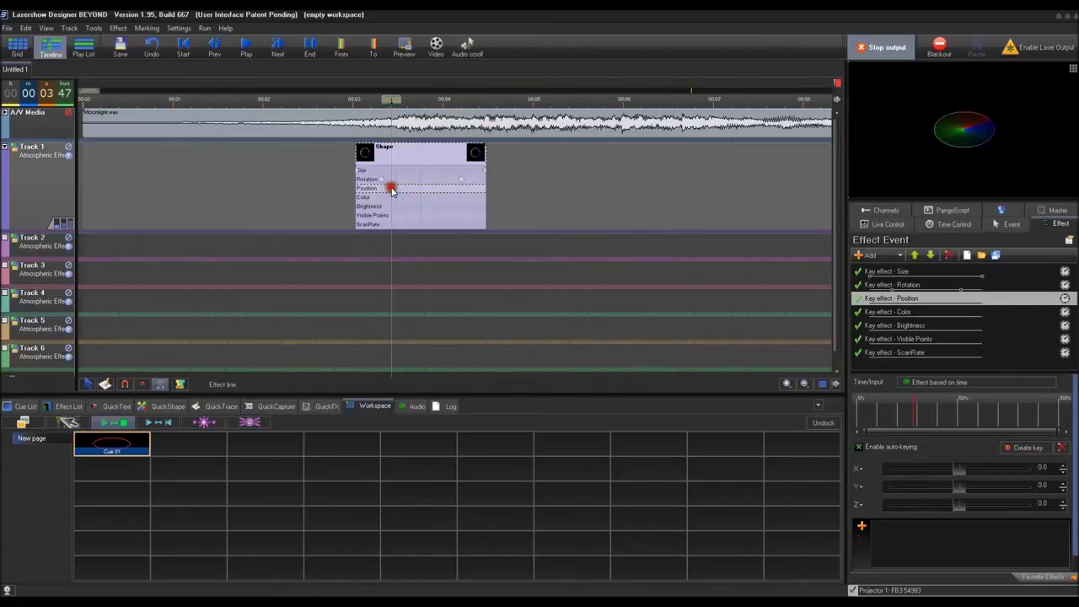
click(438, 193)
drag(659, 193, 650, 196)
drag(445, 99, 503, 169)
- Add a Color key at about 3.55 seconds in the circle event with R 255, G 255, B 0 and A 100
double_click(403, 197)
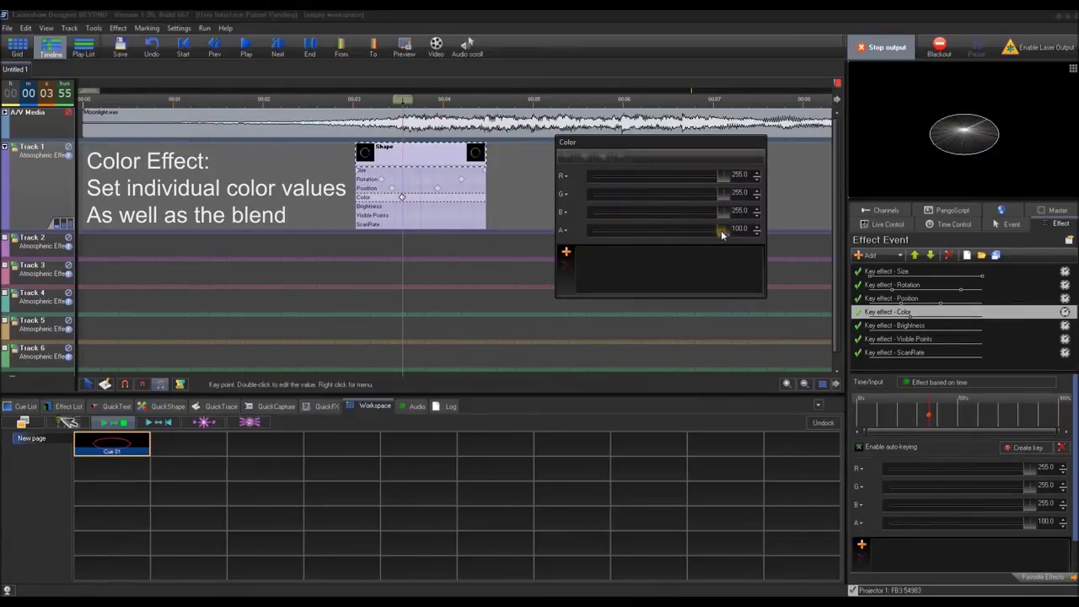
drag(727, 235, 789, 244)
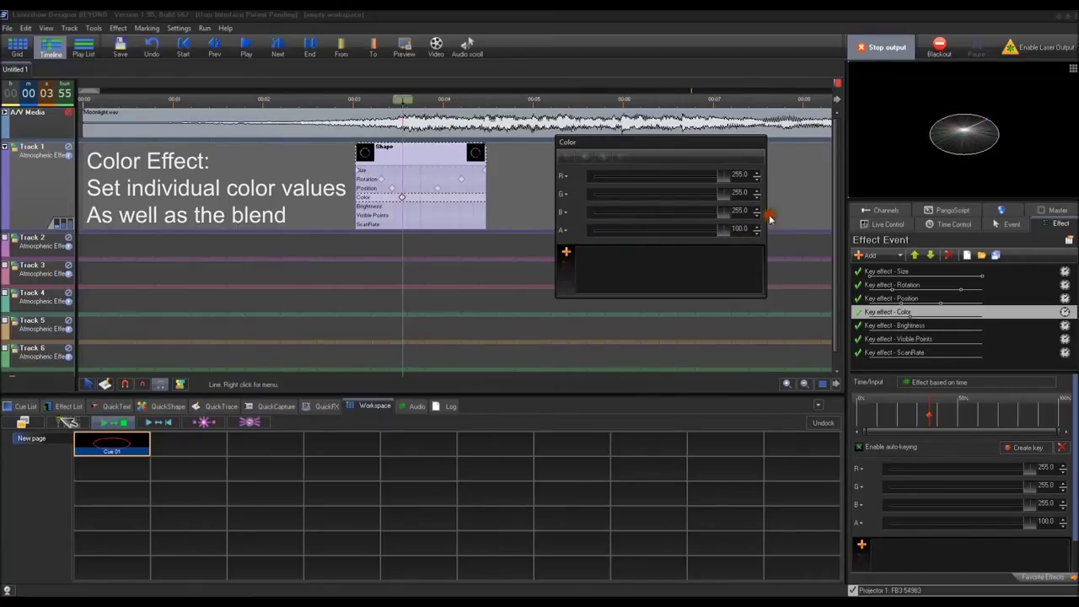
drag(706, 182, 561, 183)
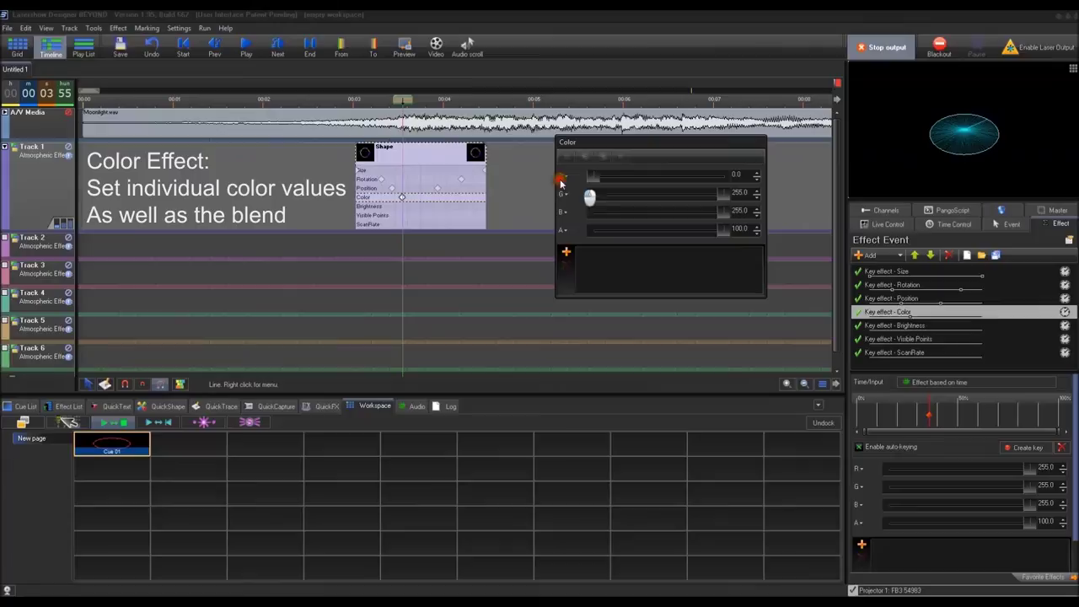
drag(643, 217, 550, 209)
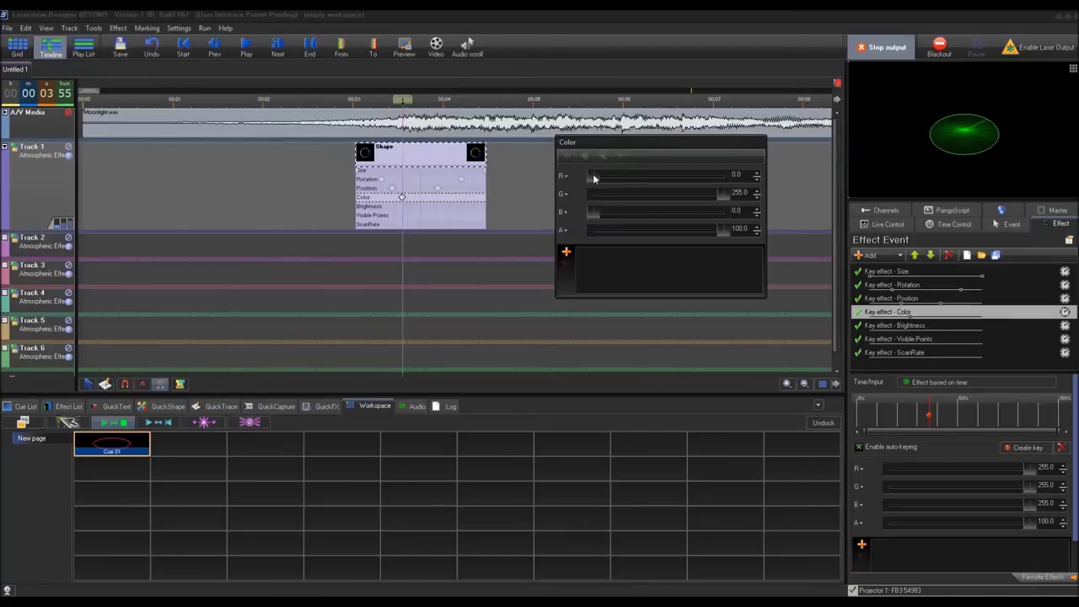
drag(603, 180, 744, 180)
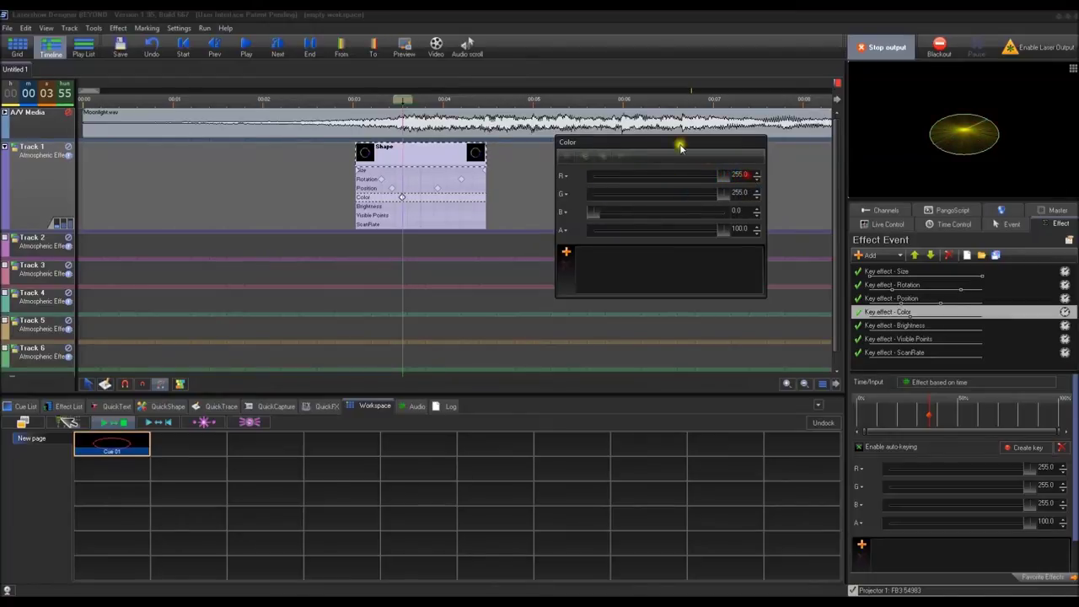
- Add a second Color key at about 3.82 seconds with R 0, G 255 and B 0
click(427, 201)
click(689, 218)
drag(721, 184, 540, 203)
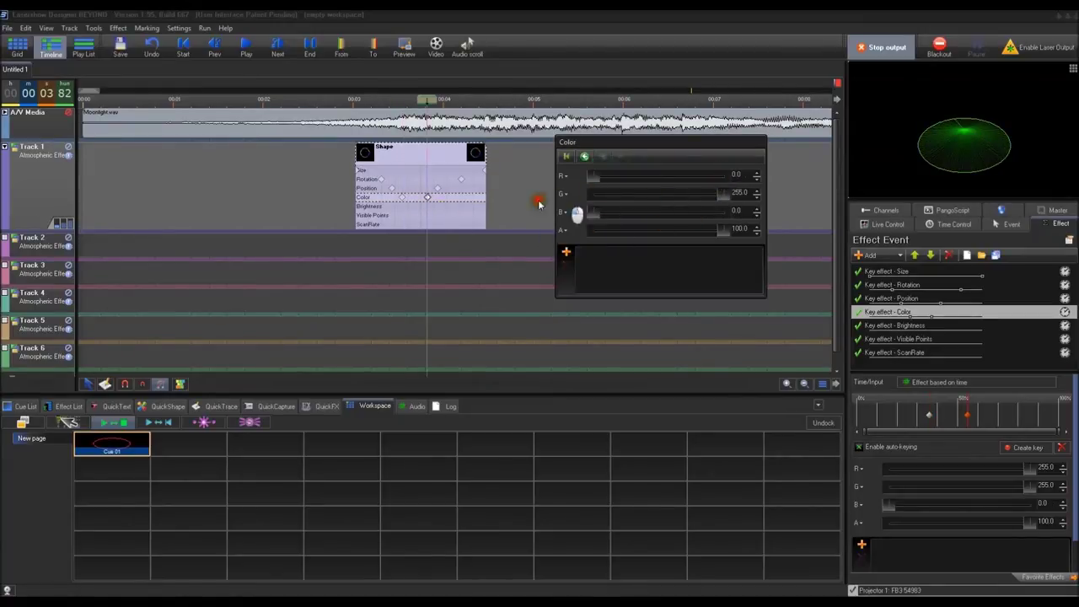
- Add a third Color key at about 4.07 seconds with its A value set to 0 and scrub through the color changes
click(449, 199)
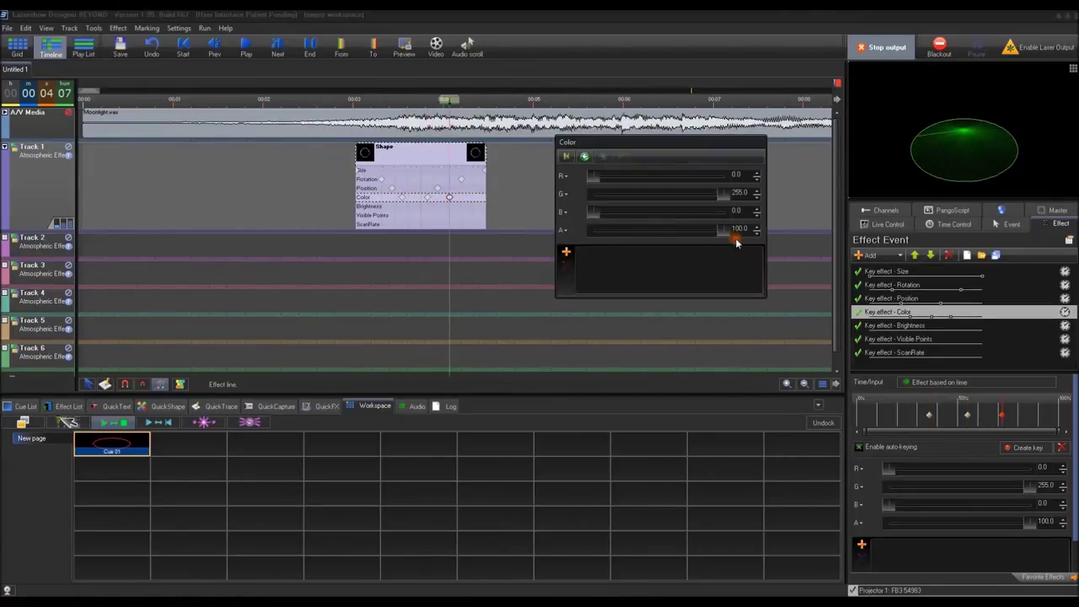
drag(721, 230, 614, 232)
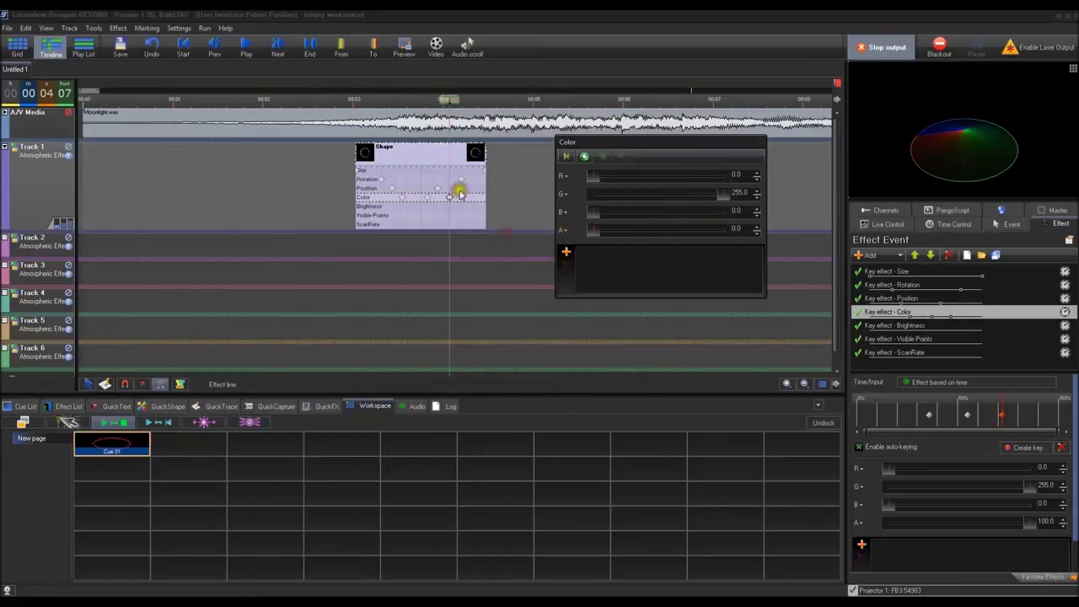
click(374, 100)
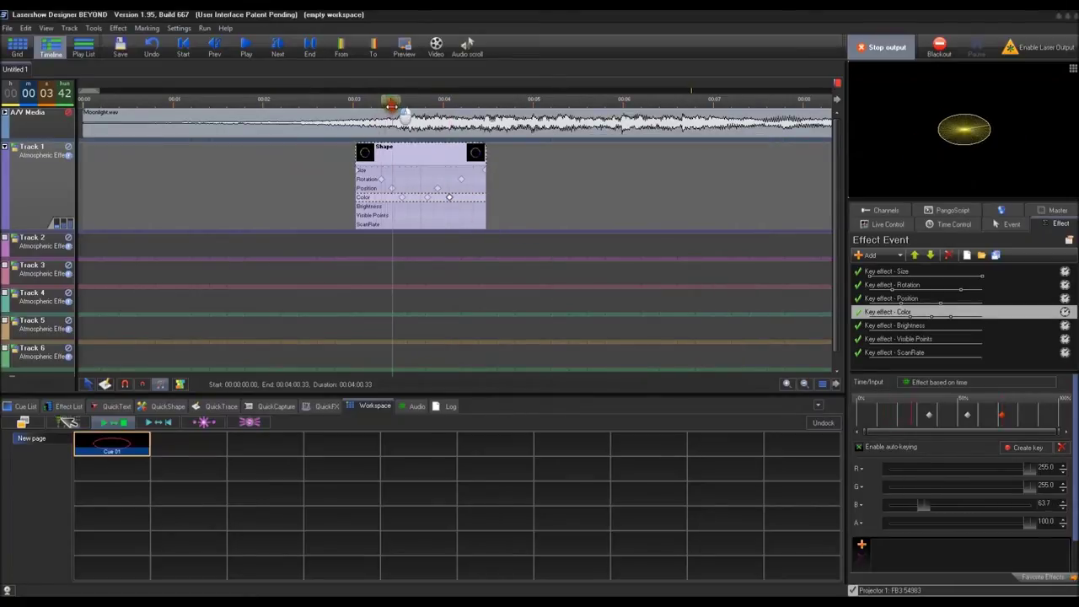
drag(371, 110, 361, 111)
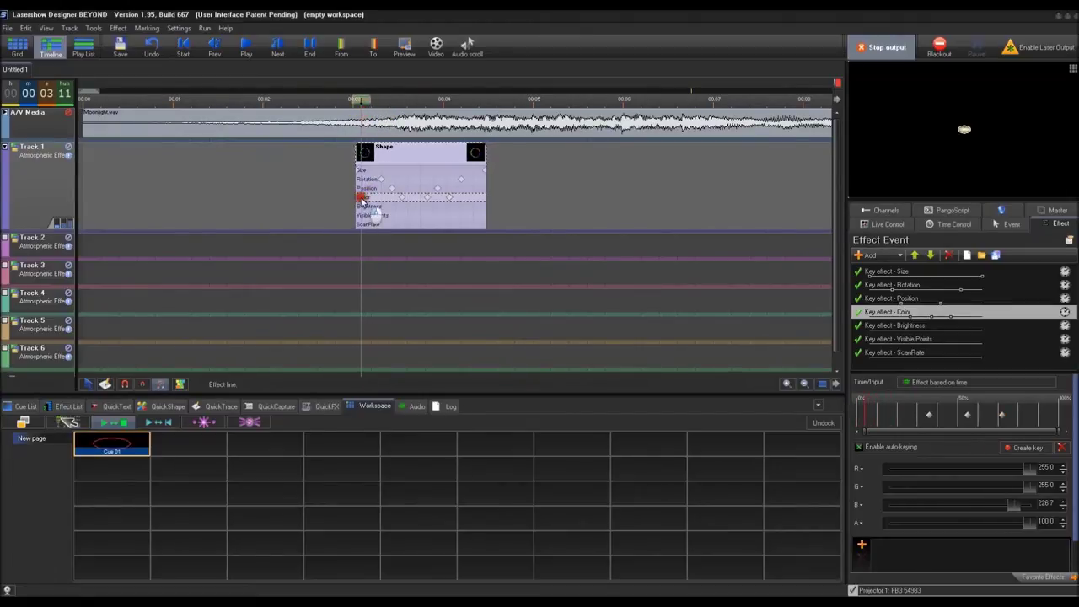
double_click(362, 197)
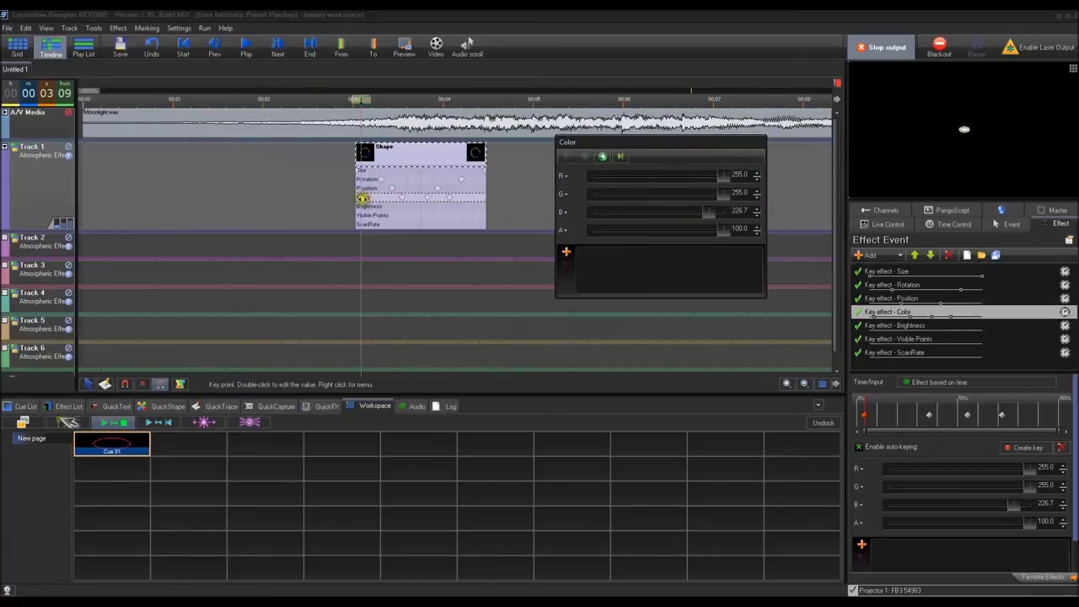
right_click(362, 197)
click(384, 206)
- Add a Brightness key, move it to the start of the circle event and set its brightness to 0
drag(370, 110, 418, 256)
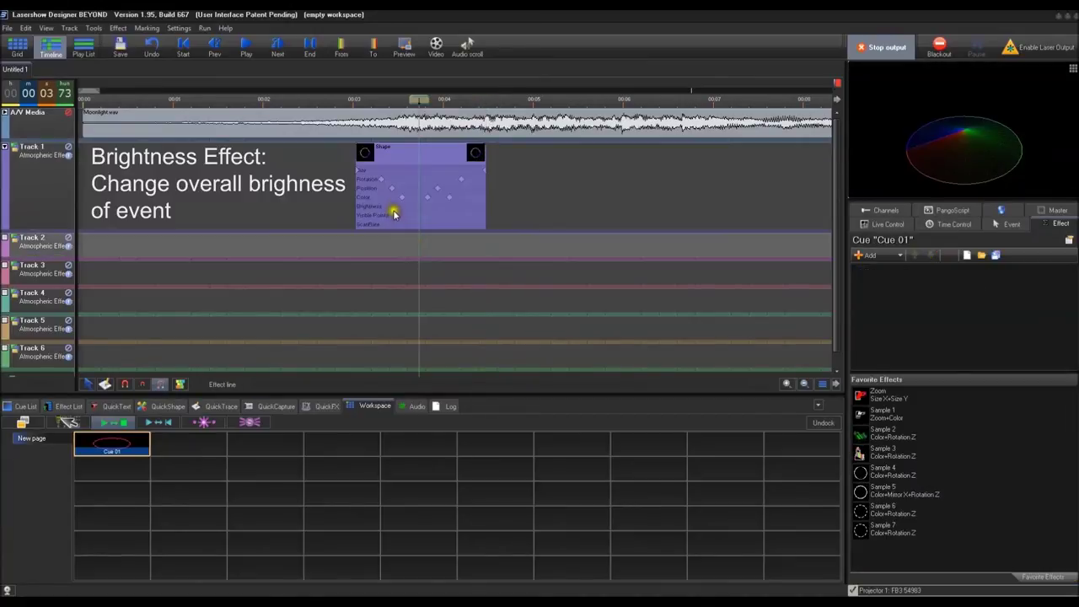
double_click(376, 207)
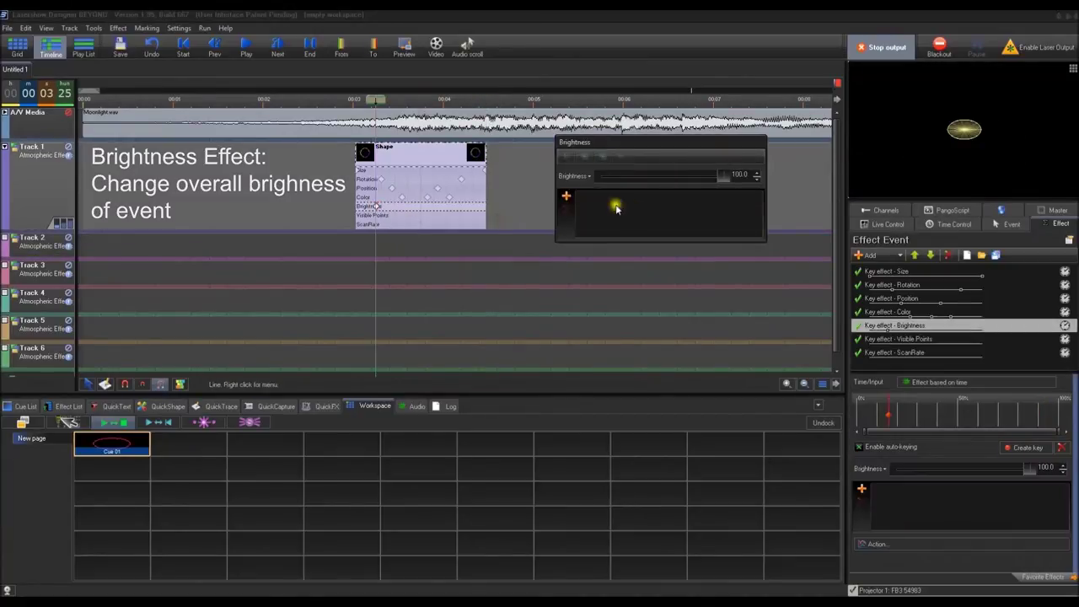
mouse_move(368, 208)
mouse_down()
mouse_move(354, 211)
mouse_move(365, 210)
mouse_up()
double_click(356, 206)
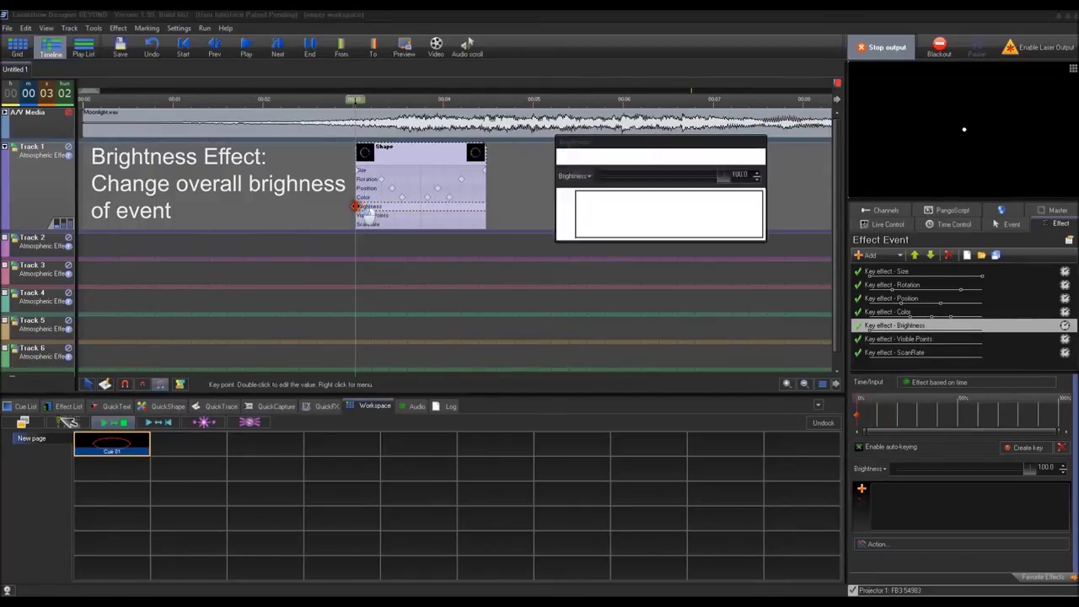
drag(619, 180, 594, 177)
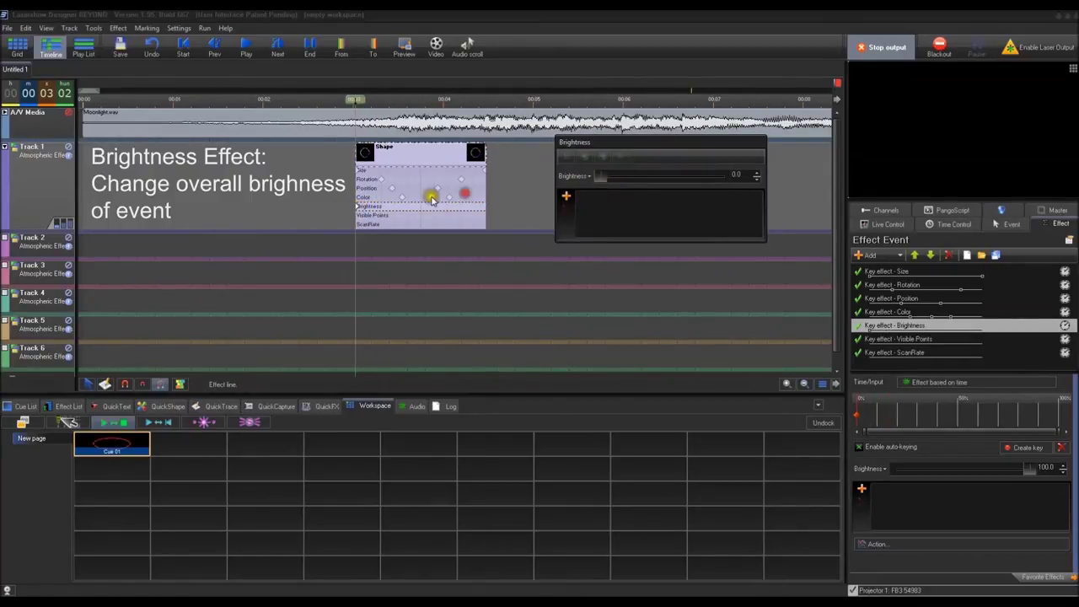
- Add a Brightness key at about 3.19 seconds in the circle event and set its brightness to 100
click(371, 211)
drag(600, 177, 774, 180)
click(469, 208)
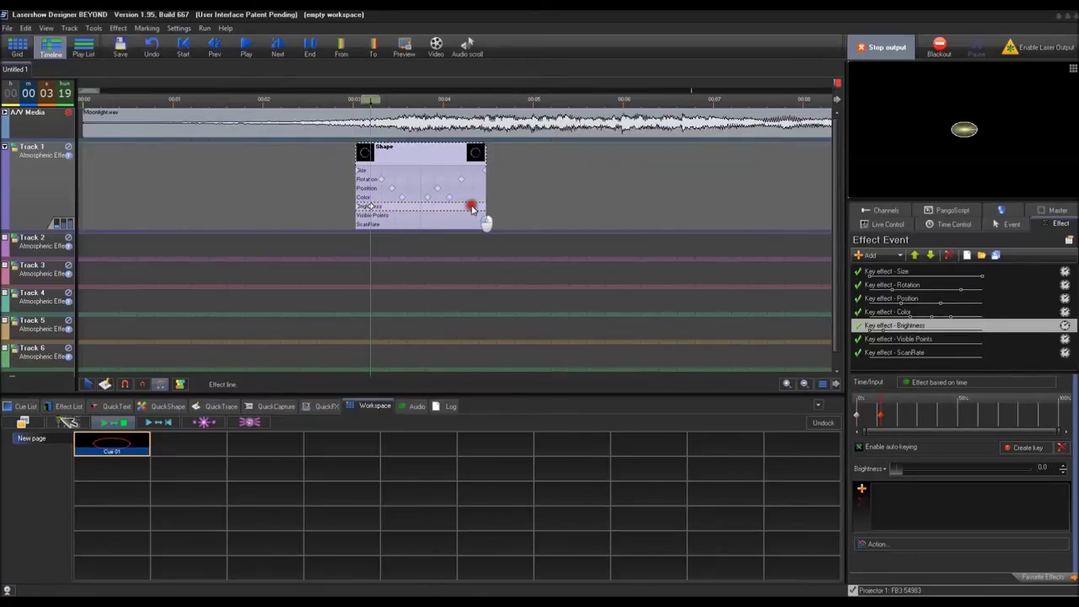
- Add a Brightness key of 100 at about 4.32 seconds and another of 0 at the end of the circle event
double_click(472, 207)
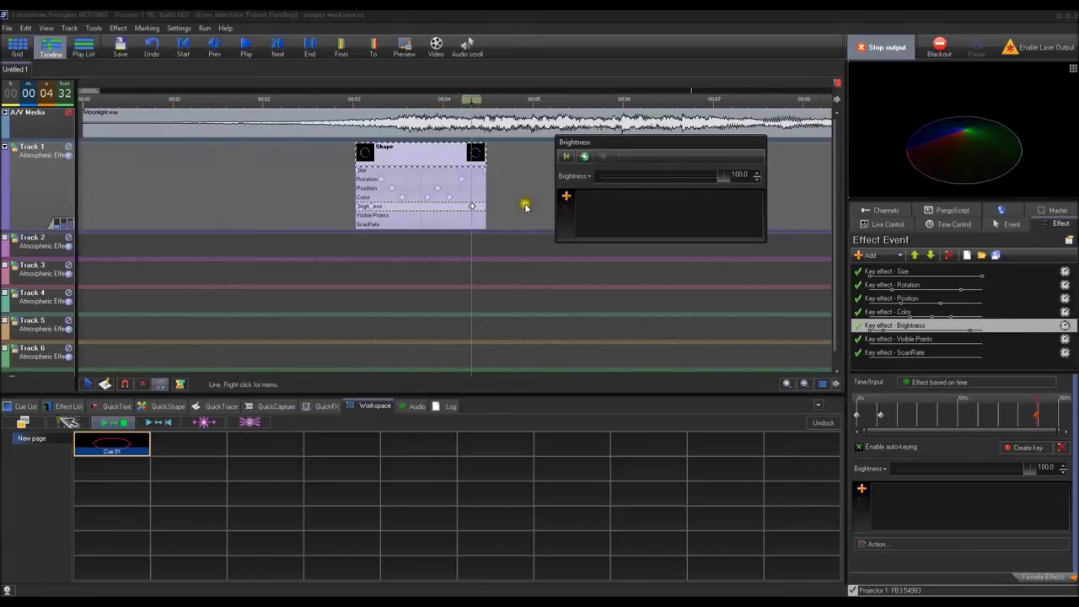
click(485, 207)
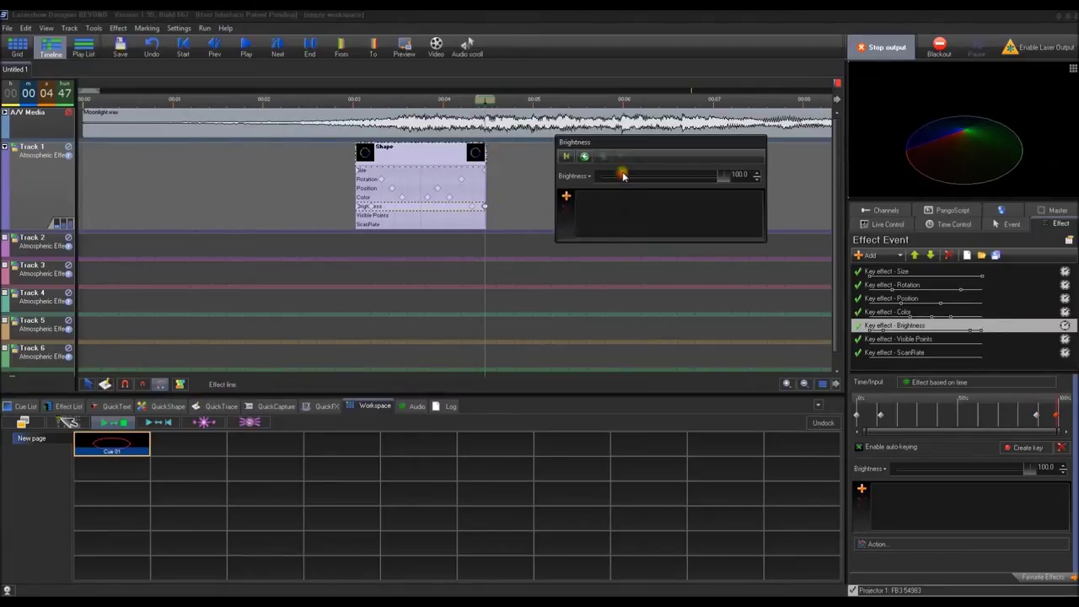
drag(624, 174, 596, 177)
click(498, 209)
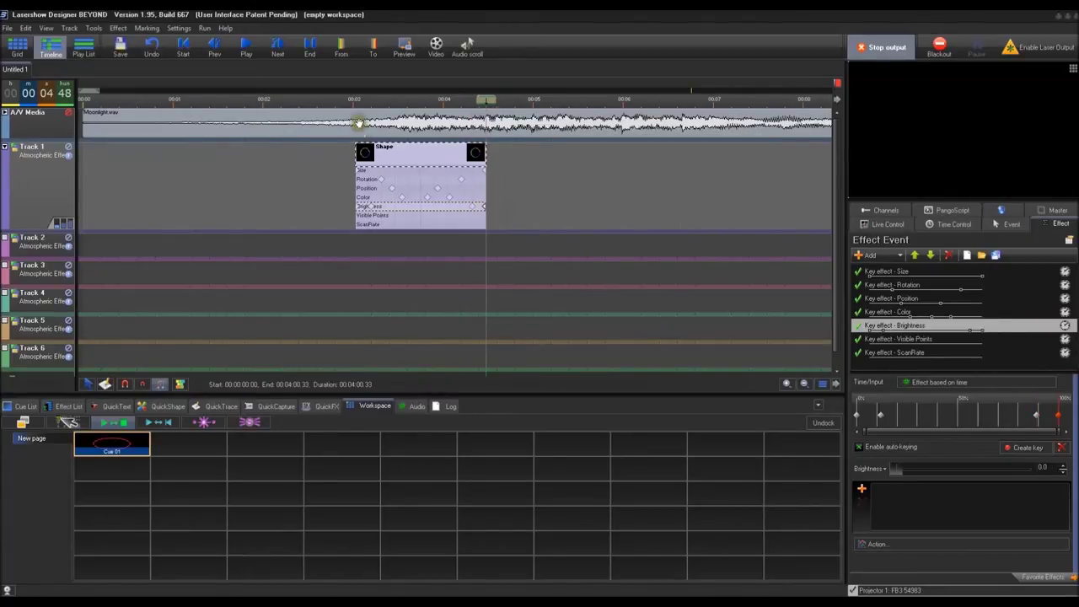
- Extend the end of the circle event to about 5.9 seconds and play back the animation from the event's start
drag(351, 105, 368, 122)
key(space)
drag(484, 150, 613, 153)
click(353, 100)
key(space)
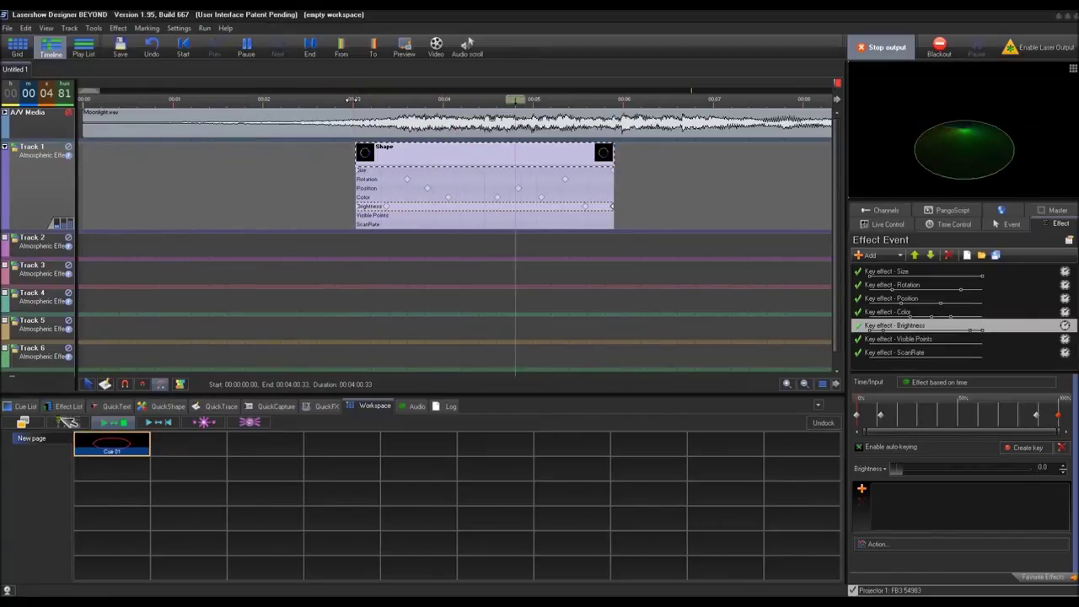
key(space)
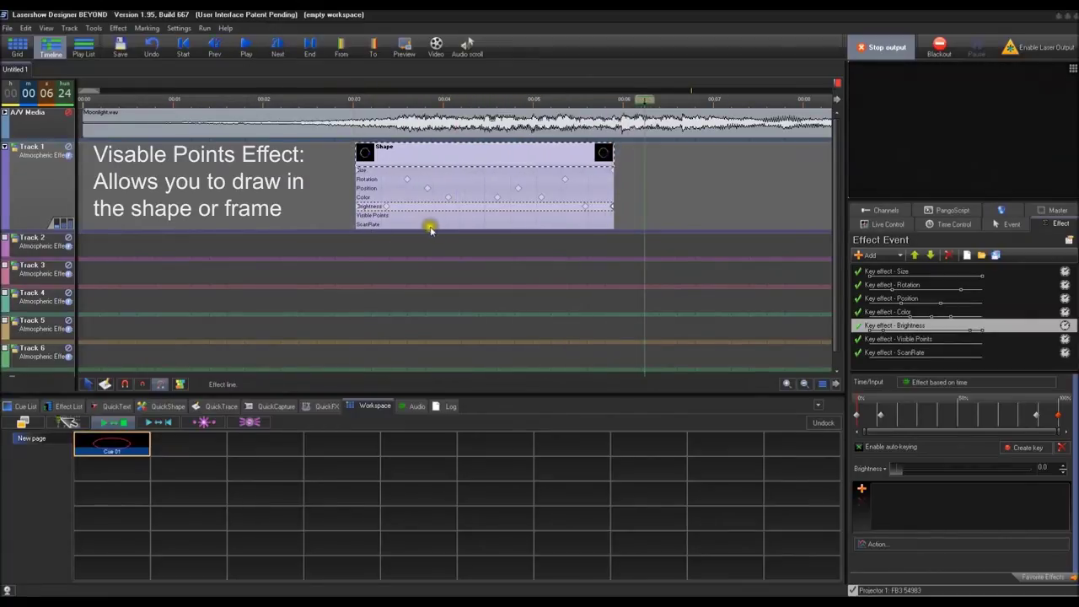
- Add a Visible Points key with Start and End at 0 and move it to the start of the circle event
click(463, 214)
drag(725, 193, 583, 187)
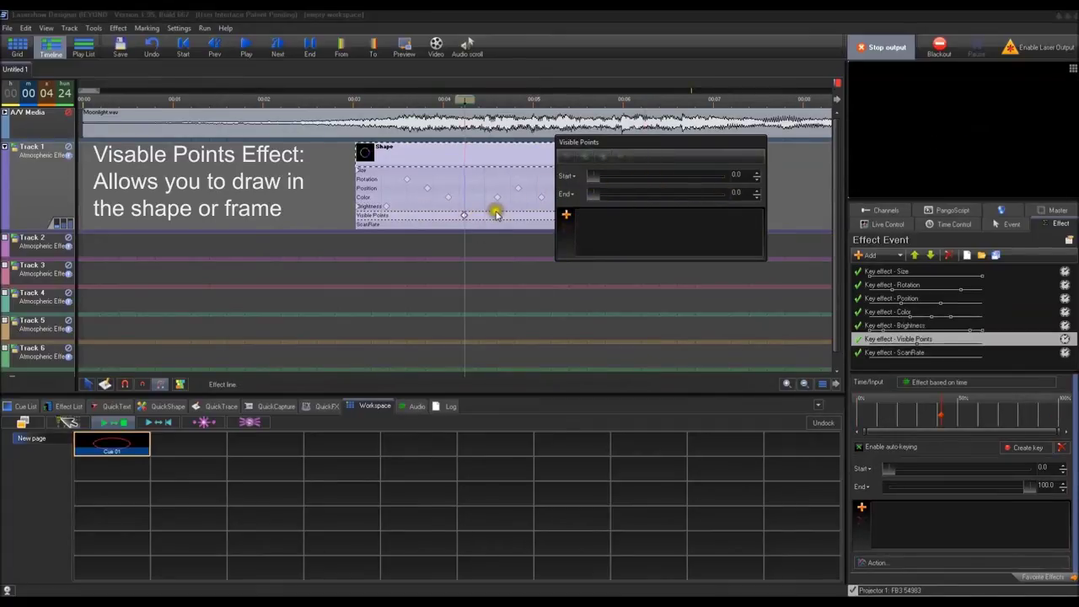
drag(465, 214, 356, 221)
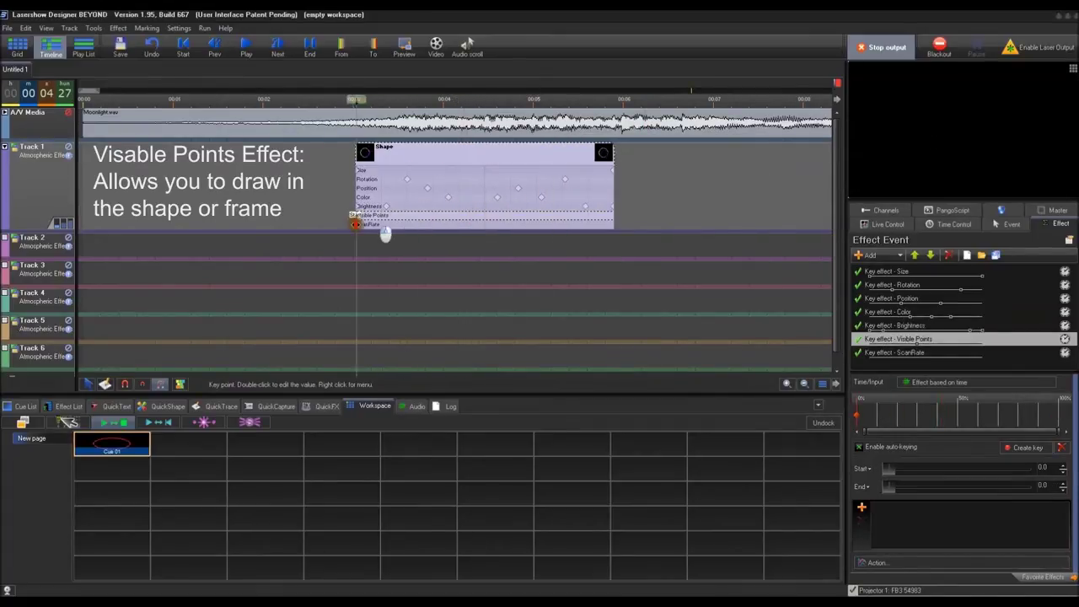
- Add a Visible Points key with End at 100 at about 3.53 seconds in the circle event and play back the animation
double_click(399, 216)
drag(595, 193, 708, 195)
click(350, 244)
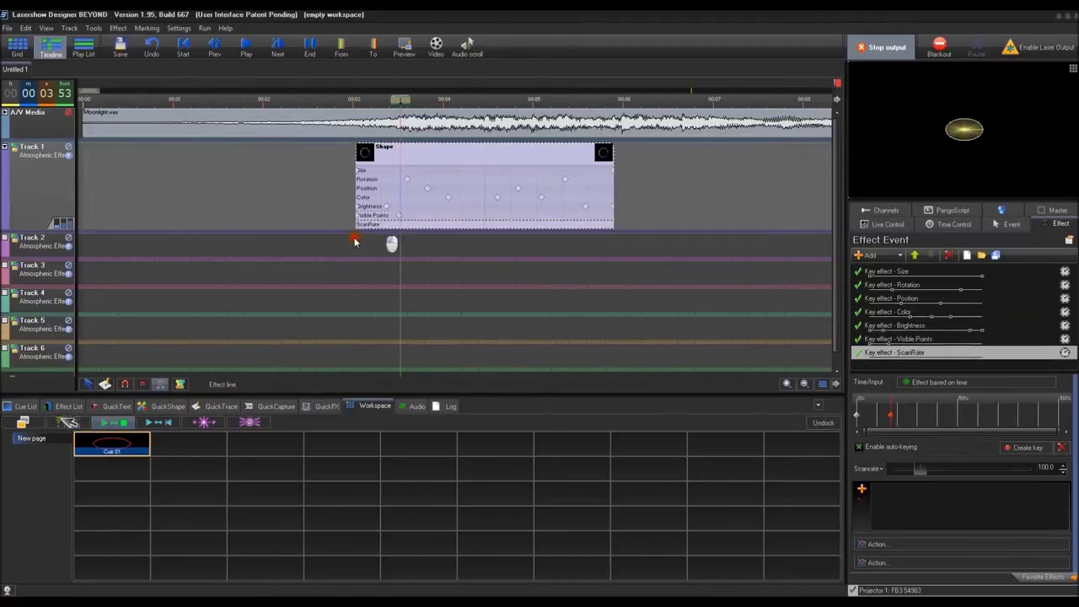
key(space)
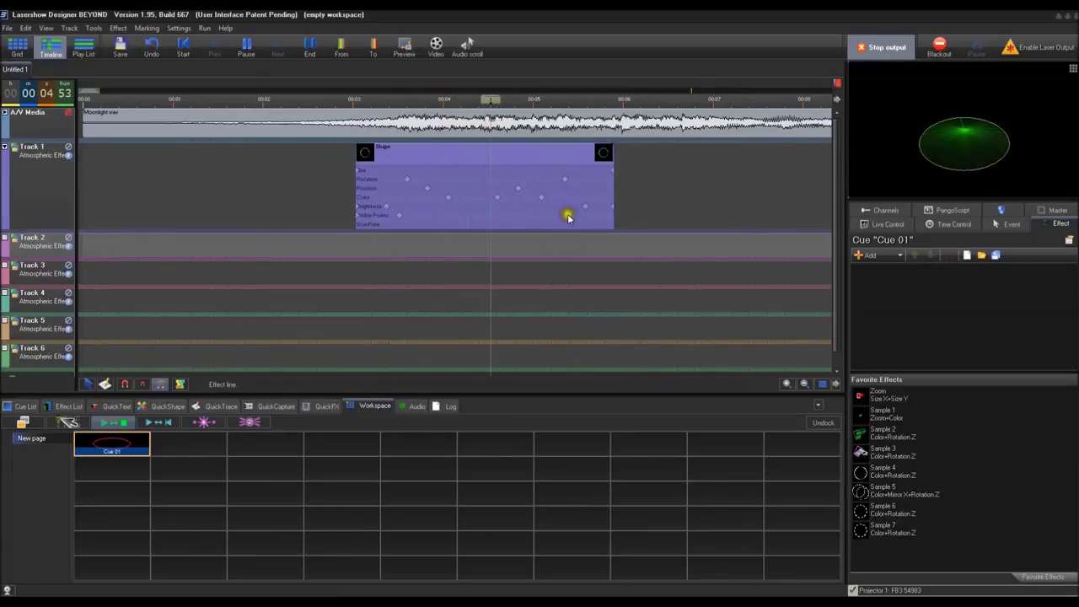
- Add a Visible Points key at about 5.3 seconds in the circle event with Start at 0 and End at 100
click(560, 218)
double_click(561, 217)
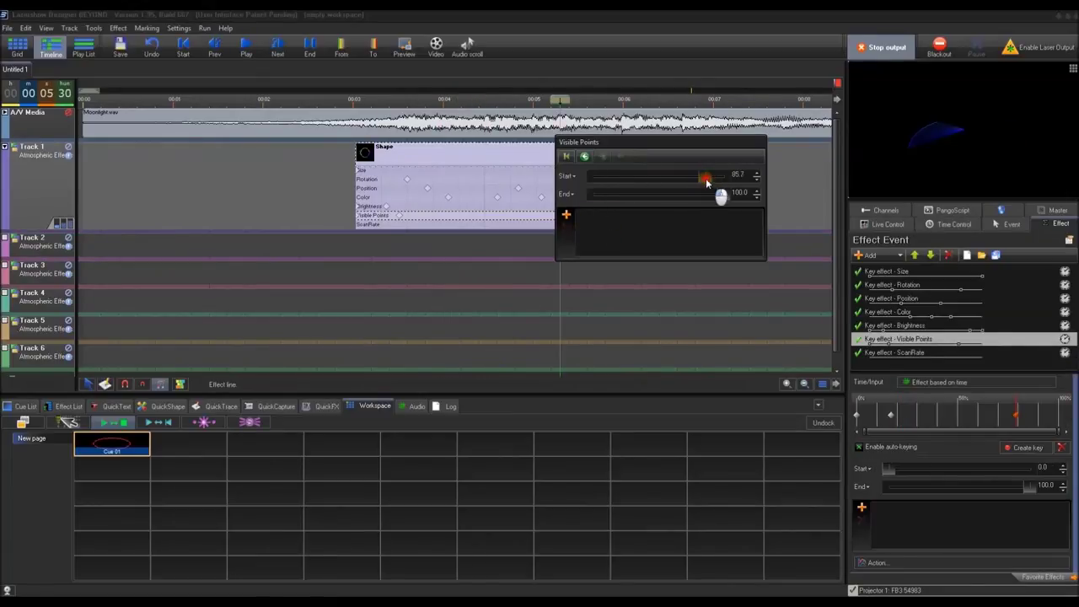
drag(717, 193, 621, 193)
click(518, 277)
- Add a Visible Points key with Start and End at 100 and move it to the end of the circle event
click(616, 215)
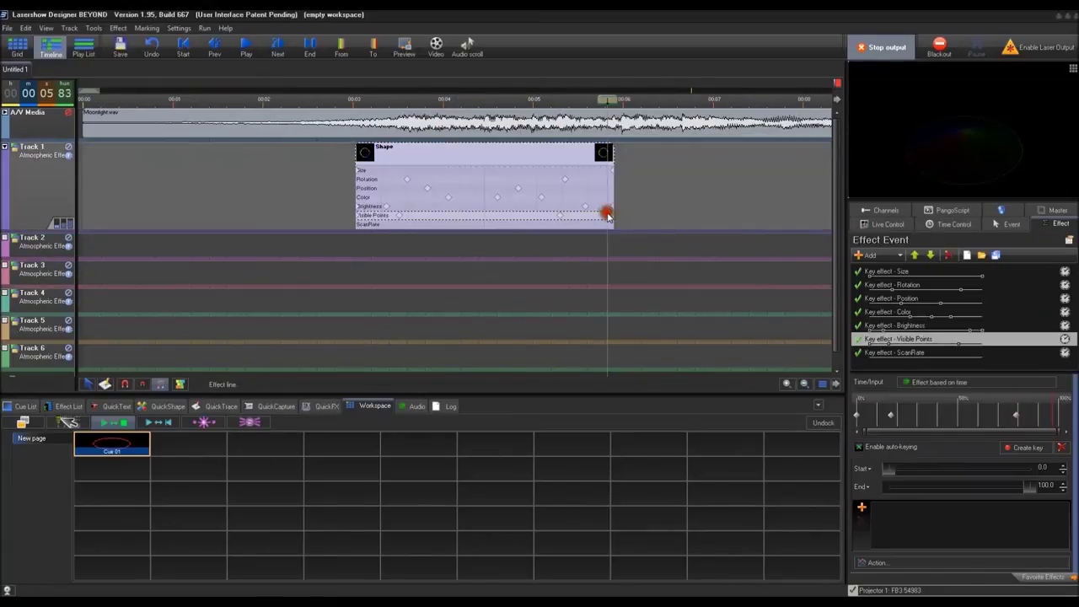
double_click(608, 213)
drag(641, 177, 737, 176)
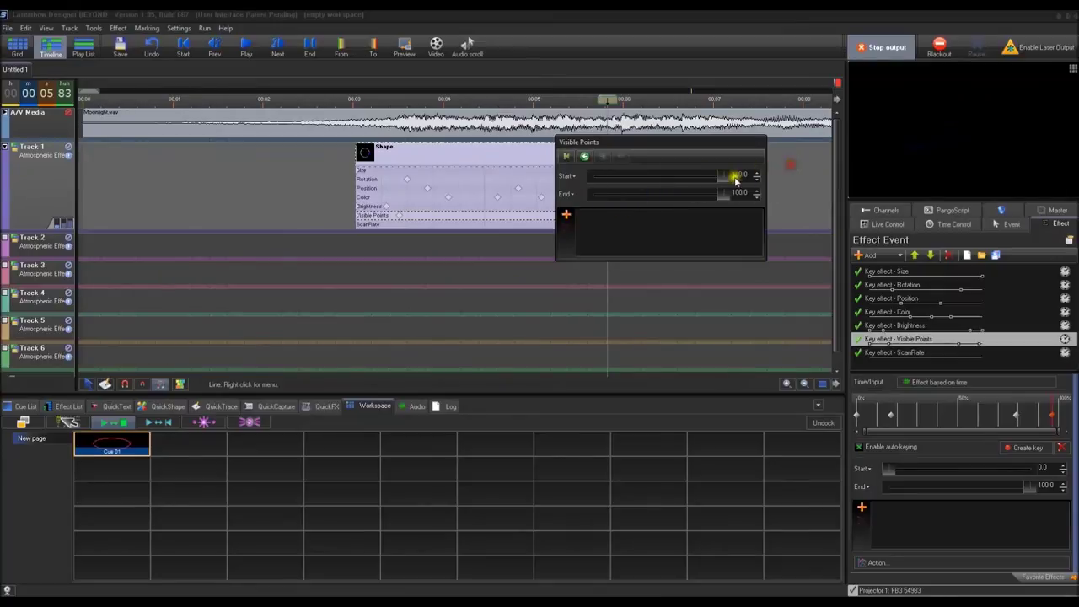
click(547, 268)
click(607, 211)
click(609, 216)
double_click(609, 216)
click(554, 260)
click(607, 212)
click(635, 219)
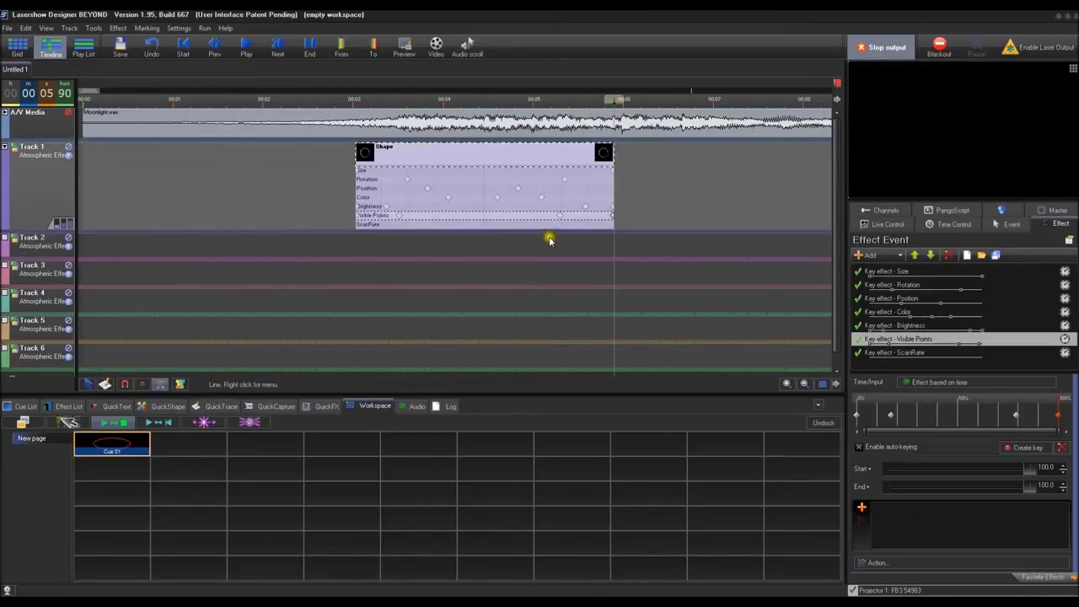
- Play back the circle event to check the Visible Points animation
click(549, 236)
key(space)
key(space)
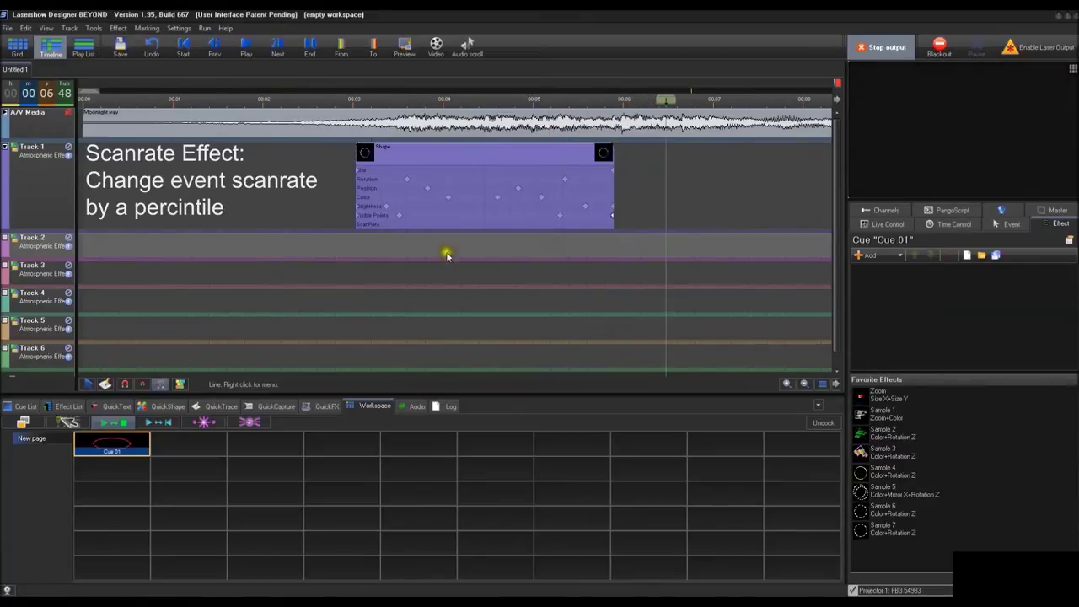
- Add ScanRate keys at about 3.9, 4.5 and 5.0 seconds in the circle event, setting the last one to 25
double_click(435, 224)
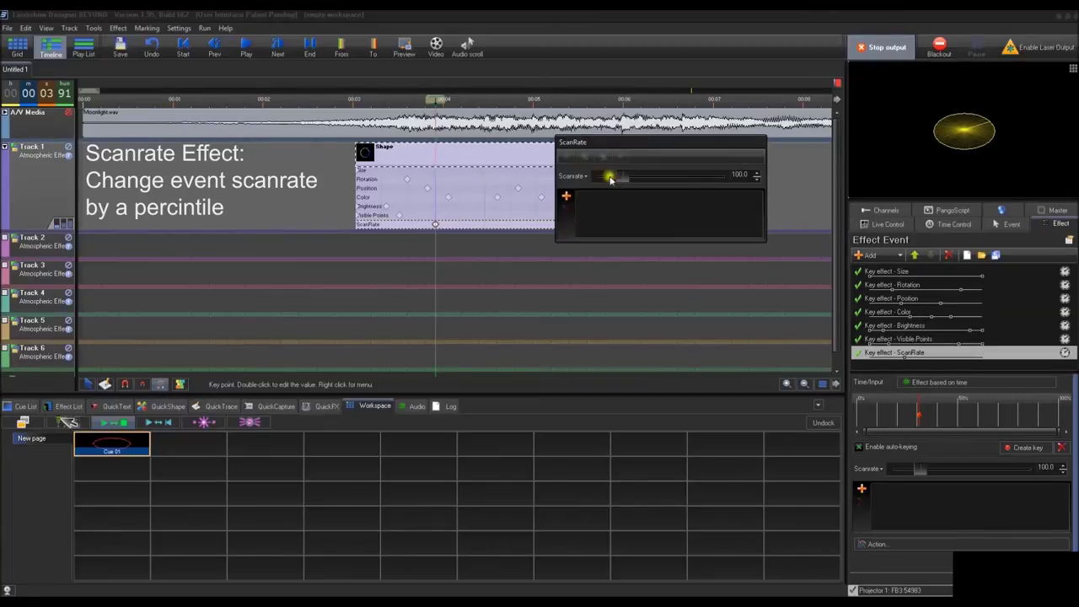
click(486, 226)
double_click(486, 226)
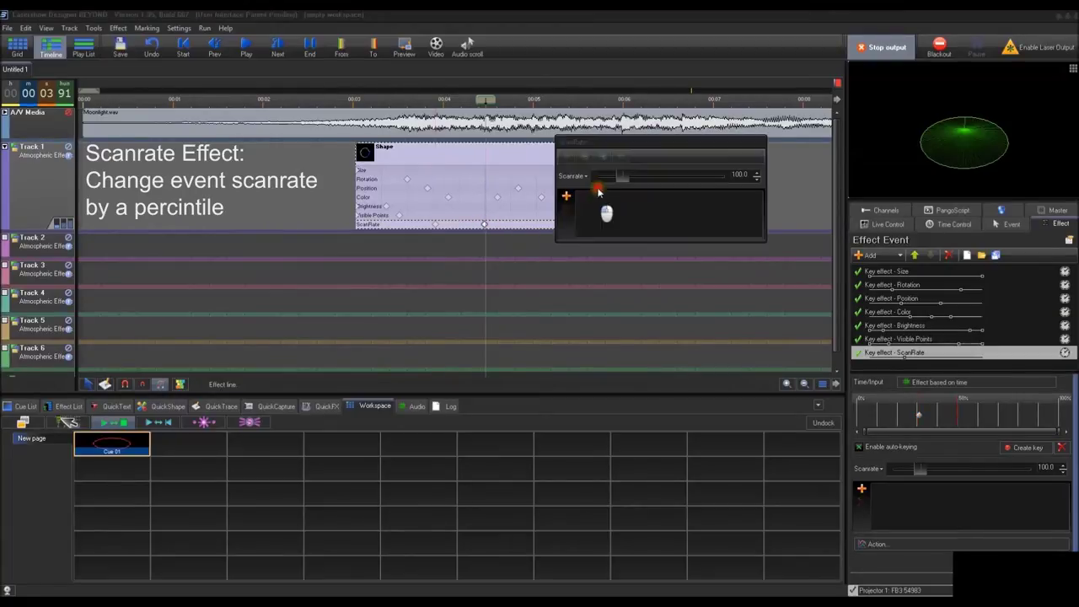
click(540, 226)
double_click(536, 224)
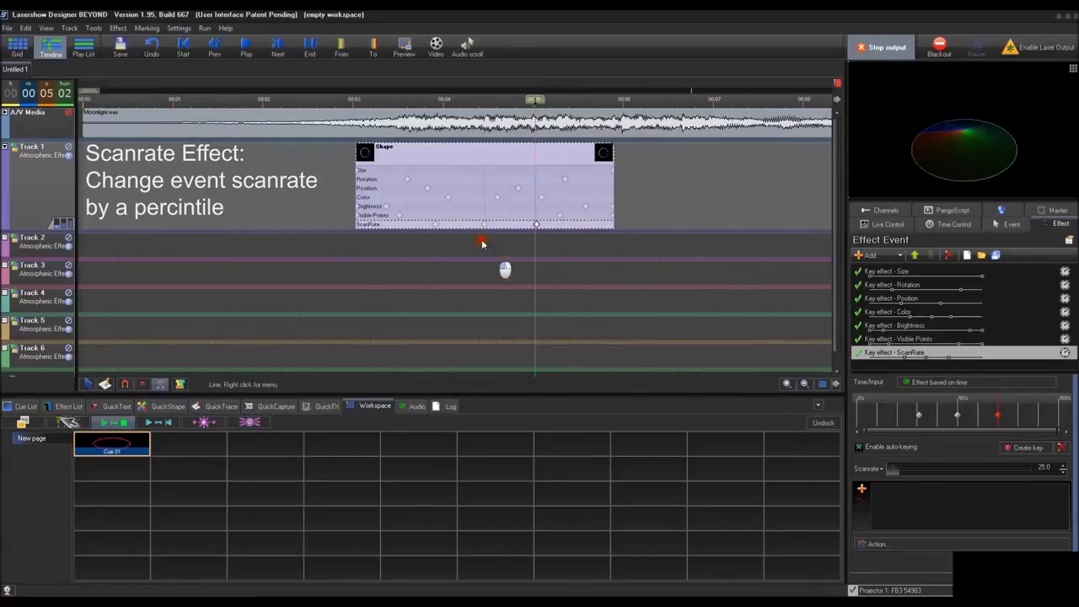
- Scrub the timeline across the ScanRate keys to preview their effect on the circle
click(481, 221)
click(437, 99)
drag(451, 108, 553, 124)
click(511, 248)
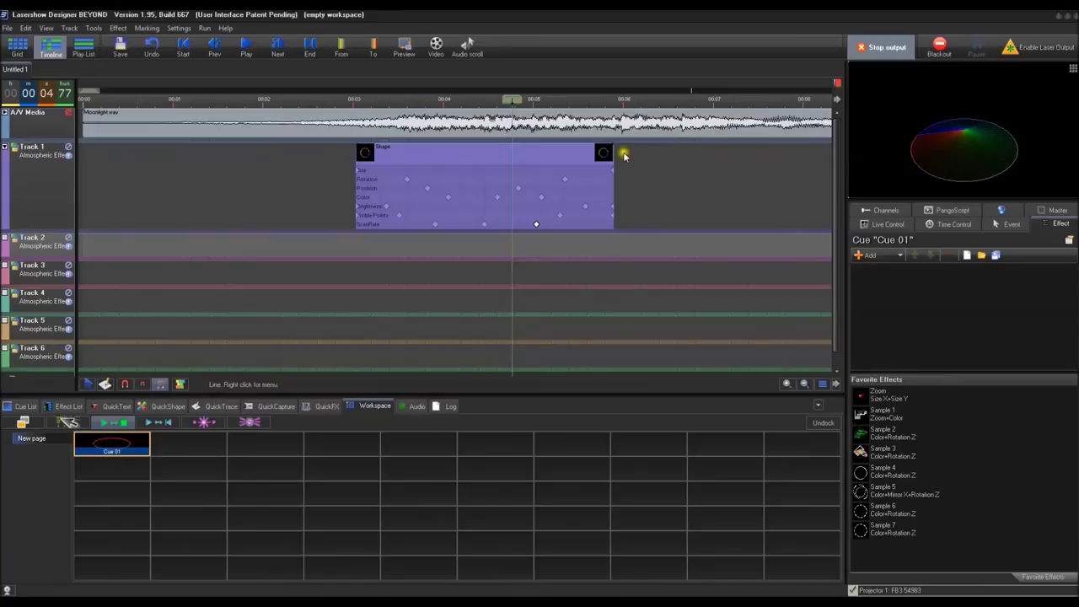
- Create a trial synthesized image event on Track 1 at about 6 seconds and delete it
right_click(624, 156)
mouse_move(647, 160)
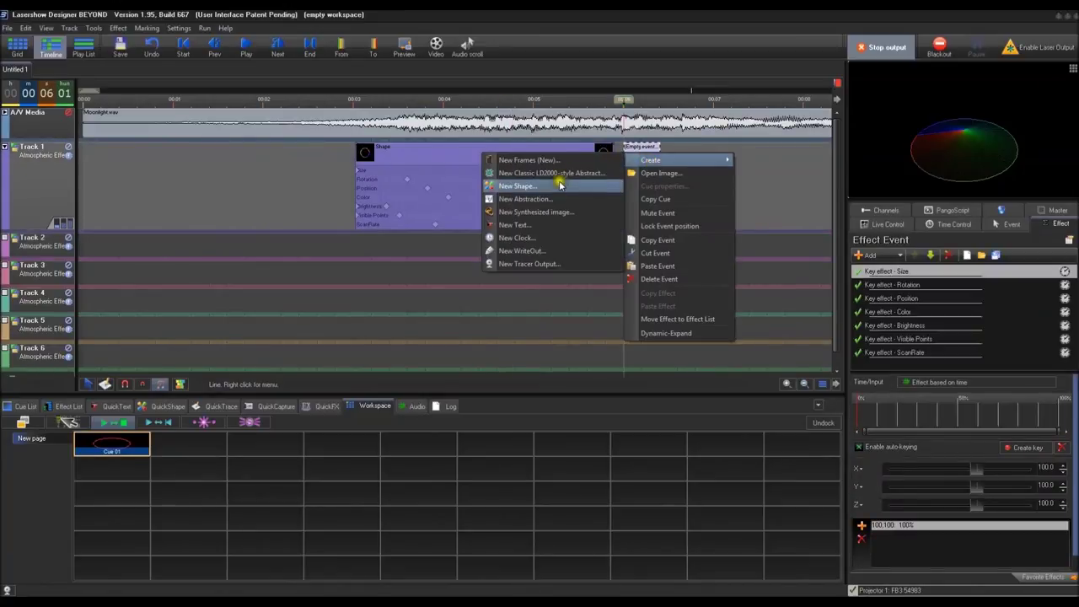
click(548, 213)
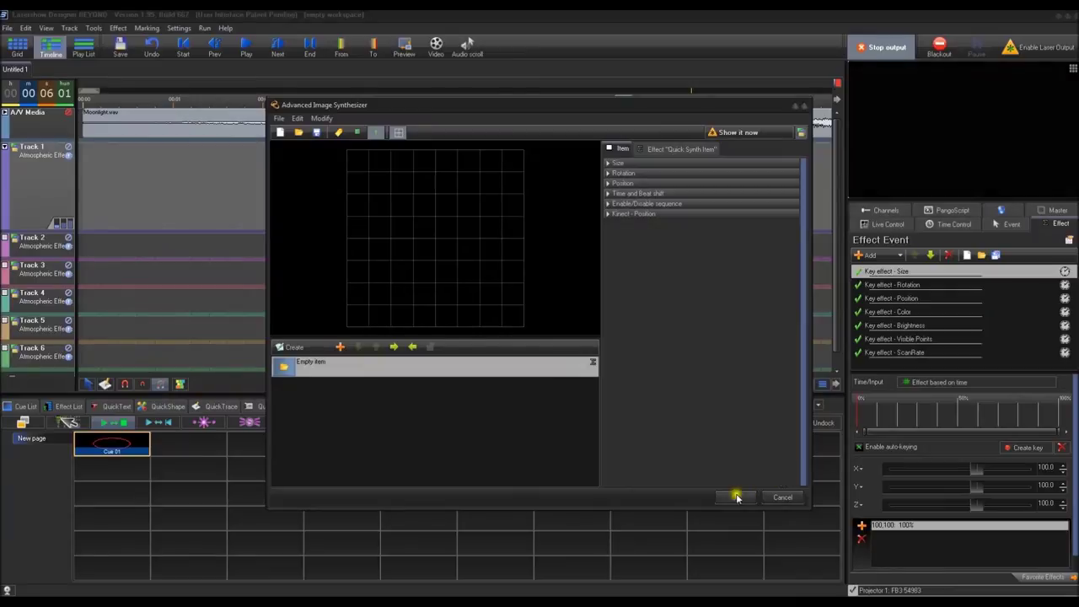
click(740, 494)
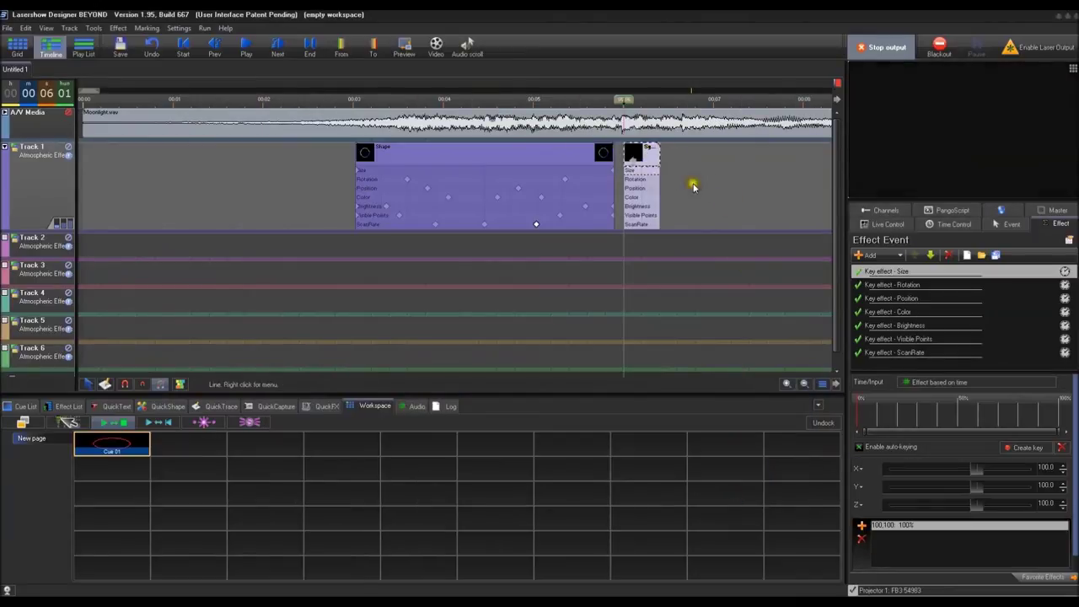
drag(660, 163, 717, 162)
right_click(675, 162)
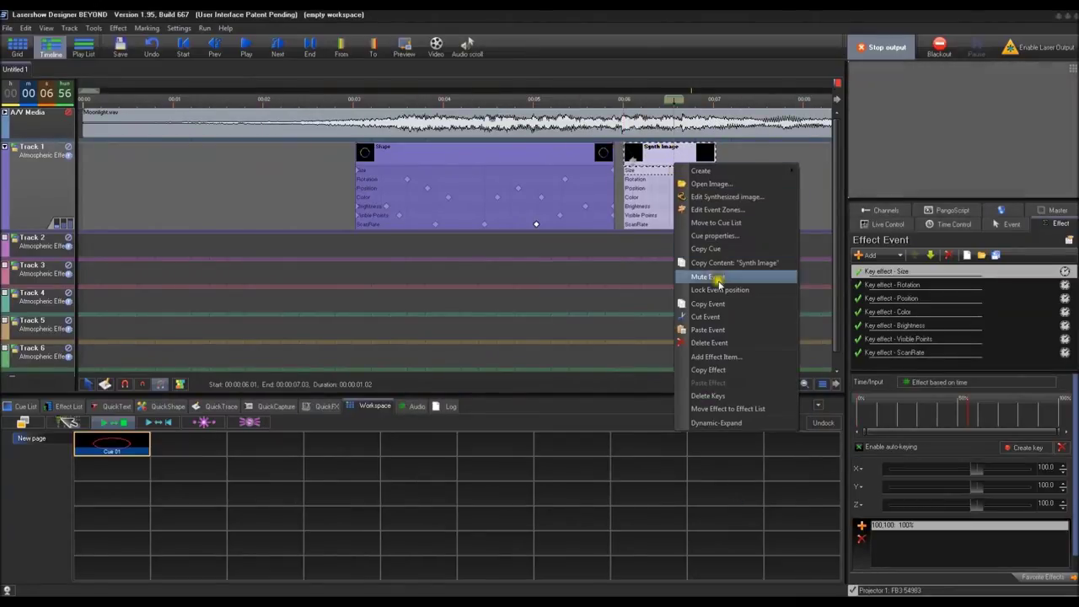
click(723, 344)
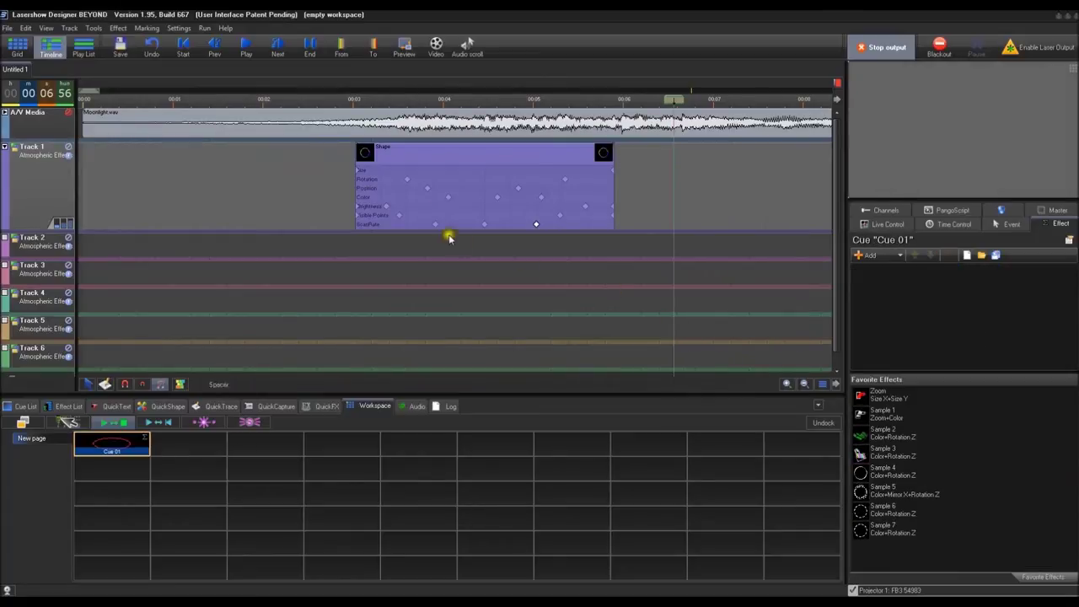
- Add an XY Oscillator key effect to the circle event
right_click(473, 177)
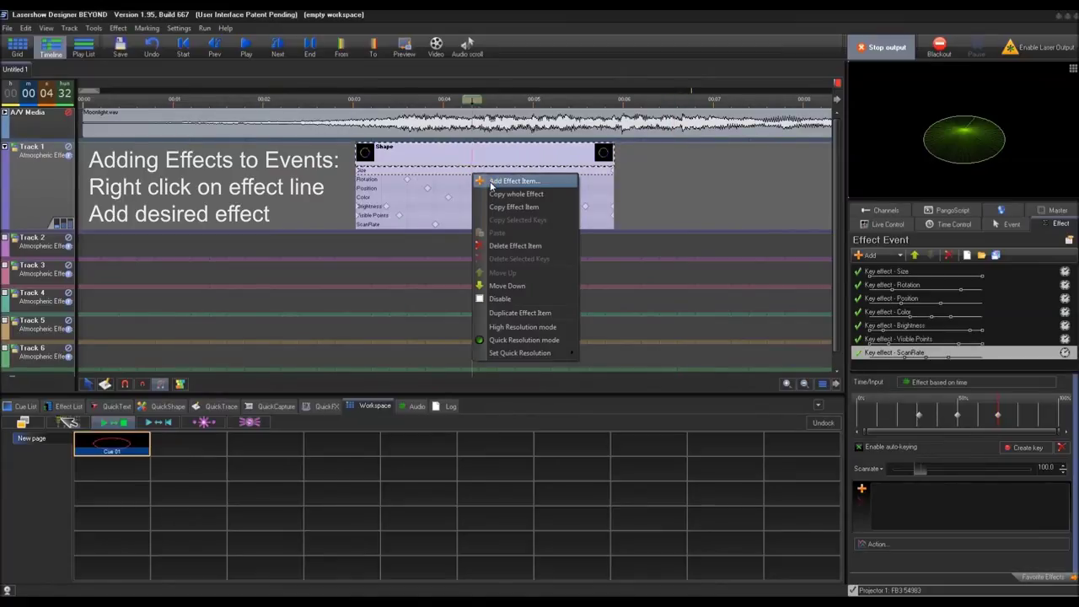
click(506, 182)
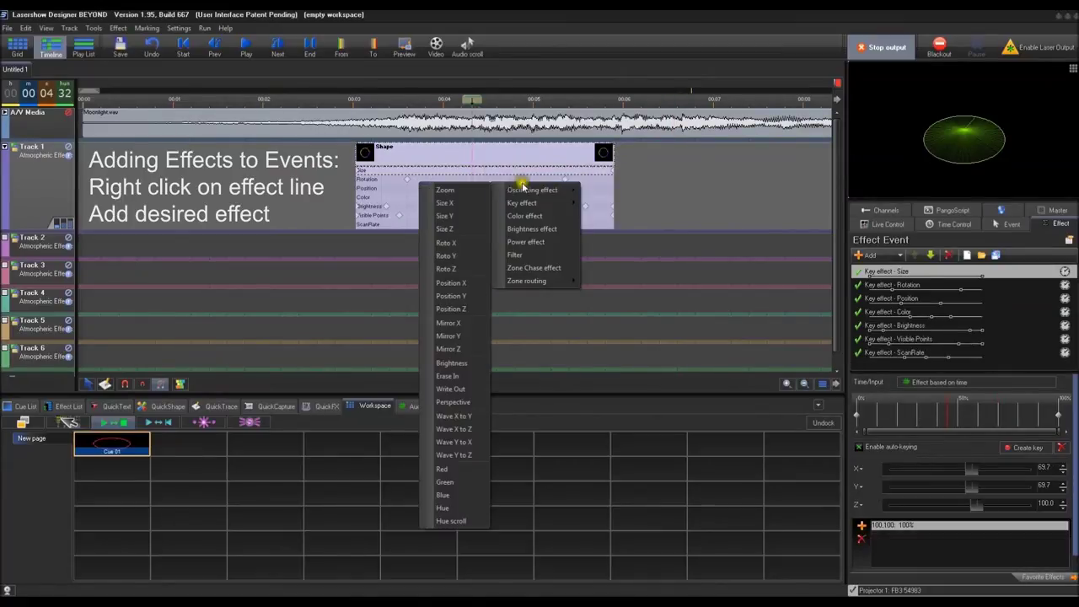
mouse_move(530, 205)
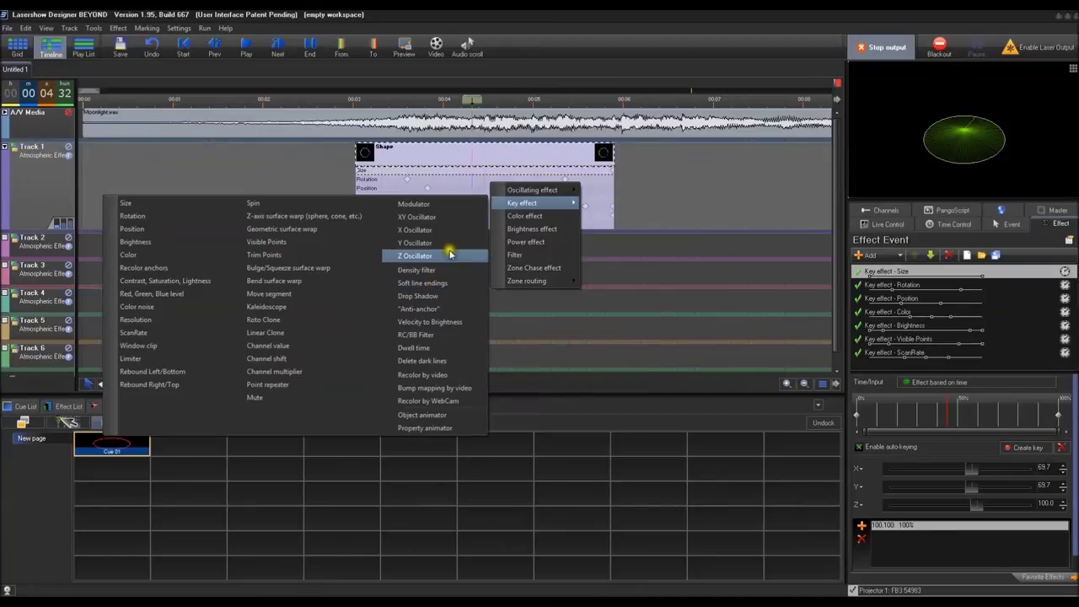
click(451, 218)
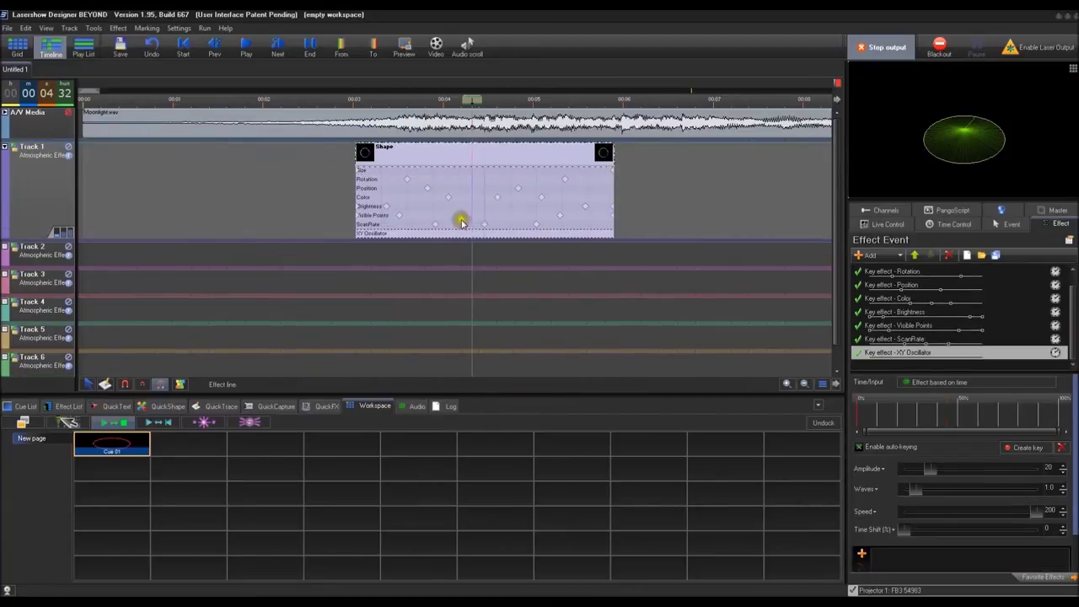
click(415, 236)
click(470, 235)
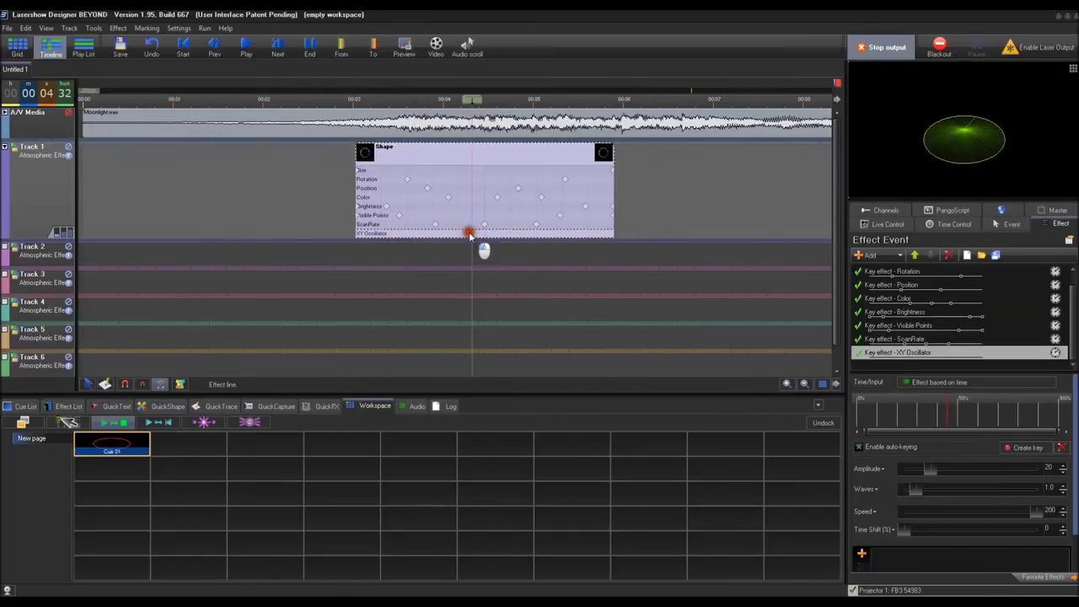
- Add an XY Oscillator key with Amplitude 22, Waves 4 and Speed 170, and move it to the start of the circle event
double_click(480, 239)
drag(634, 178, 659, 206)
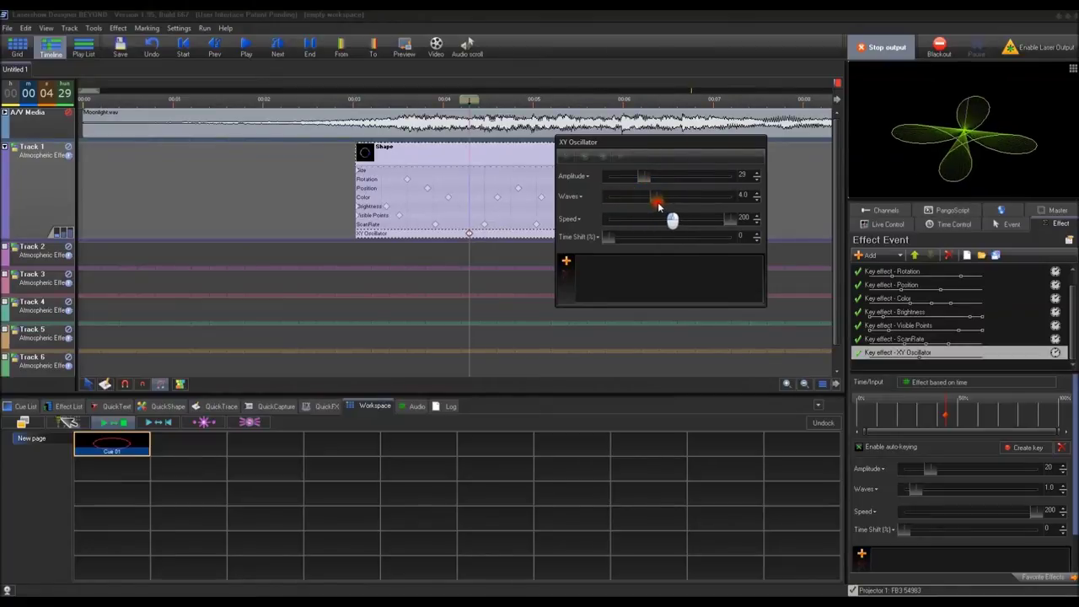
drag(641, 183, 638, 181)
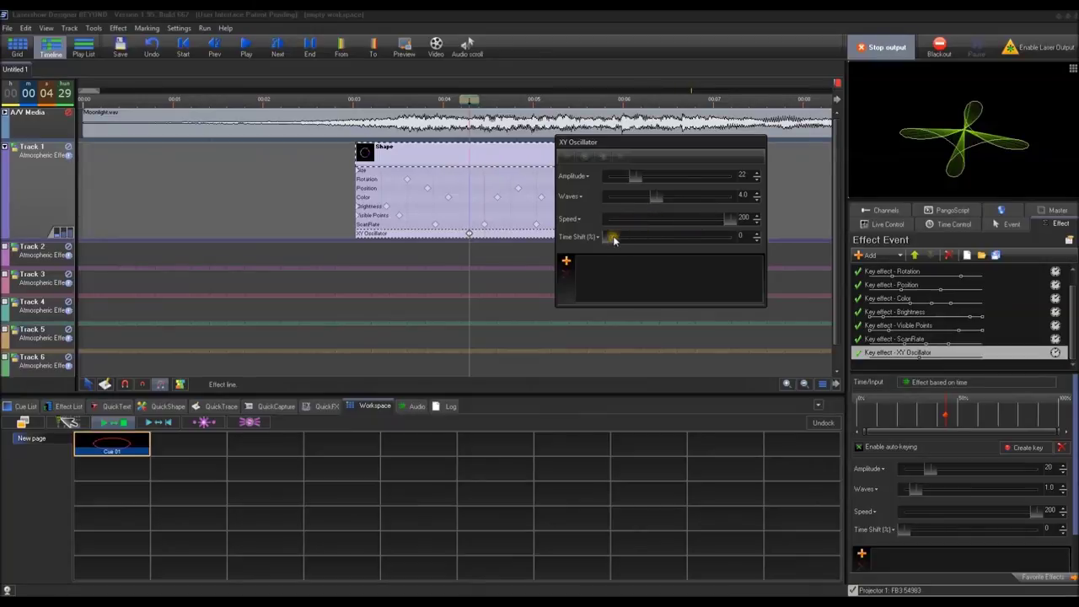
drag(717, 218, 723, 218)
drag(478, 240, 349, 247)
drag(354, 101, 607, 135)
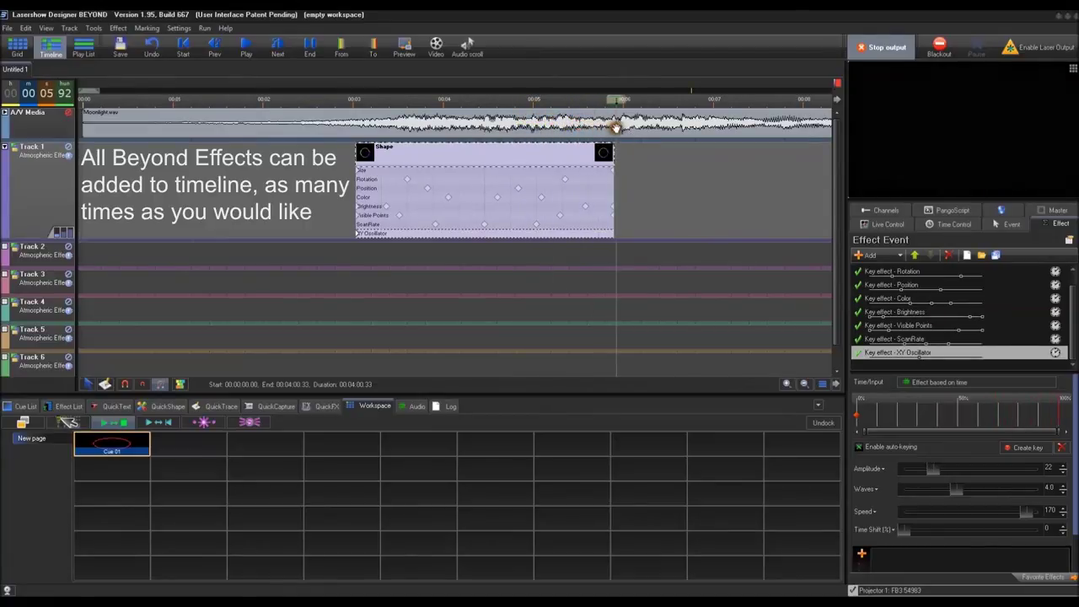
- Add a Zoom oscillating effect to the circle event
right_click(477, 172)
click(503, 178)
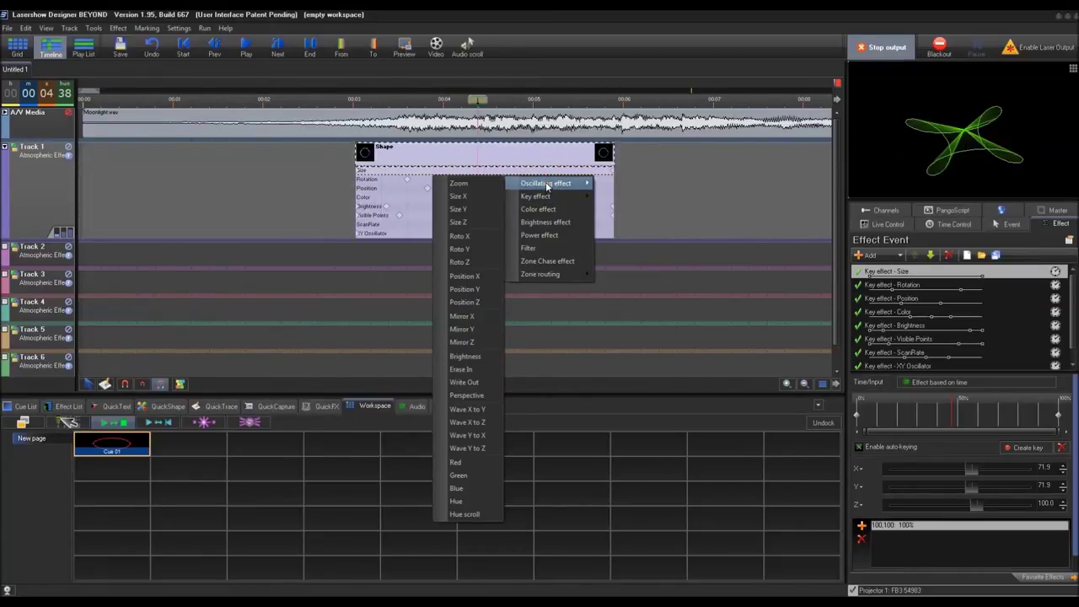
click(487, 188)
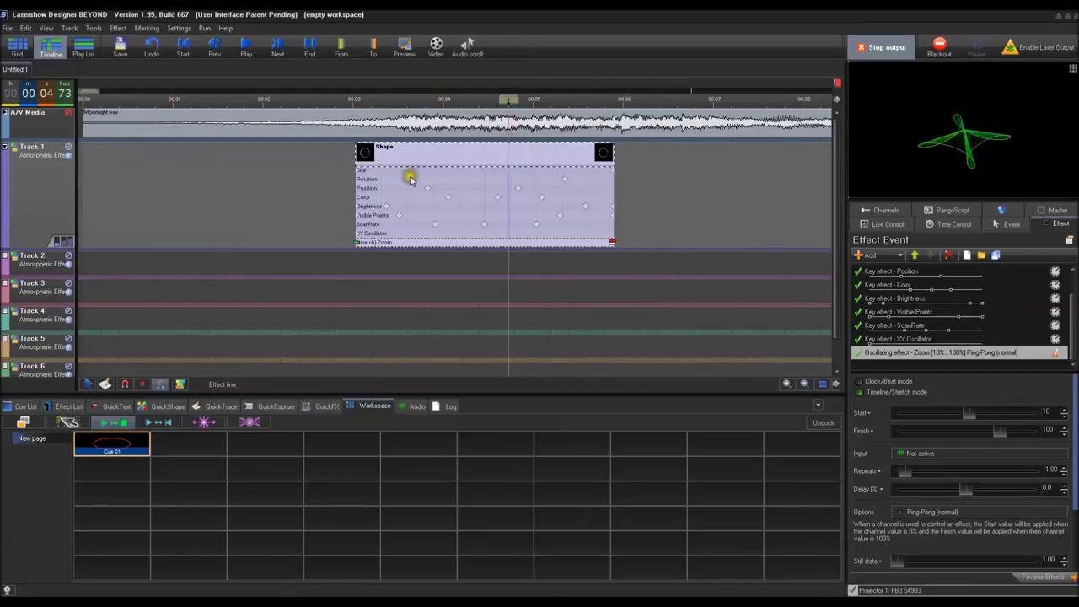
- Delete the Size key at the start of the circle event and scrub through the animation to preview the zoom
click(355, 169)
right_click(355, 169)
click(388, 177)
key(space)
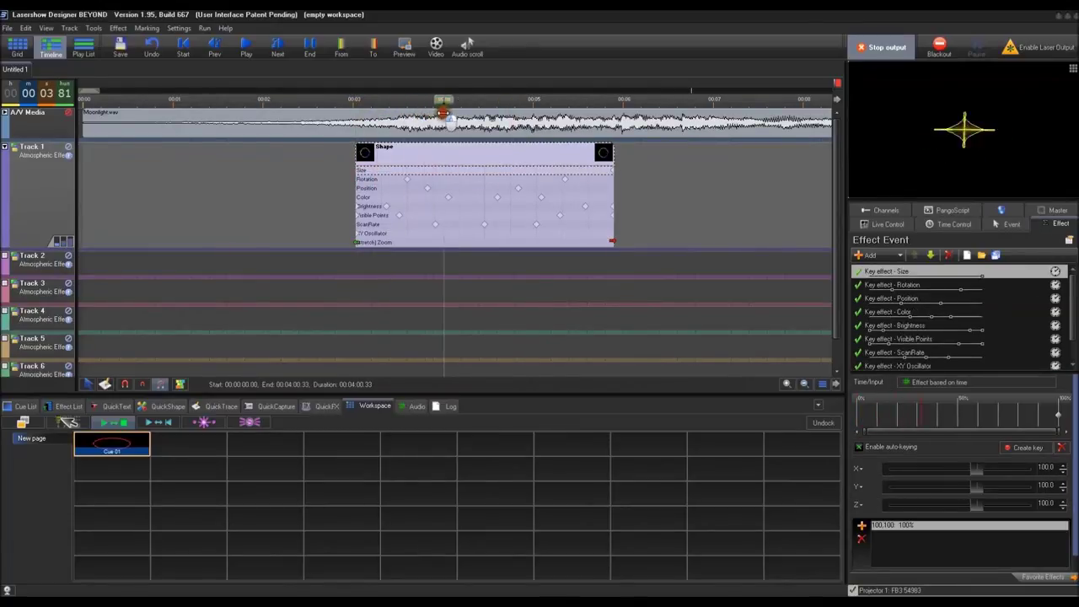
drag(616, 114, 494, 139)
- Shorten the Zoom oscillating effect to end at about 4.46 seconds and set its Repeats to 2
click(458, 242)
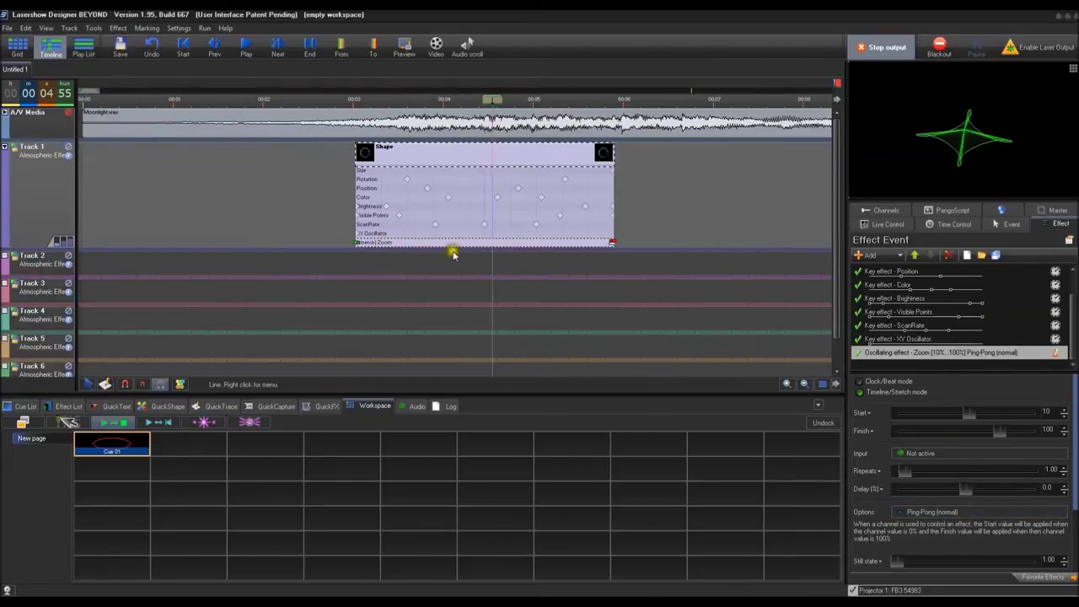
drag(906, 470, 912, 468)
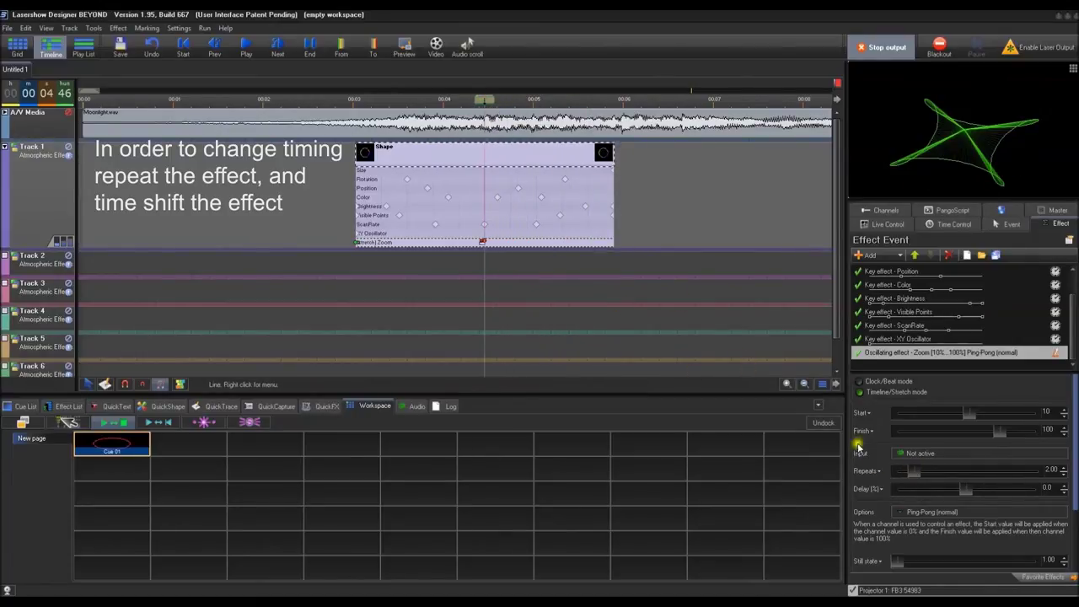
- Open the waveform options of the Zoom oscillating effect
click(936, 511)
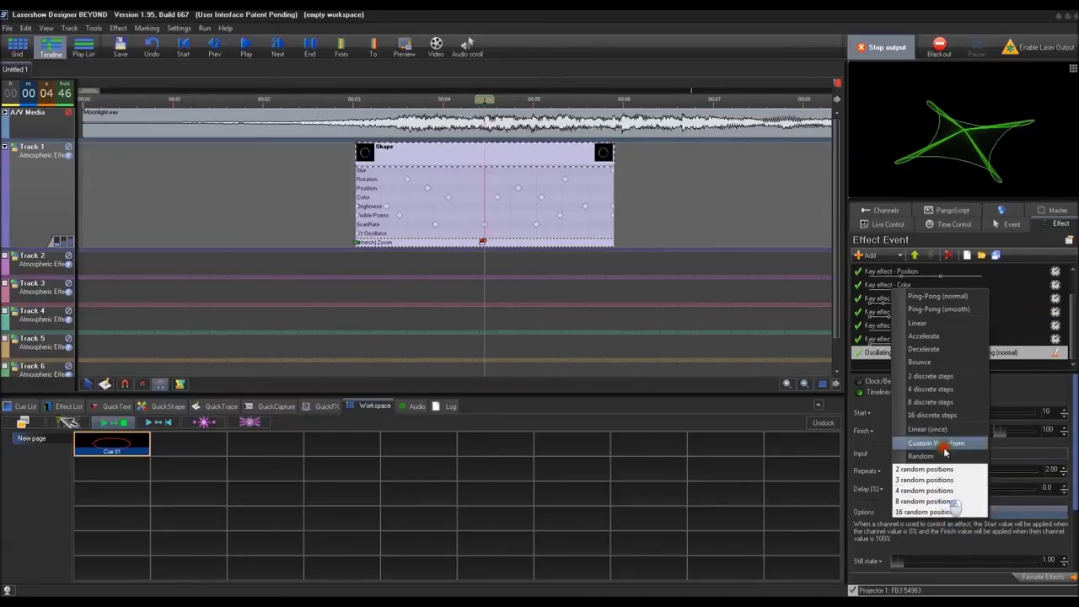
- Set the oscillating Zoom effect's waveform to Ping-Pong (smooth) and scrub the timeline to preview it
click(953, 309)
mouse_move(482, 99)
mouse_down()
mouse_move(398, 100)
mouse_move(565, 101)
mouse_move(608, 118)
mouse_move(513, 127)
mouse_move(532, 132)
mouse_move(487, 145)
mouse_move(587, 135)
mouse_move(607, 143)
mouse_move(491, 169)
mouse_up()
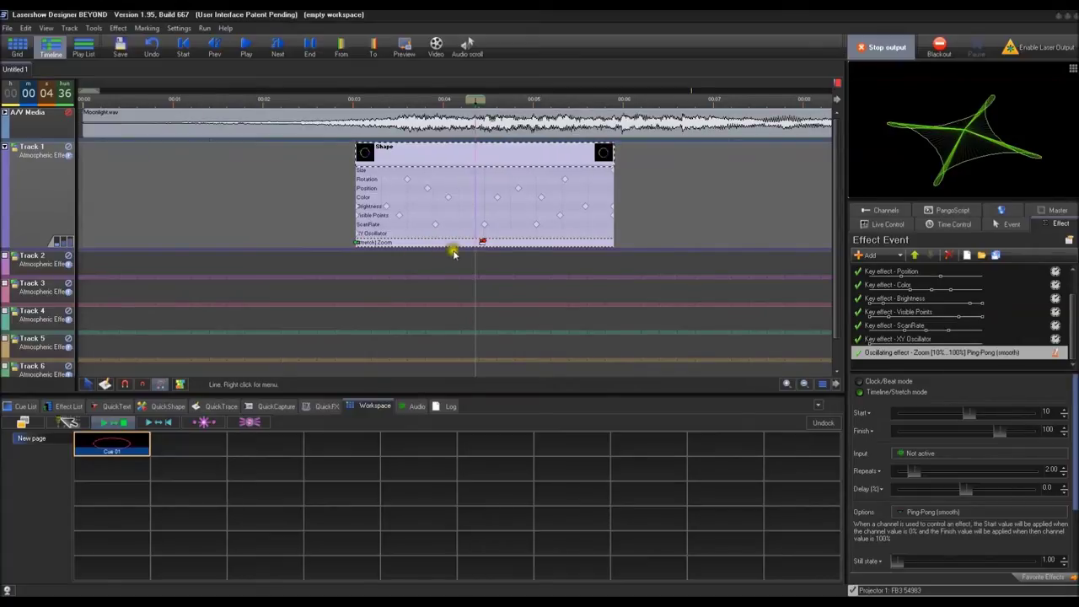
- Select the keyframes across the Shape event's effect rows as a group and clear the selection again
right_click(479, 175)
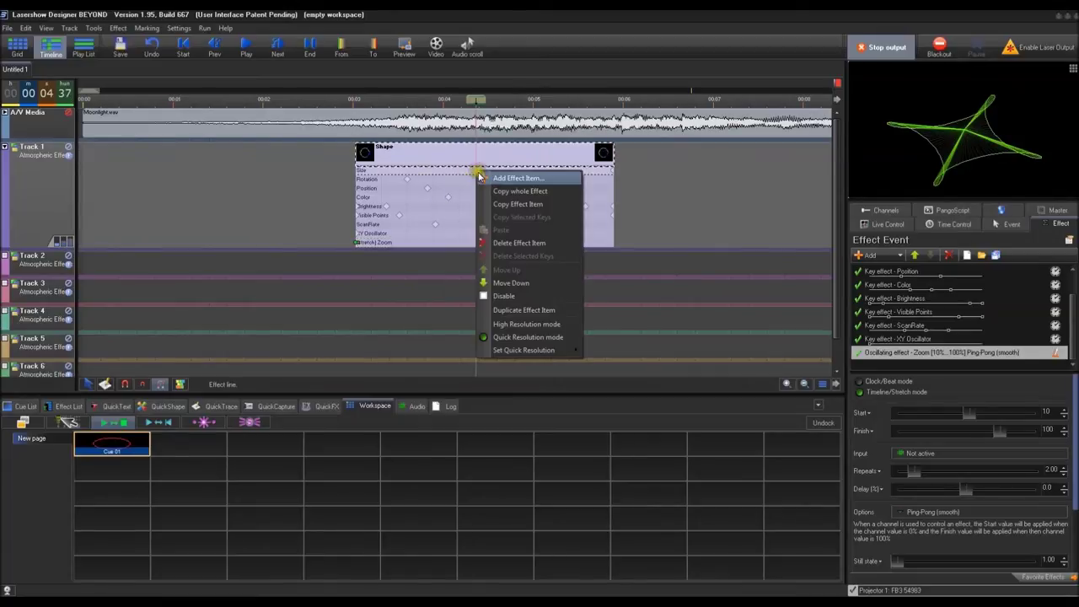
click(319, 179)
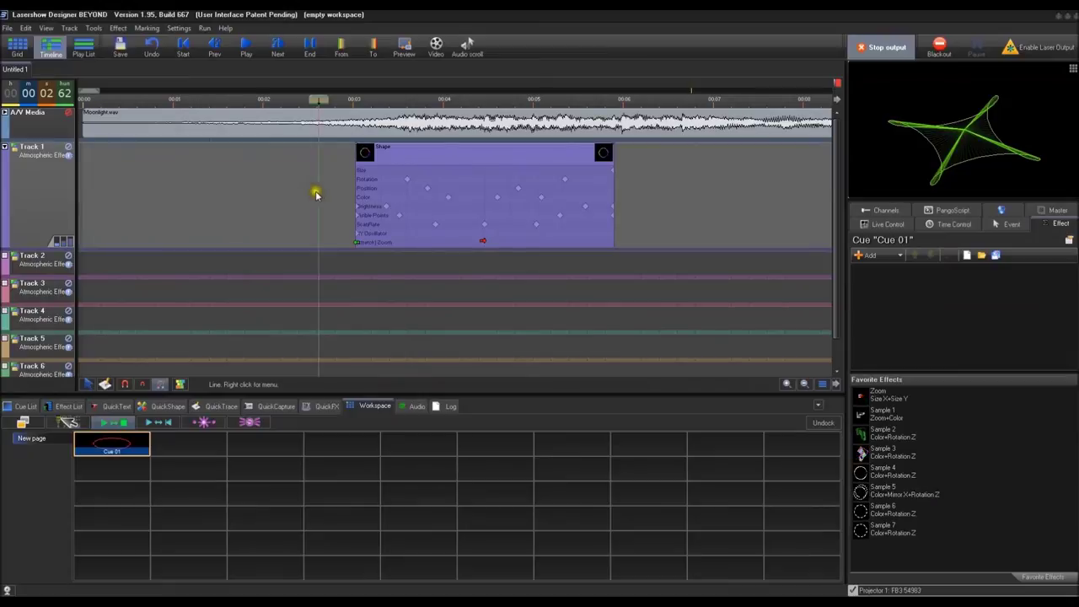
click(445, 167)
drag(363, 169, 532, 220)
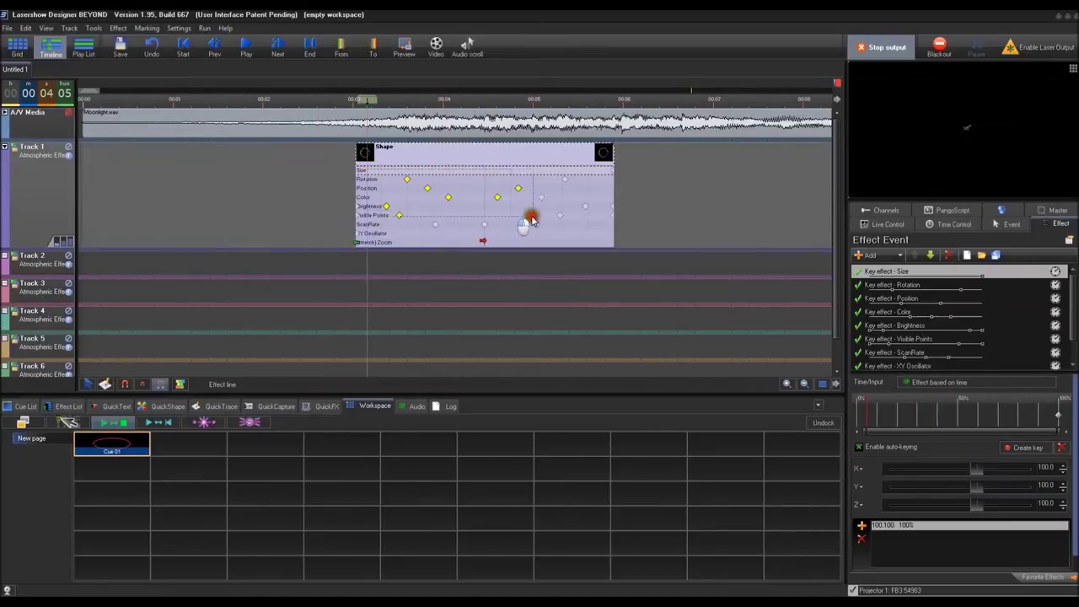
click(620, 245)
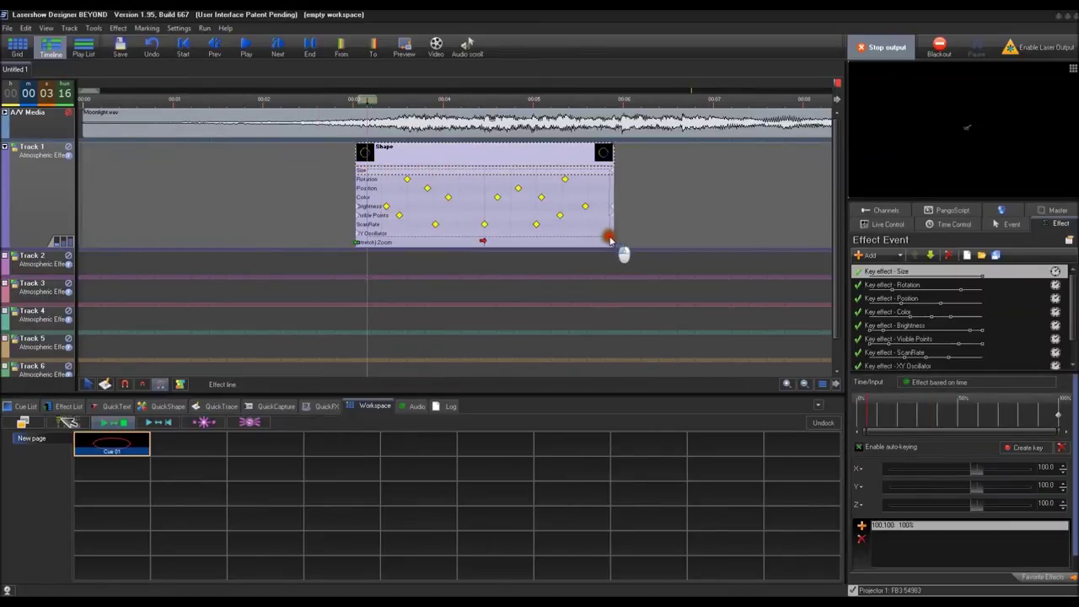
click(504, 171)
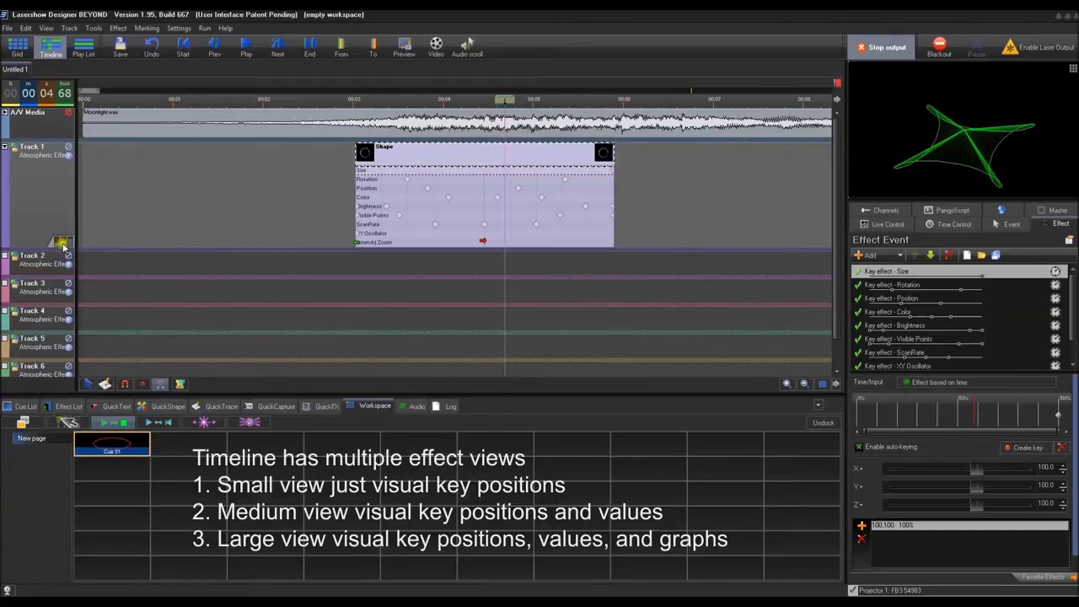
- Compare Track 1's medium and large effect views, examining key values and graphs, and return to the small view
click(62, 243)
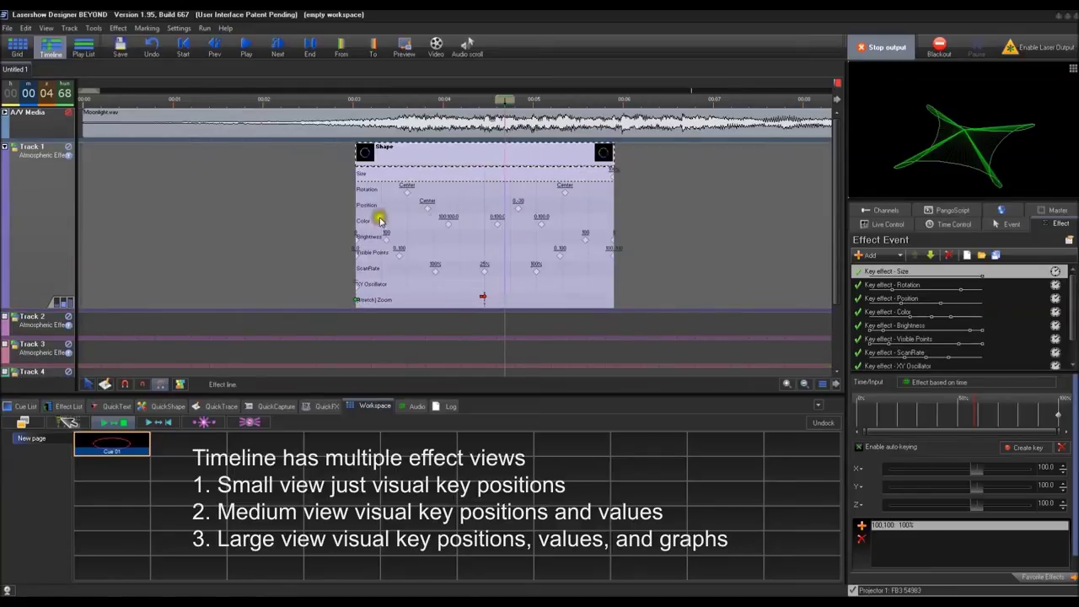
click(71, 306)
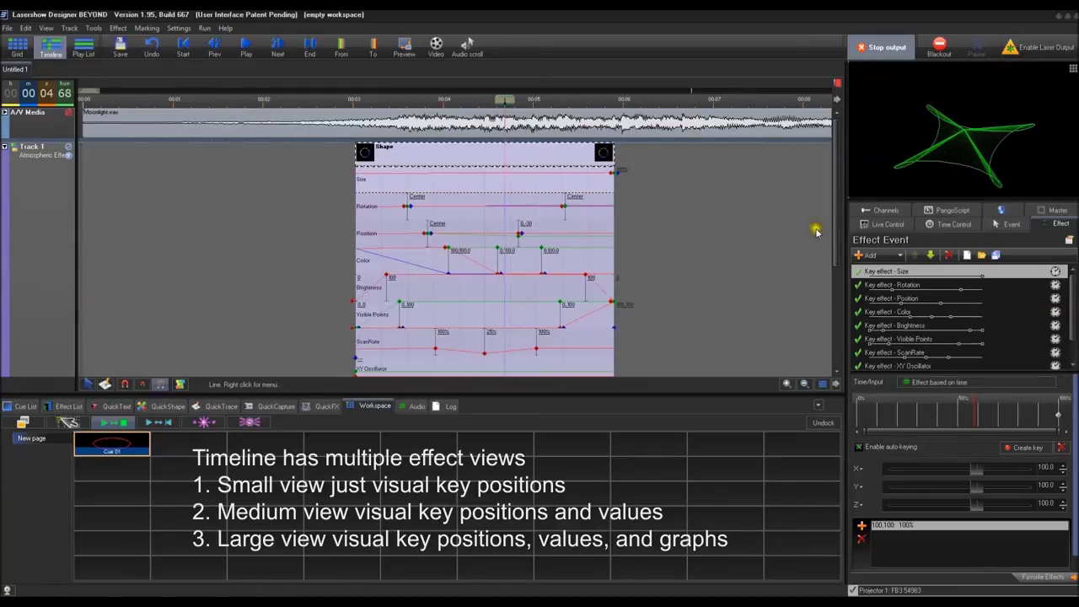
scroll(838, 242, down, 1)
drag(838, 242, 837, 247)
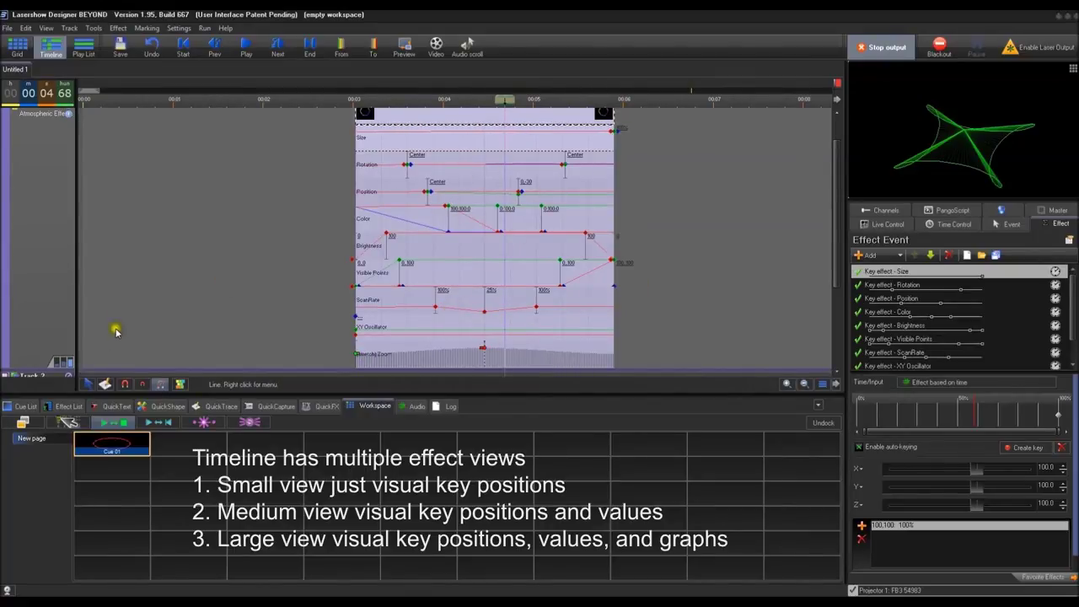
click(68, 363)
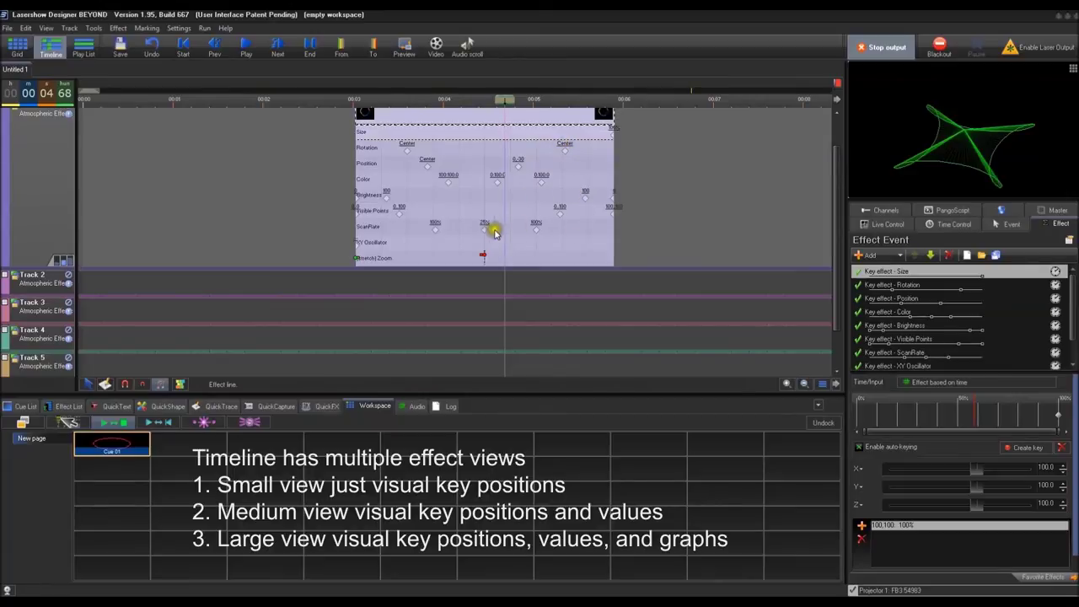
click(67, 263)
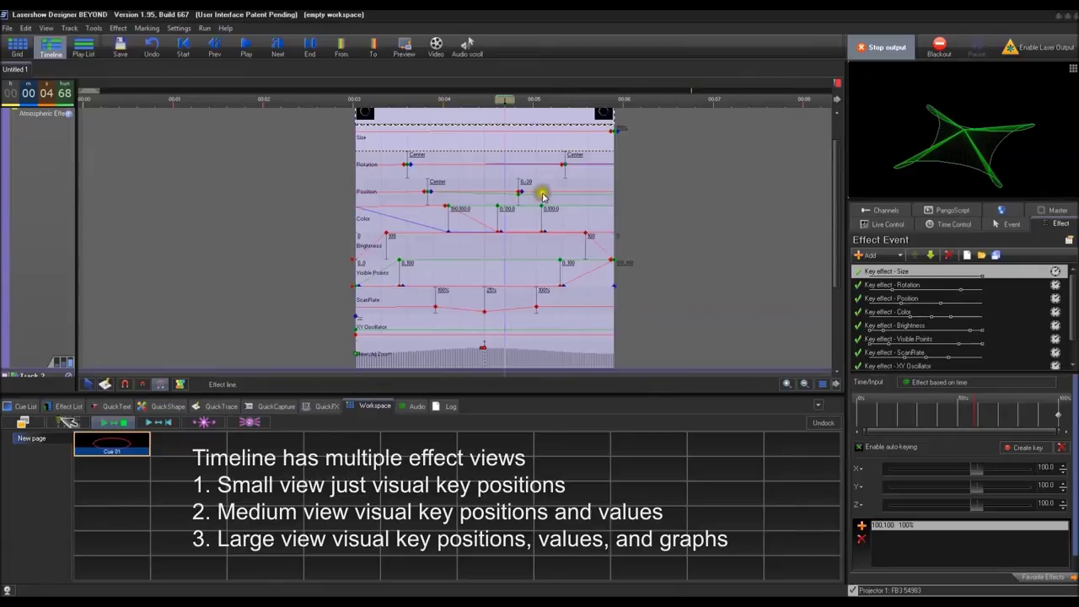
click(61, 362)
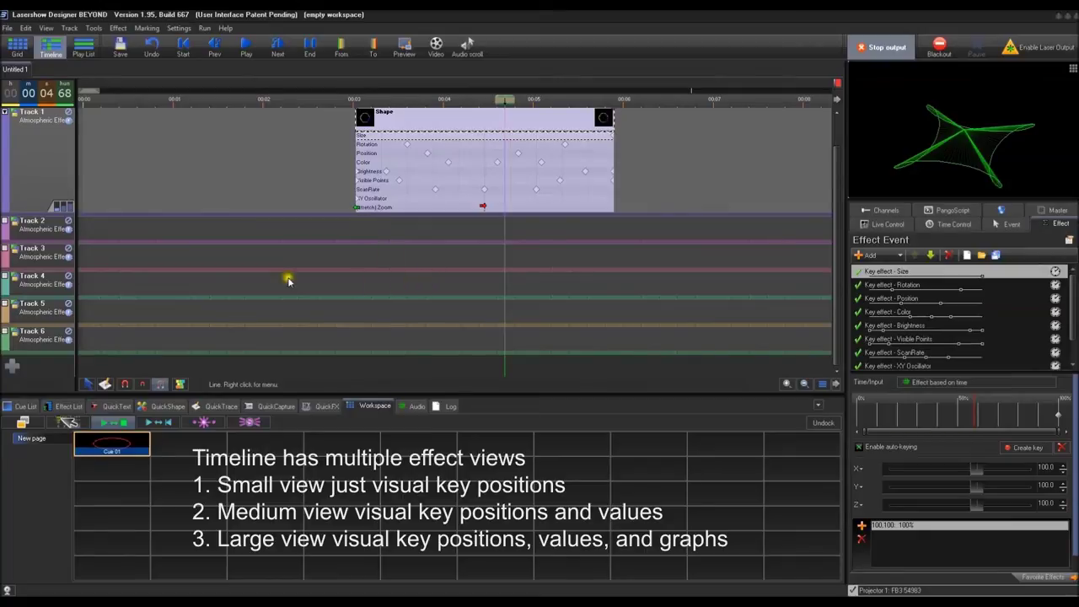
click(72, 211)
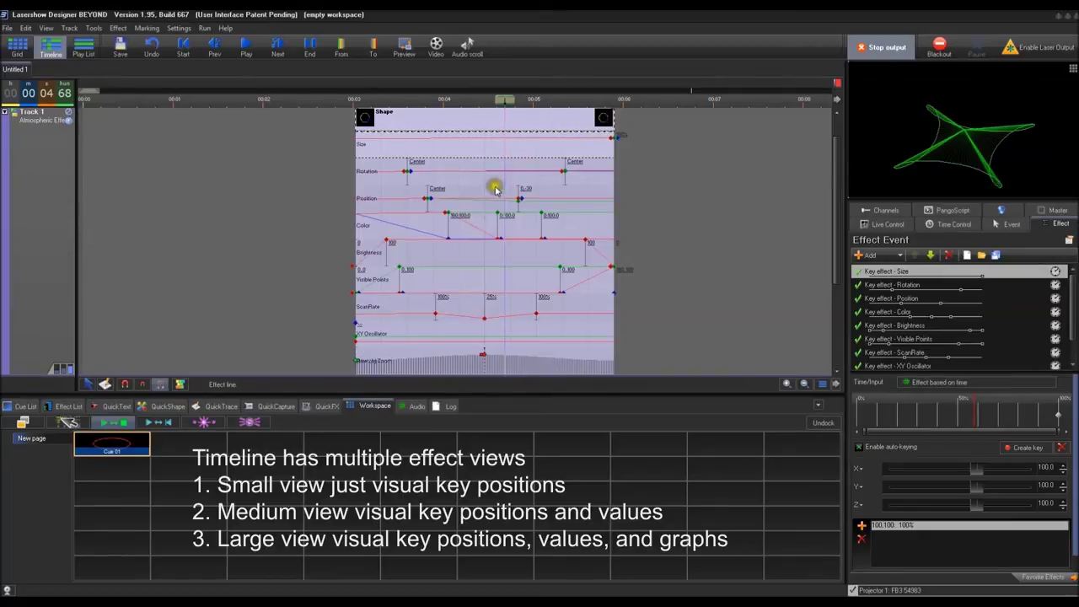
click(61, 373)
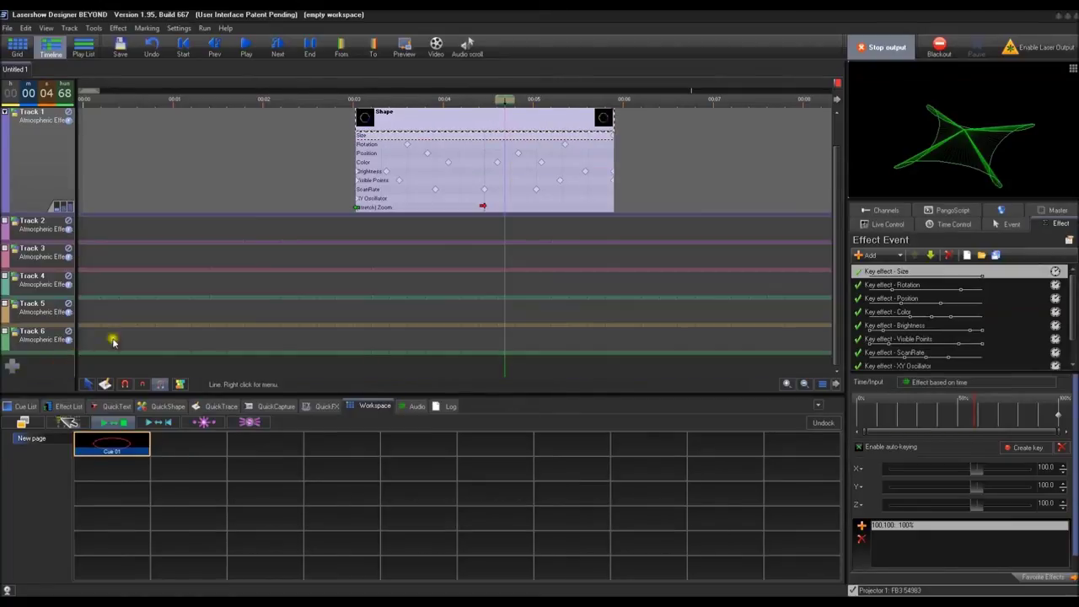
- Add an effect line to Track 1
click(279, 187)
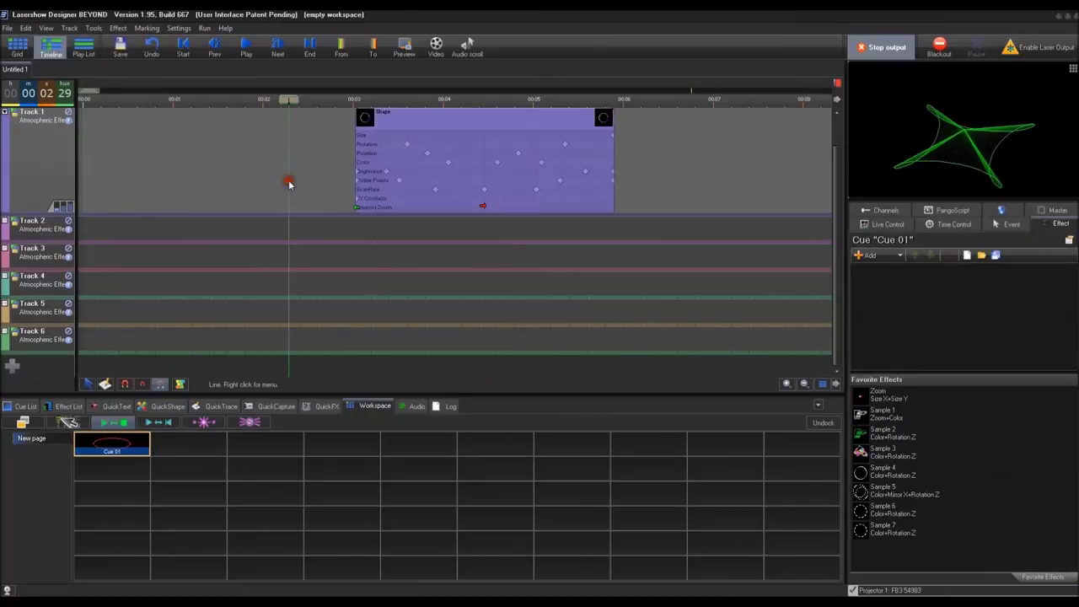
click(433, 133)
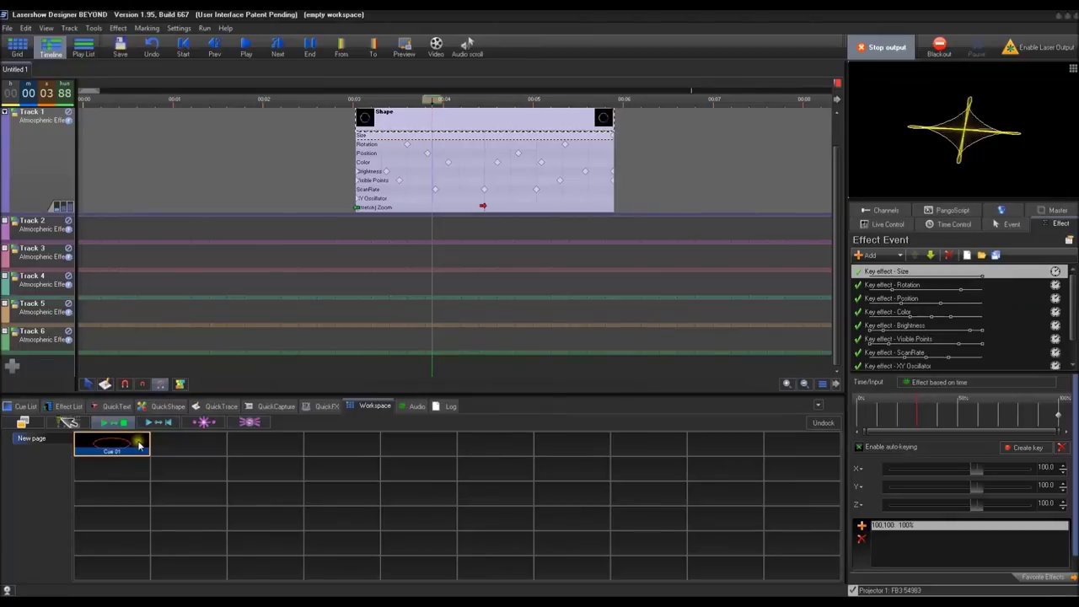
right_click(58, 152)
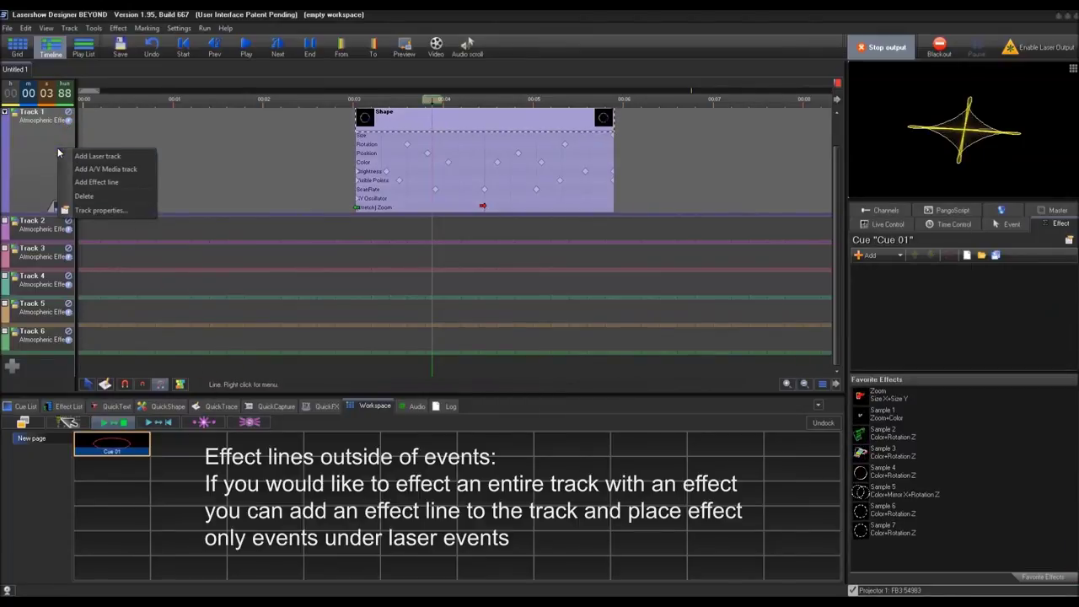
click(107, 184)
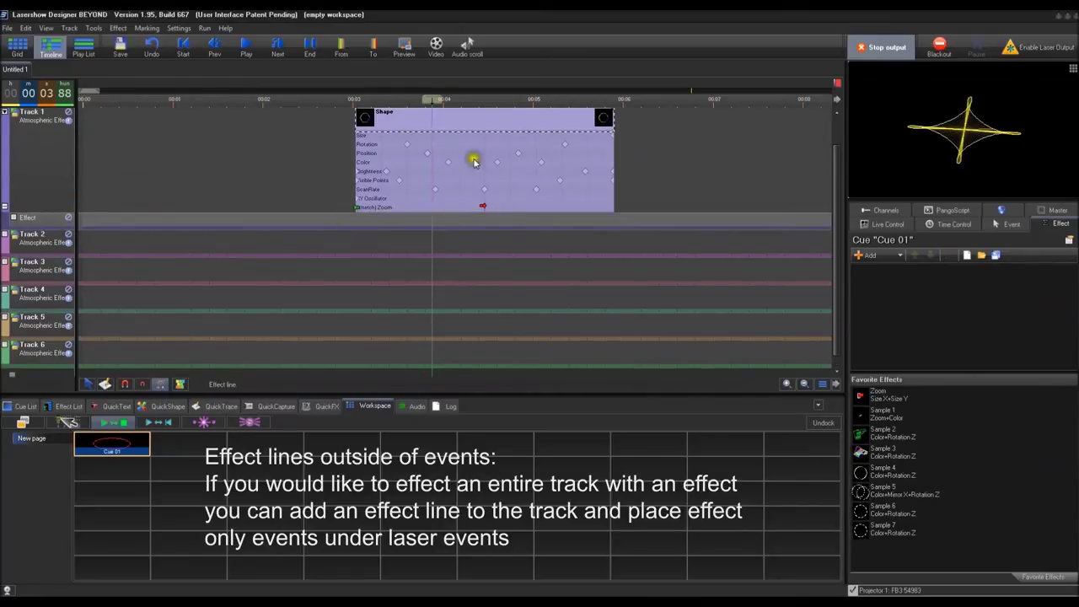
- Copy the Shape event and paste two copies behind it on Track 1, starting just past 00:06 and 00:09
scroll(465, 219, down, 2)
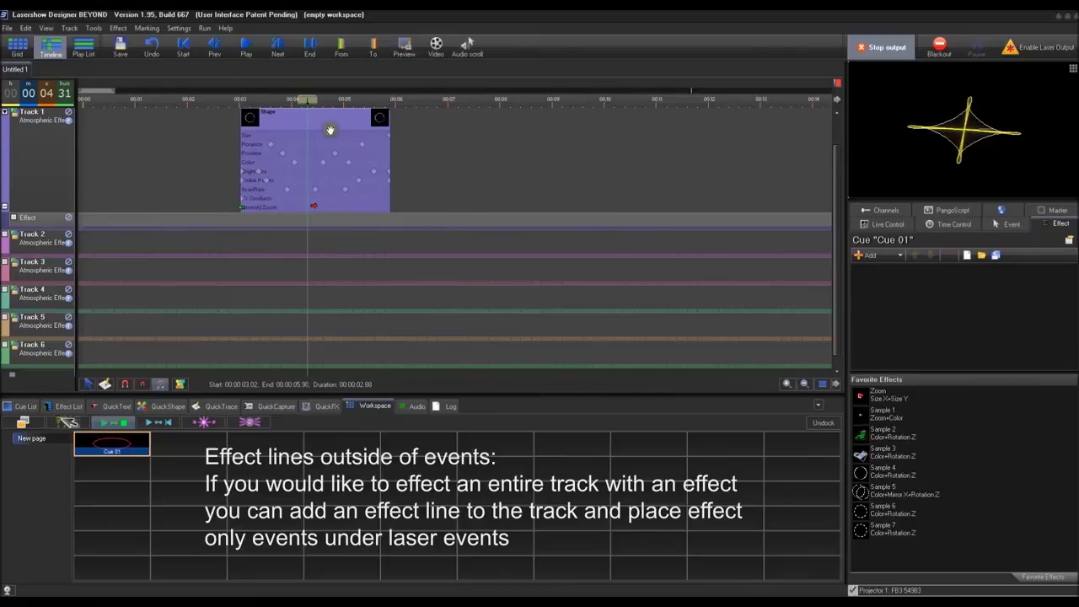
right_click(319, 129)
click(351, 266)
click(397, 126)
right_click(404, 125)
click(438, 165)
right_click(564, 127)
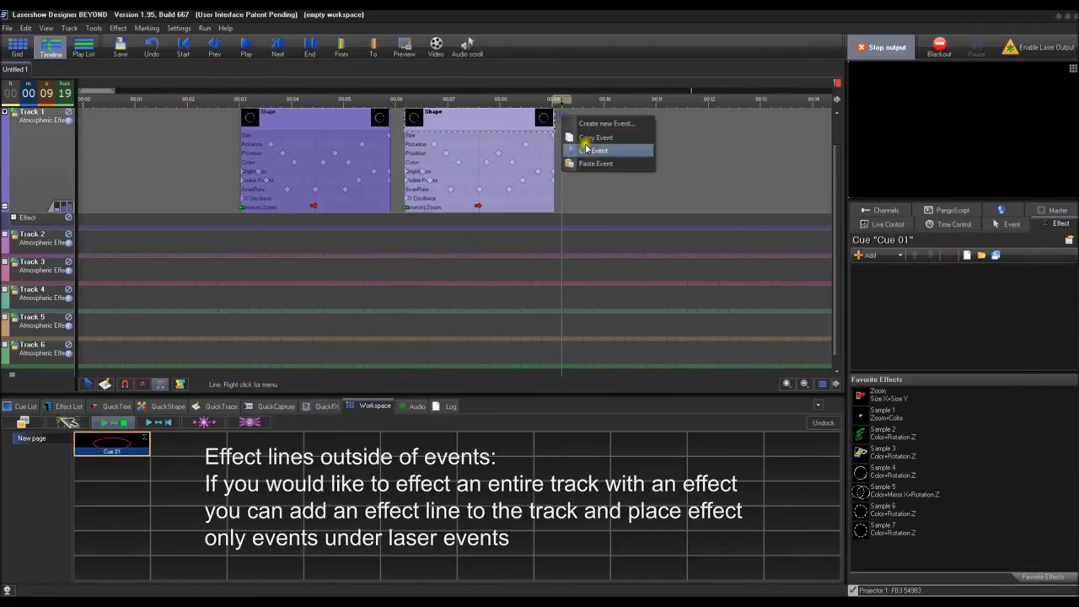
click(601, 165)
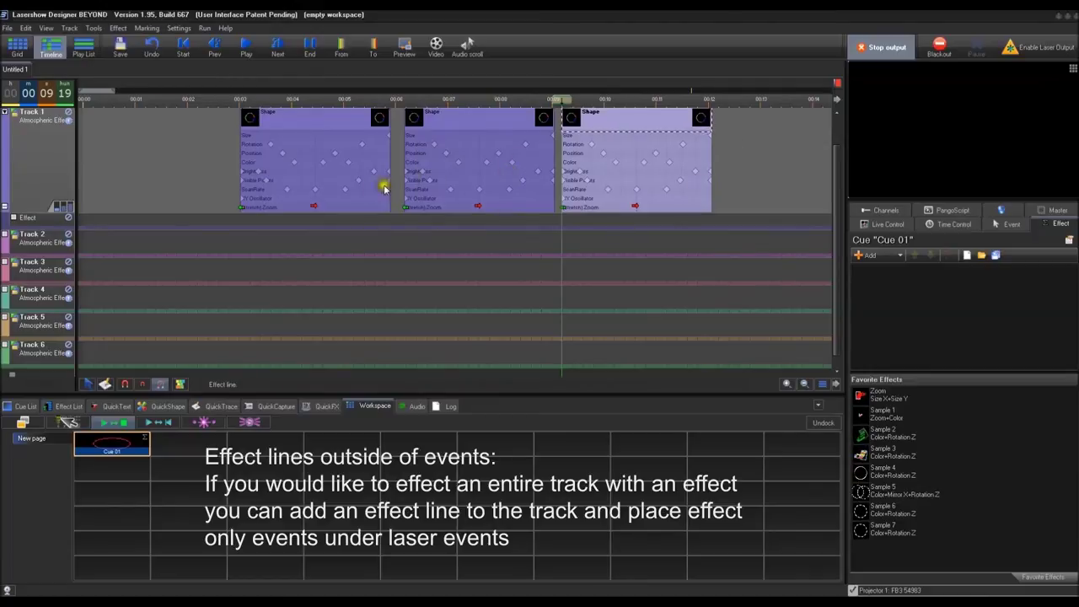
- Create an empty effect event on Track 1's effect line and stretch it beneath all three Shape events, from 3.02 to 12.06 s
click(349, 225)
click(372, 231)
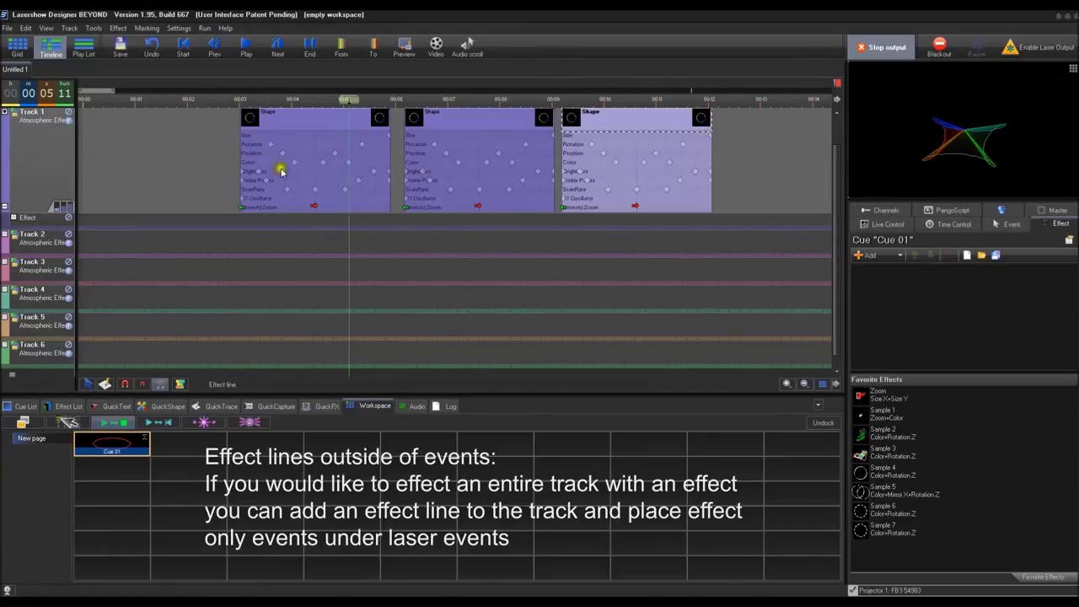
double_click(239, 221)
click(243, 221)
drag(255, 228, 307, 229)
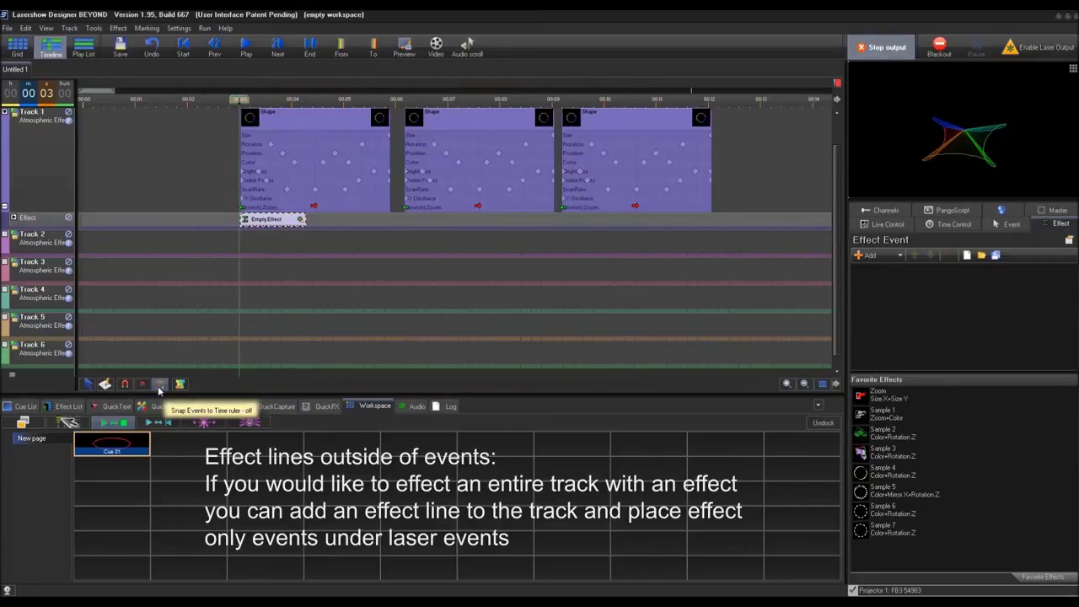
click(244, 221)
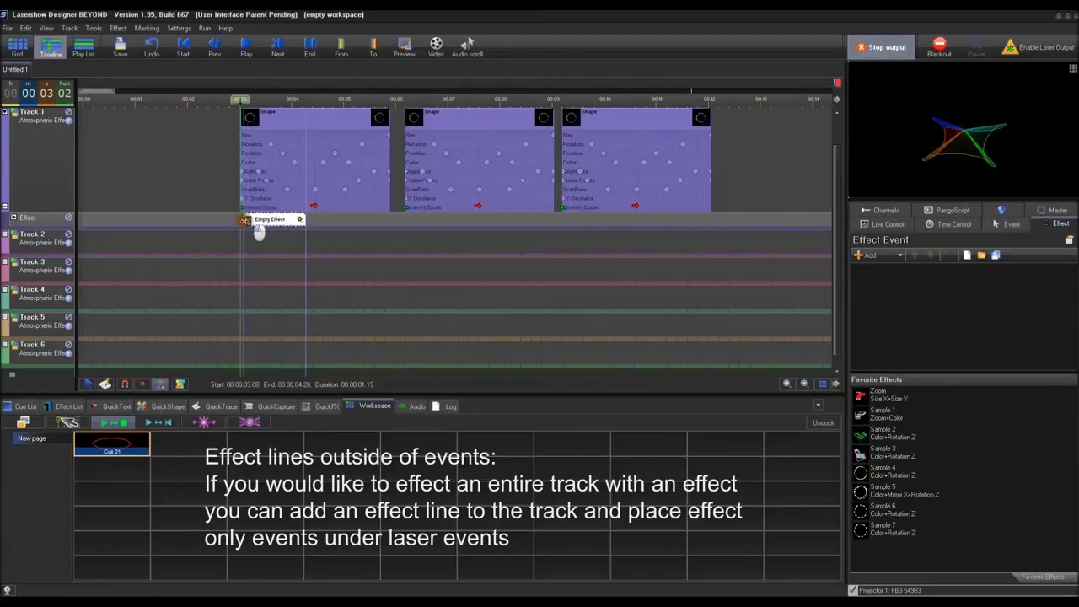
drag(306, 222, 710, 224)
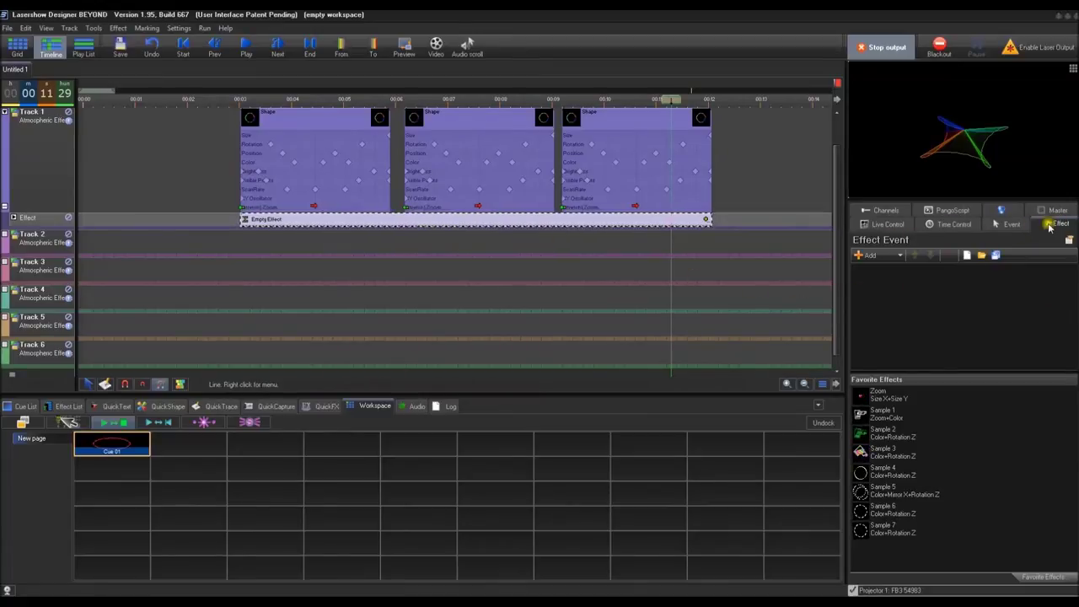
- Add a Rotation key effect to the long effect event under the three shapes
click(503, 221)
right_click(504, 222)
click(501, 221)
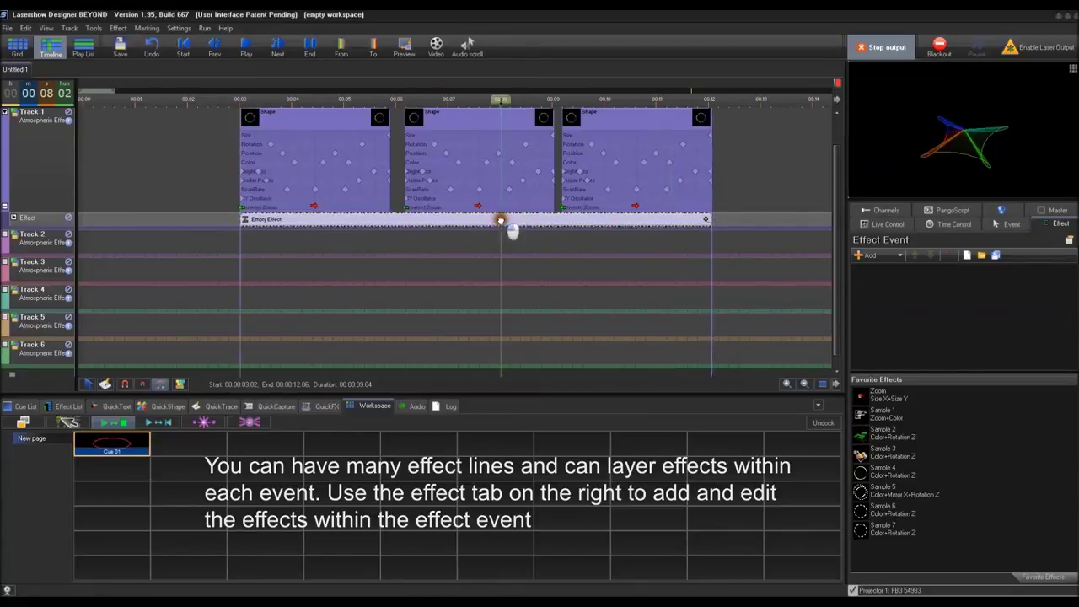
click(898, 255)
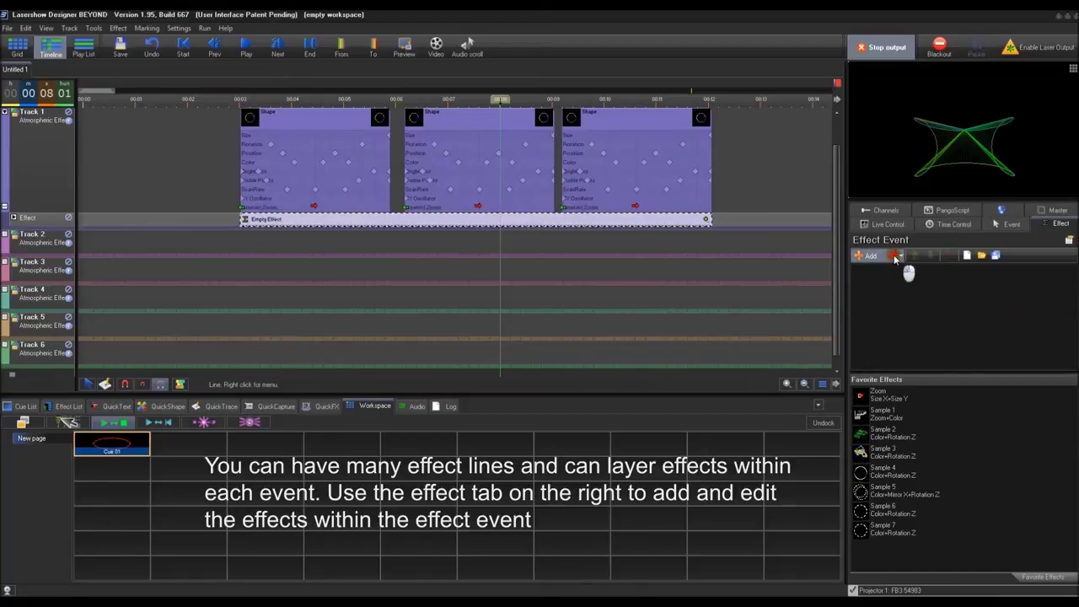
mouse_move(898, 289)
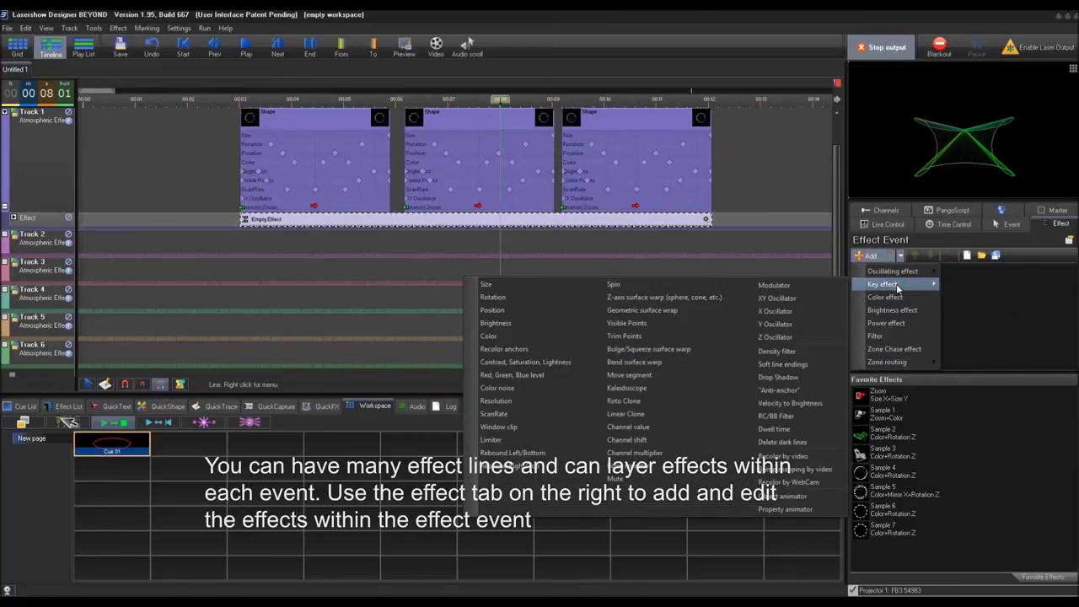
click(546, 301)
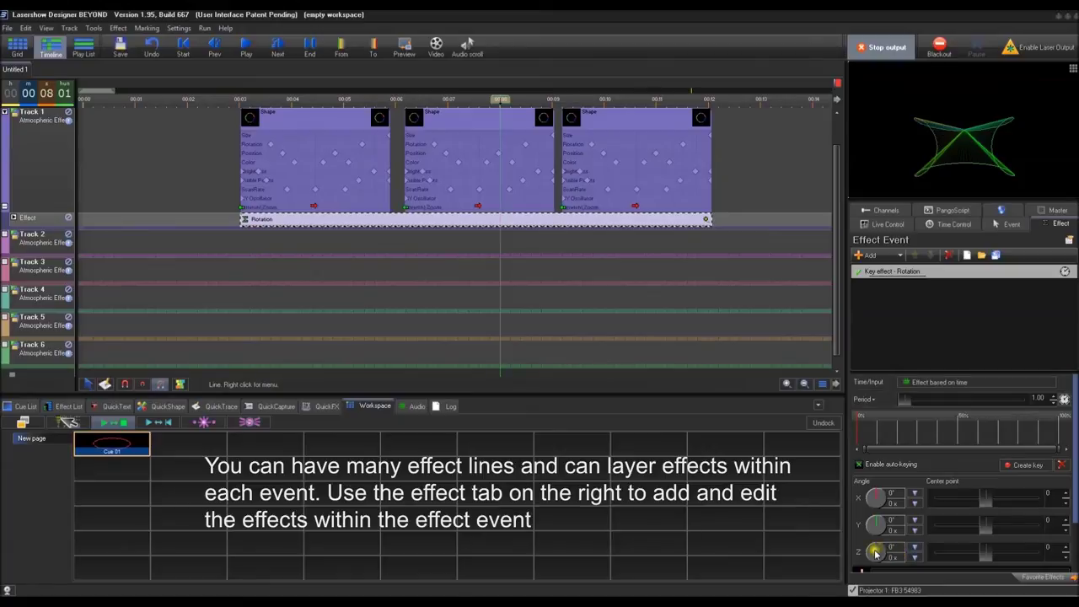
- Key the rotation's Z angle at 100° at the start and at a different angle at the end, and scrub to preview
click(857, 425)
drag(856, 425, 847, 384)
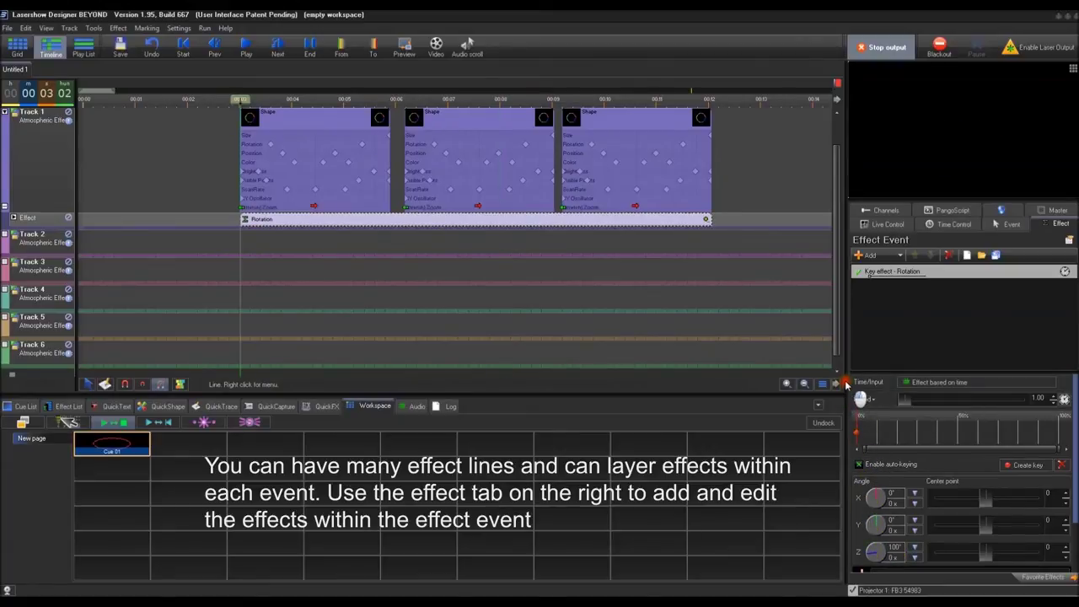
click(1046, 447)
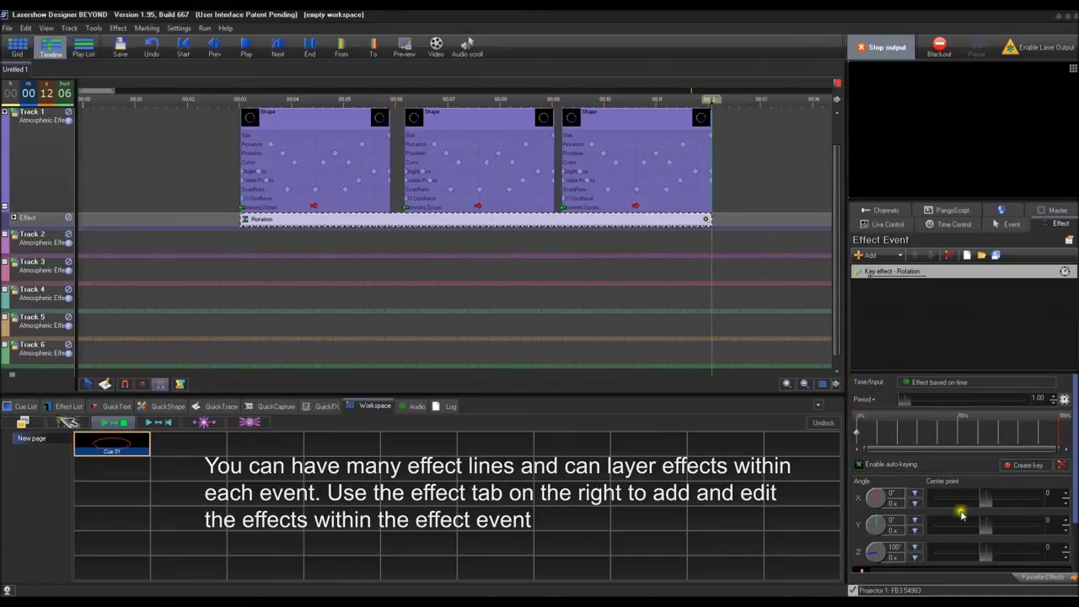
drag(892, 572, 882, 606)
drag(854, 559, 882, 592)
drag(241, 100, 611, 219)
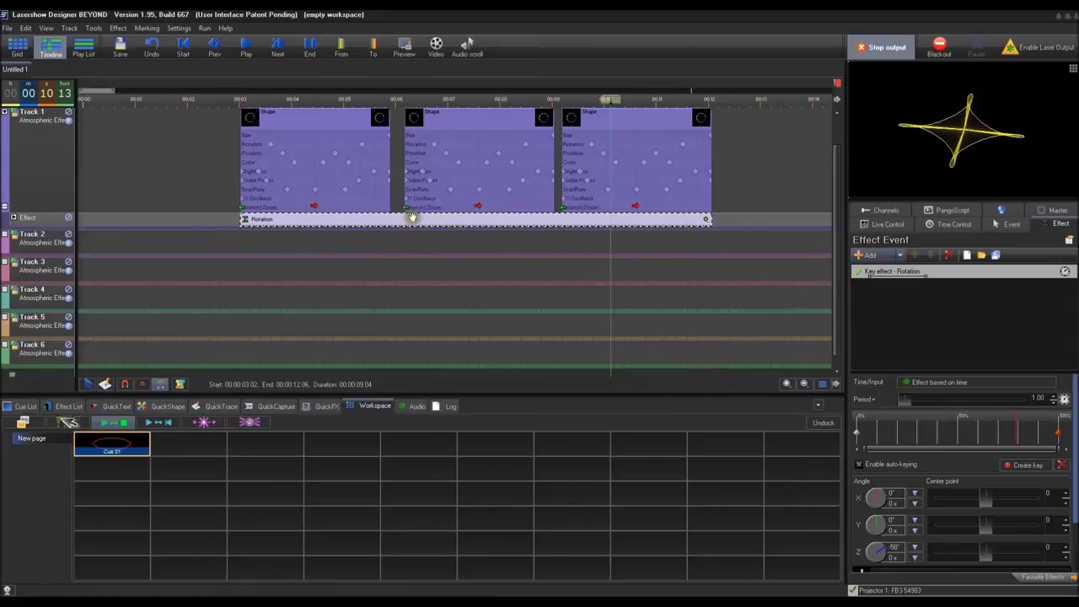
- Add a Brightness key effect to the same effect event
click(874, 255)
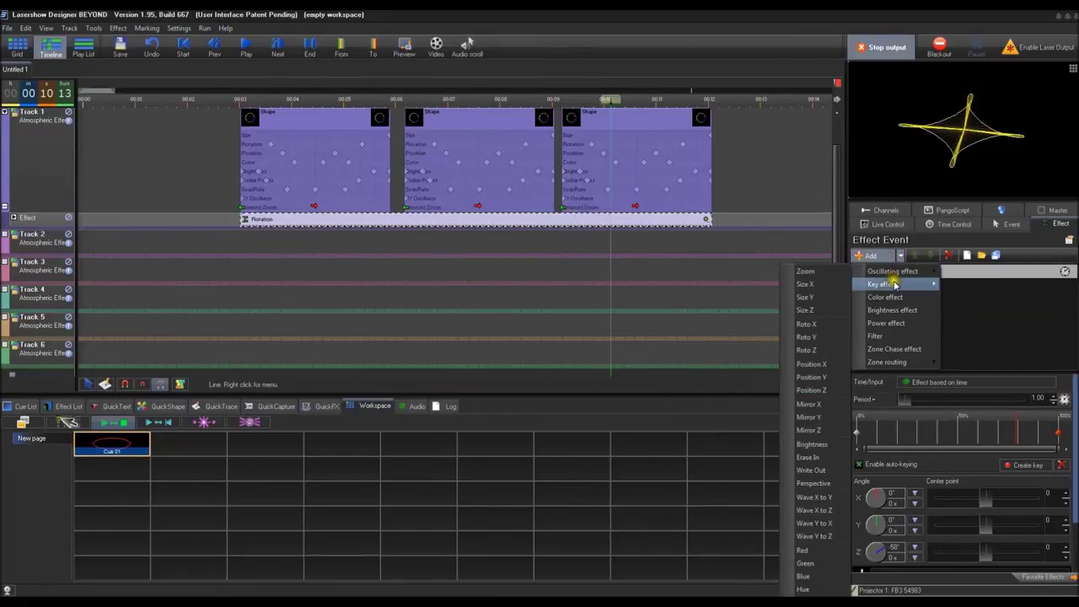
mouse_move(882, 284)
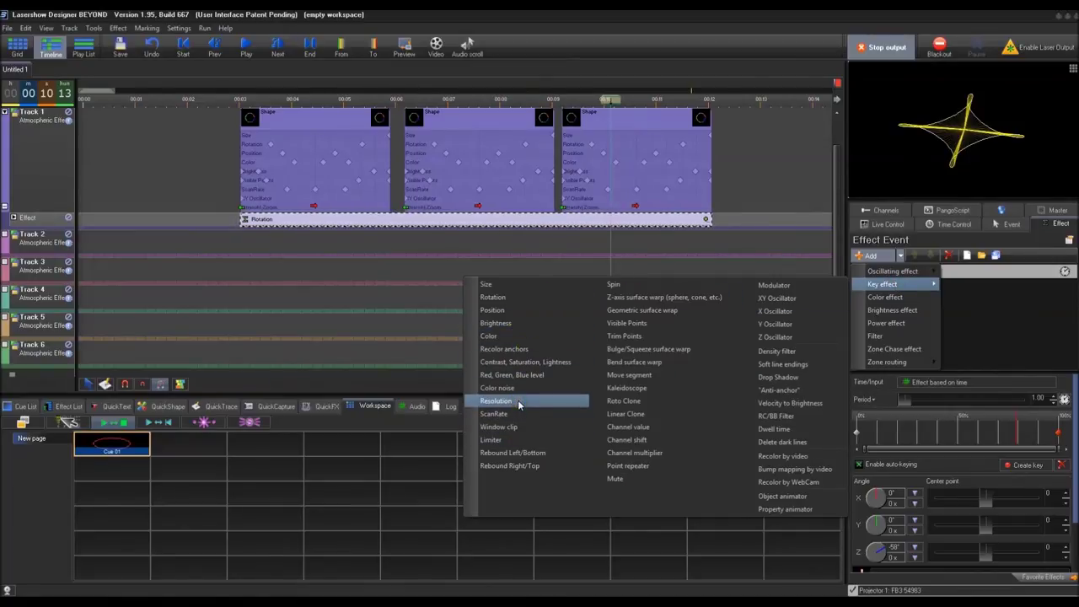
click(511, 325)
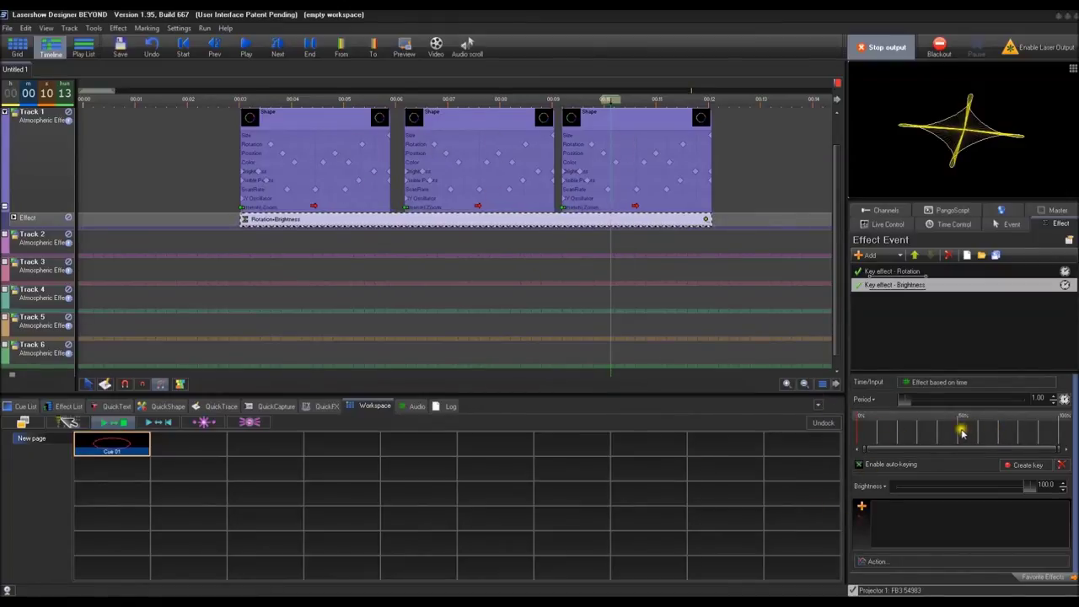
- Key the Brightness effect at about 50.6 at the start of the long effect event and scrub along the timeline to preview
drag(967, 432, 959, 434)
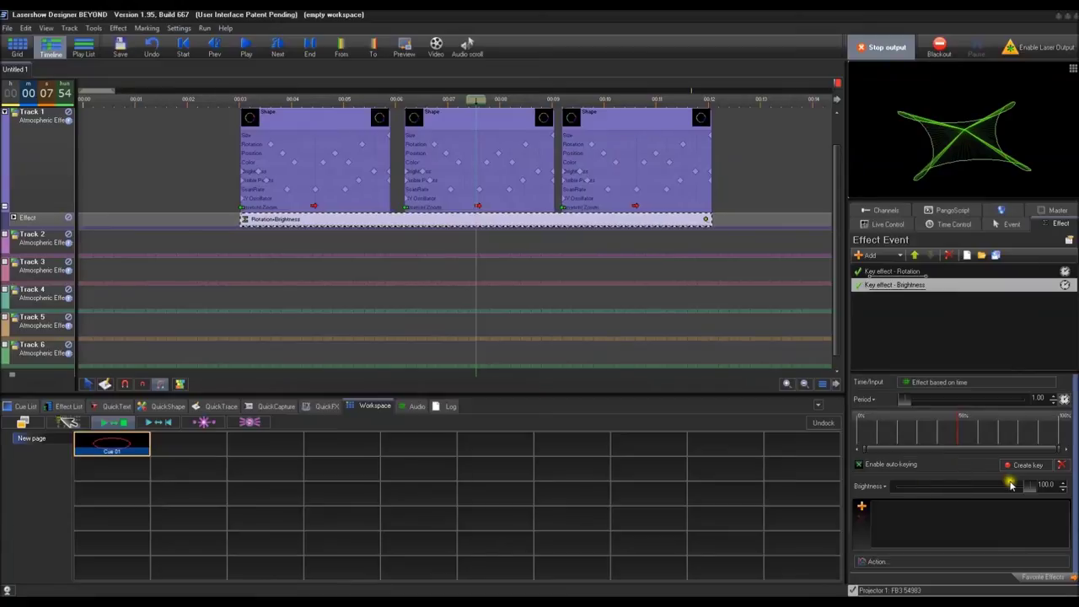
click(861, 425)
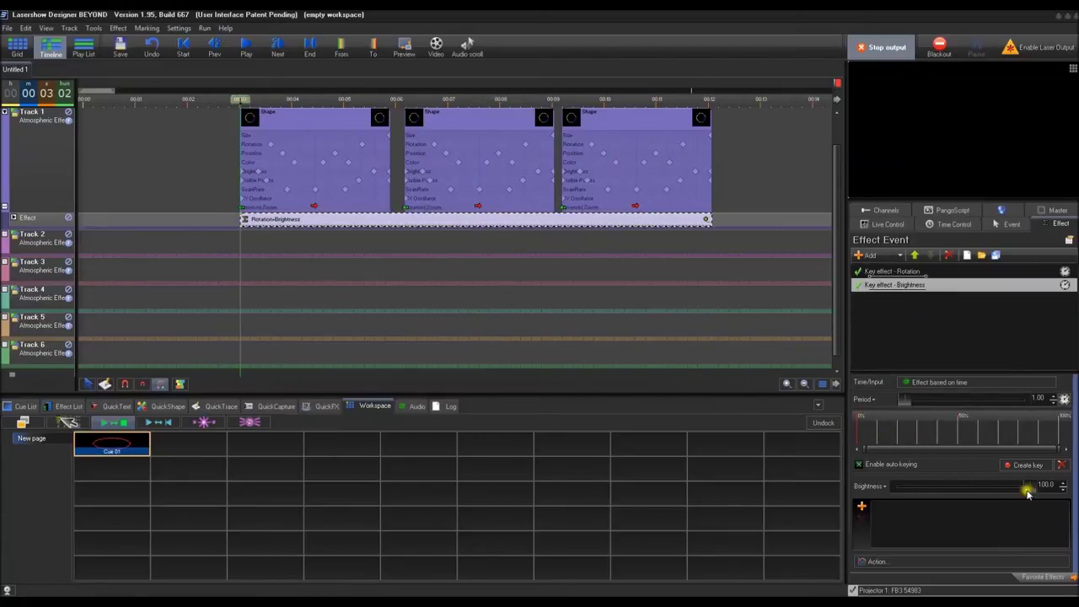
drag(1029, 487, 987, 487)
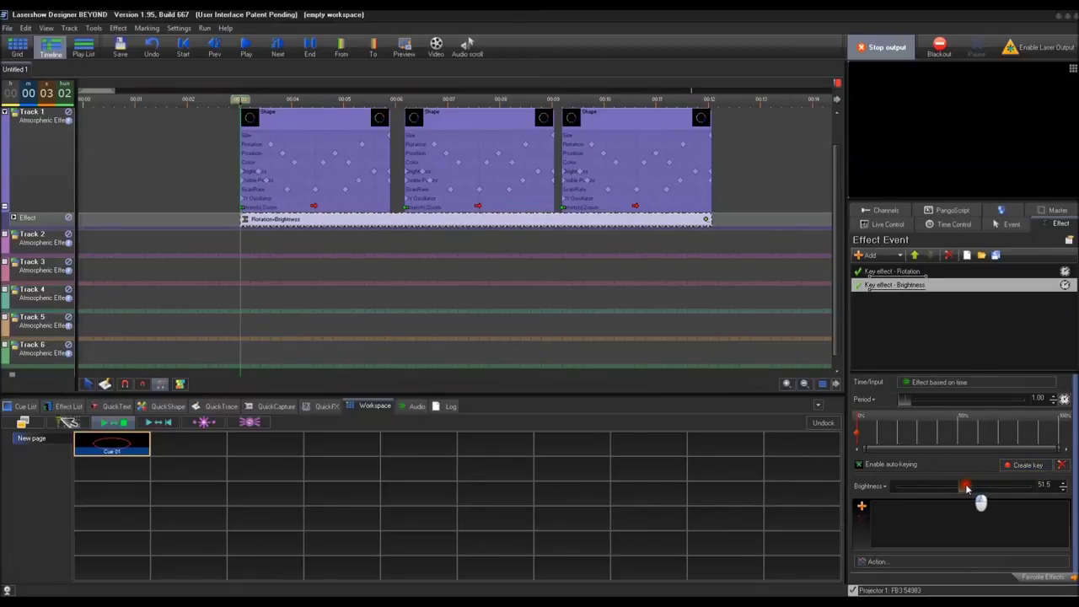
drag(966, 488, 983, 494)
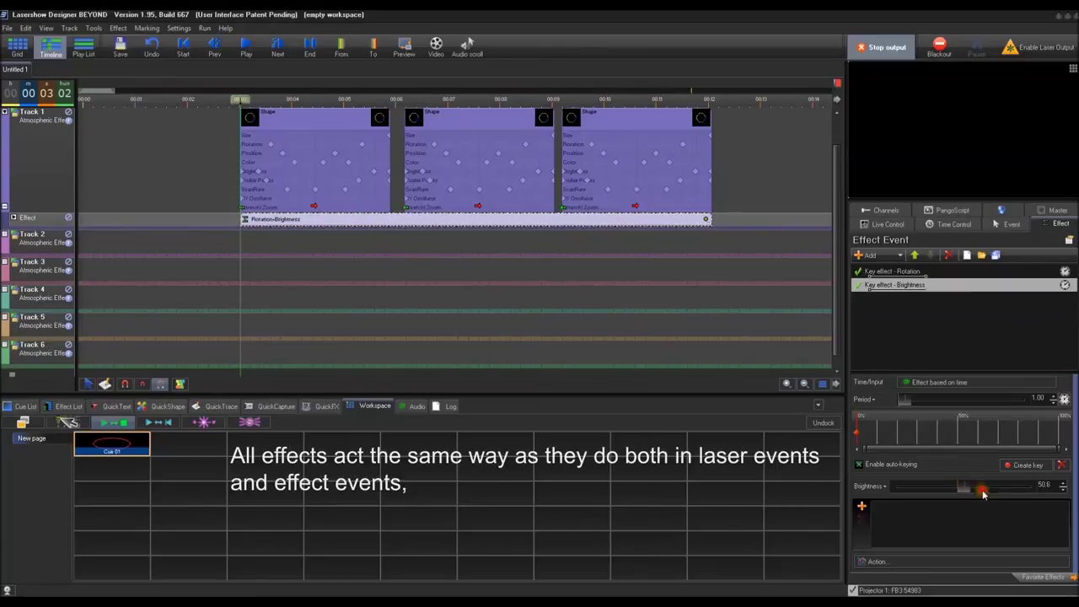
drag(243, 99, 693, 188)
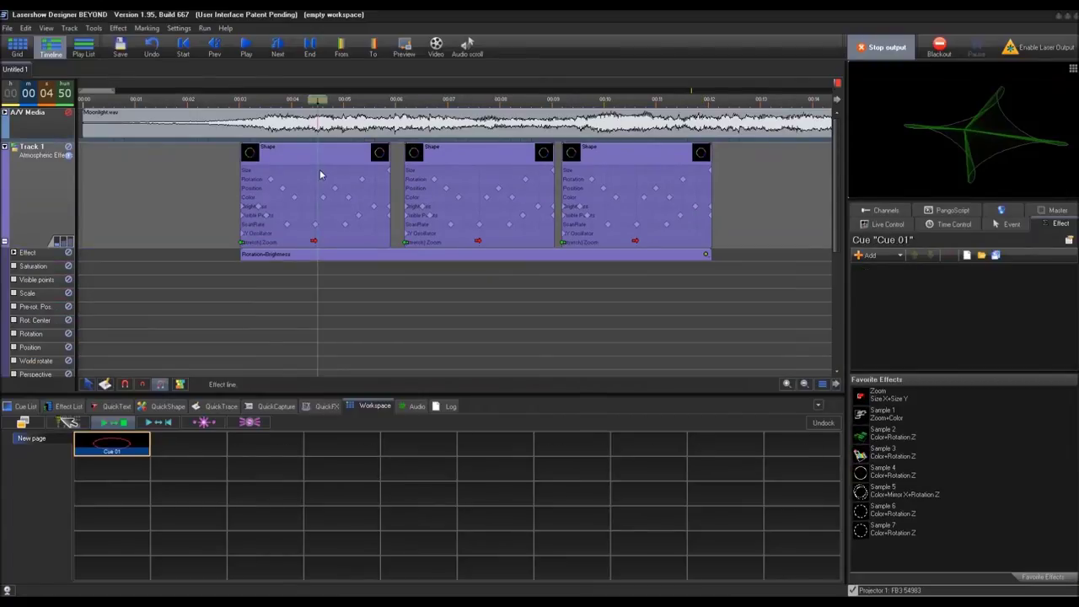
- Show the track preview area, select the first Shape event and enlarge the preview
click(411, 45)
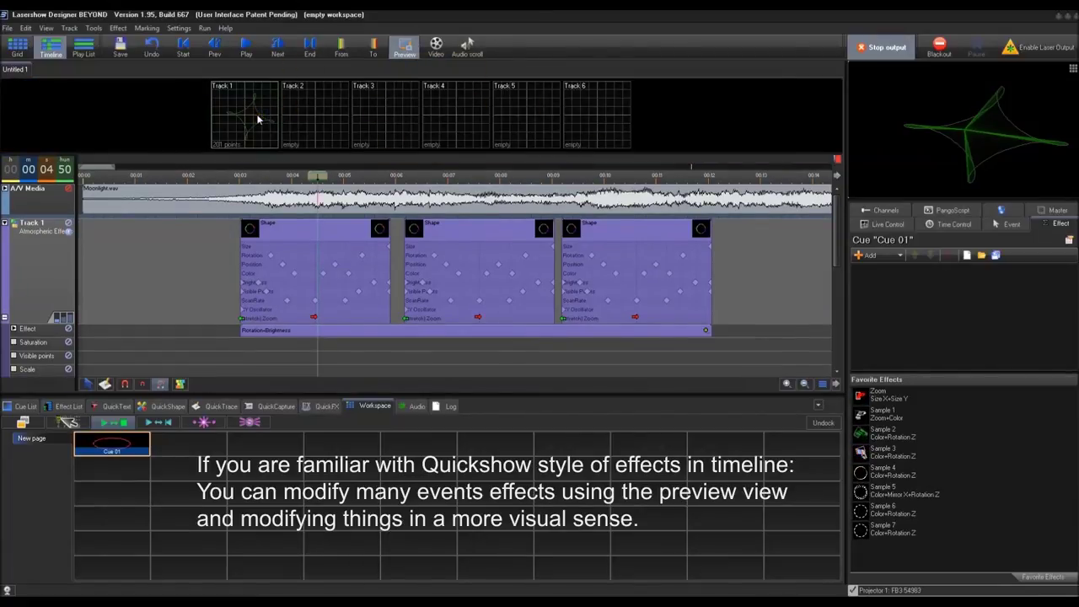
click(315, 233)
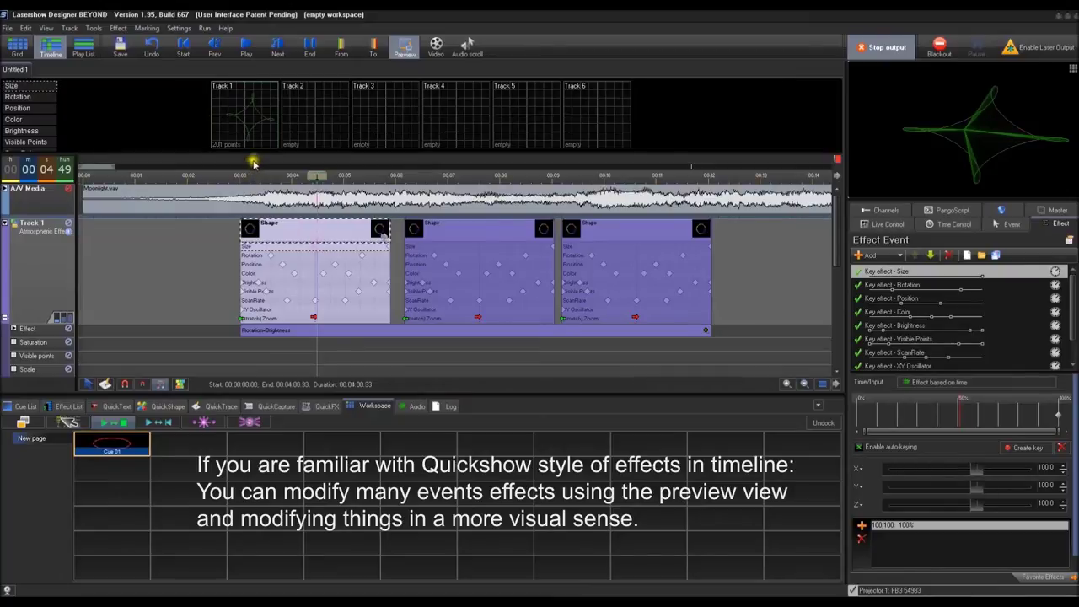
drag(255, 152, 197, 184)
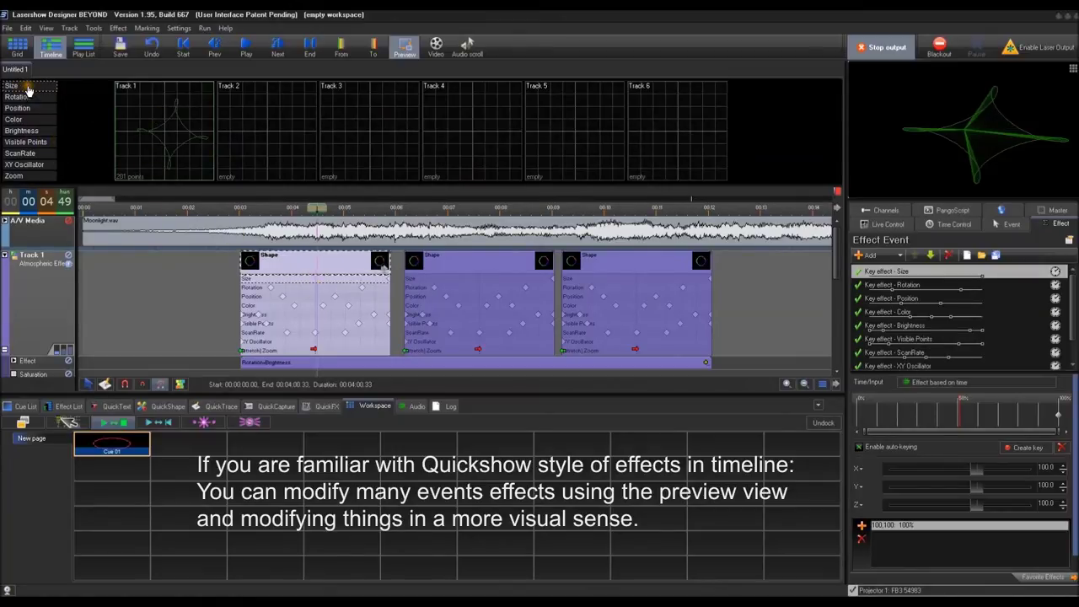
- In the Track 1 preview, key the first shape's size at 55 and its Z rotation at about -52° at the time marker
drag(178, 112, 211, 151)
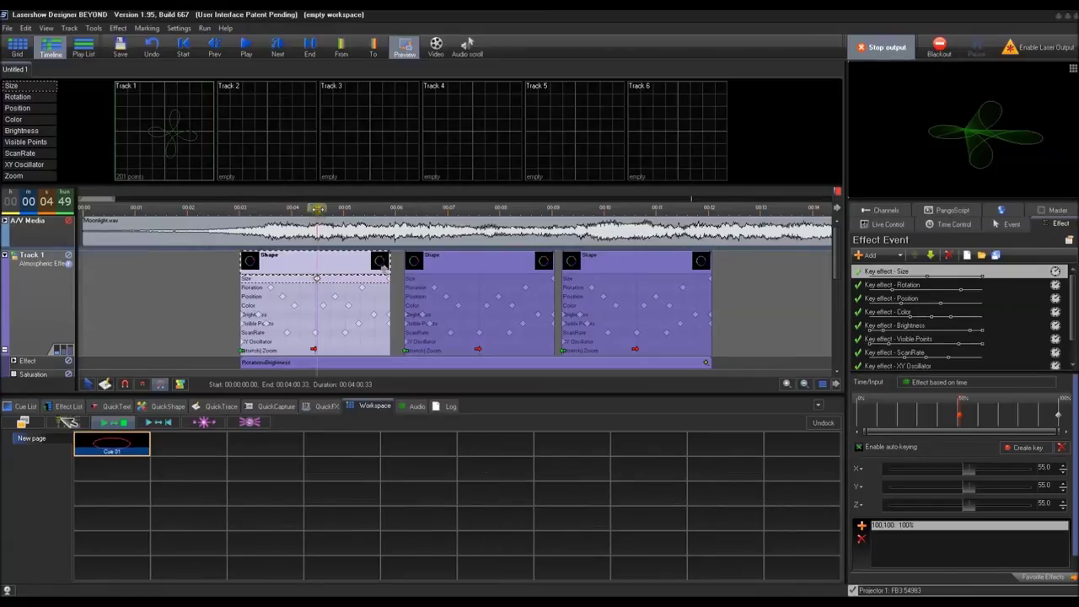
click(44, 97)
drag(219, 175, 138, 177)
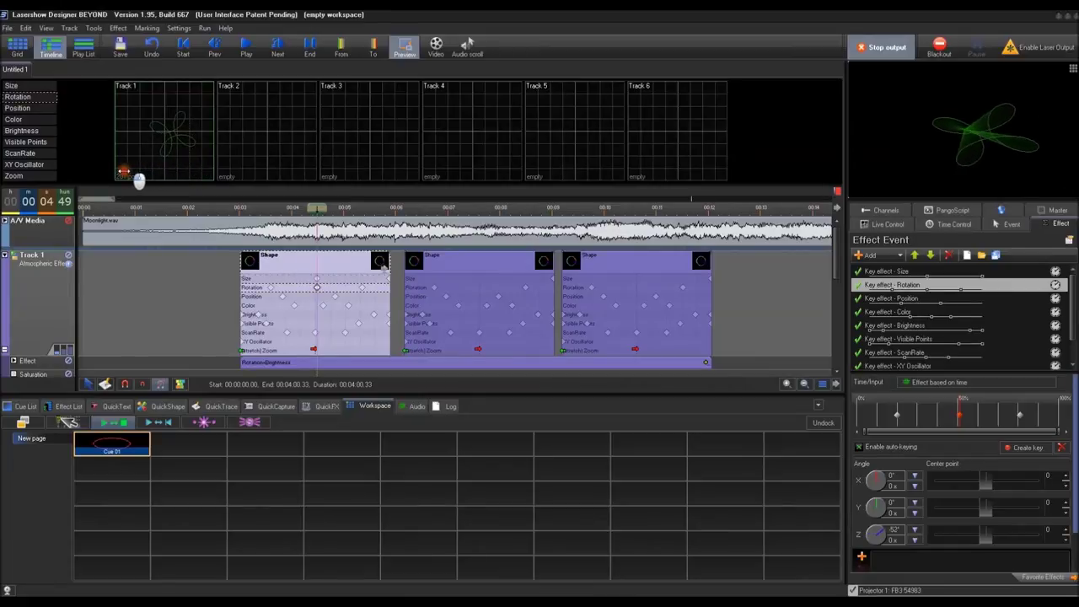
- Nudge the middle Rotation key back and forth along the first Shape event and check the frame at nearby times
click(302, 285)
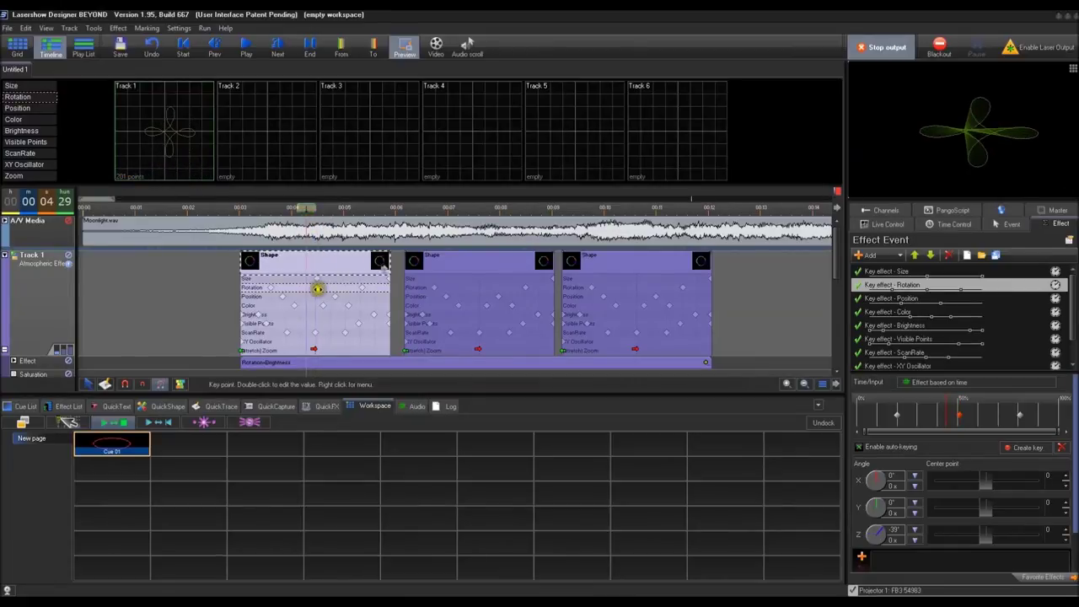
drag(314, 293, 327, 297)
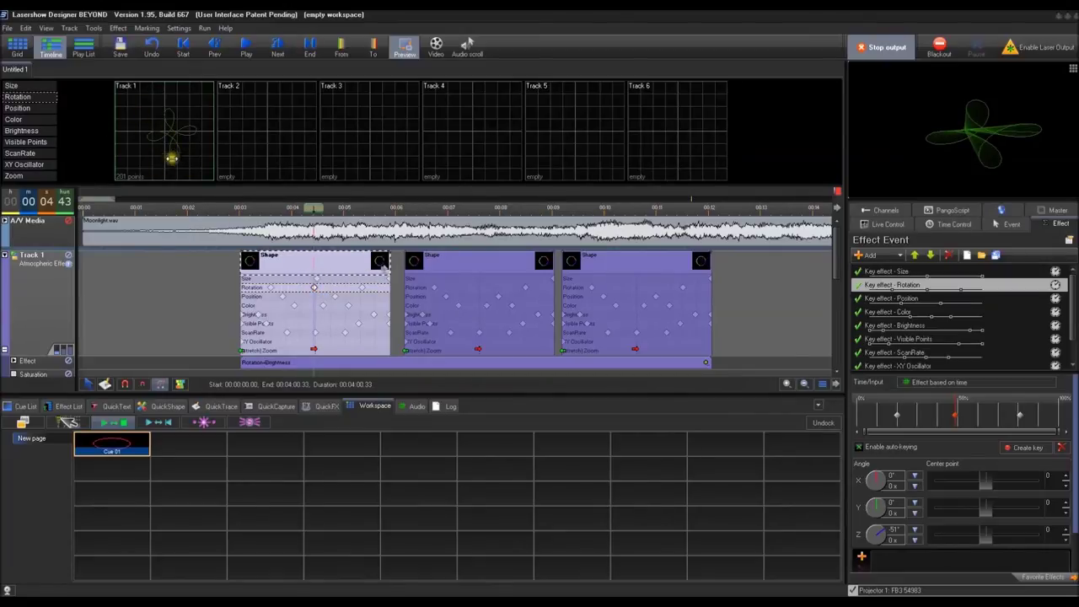
mouse_move(311, 289)
mouse_down()
mouse_move(325, 295)
mouse_move(314, 287)
mouse_up()
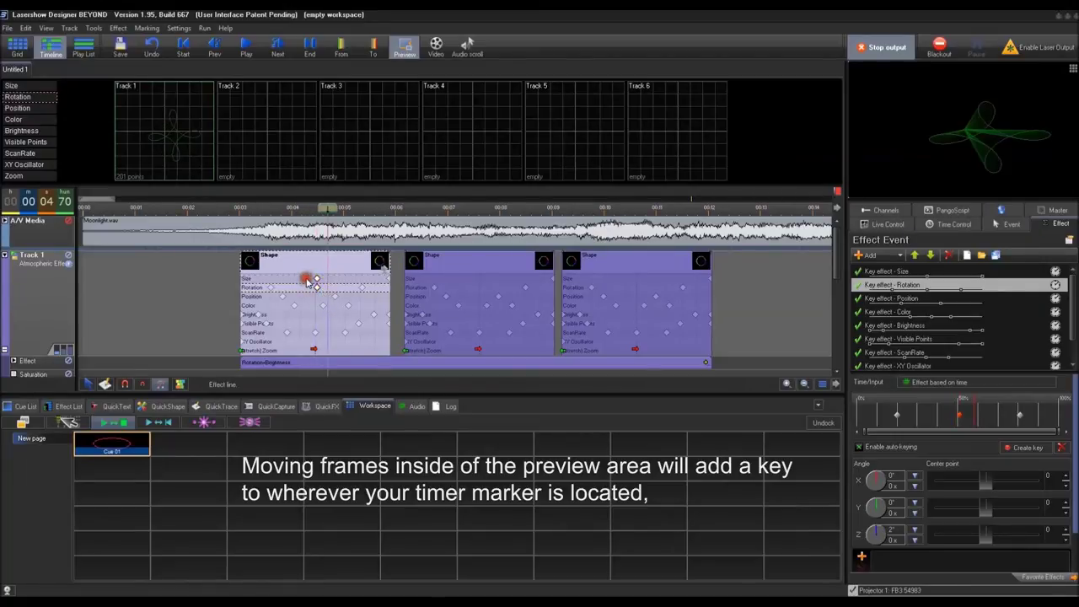
- Delete the middle Size and Rotation keys from the first Shape event and hide the track preview
click(314, 281)
right_click(315, 281)
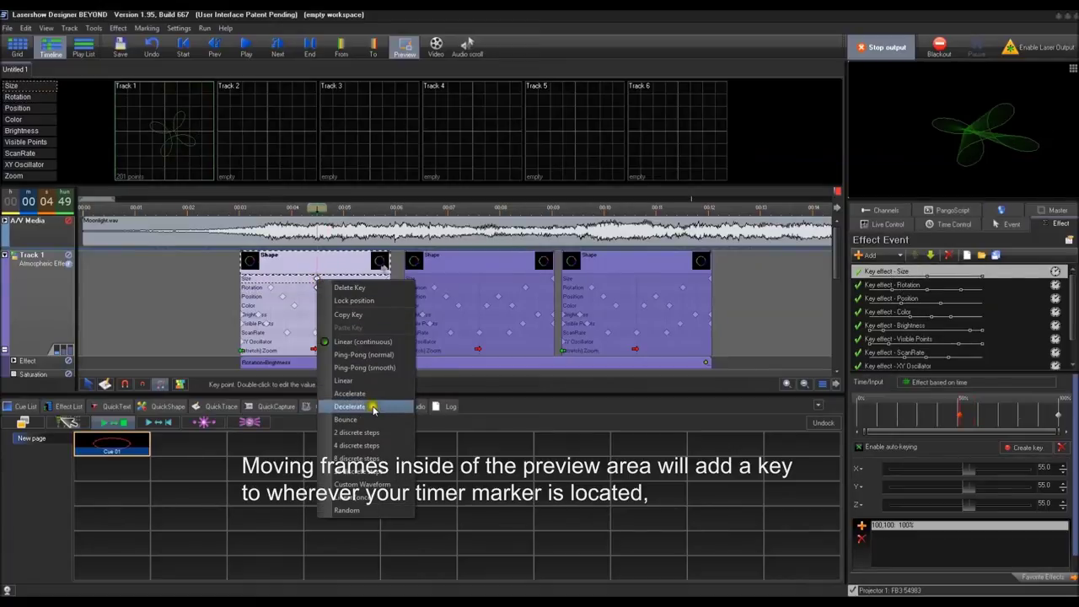
click(359, 289)
click(313, 285)
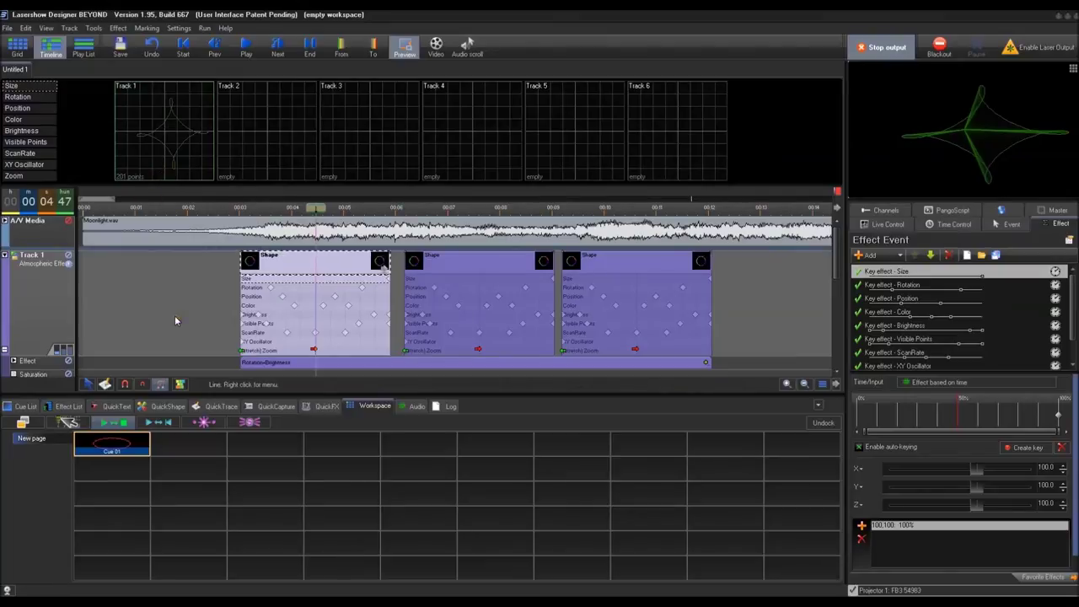
click(406, 48)
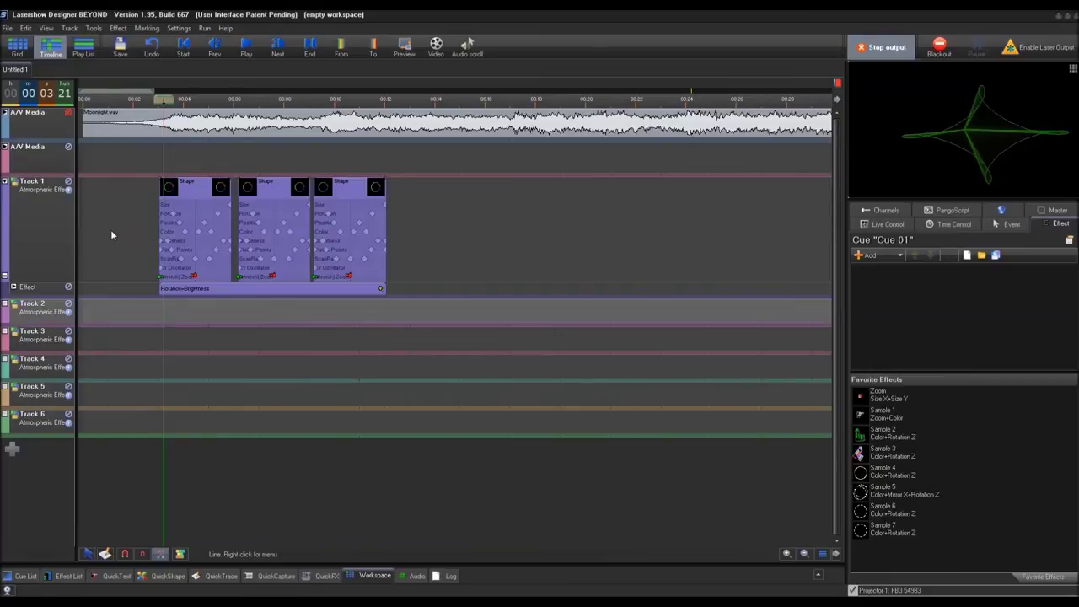
- Delete all three Shape events and the long effect event from Track 1
click(150, 146)
click(152, 157)
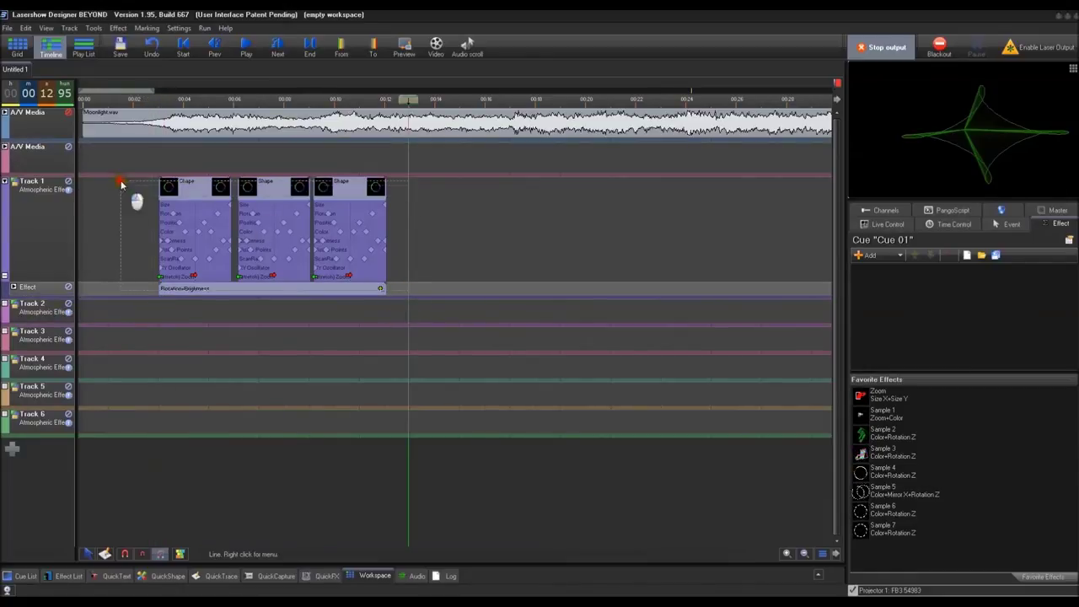
click(190, 196)
right_click(191, 197)
click(236, 357)
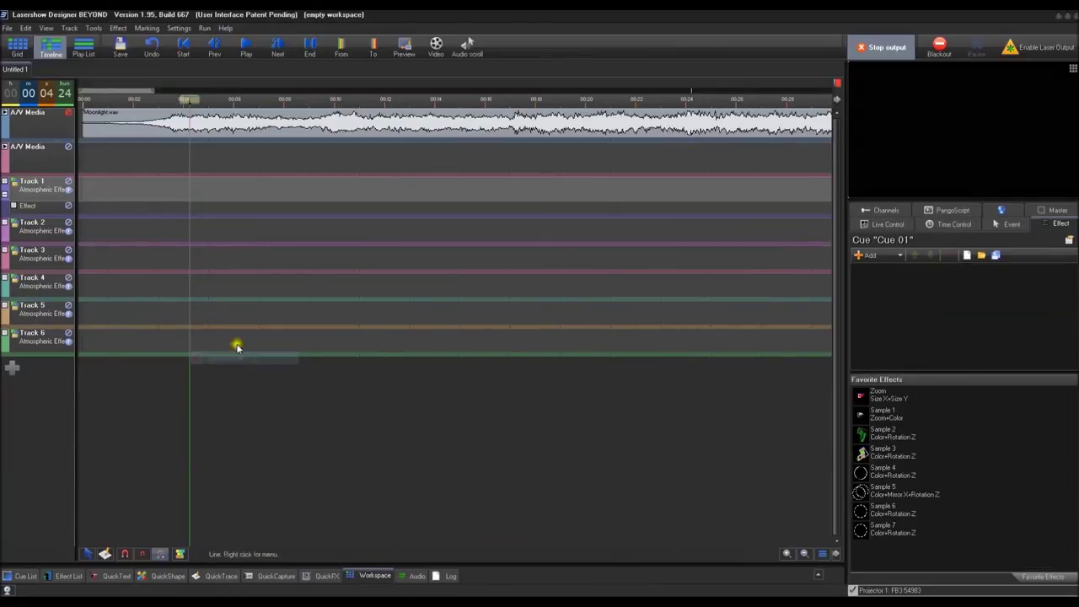
- Delete Track 1's effect line and return the time marker to the start of the timeline
click(137, 202)
right_click(57, 215)
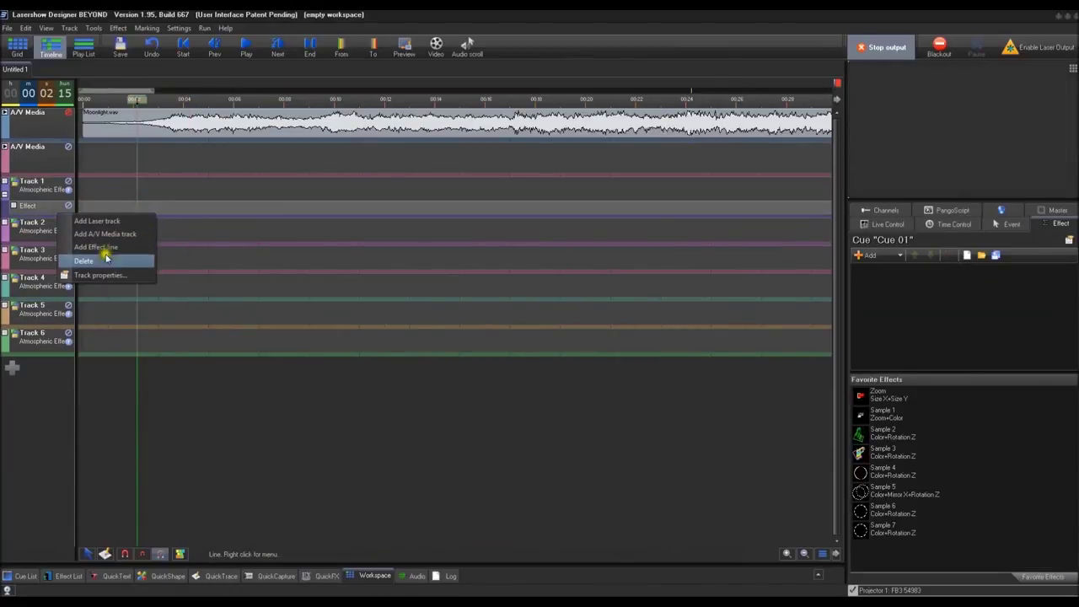
click(122, 261)
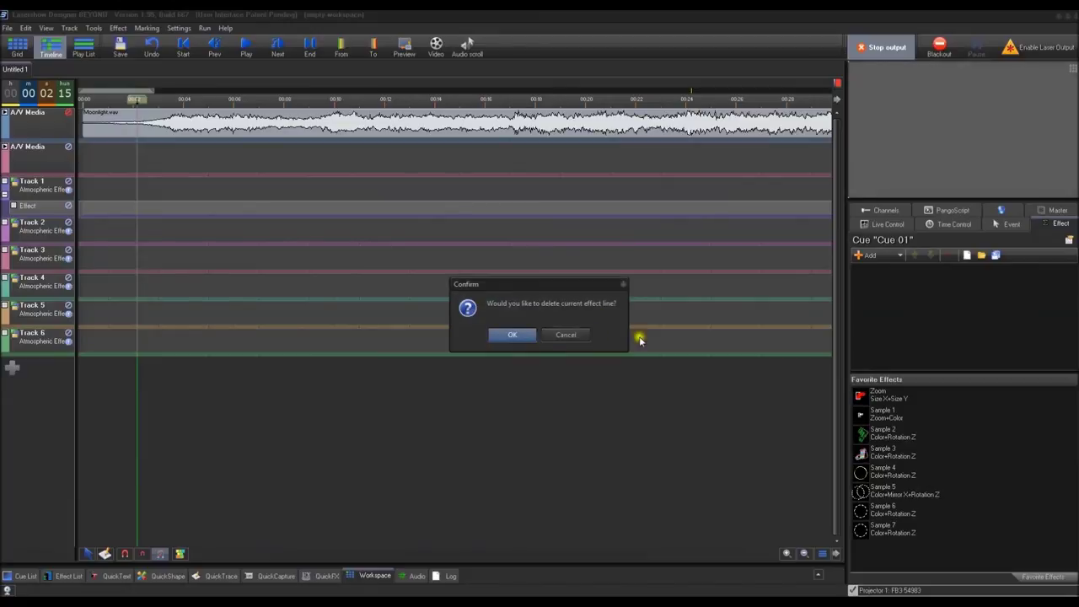
click(511, 335)
drag(137, 101, 84, 101)
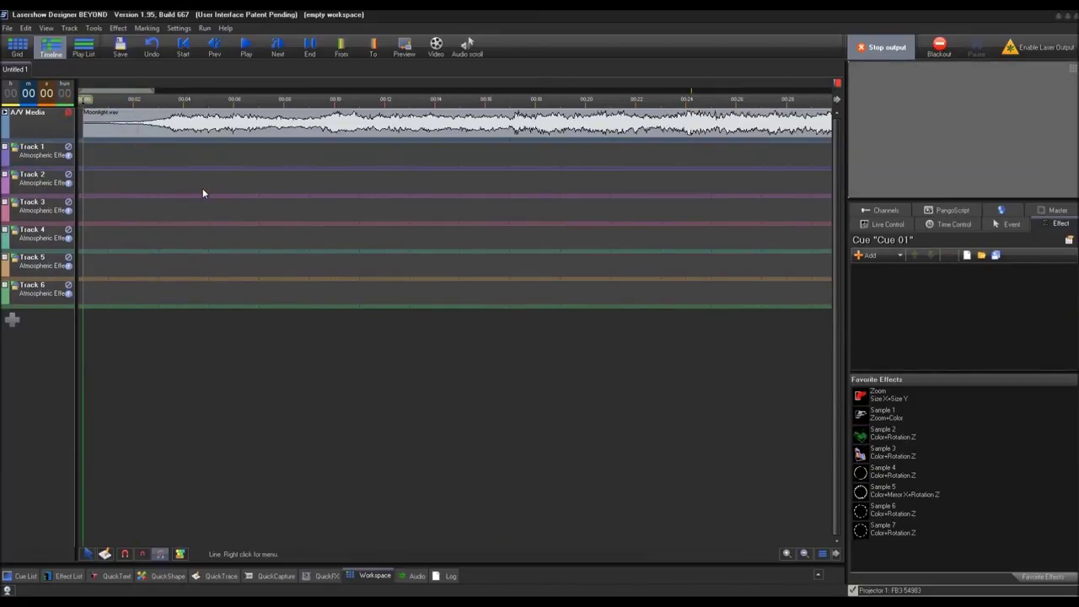
- Open the projection zones settings and add a new zone named Left
click(177, 29)
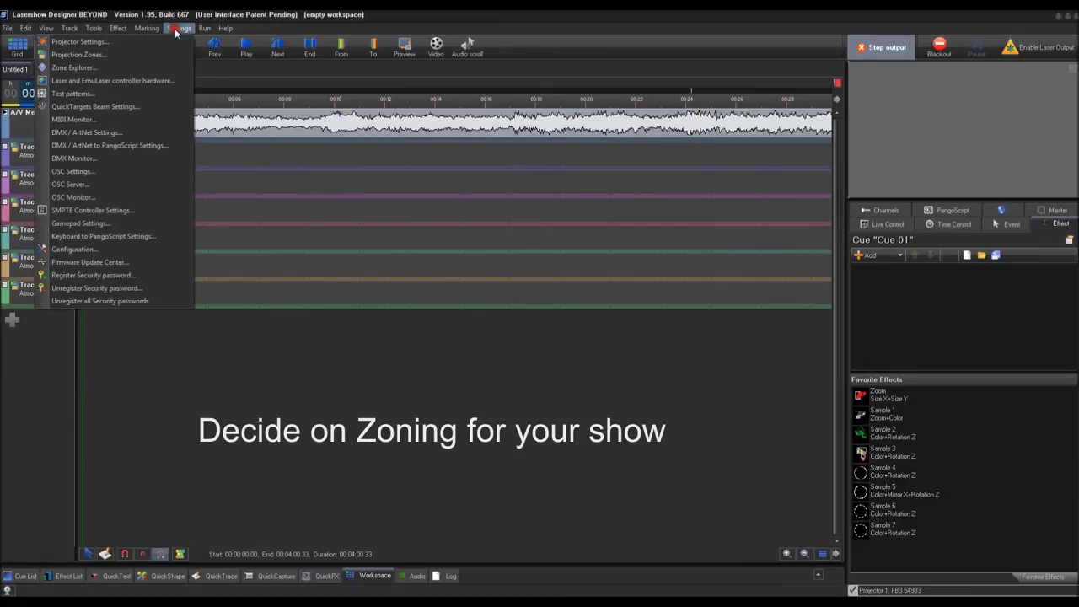
click(147, 57)
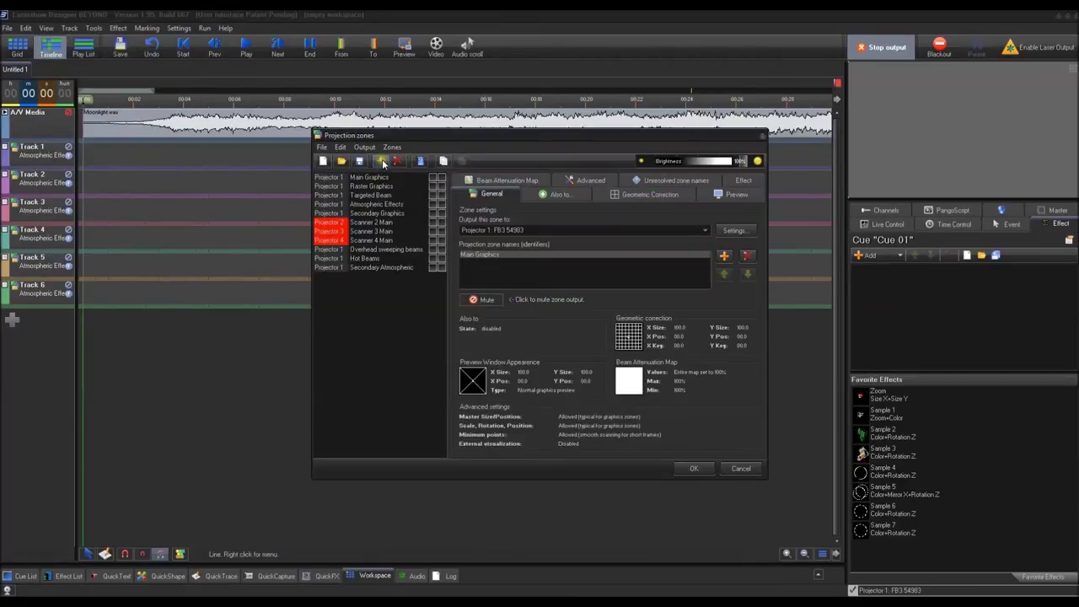
click(381, 162)
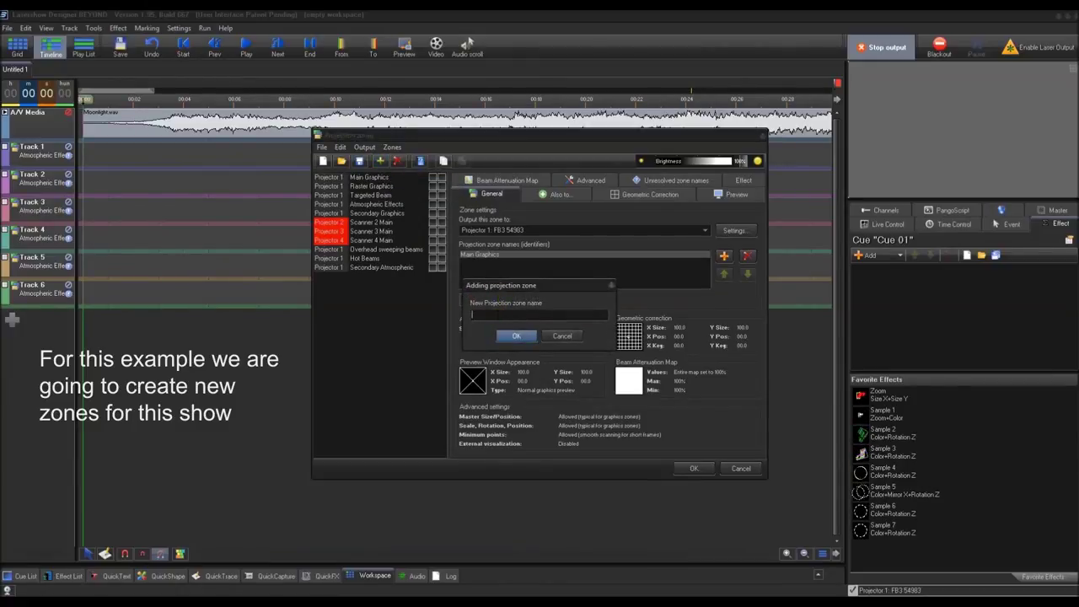
key(Return)
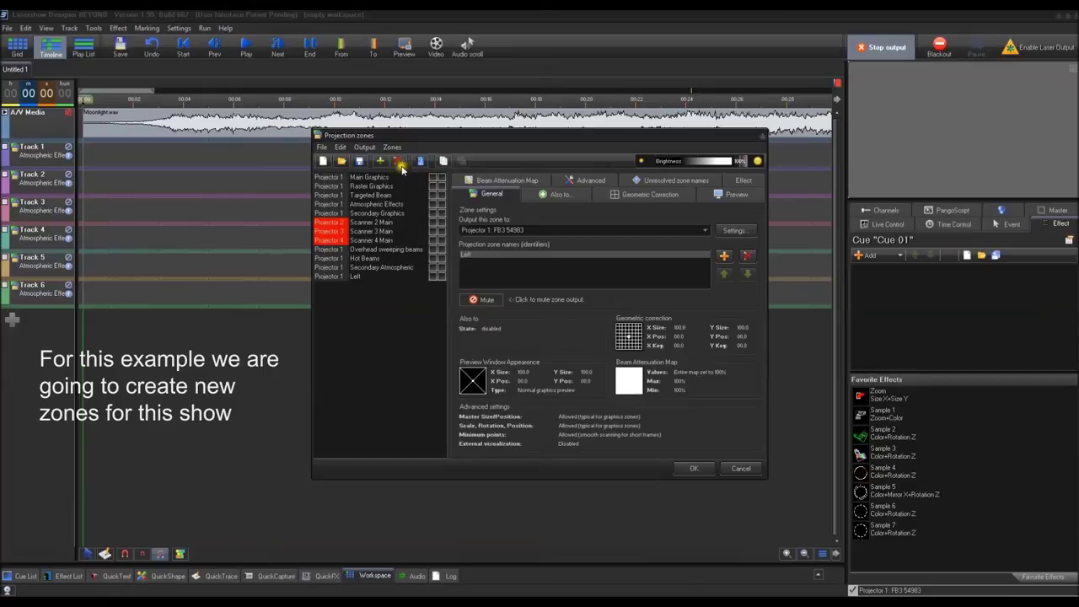
- Add two more projection zones named Center and Right
click(388, 165)
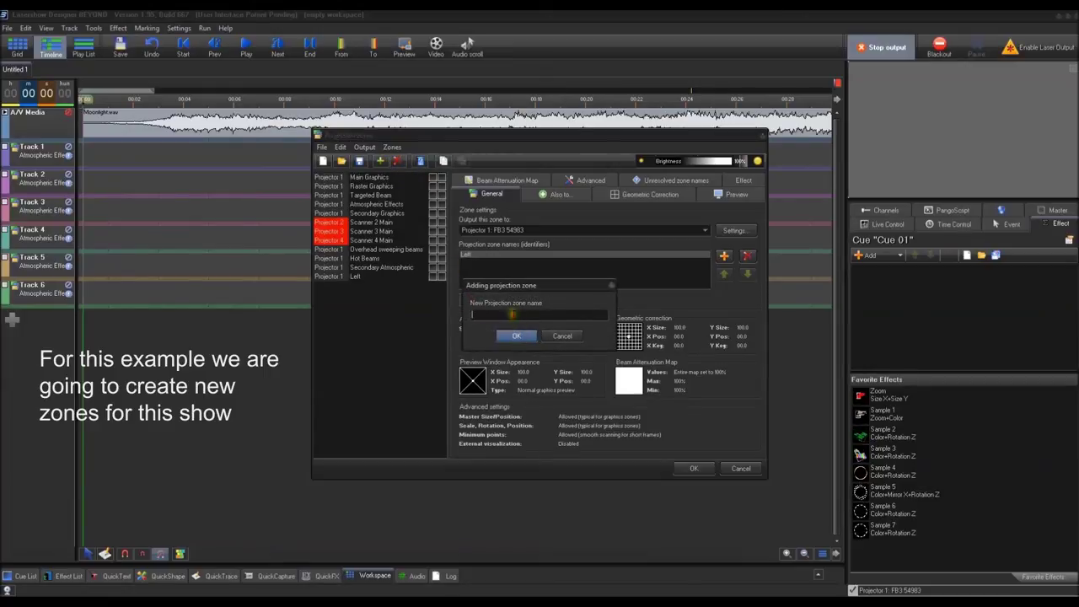
text(Center)
key(Return)
click(380, 161)
text(Rig)
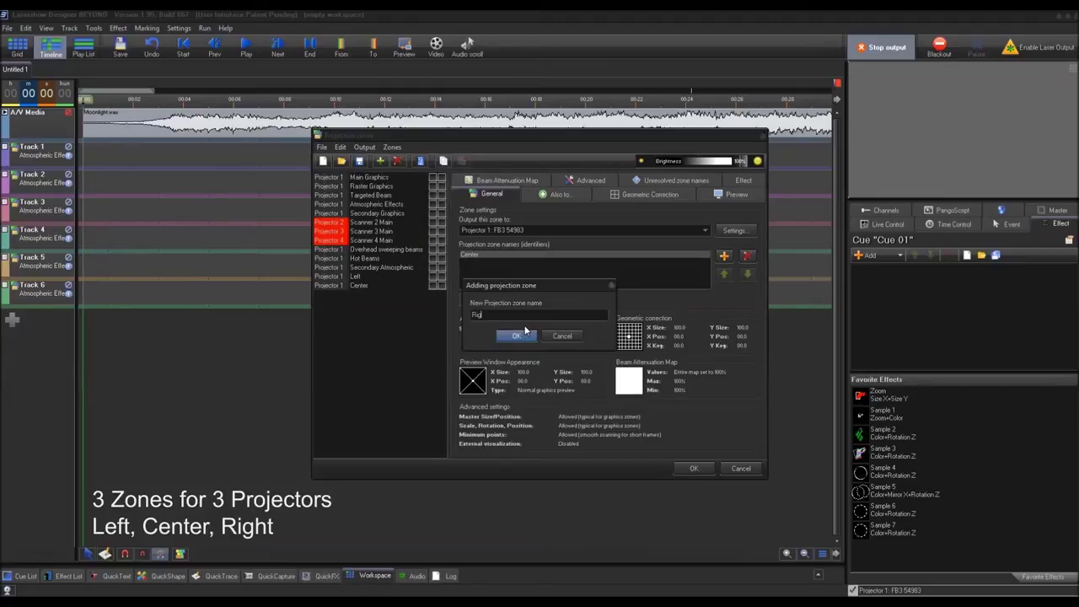
text(ht)
click(524, 332)
- Set the Left zone's preview projection mode to View as Audience Scanning Beams
click(361, 278)
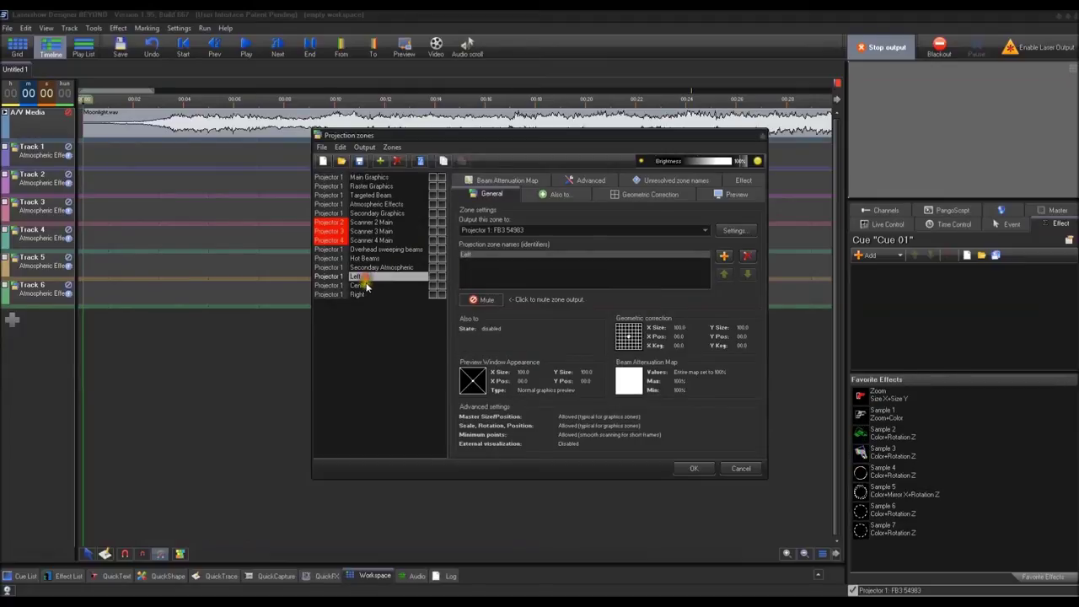
drag(536, 145, 503, 159)
click(344, 292)
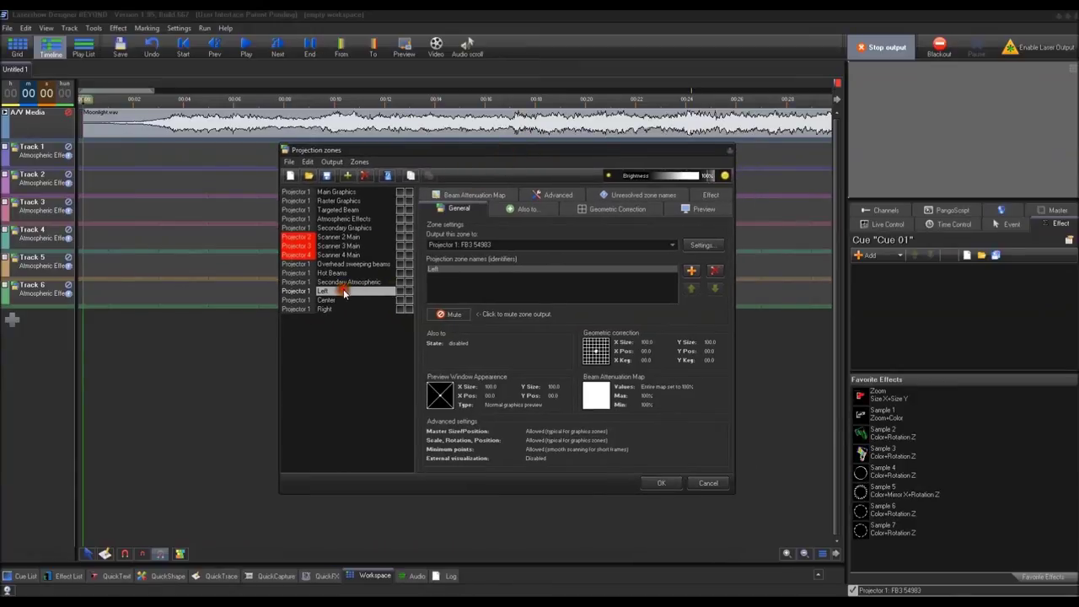
click(704, 210)
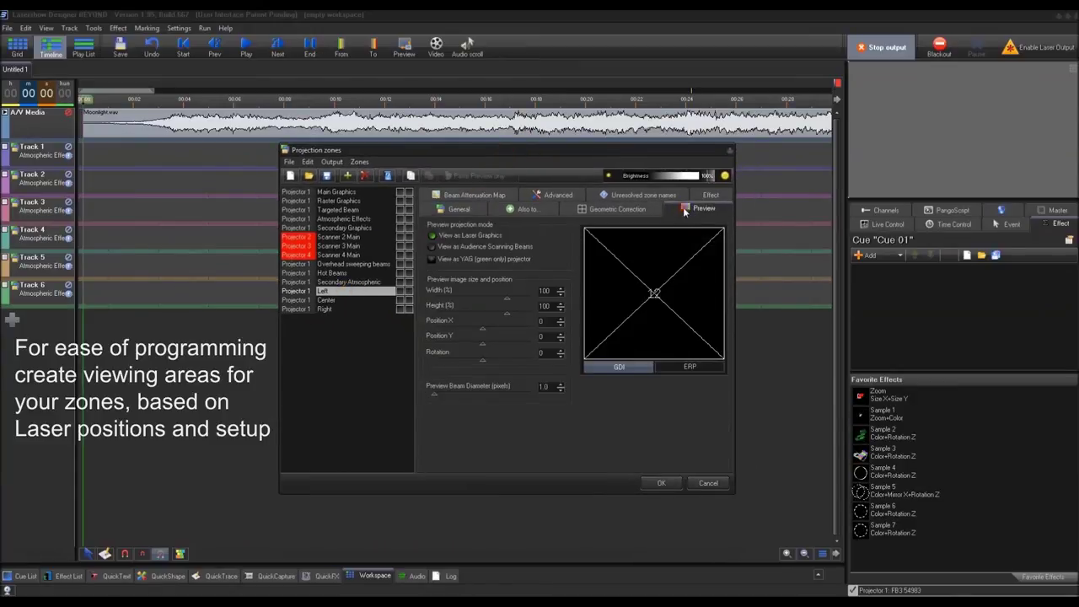
click(433, 246)
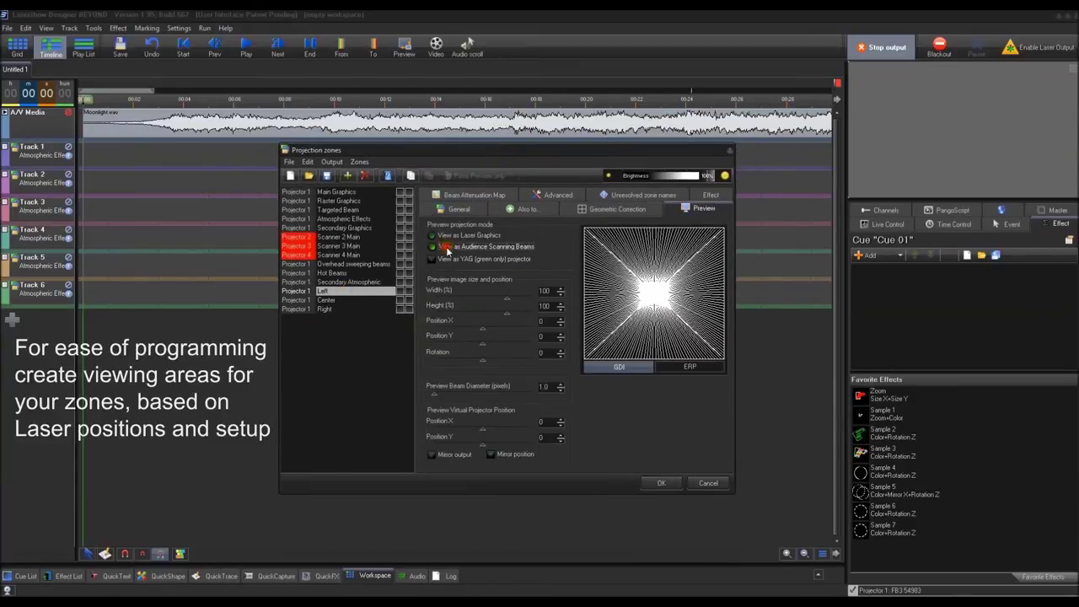
- Set the Left zone's preview image width to 60% and its height to 40%
drag(506, 298, 499, 299)
double_click(546, 291)
text(60)
key(Return)
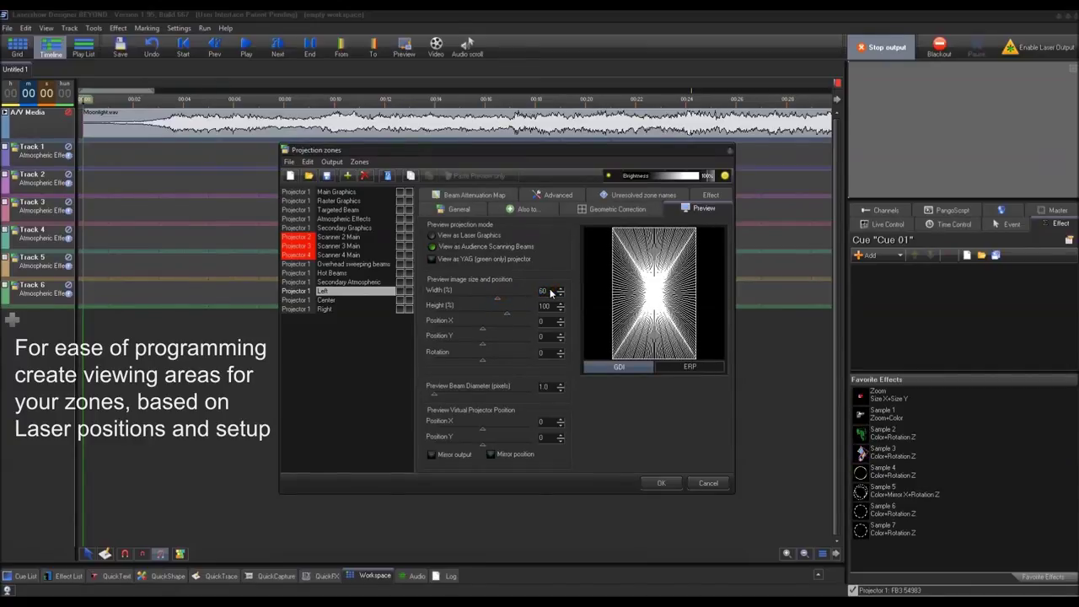
double_click(546, 306)
text(40)
key(Return)
- Set the Left zone's preview image Position X to -40 and its virtual projector Position X to -60
click(562, 322)
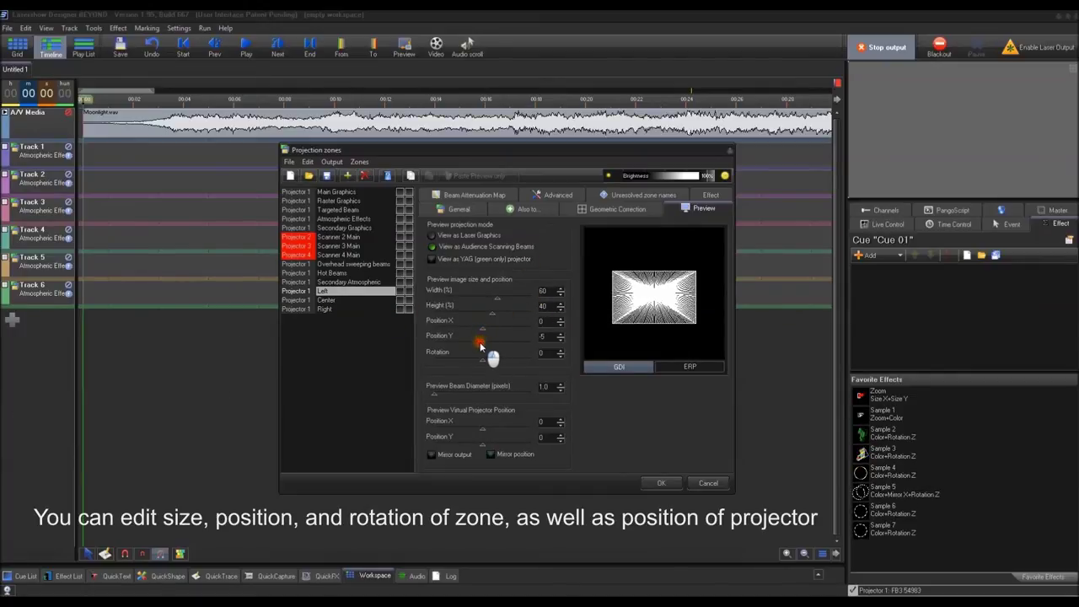
drag(483, 329, 464, 333)
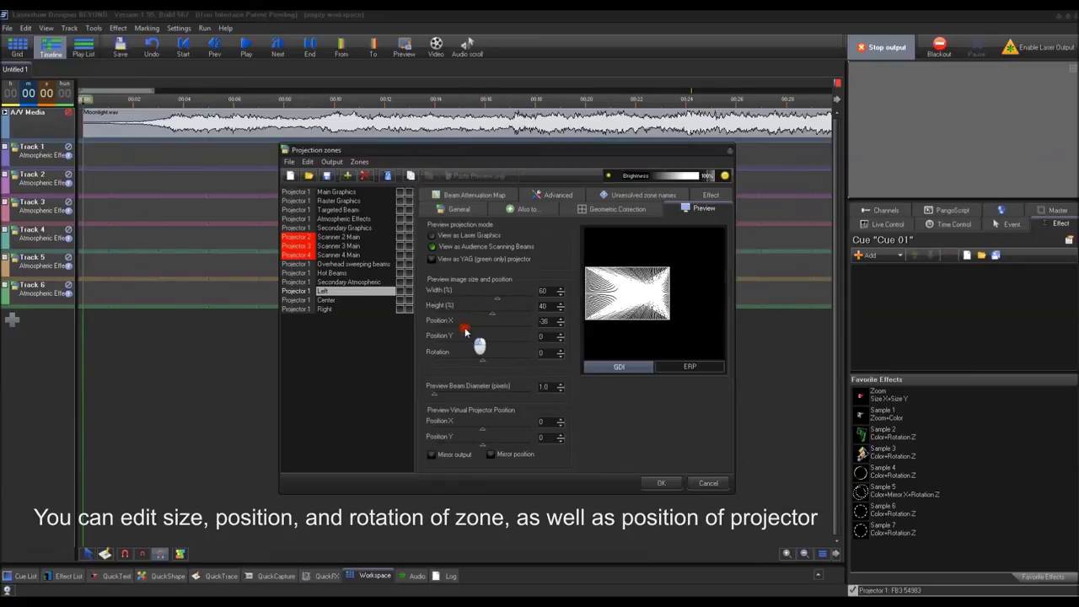
click(545, 322)
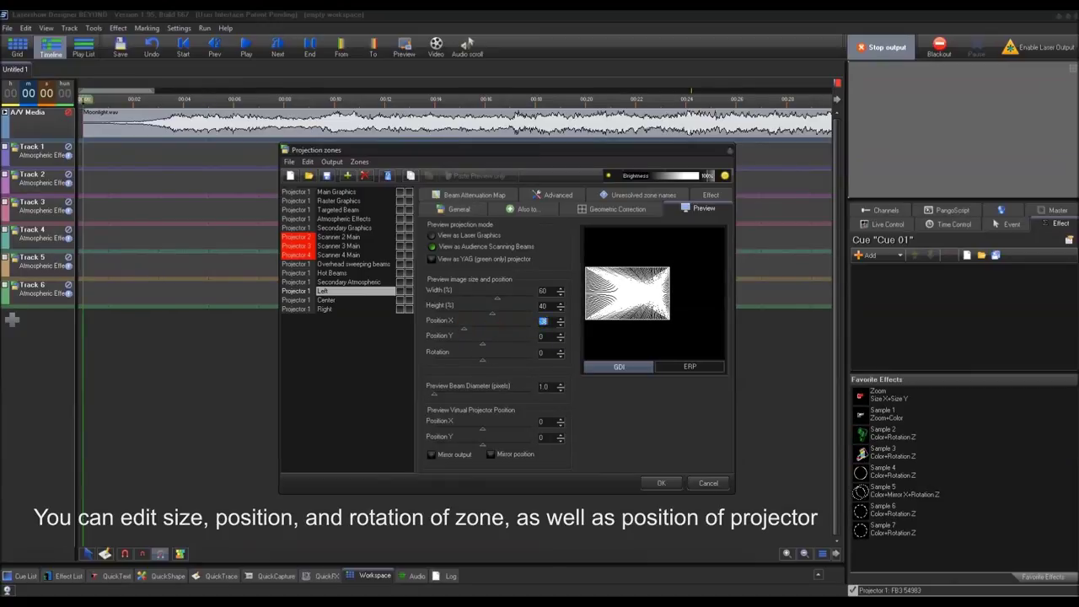
text(-40)
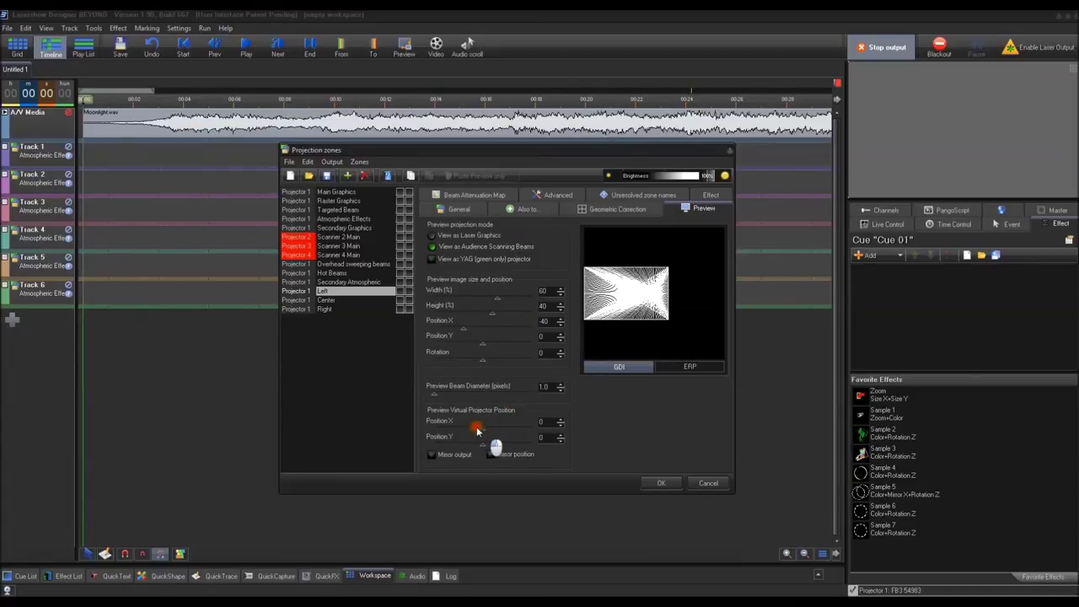
drag(482, 429, 455, 426)
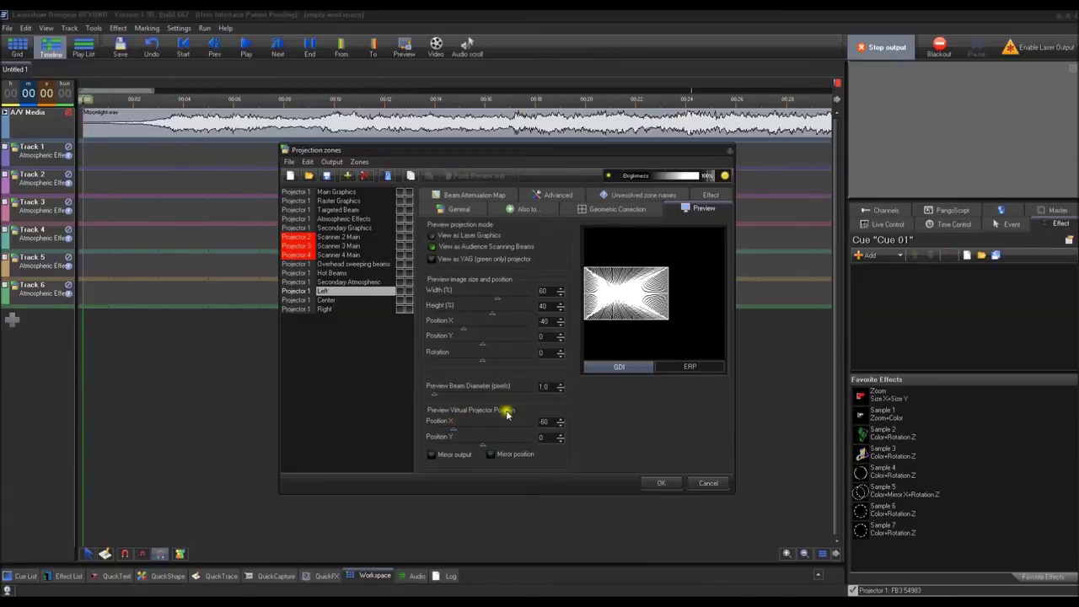
- Copy the Left zone's complete settings and paste only the preview settings onto the Right zone
right_click(337, 292)
click(350, 298)
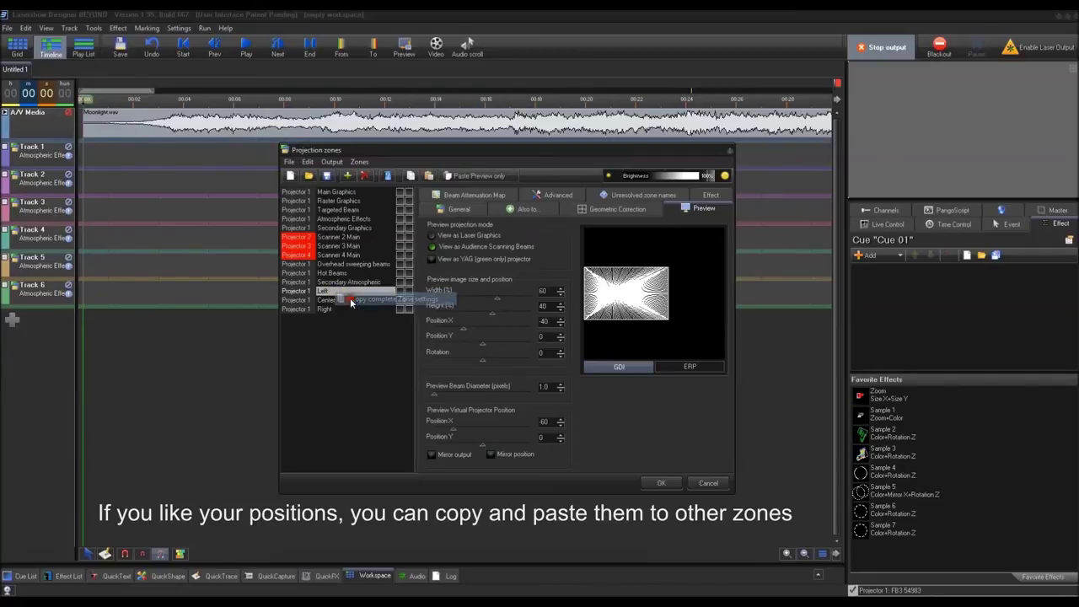
click(340, 311)
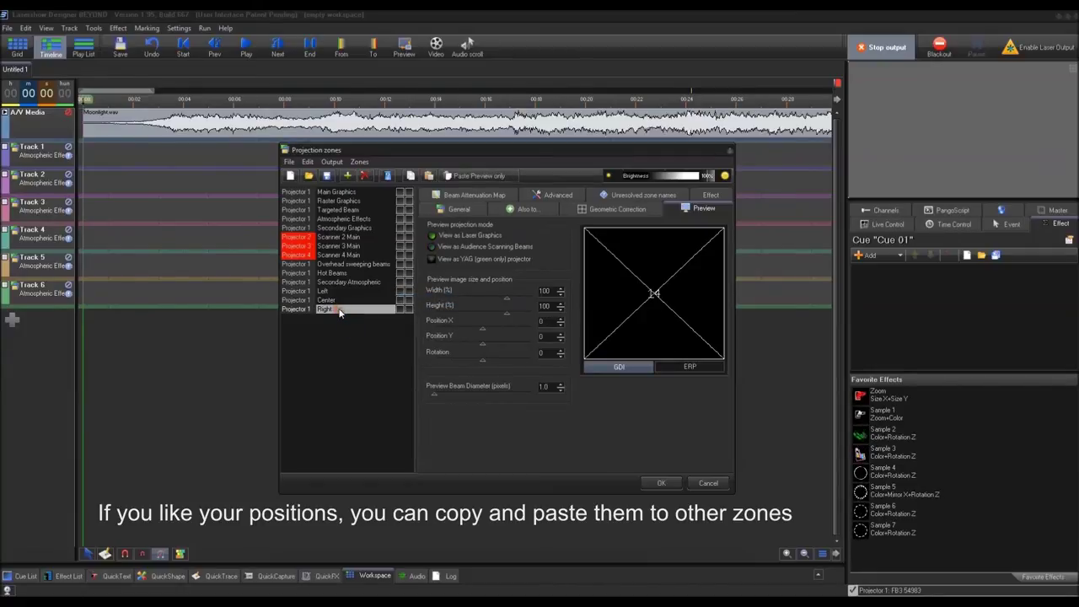
click(472, 177)
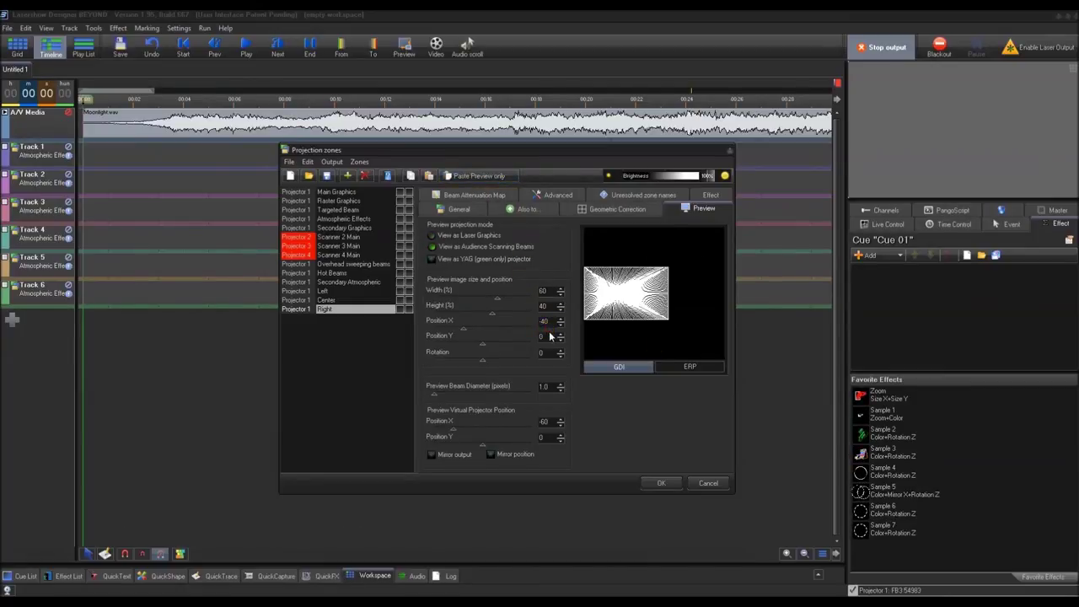
- Set the Right zone's preview image Position X to 40 and its virtual projector Position X to 60
click(550, 337)
click(546, 420)
text(60)
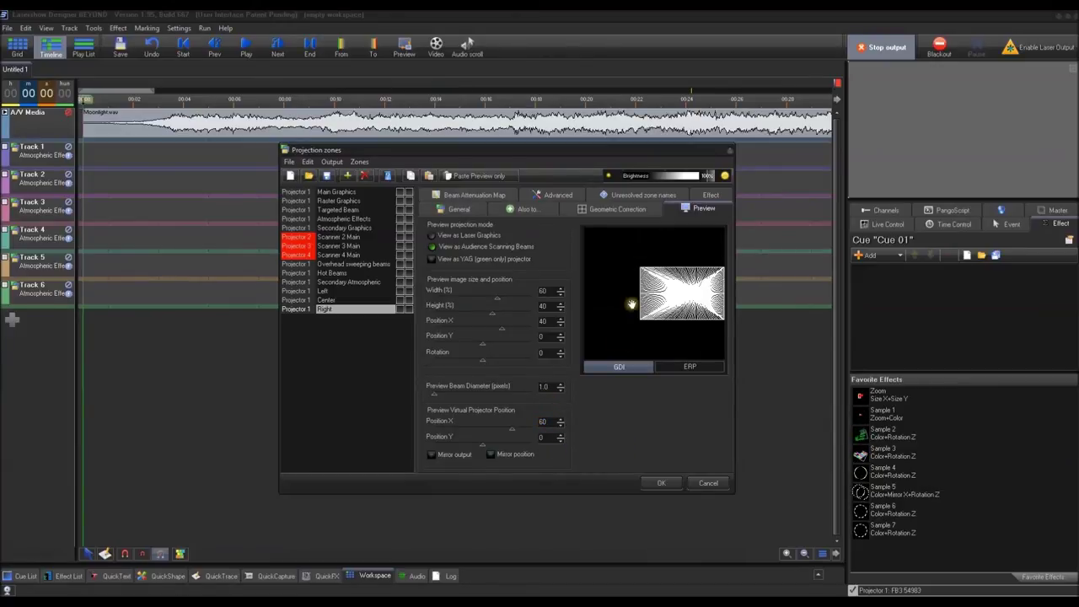
drag(423, 150, 425, 170)
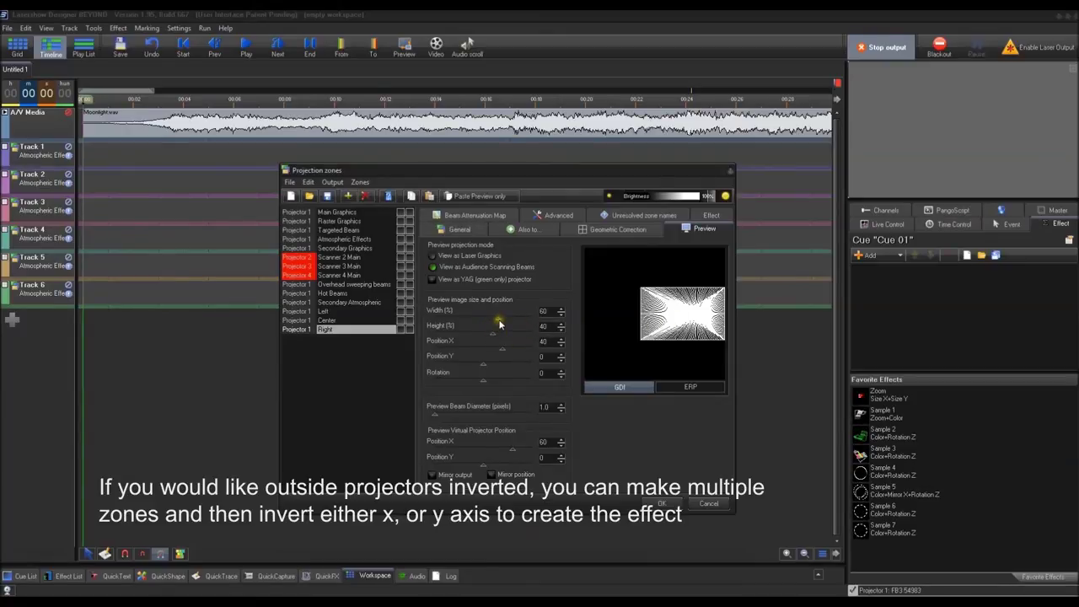
- Invert the Right zone's preview image horizontally by setting its width to -60%
double_click(548, 313)
mouse_move(468, 321)
mouse_down()
mouse_move(498, 324)
mouse_move(472, 317)
mouse_up()
double_click(546, 312)
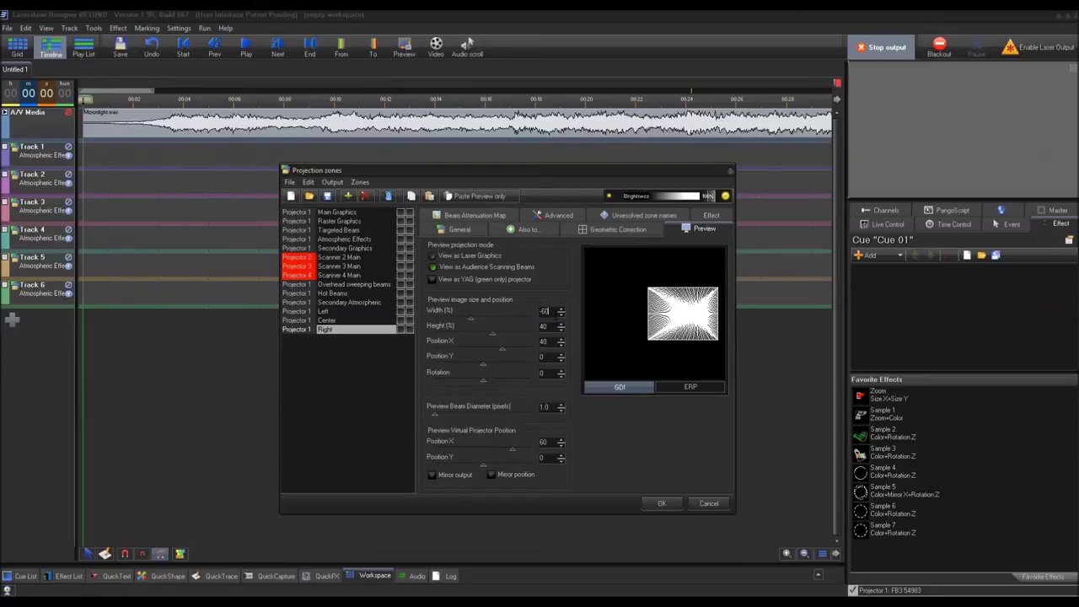
text(60)
key(Return)
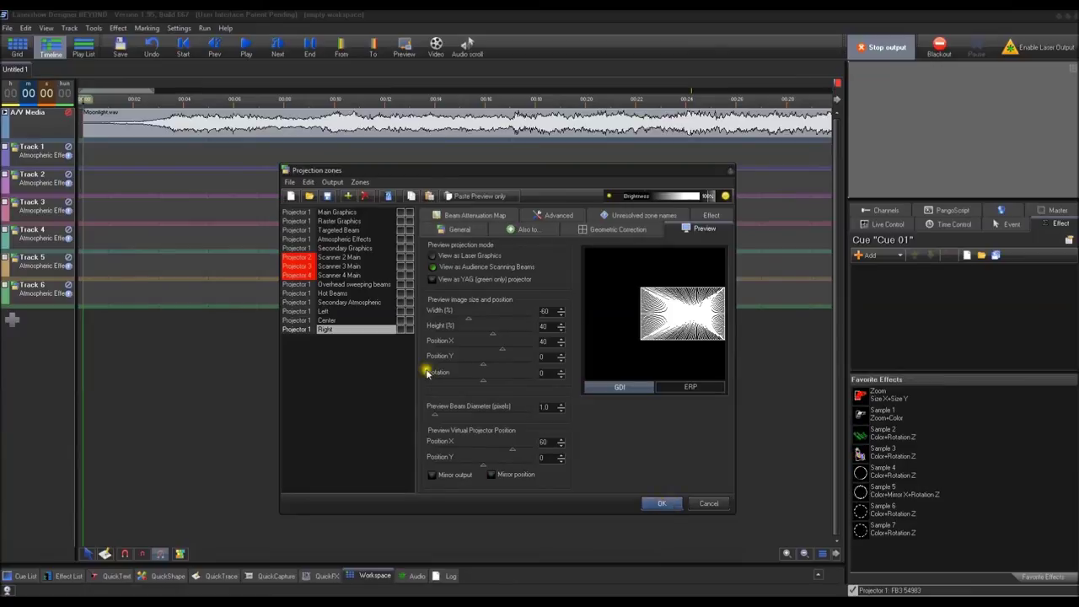
- Set the Center zone to View as Audience Scanning Beams with a preview image width of 60% and height of 40%
click(363, 321)
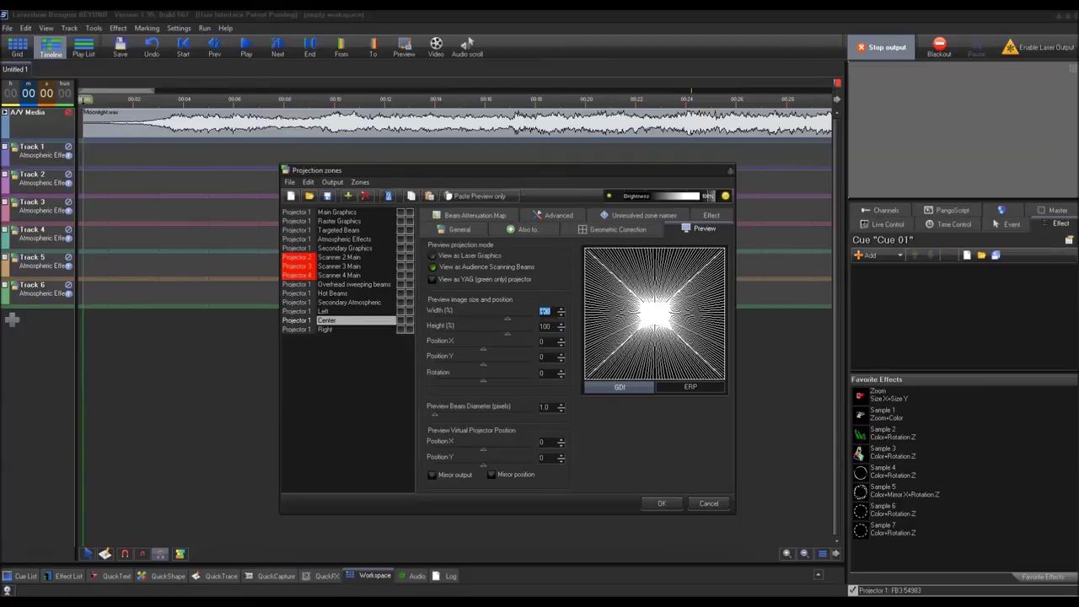
text(60)
double_click(550, 328)
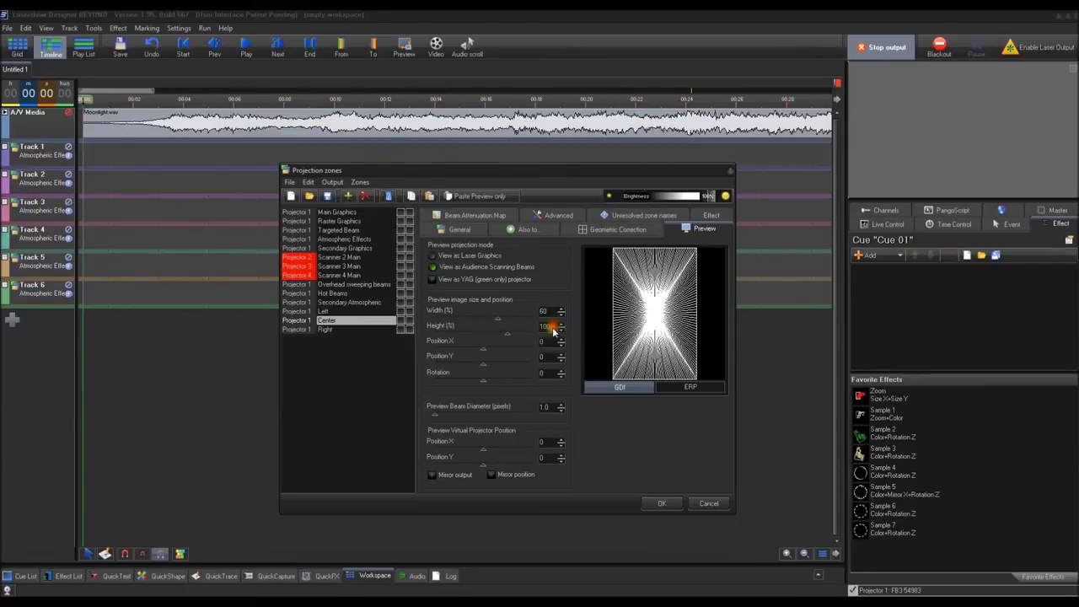
text(40)
key(Return)
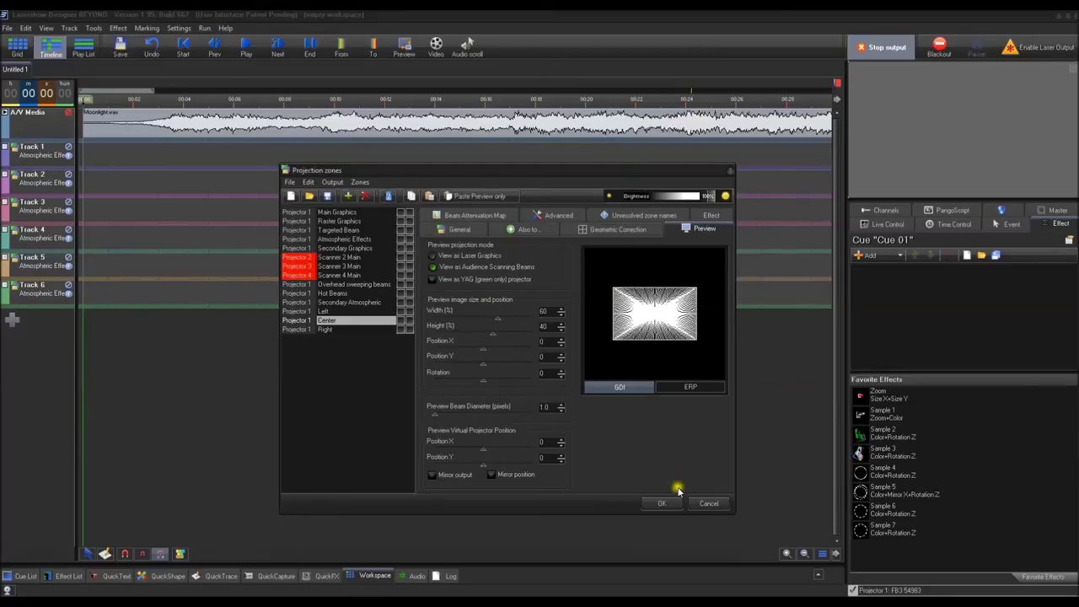
- Activate the test patterns of the Left, Center and Right zones and accept the zone settings with a preview height of 50%
click(408, 323)
click(402, 310)
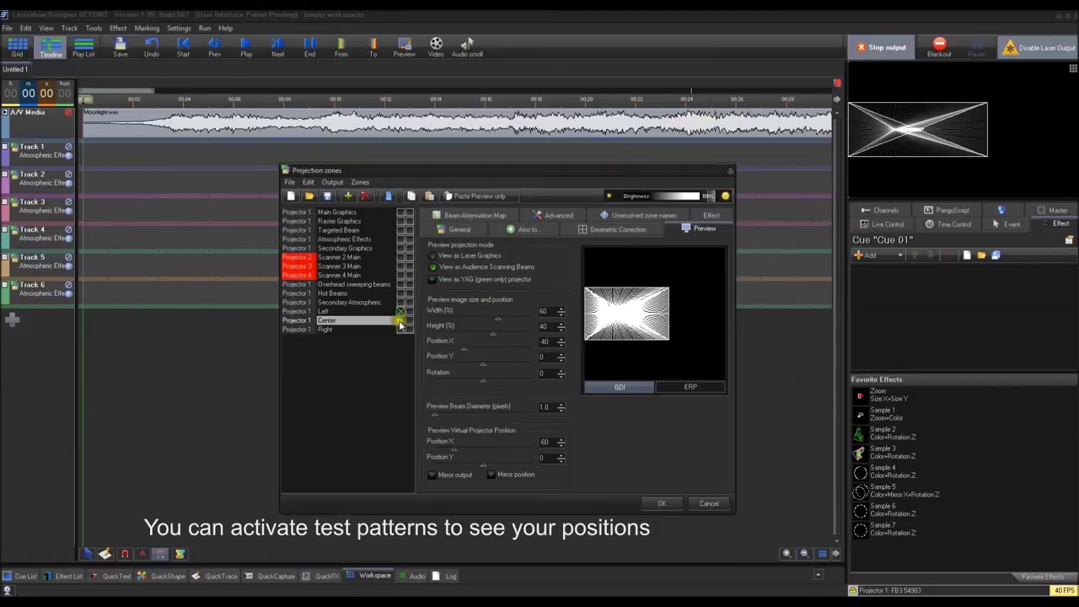
click(399, 331)
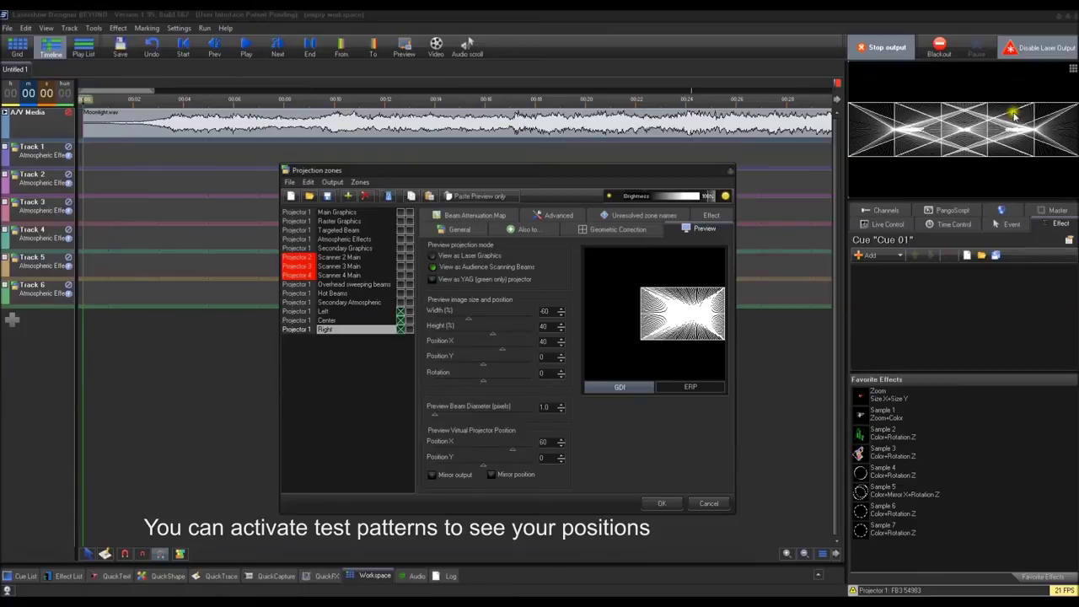
scroll(1012, 116, up, 1)
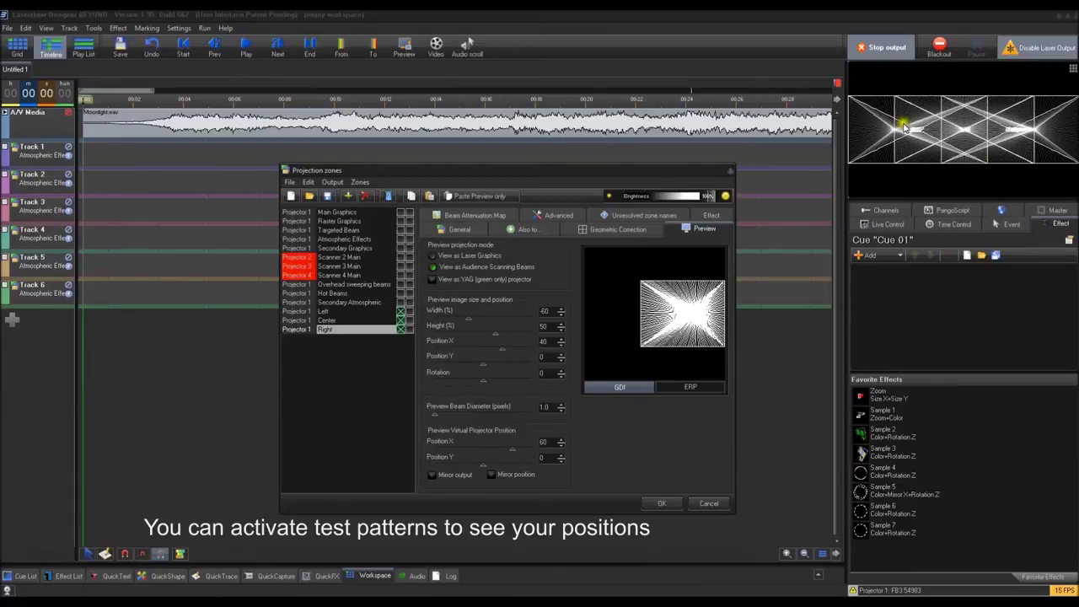
click(656, 503)
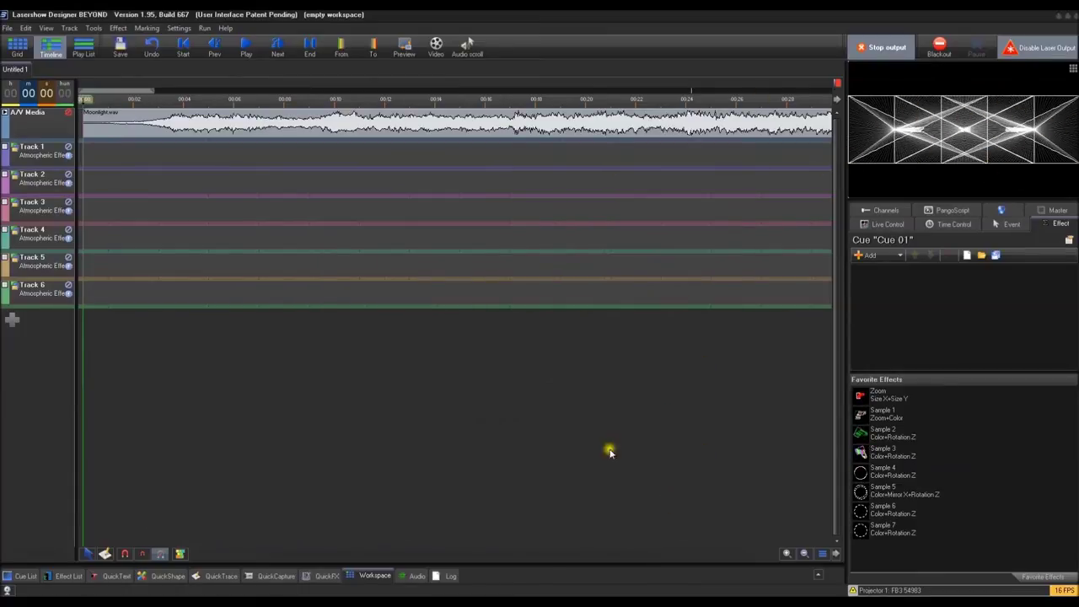
- Replace the Atmospheric Effects projection zone of Track 1 with the Center zone
right_click(43, 161)
click(80, 220)
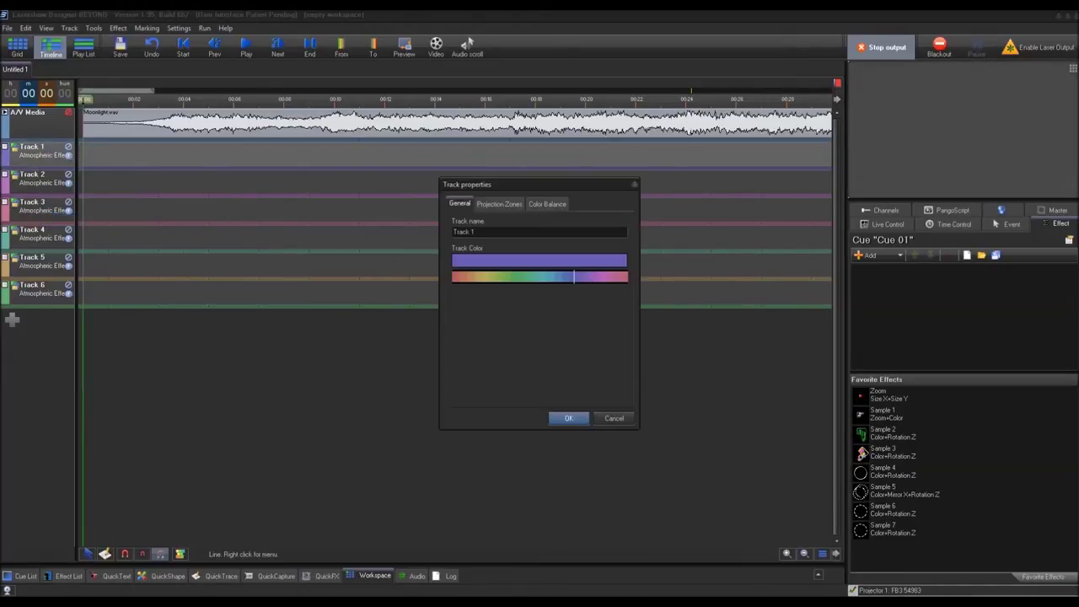
click(503, 204)
click(580, 371)
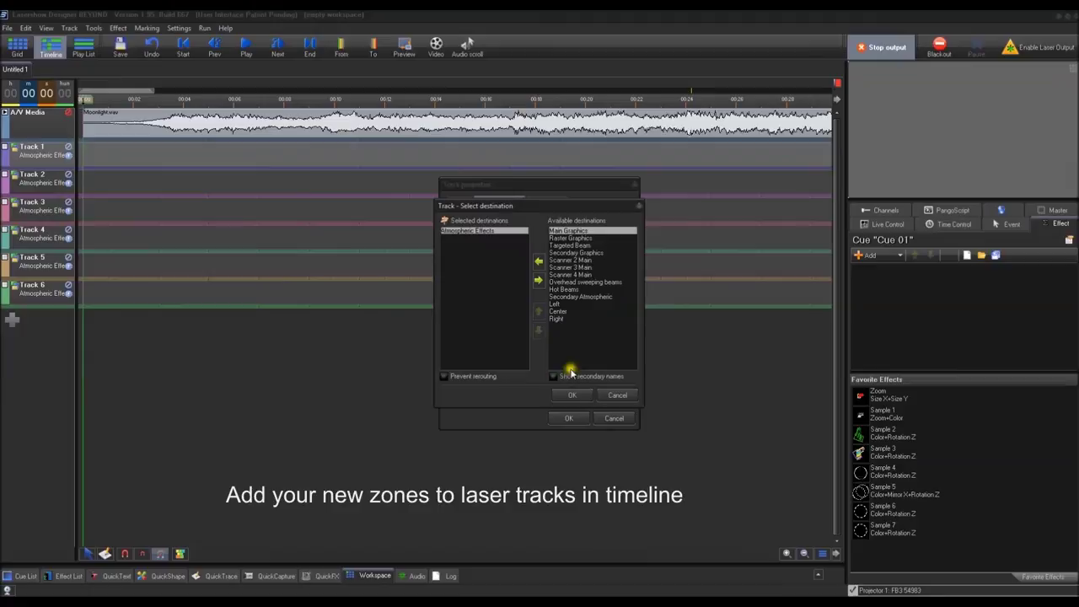
double_click(557, 304)
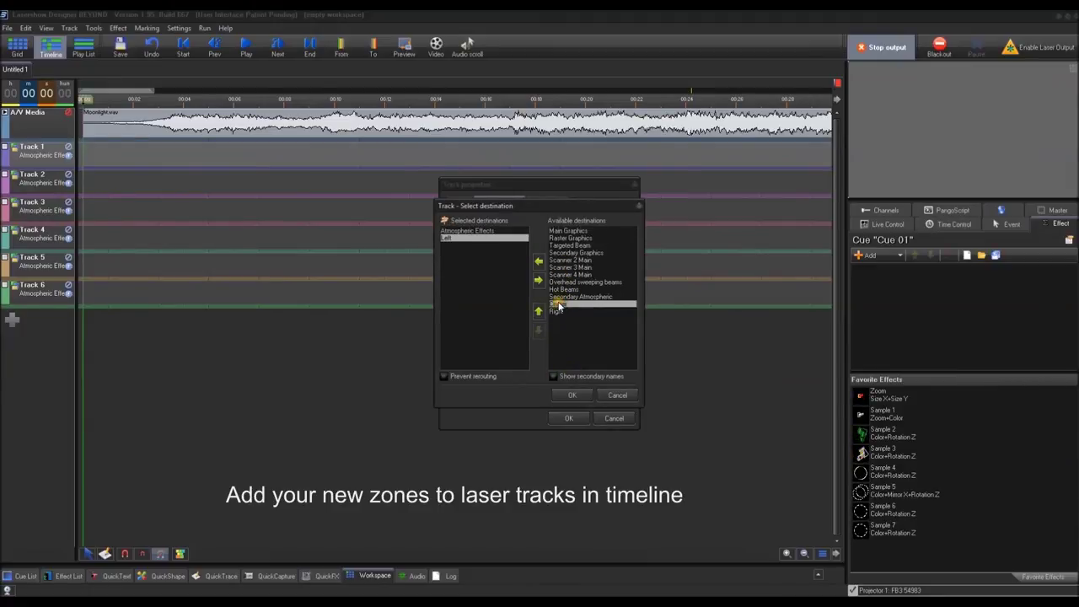
click(540, 281)
click(541, 283)
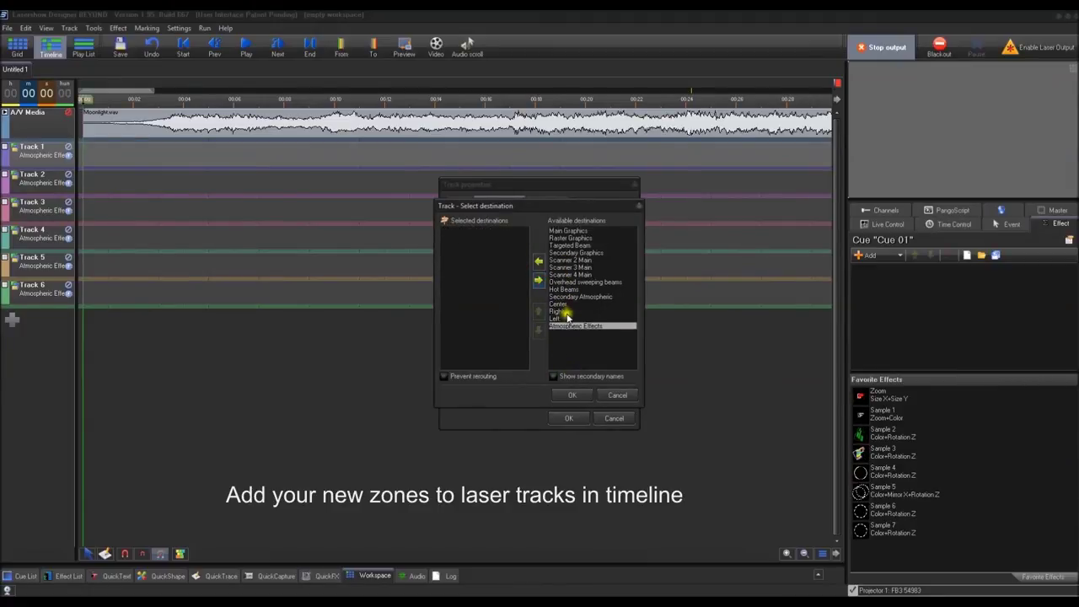
double_click(558, 304)
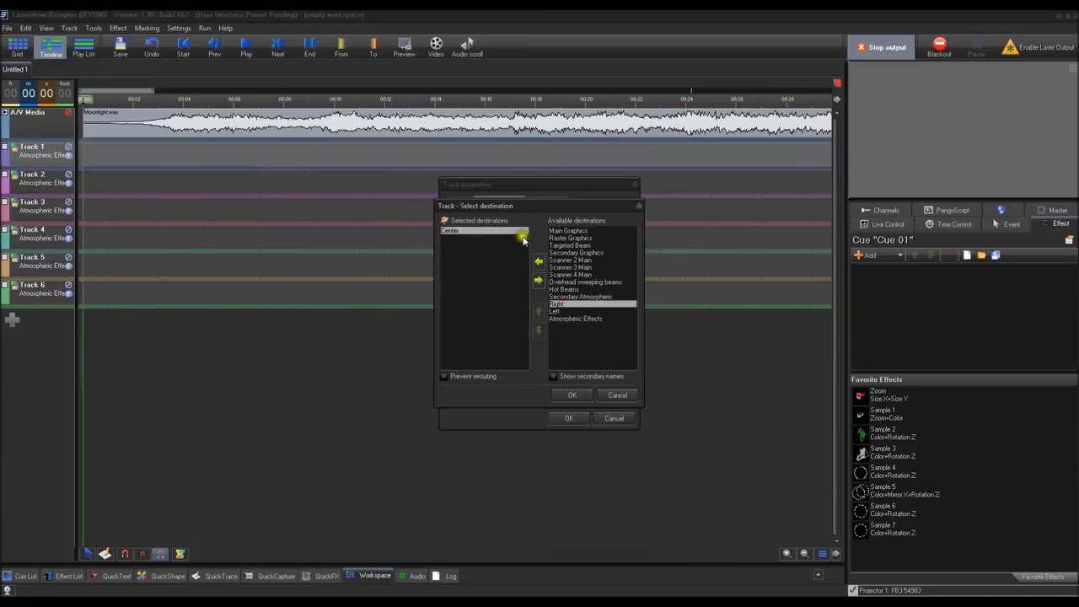
click(571, 394)
click(582, 418)
- Replace the Atmospheric Effects projection zone of Track 2 with Center, without assigning it to all tracks
right_click(34, 177)
click(85, 234)
click(507, 205)
click(564, 371)
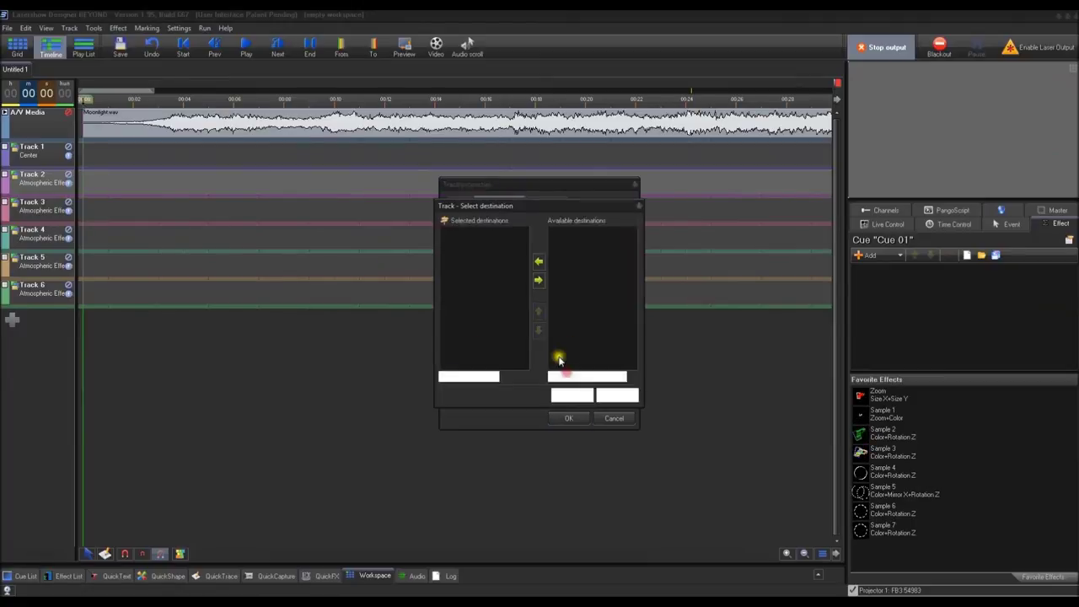
click(480, 231)
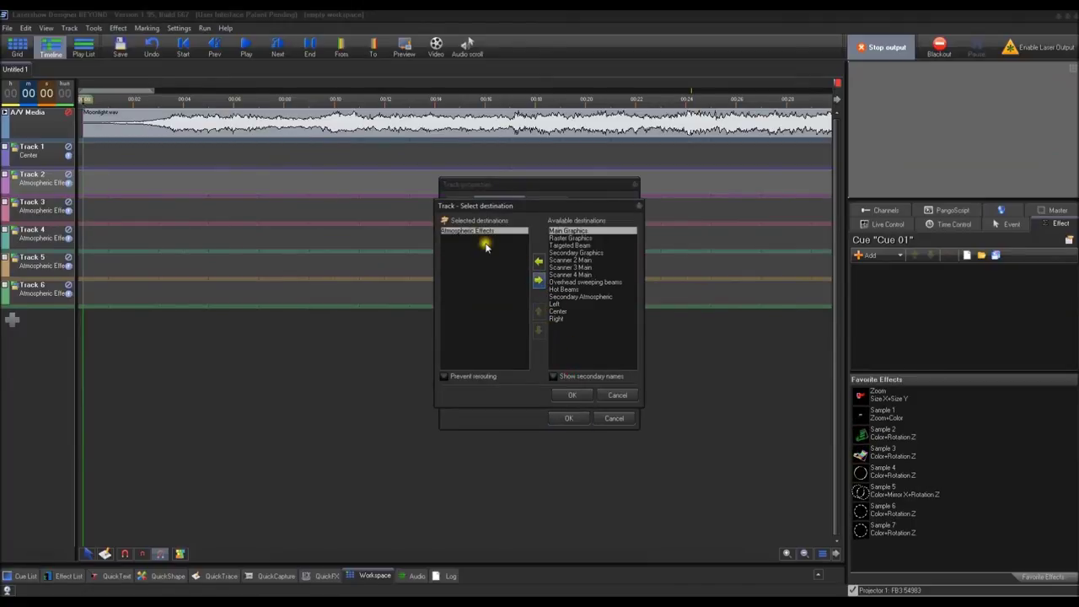
click(538, 279)
double_click(559, 311)
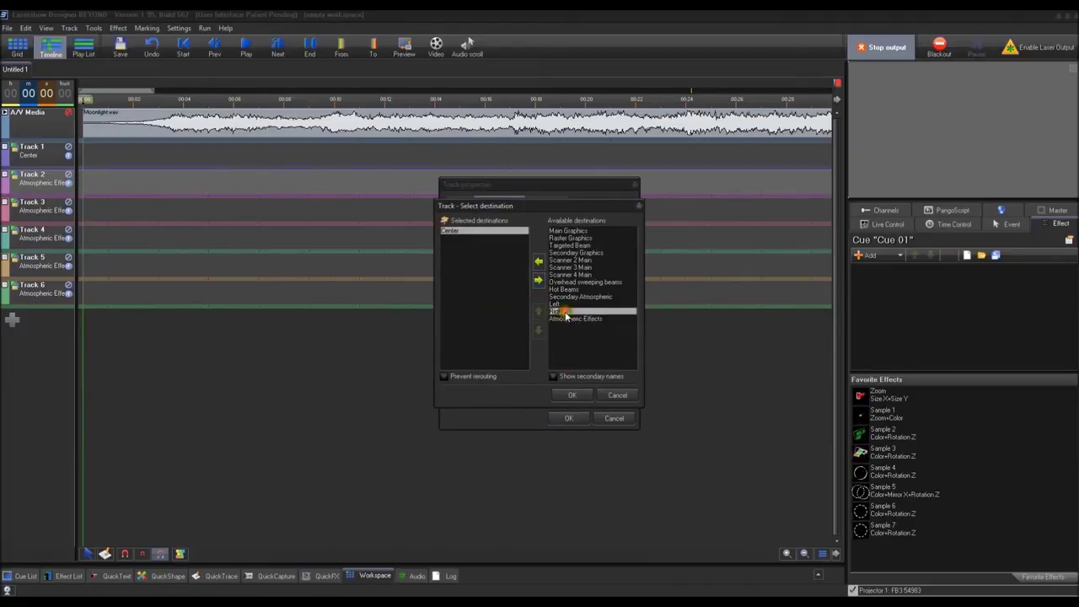
click(571, 395)
click(539, 396)
click(643, 349)
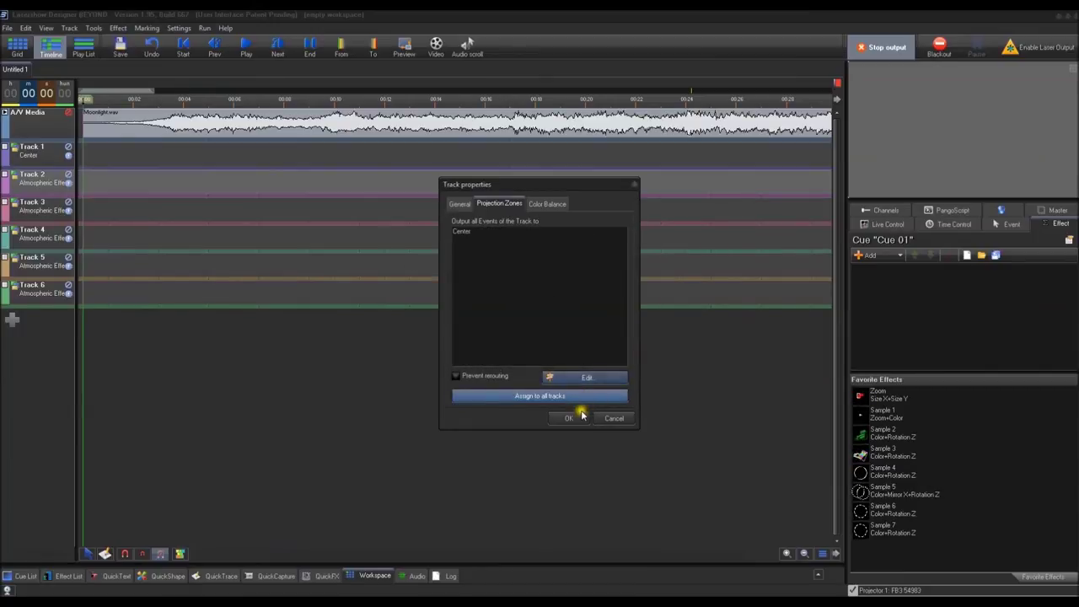
click(568, 418)
- Assign Track 3 to the Center projection zone in place of Atmospheric Effects
right_click(37, 216)
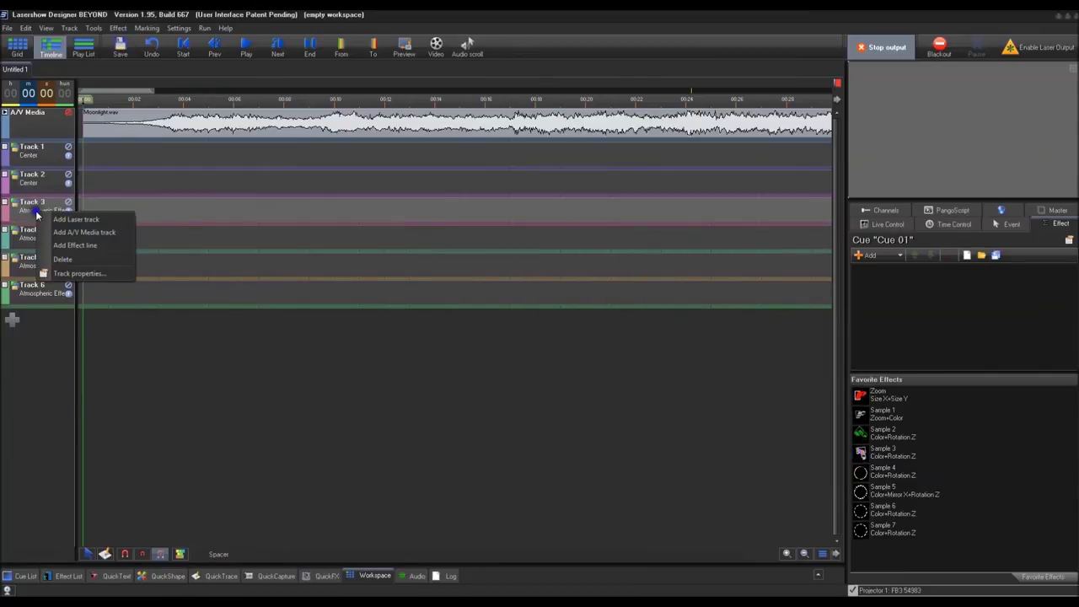
click(105, 274)
click(499, 203)
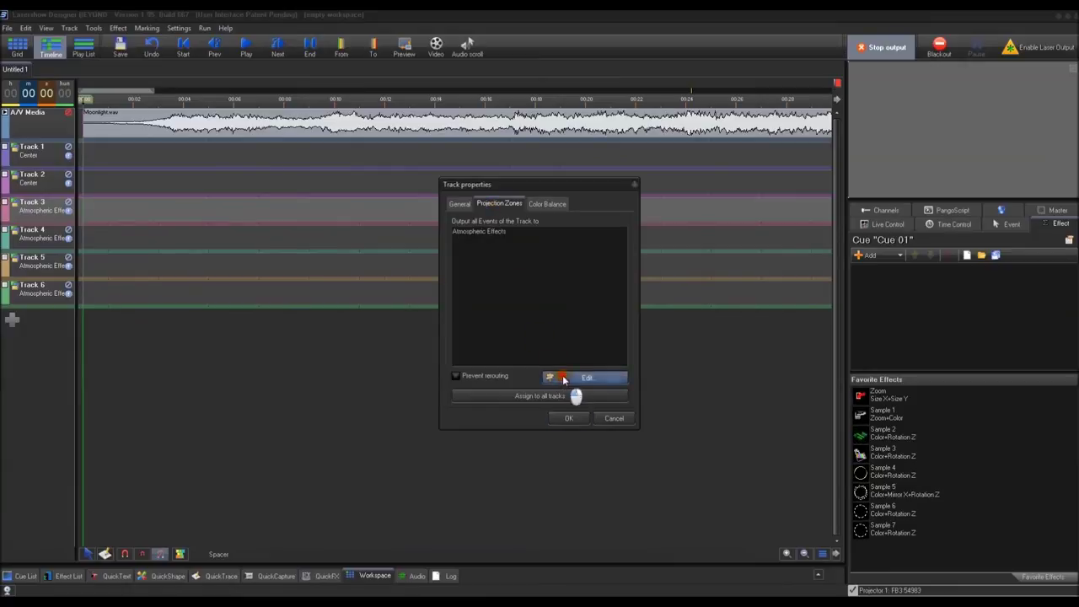
click(559, 377)
double_click(560, 311)
double_click(469, 231)
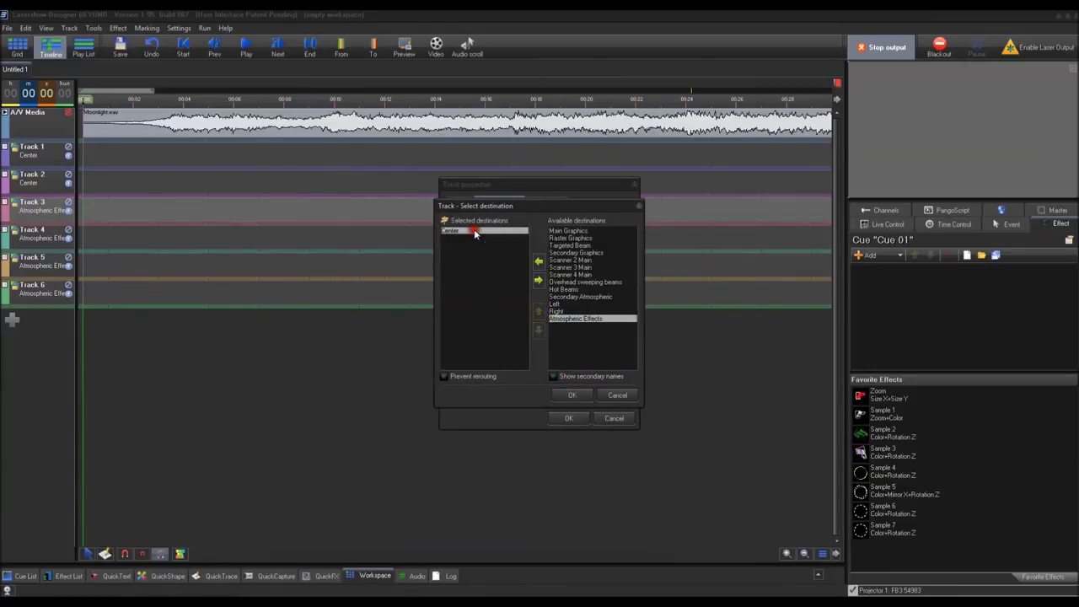
click(572, 395)
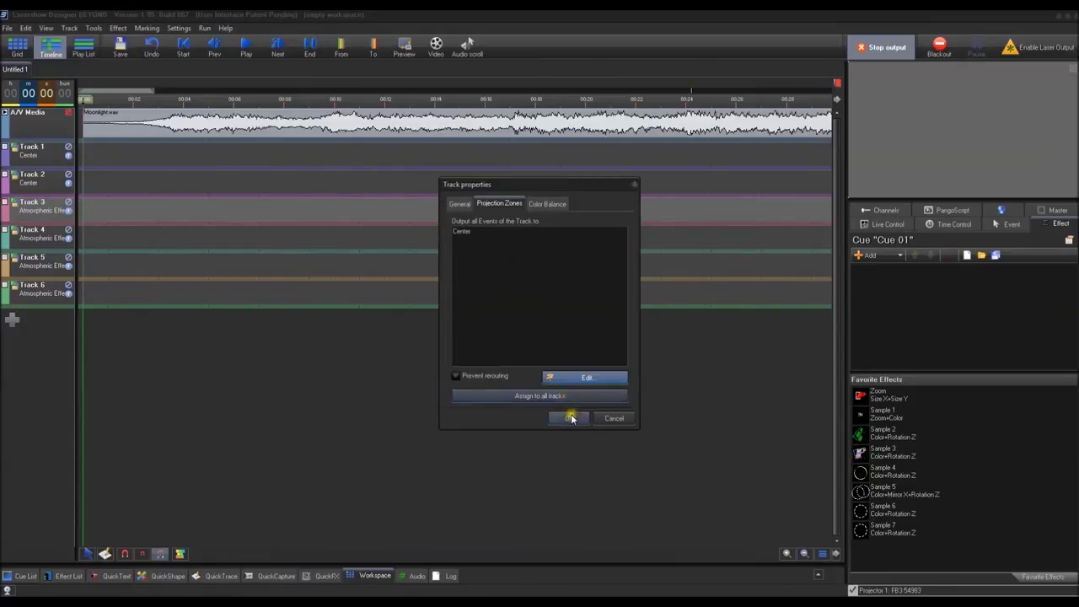
- Try to replace the Atmospheric Effects projection zone of Track 4 with Center
right_click(41, 234)
click(101, 299)
click(510, 205)
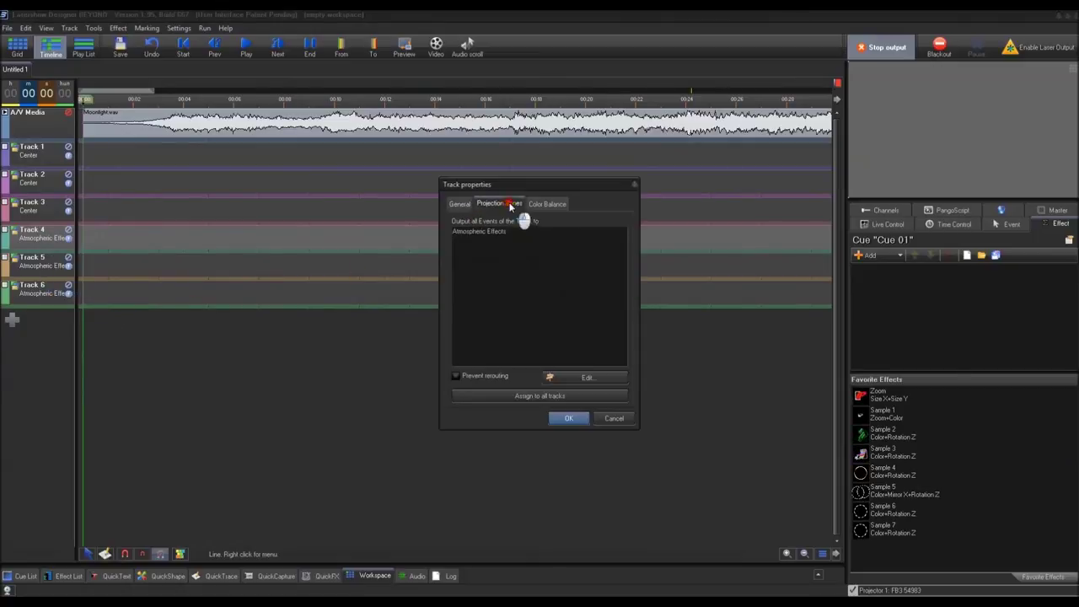
click(580, 379)
double_click(554, 312)
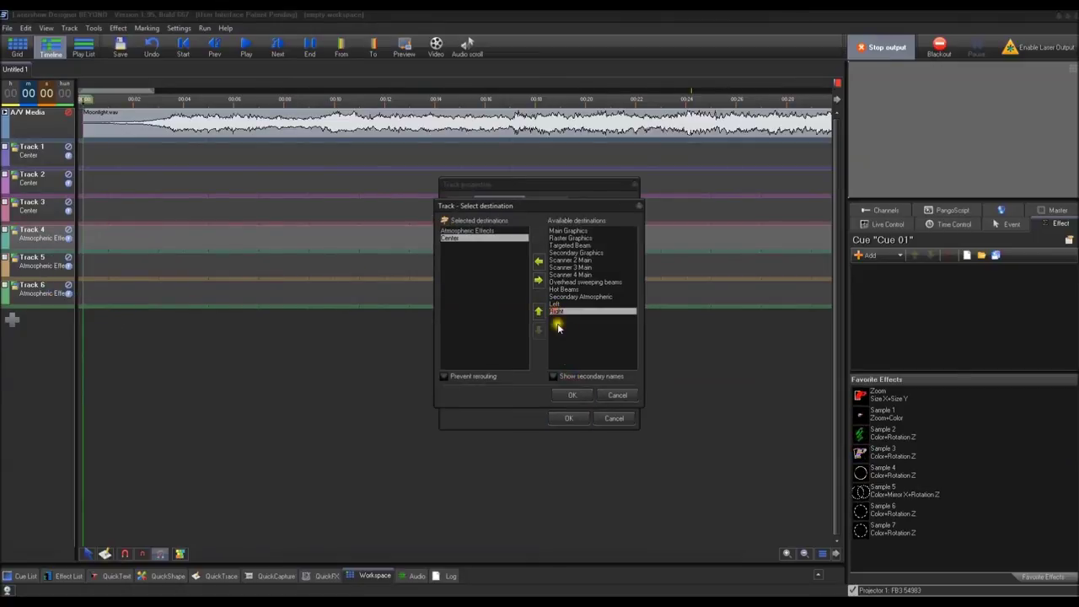
double_click(448, 230)
click(572, 394)
click(569, 418)
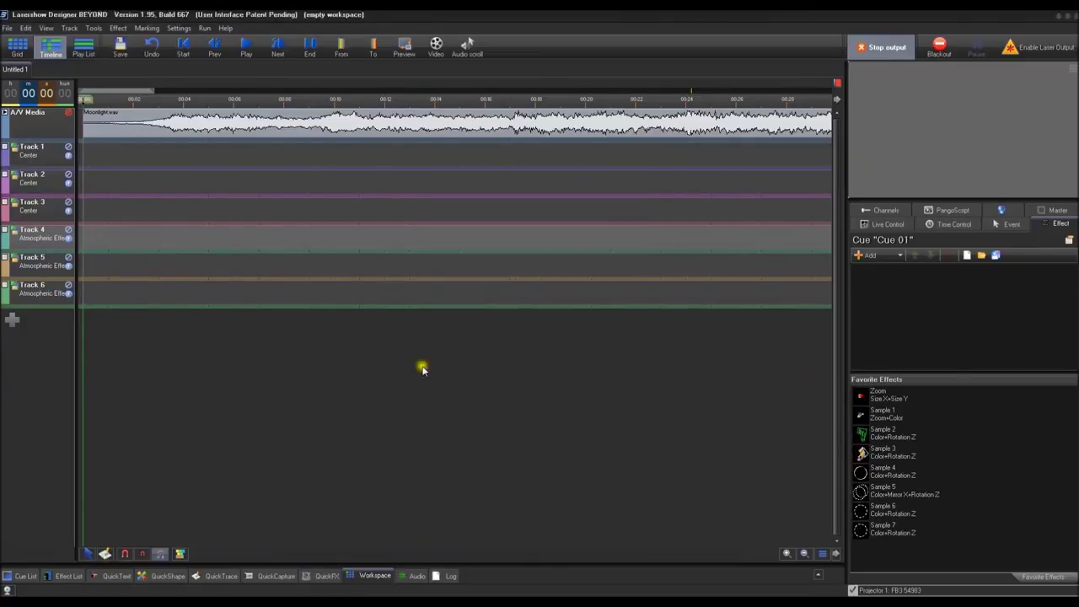
- Replace the Atmospheric Effects projection zone of Track 5 with the Left and Right zones
right_click(32, 261)
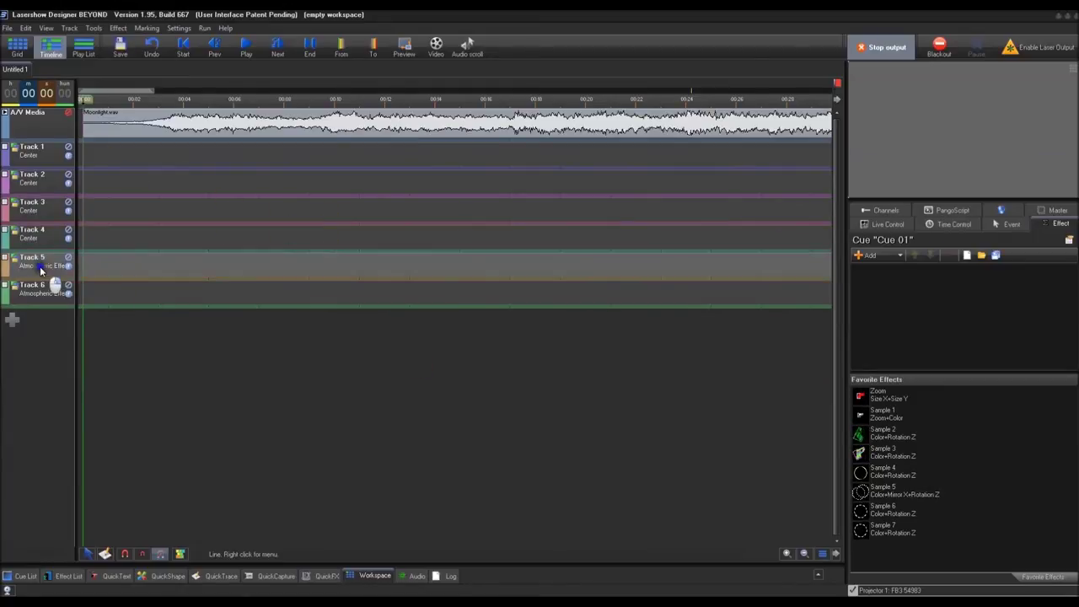
click(84, 331)
click(499, 204)
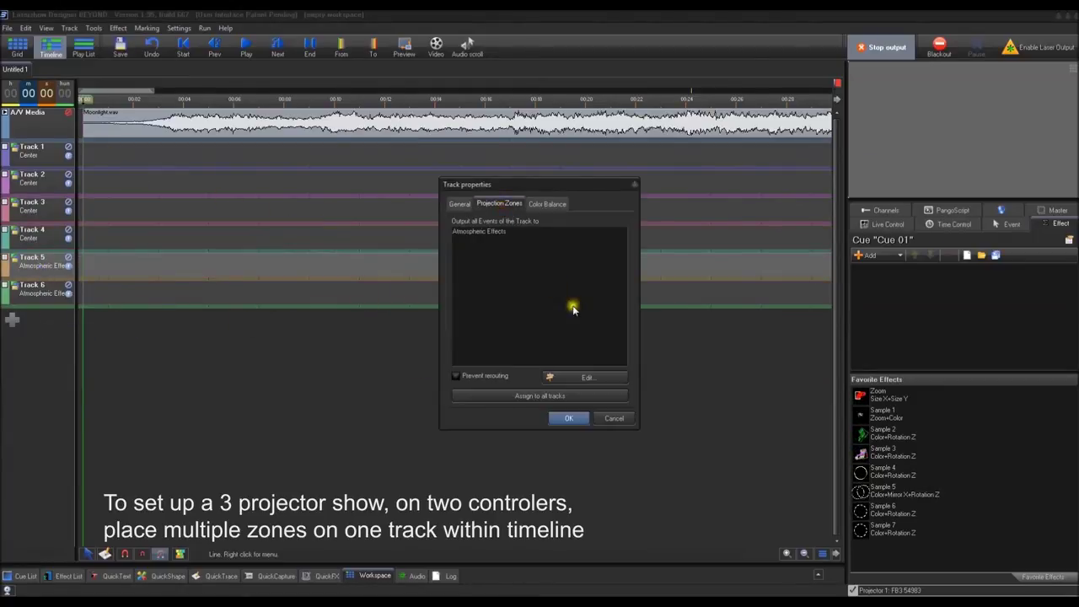
click(582, 375)
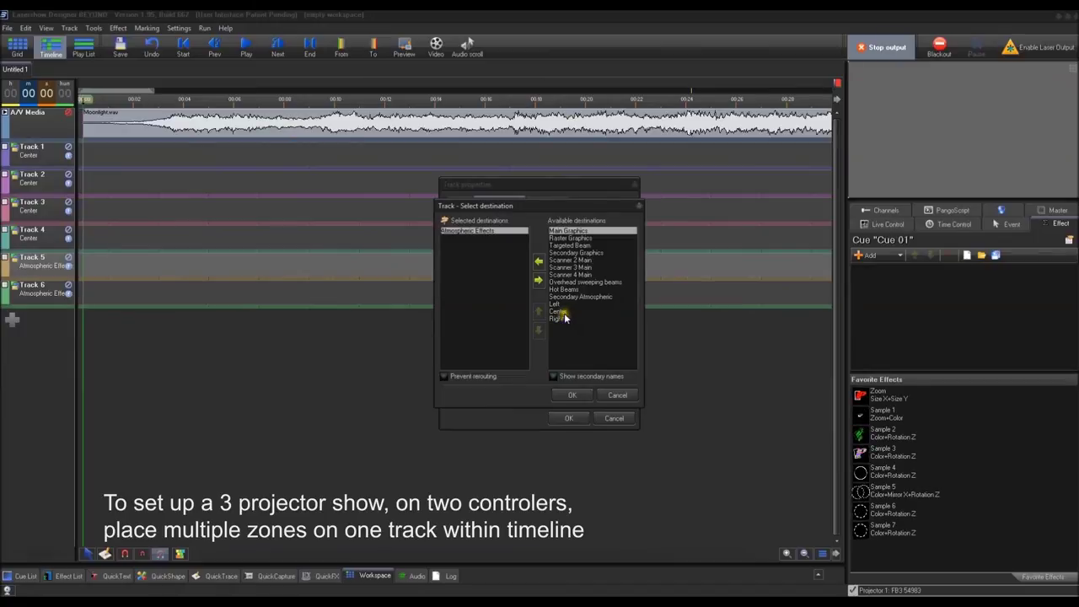
double_click(556, 304)
double_click(506, 231)
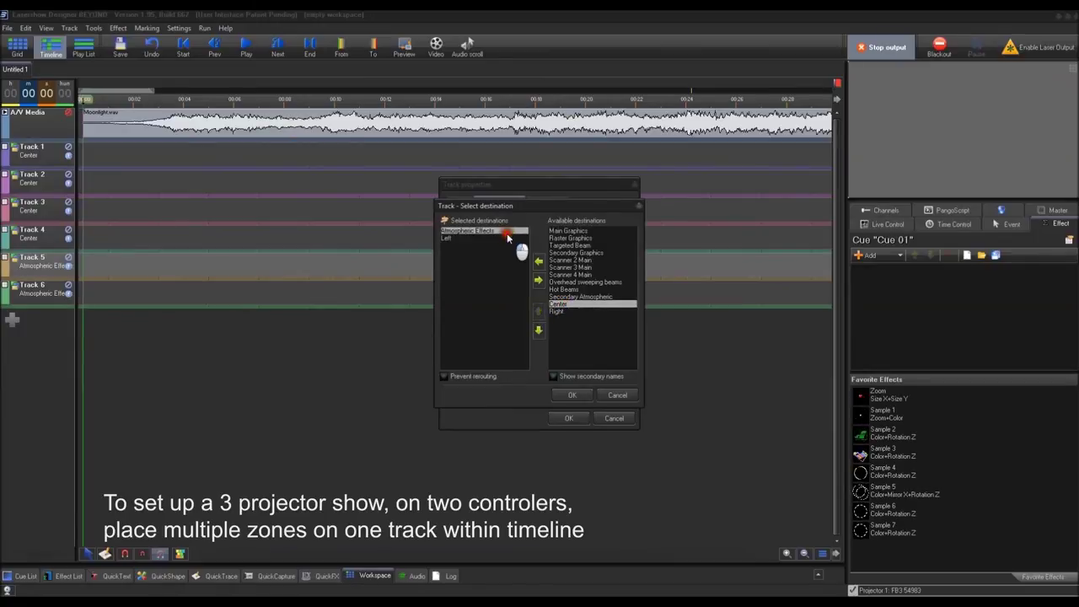
double_click(560, 311)
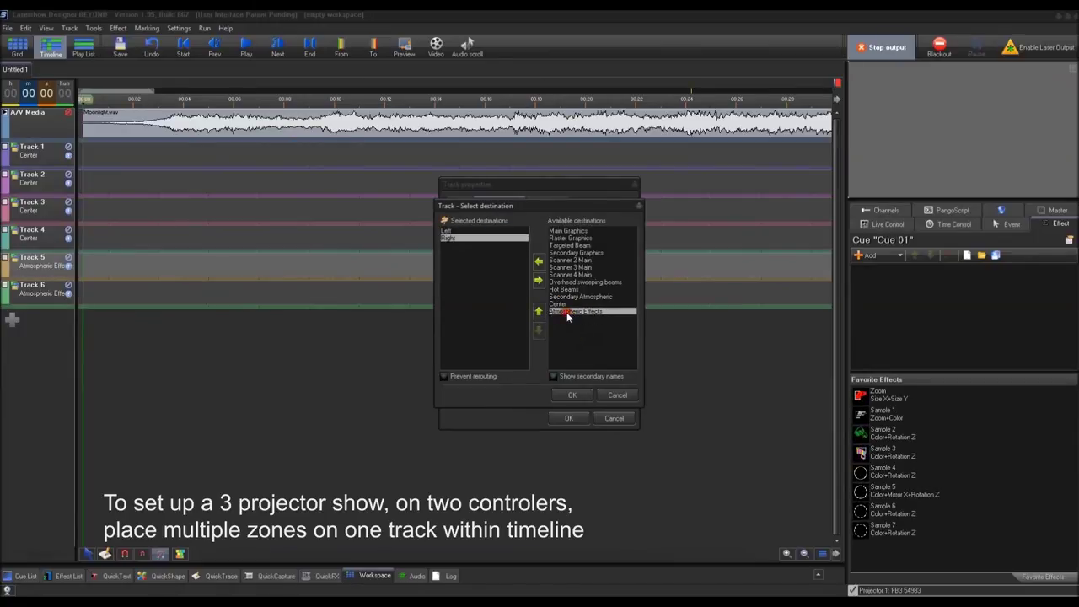
click(454, 231)
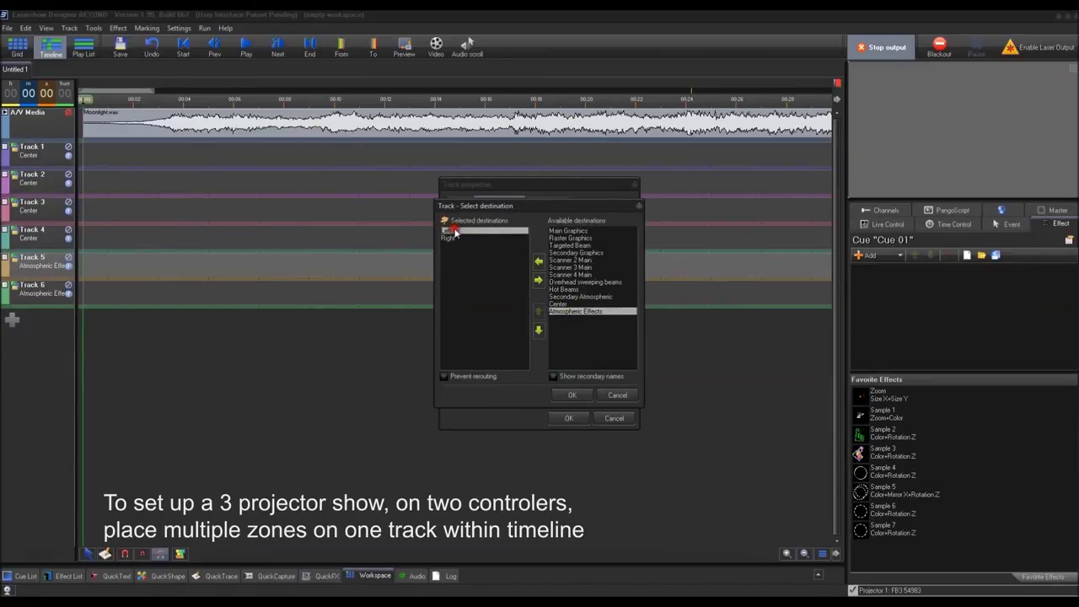
click(574, 396)
click(571, 419)
- Assign Track 6 to the Left and Right projection zones in place of Atmospheric Effects
right_click(63, 309)
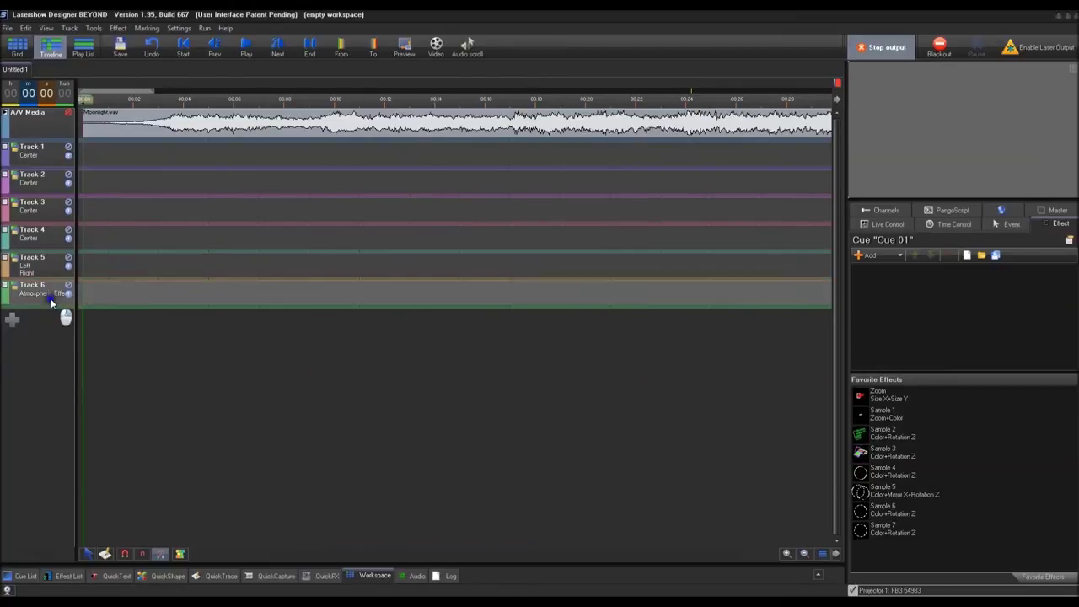
click(339, 335)
click(496, 204)
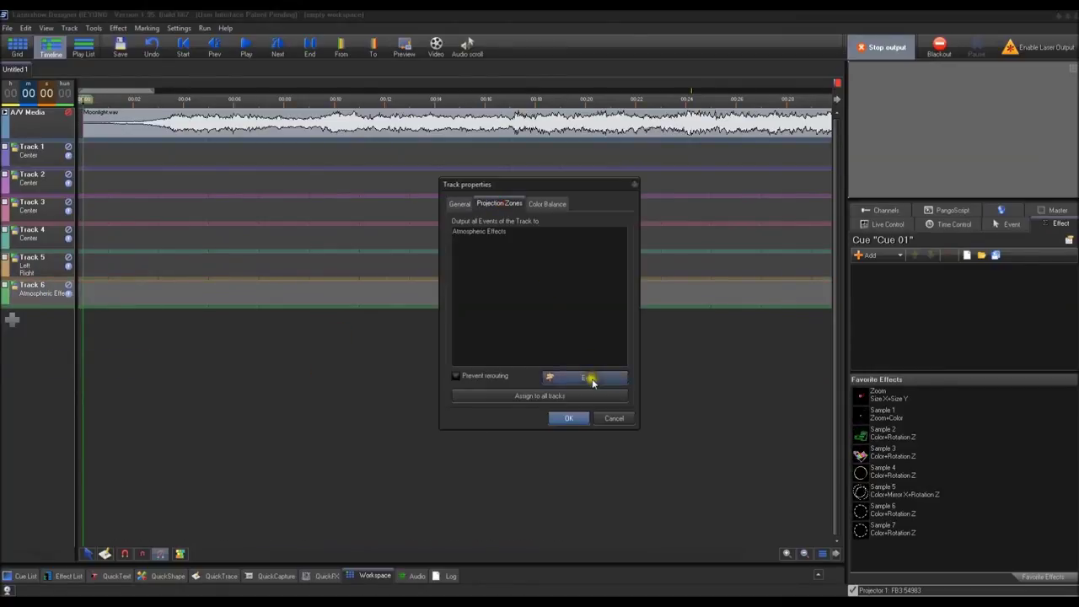
click(588, 378)
click(563, 313)
double_click(558, 304)
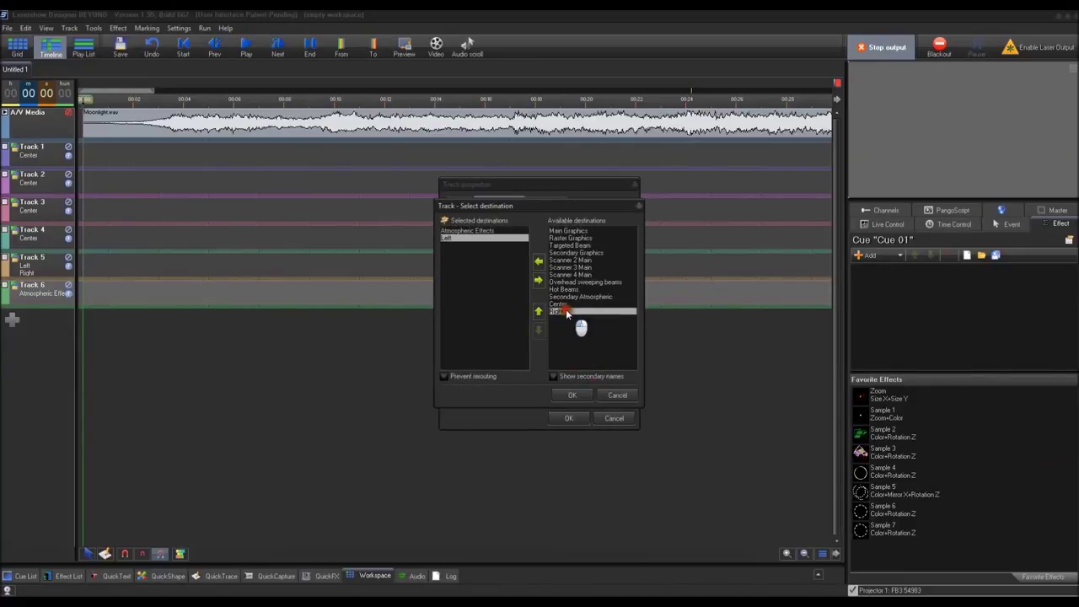
double_click(560, 311)
double_click(492, 231)
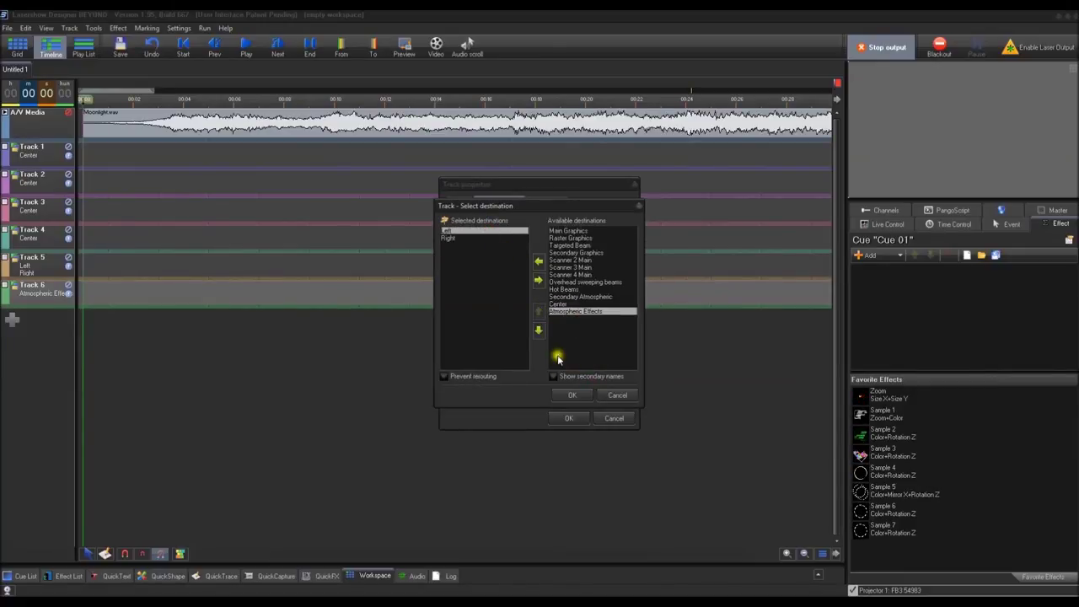
click(572, 395)
click(568, 419)
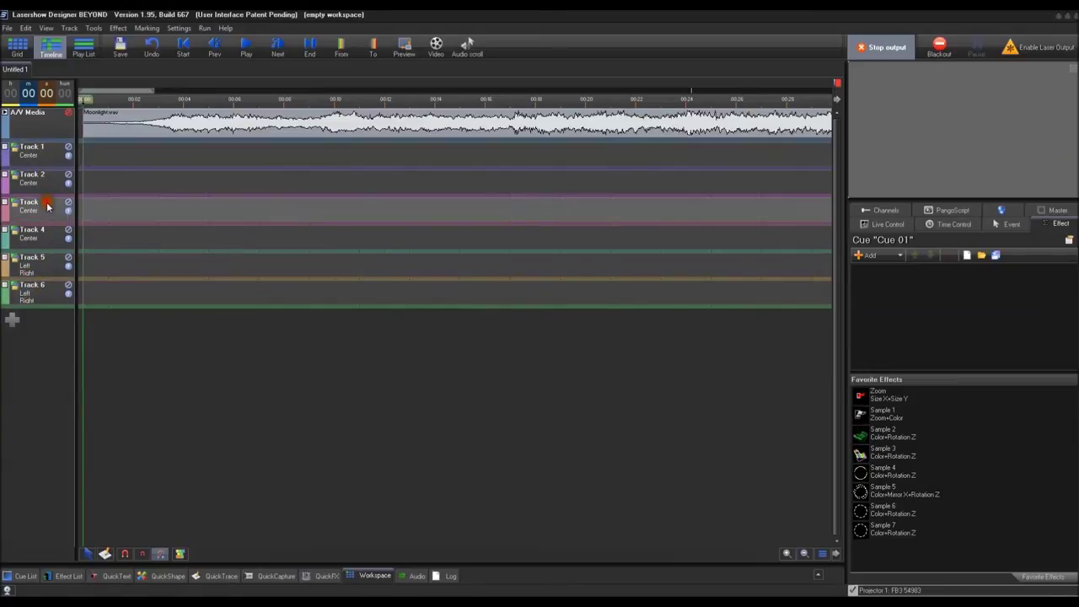
- Create a shape event on Track 1 at about 0.6 s, using a circle of size 50 with 200 points
click(98, 159)
right_click(97, 159)
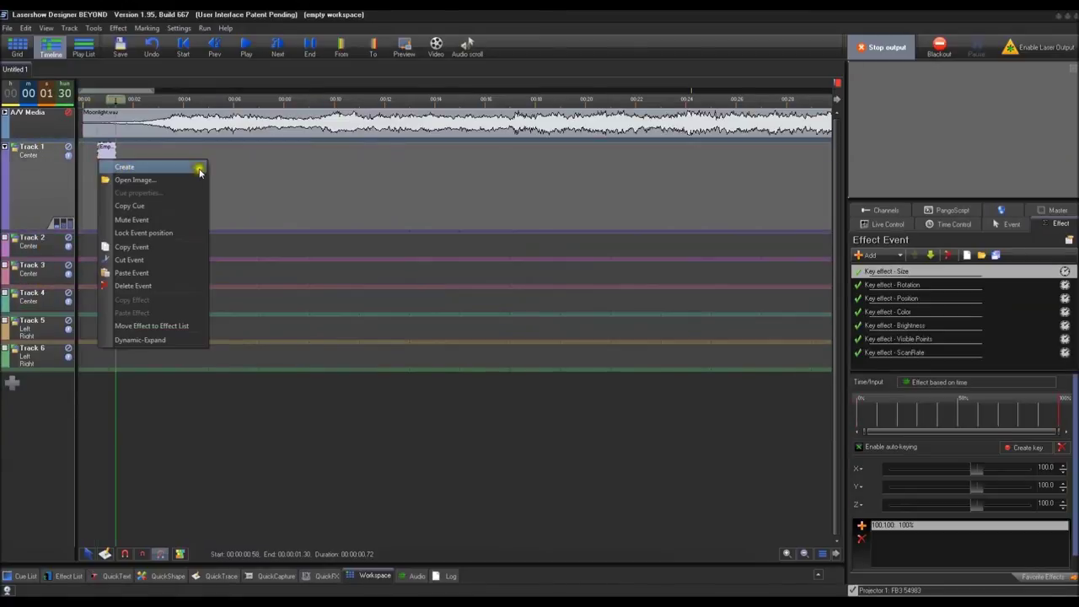
mouse_move(151, 168)
click(274, 194)
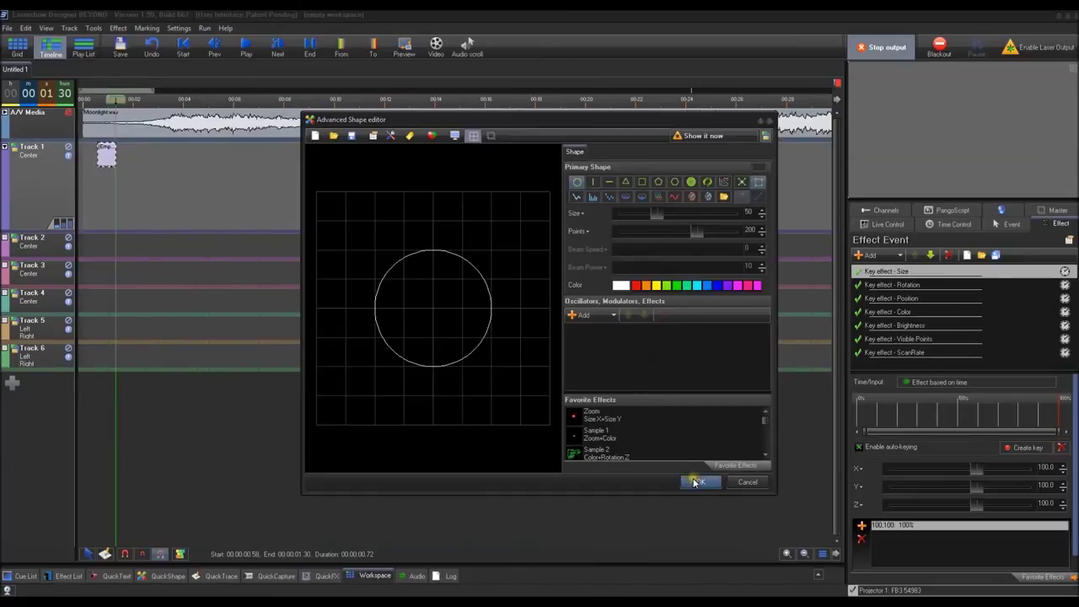
click(700, 479)
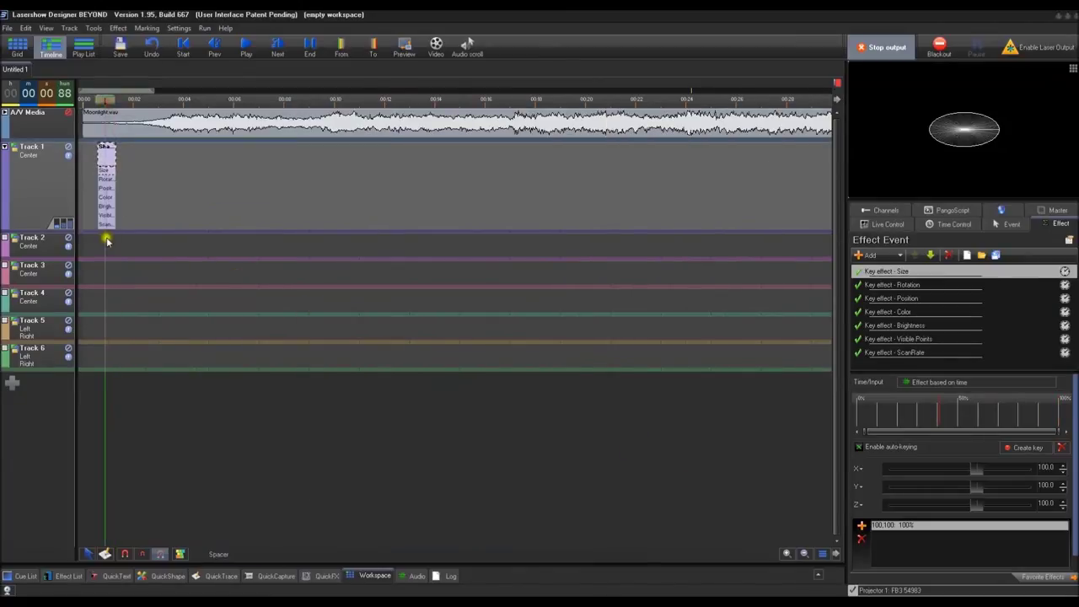
- Create a circle shape event on Track 5 at about 0.8 s, overlapping the shape event on Track 1
click(103, 329)
right_click(104, 329)
click(147, 335)
right_click(105, 326)
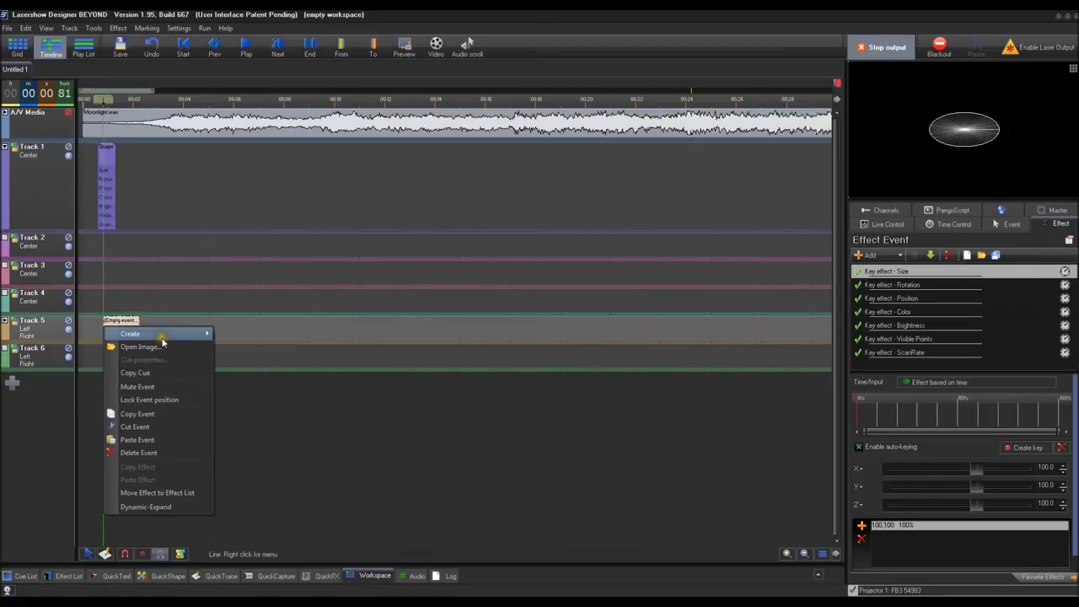
mouse_move(169, 334)
click(258, 362)
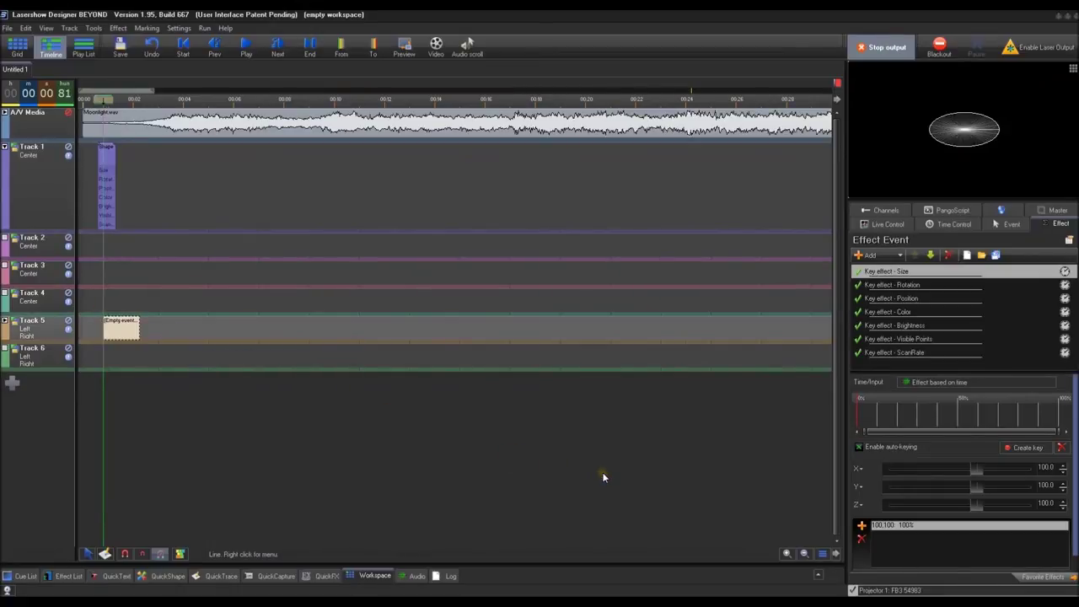
click(693, 481)
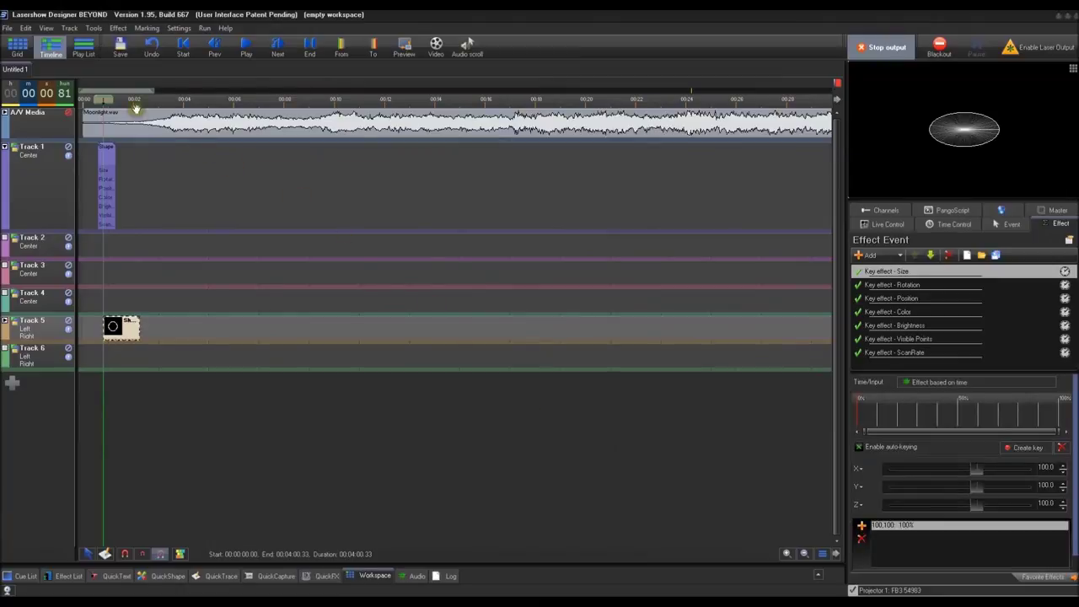
- Check the preview of the overlapping Track 1 and Track 5 shapes with the playhead at about 1 s
click(108, 100)
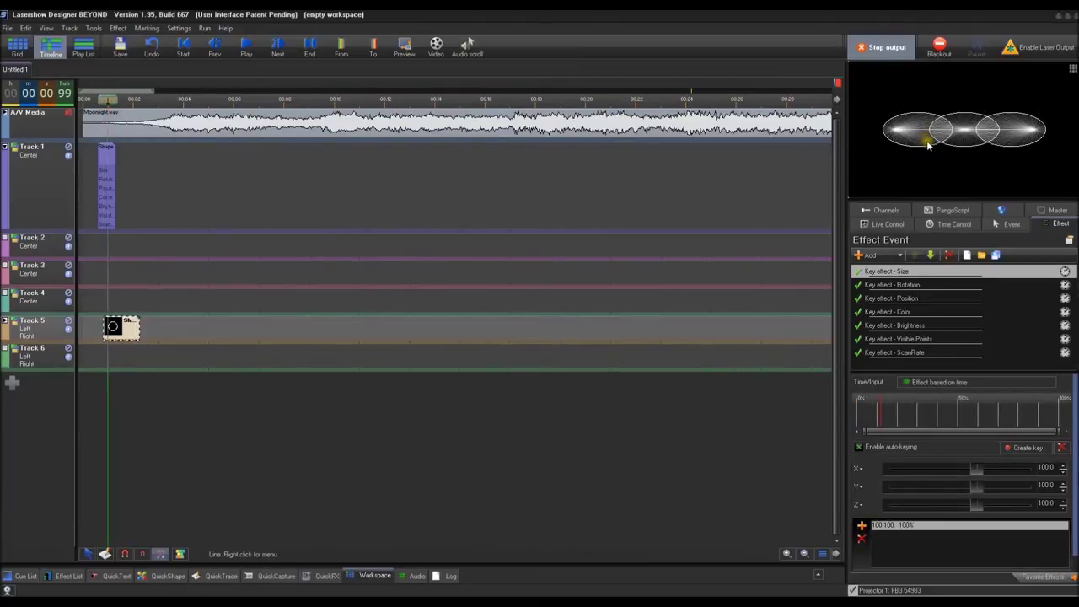
click(213, 266)
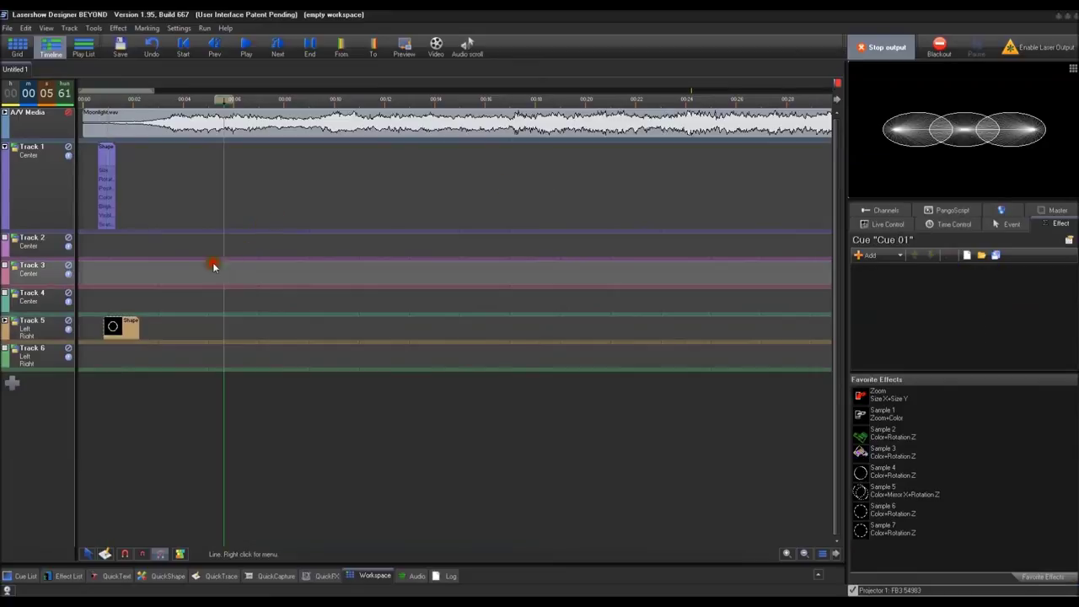
click(131, 272)
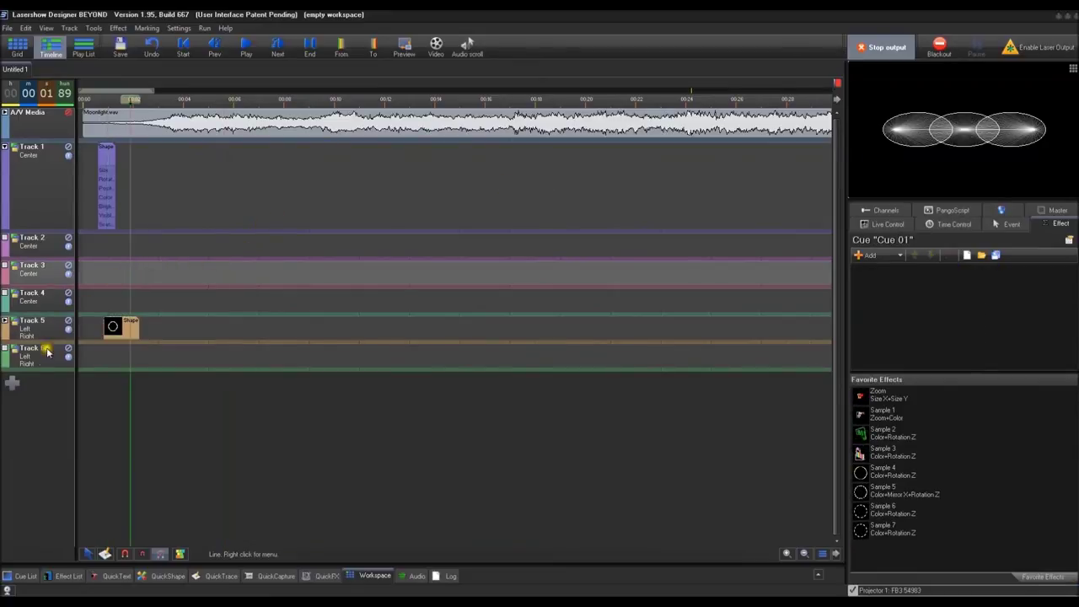
- Add two laser tracks, Track 7 and Track 8, below Track 6
click(12, 385)
click(28, 389)
click(11, 412)
click(28, 417)
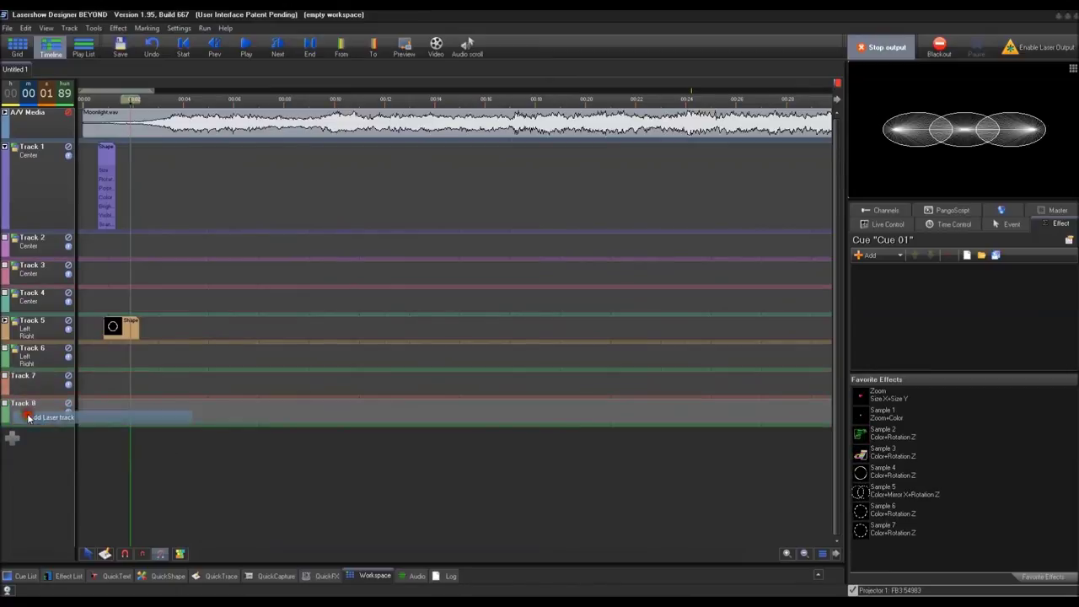
- Assign the Left projection zone to Track 7
right_click(48, 378)
click(93, 440)
click(500, 203)
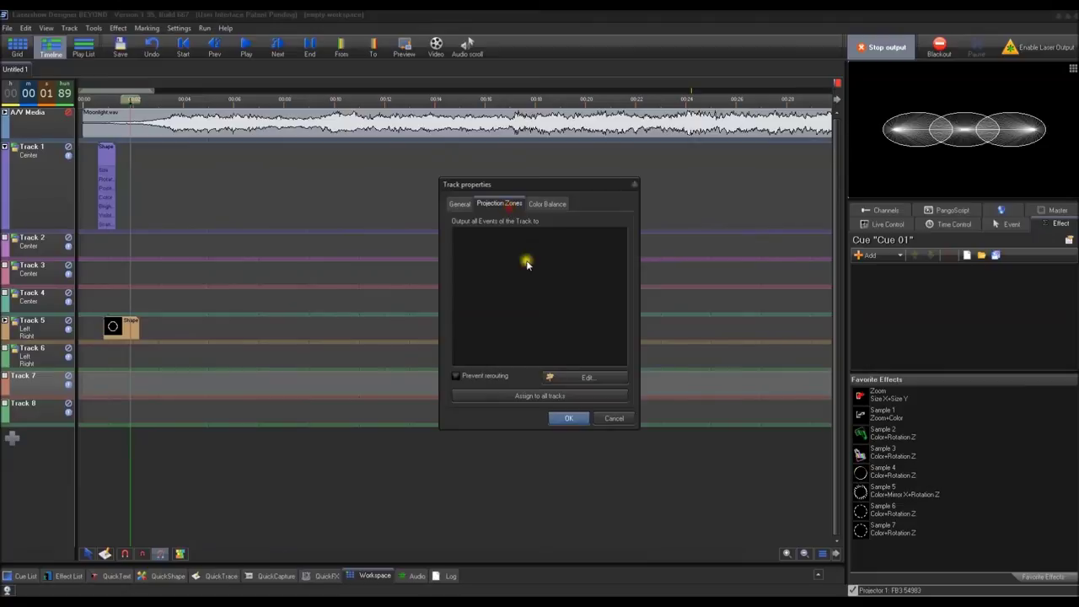
click(564, 368)
double_click(556, 313)
click(572, 394)
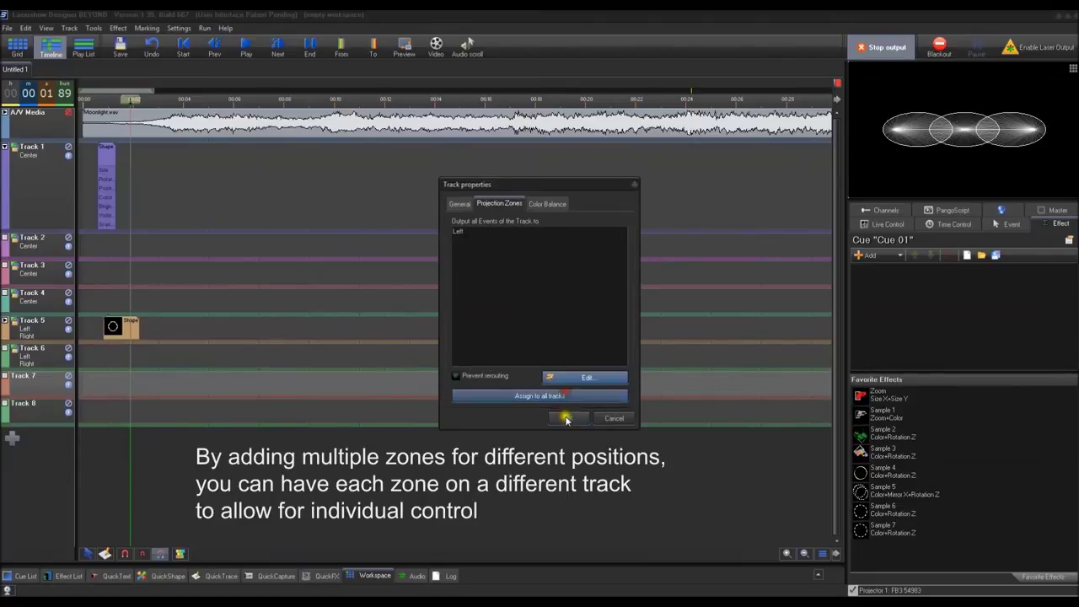
click(568, 418)
- Assign the Right projection zone to Track 8
click(40, 413)
right_click(40, 413)
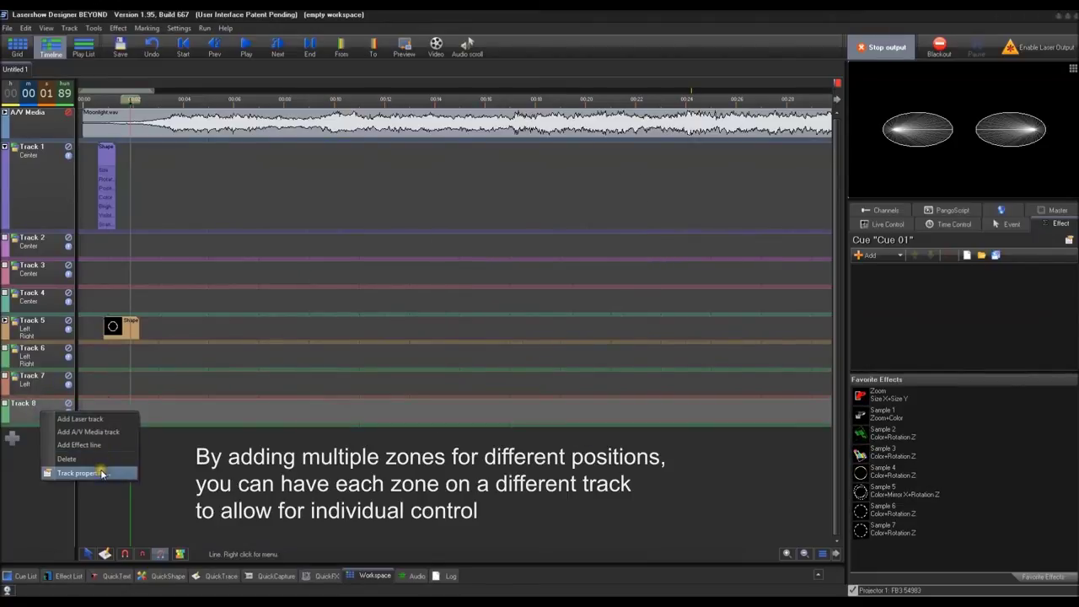
click(101, 474)
click(515, 205)
click(584, 377)
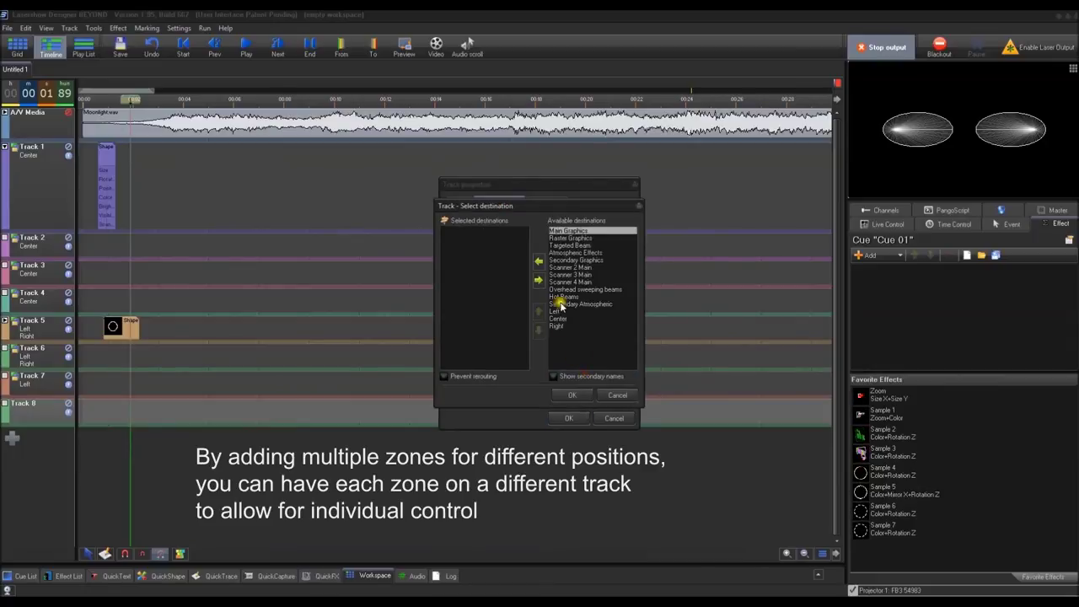
double_click(559, 326)
click(572, 395)
click(569, 419)
- Copy Track 5's shape event and paste it on Track 7 at about 2.5 s and on Track 8 at about 4.6 s
click(126, 341)
right_click(126, 331)
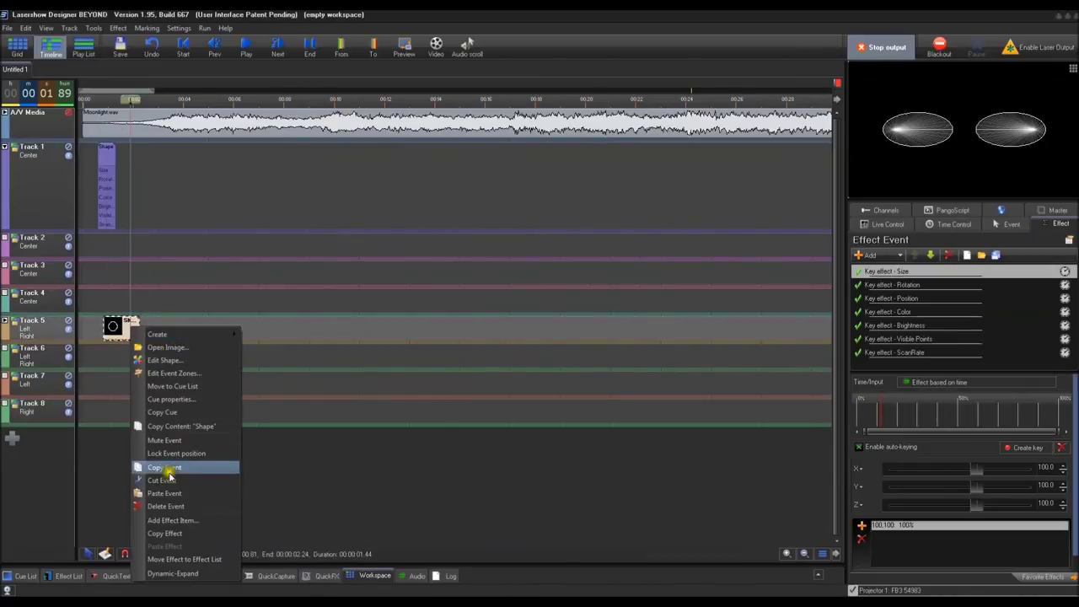
click(181, 477)
click(145, 388)
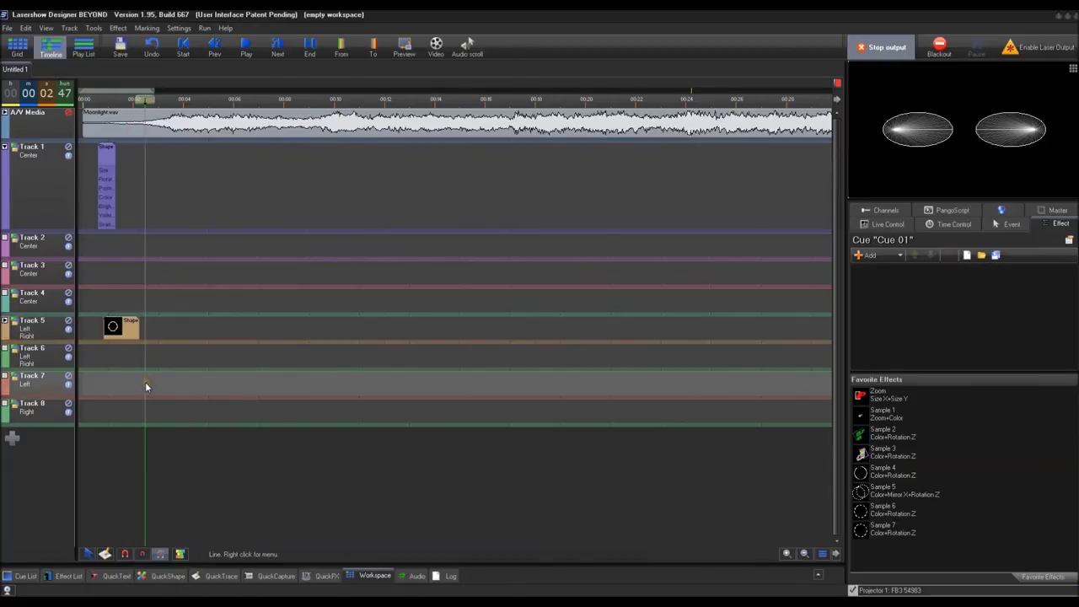
key(ctrl+v)
click(199, 413)
key(ctrl+v)
- Paste further shape copies on Track 7 at about 7.1 s and Track 8 at about 9 s, and play the timeline
click(260, 385)
key(ctrl+v)
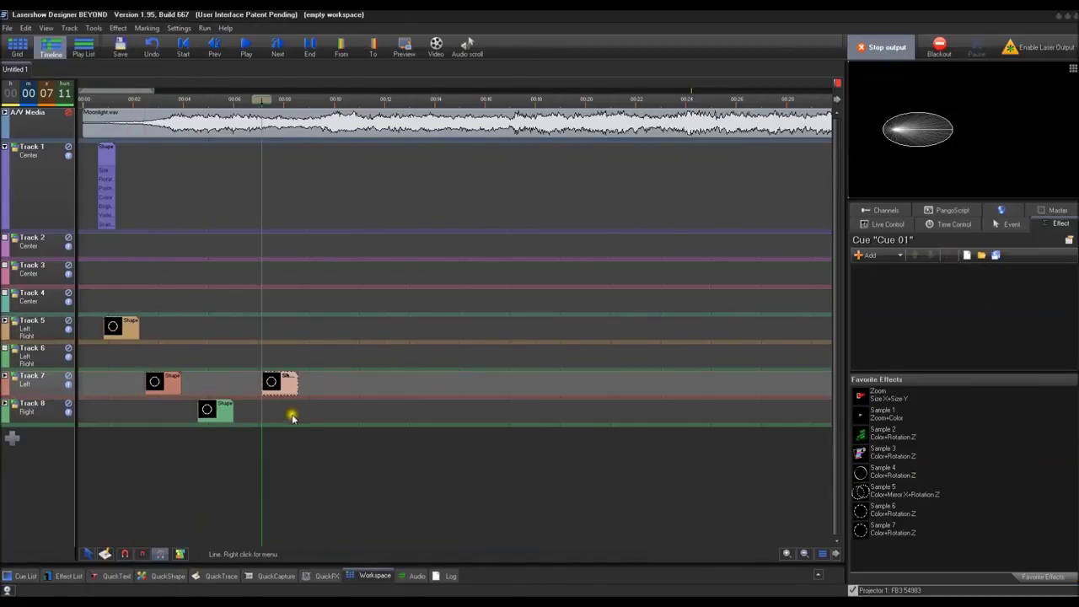
click(317, 418)
key(ctrl+v)
click(157, 359)
key(space)
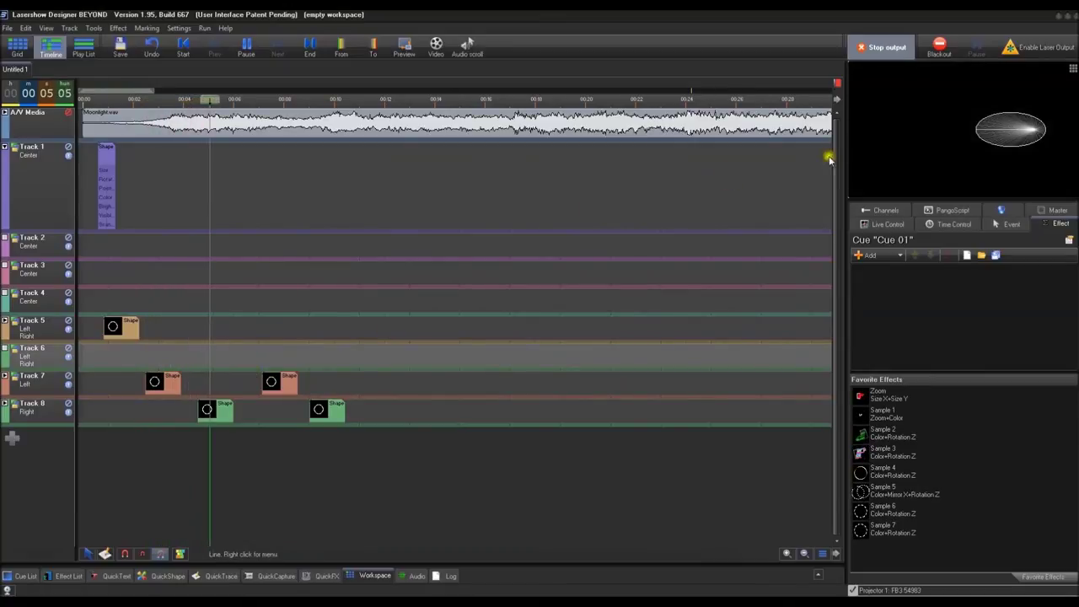
- Paste three copies of the shape event on Track 1 at about 3.7, 6.2 and 8.7 s, and play the timeline
click(176, 172)
key(ctrl+v)
click(240, 171)
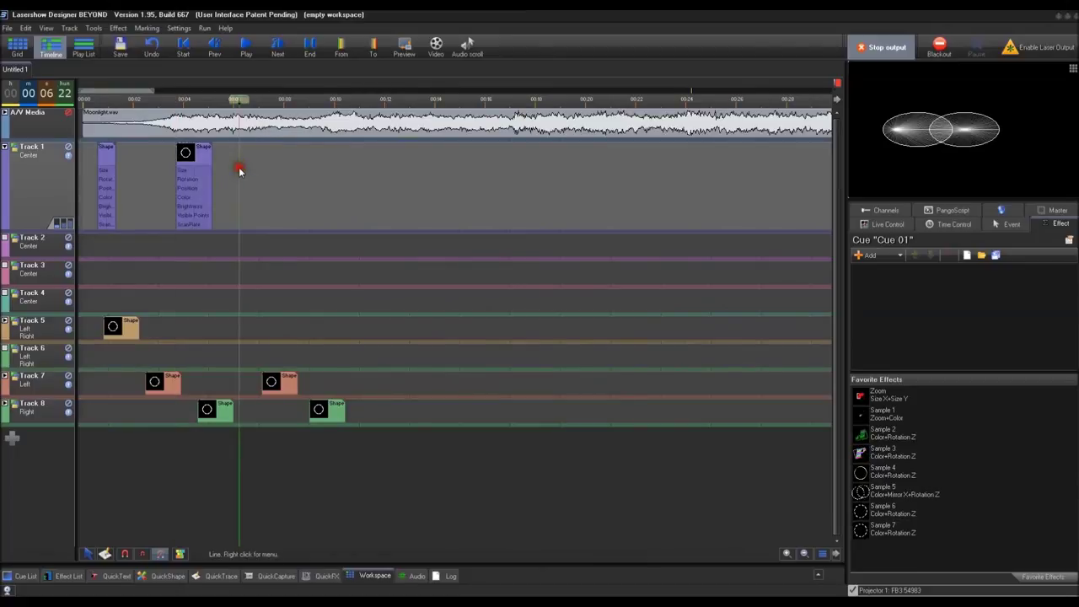
key(ctrl+v)
click(301, 172)
key(ctrl+v)
click(180, 267)
key(space)
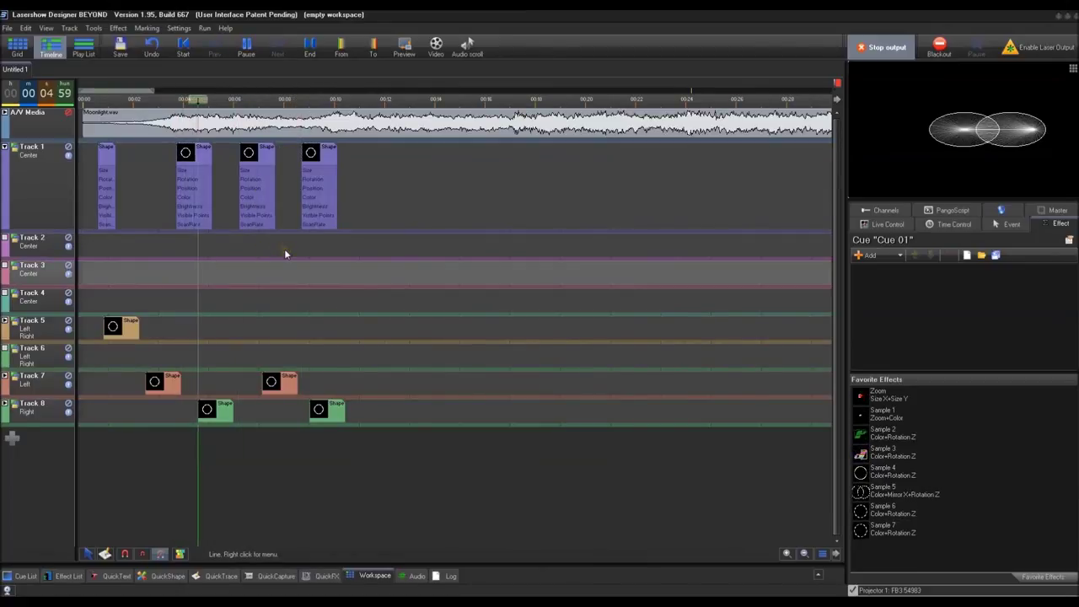
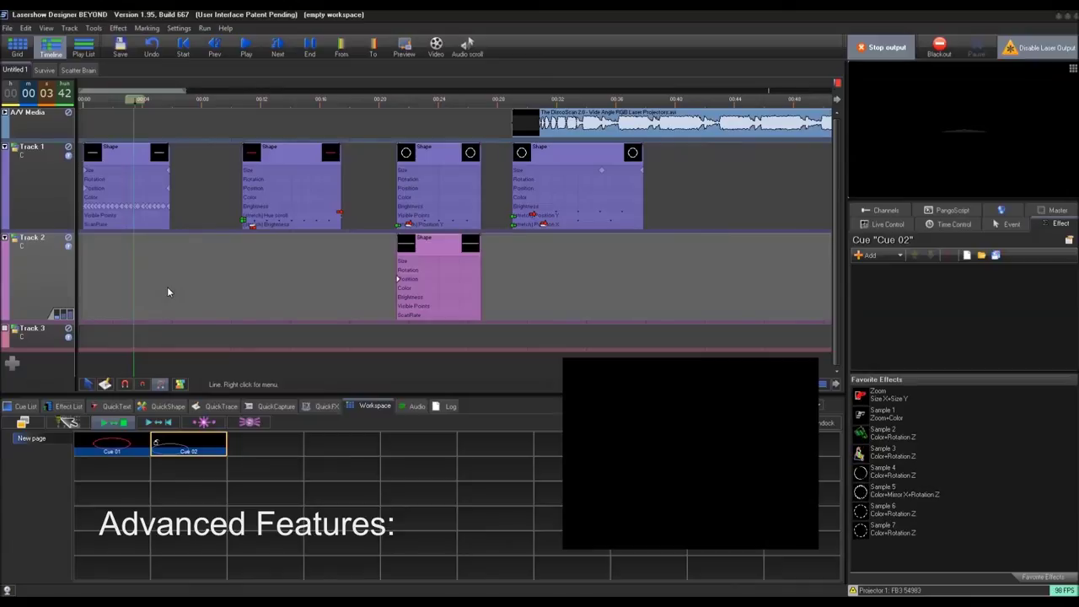
- Play the first shape event on Track 1 from the start of the timeline and stop at about 5.7 s
click(108, 268)
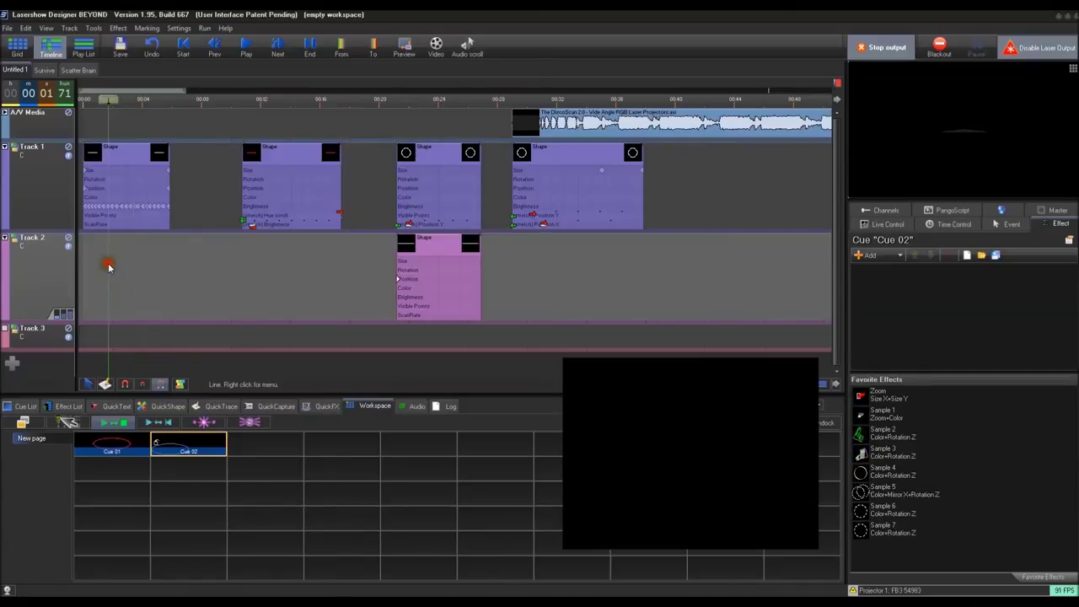
scroll(108, 269, up, 3)
scroll(108, 269, up, 2)
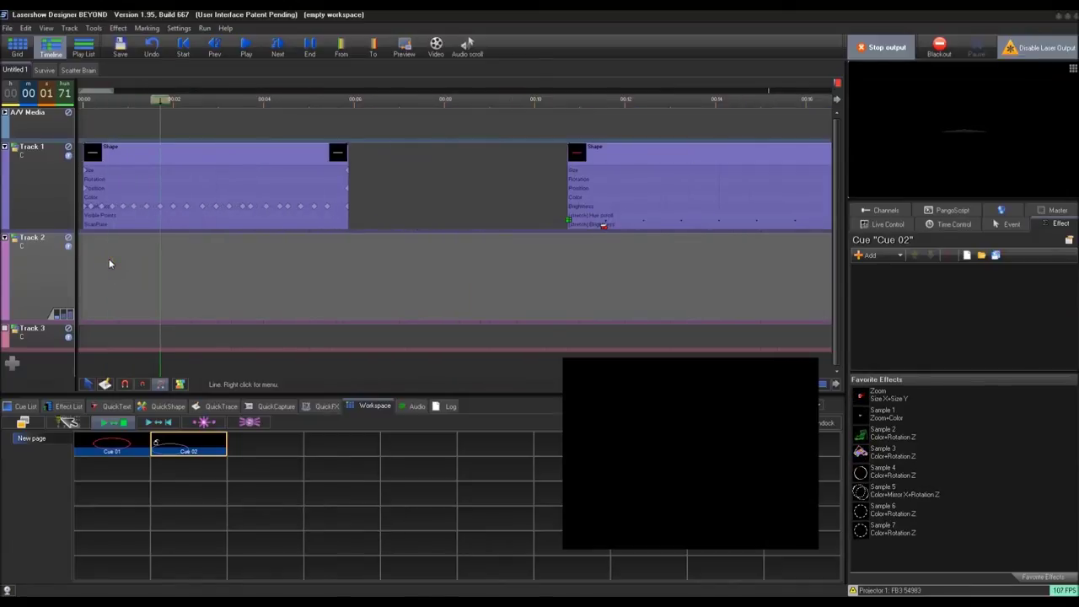
scroll(109, 264, up, 2)
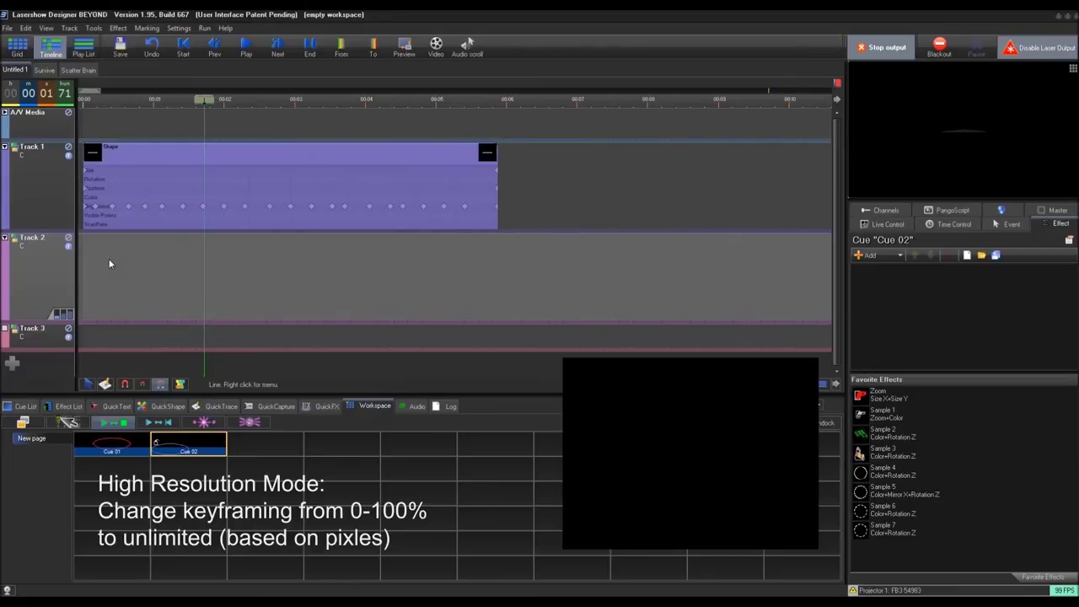
click(84, 101)
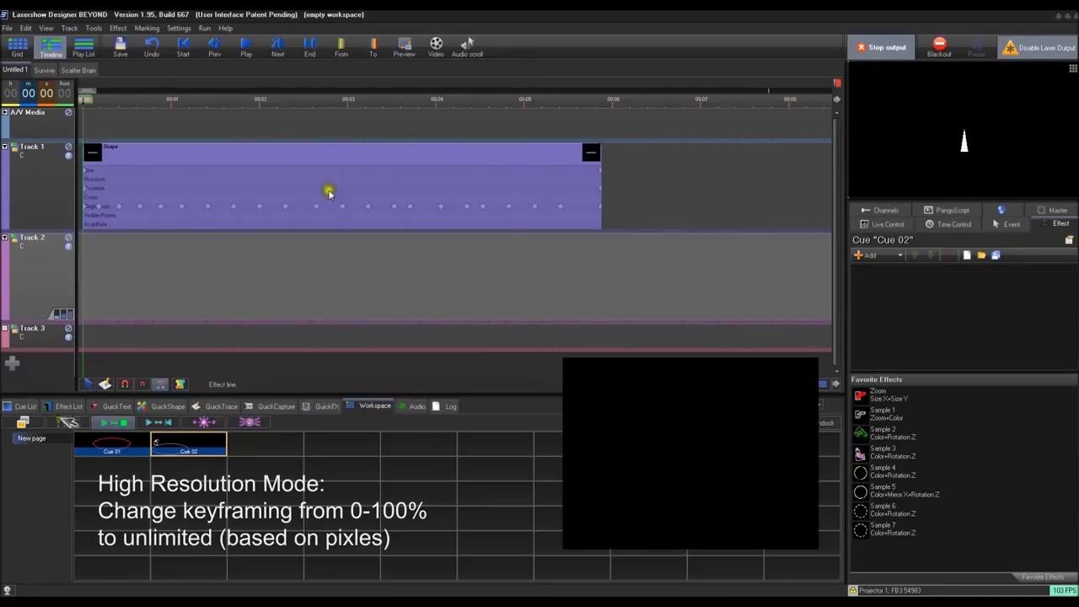
key(space)
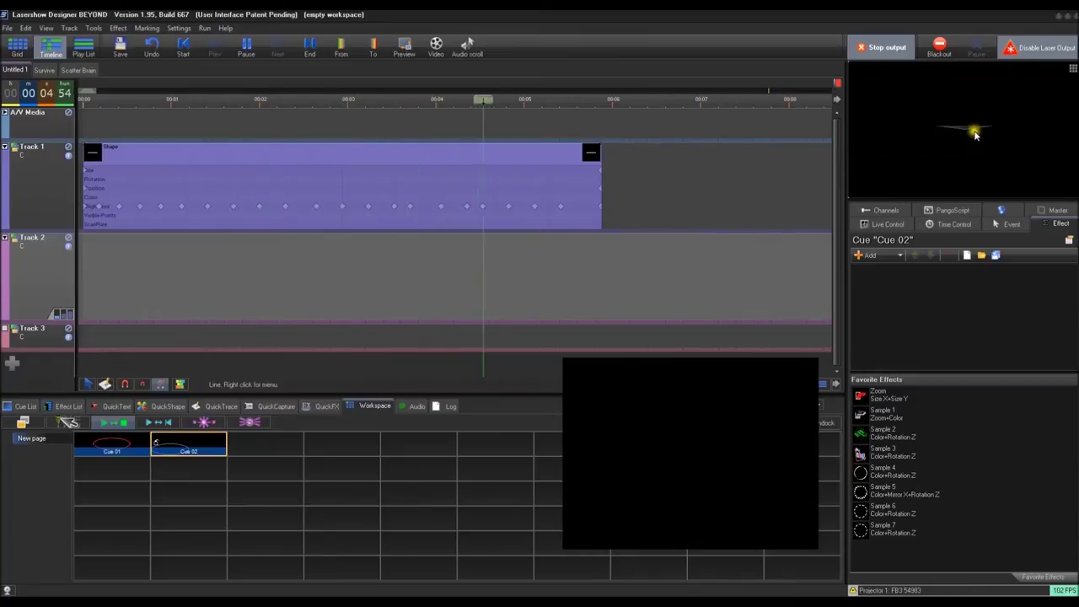
key(space)
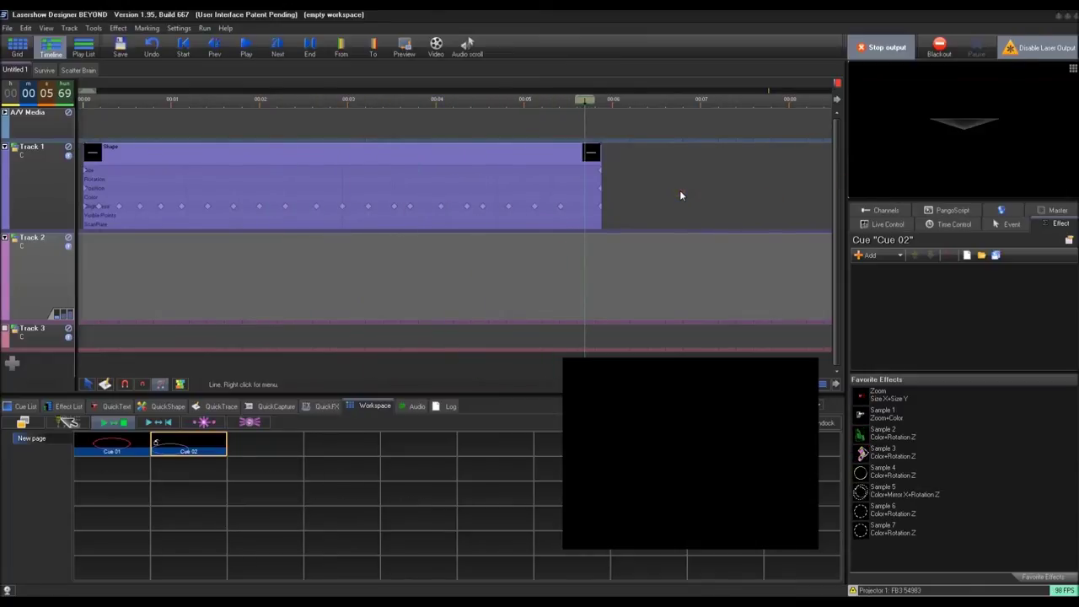
click(678, 190)
click(679, 183)
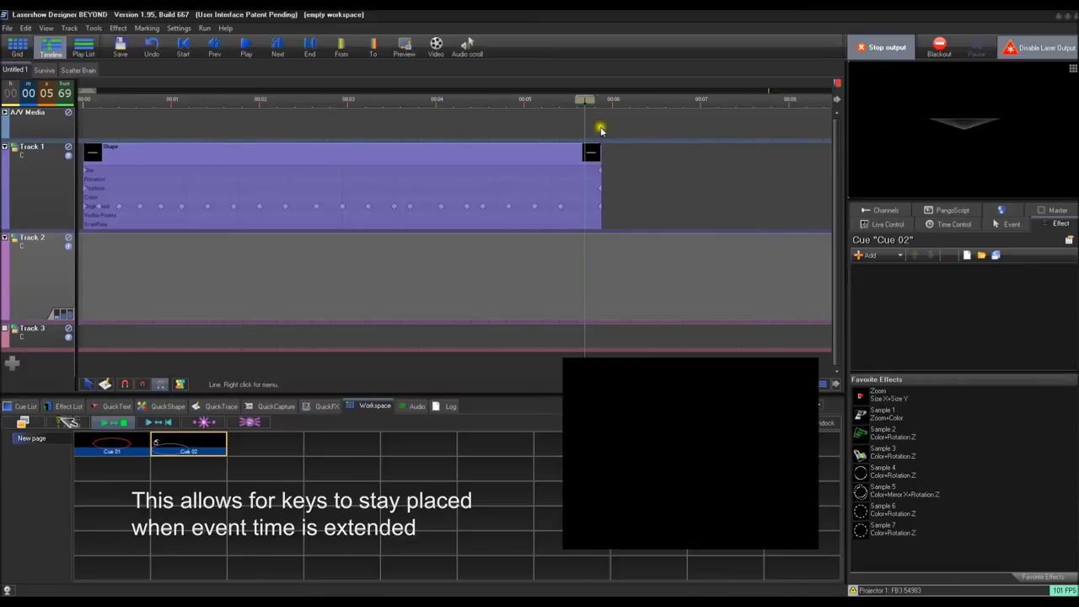
- Shorten Track 1's first shape event to about 5.82 s and switch all its key effect lines to High Resolution mode
drag(588, 100, 668, 105)
mouse_move(601, 151)
mouse_down()
mouse_move(680, 164)
mouse_move(655, 153)
mouse_move(606, 166)
mouse_move(595, 156)
mouse_up()
click(544, 177)
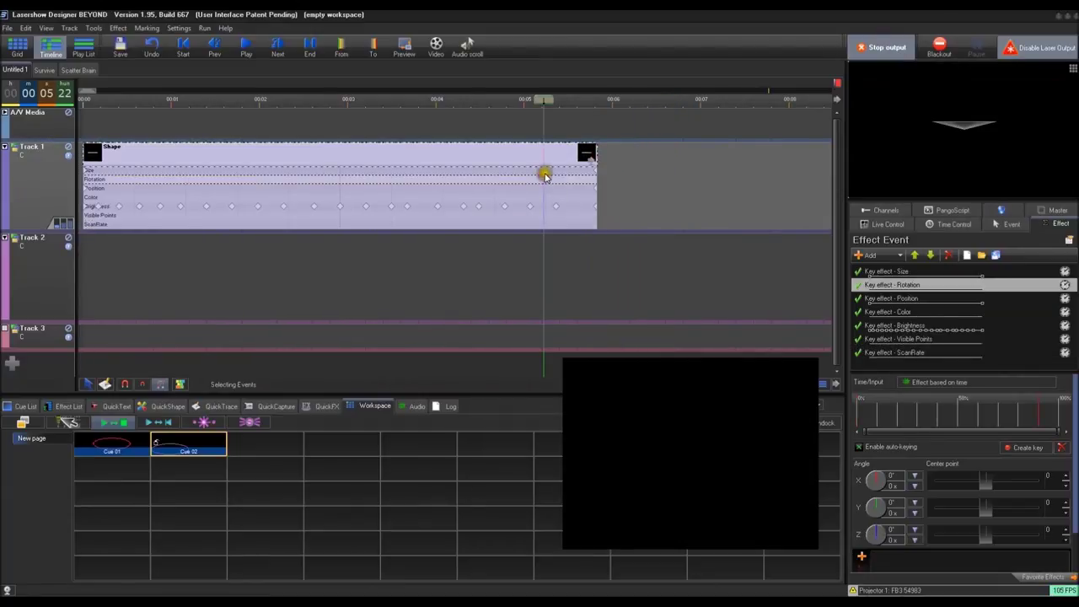
right_click(546, 175)
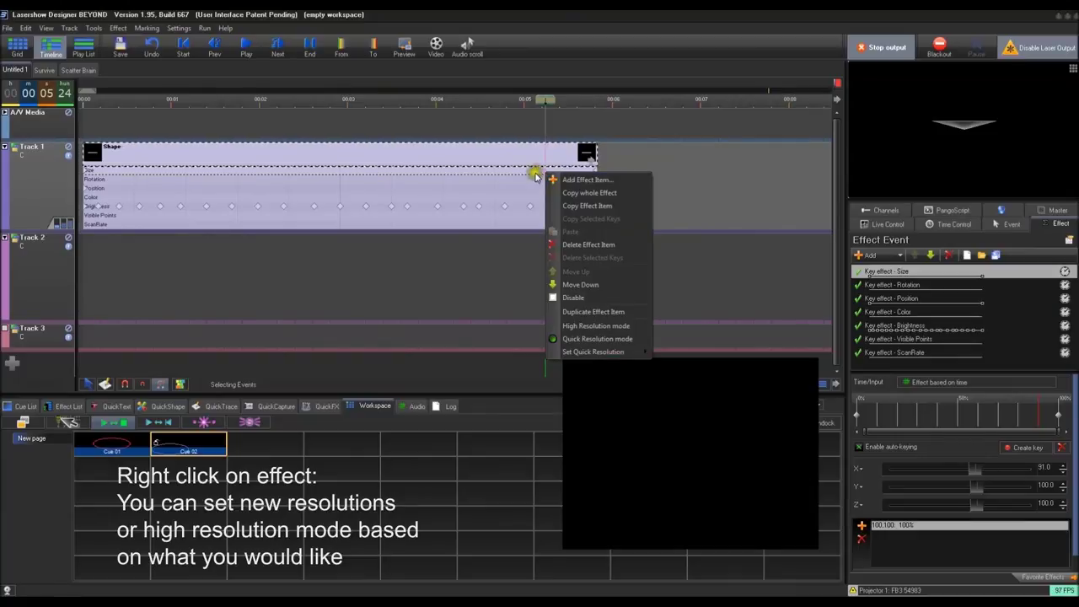
click(616, 332)
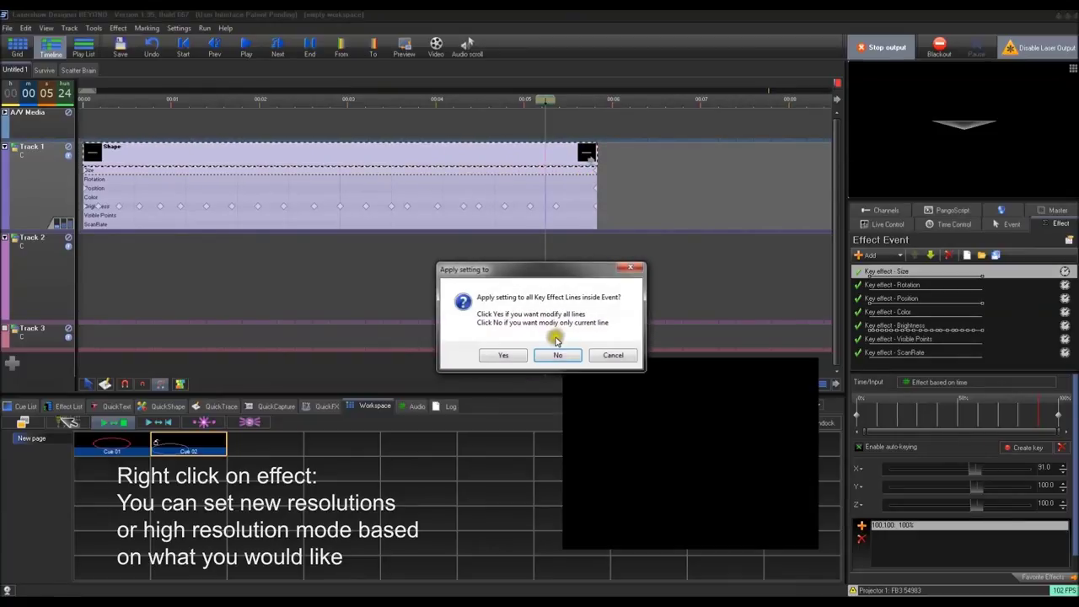
click(503, 355)
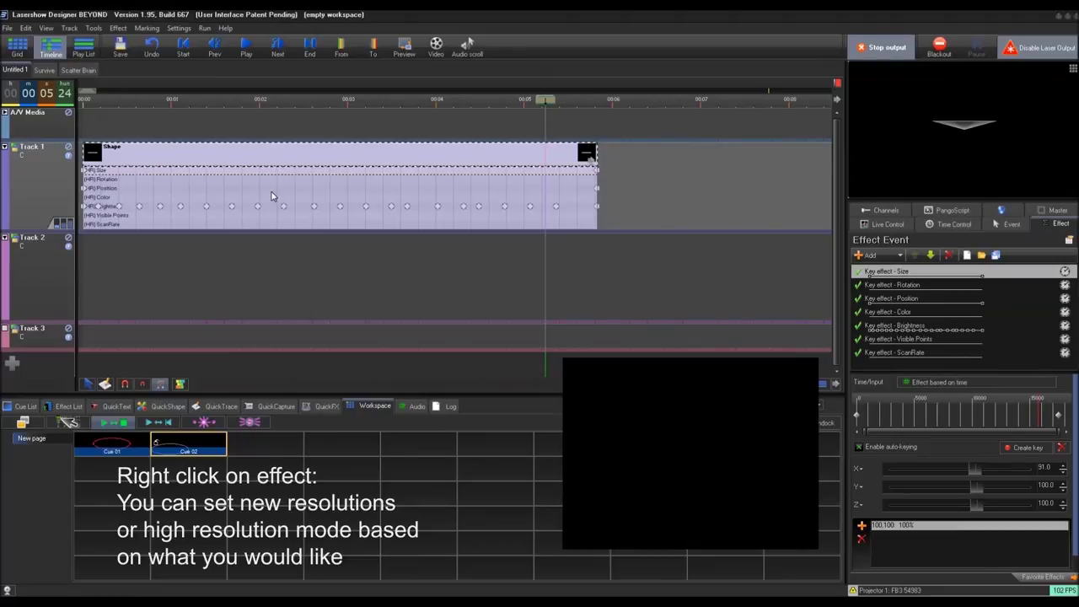
- Add a Position key at about 4.07 s in the first shape event and nudge it to about 4.12 s
click(439, 186)
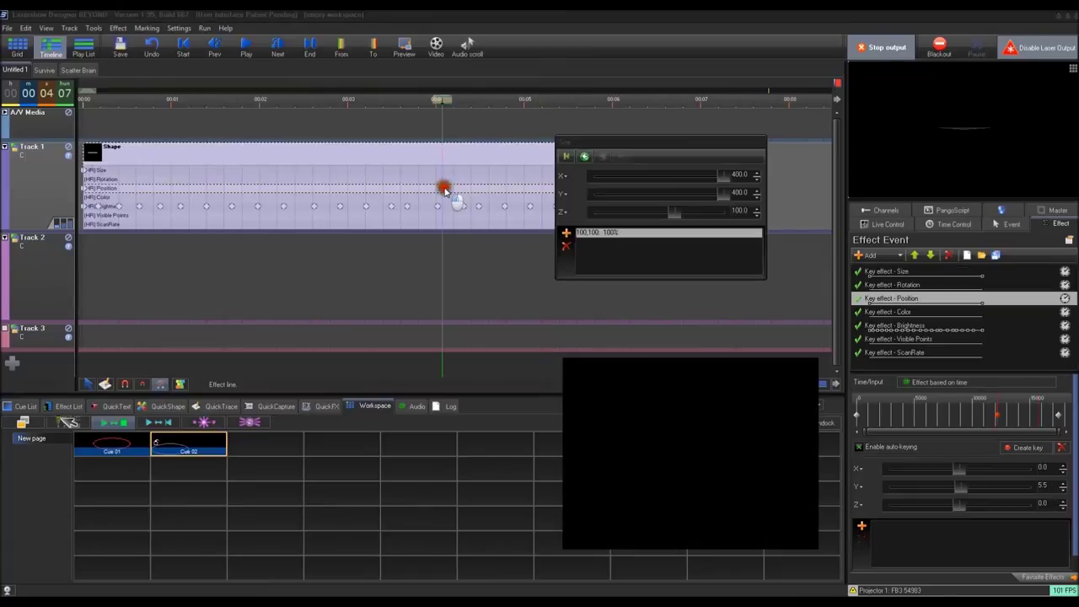
mouse_move(456, 197)
mouse_down()
mouse_move(458, 241)
mouse_move(484, 250)
mouse_move(448, 242)
mouse_move(486, 207)
mouse_move(448, 194)
mouse_up()
scroll(448, 194, up, 3)
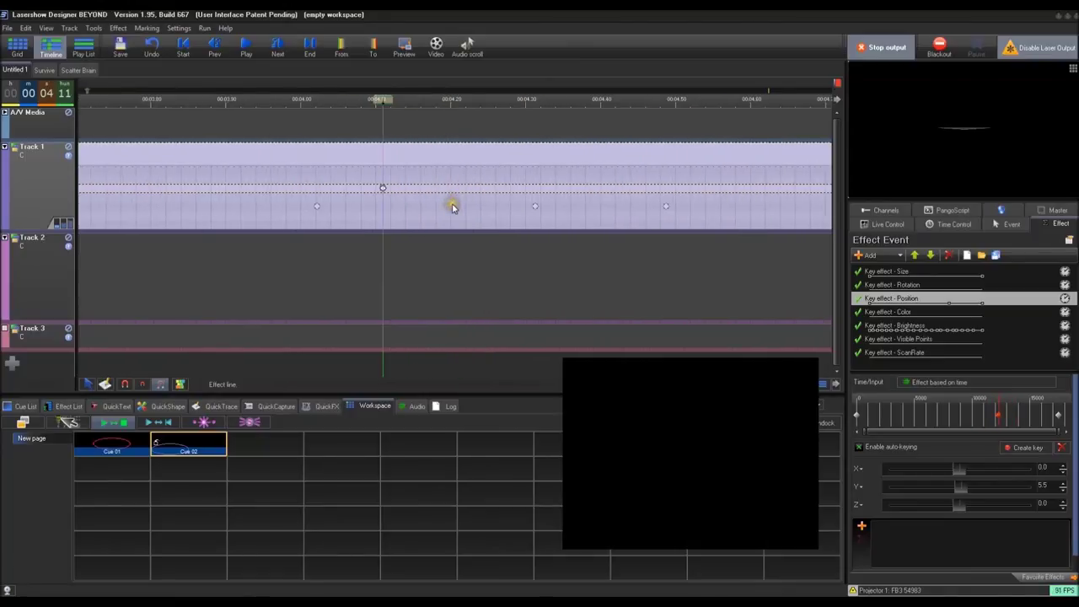
mouse_move(383, 188)
mouse_down()
mouse_move(413, 214)
mouse_move(388, 194)
mouse_up()
scroll(388, 194, down, 5)
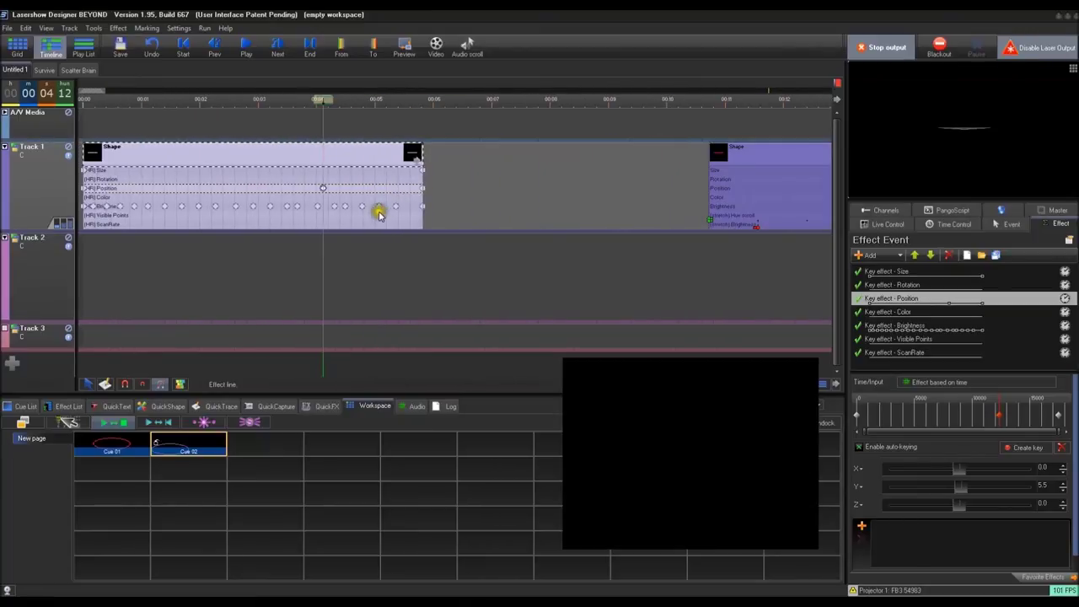
- Show the shape event's properties and delete the added Position key at about 4.1 s
click(987, 230)
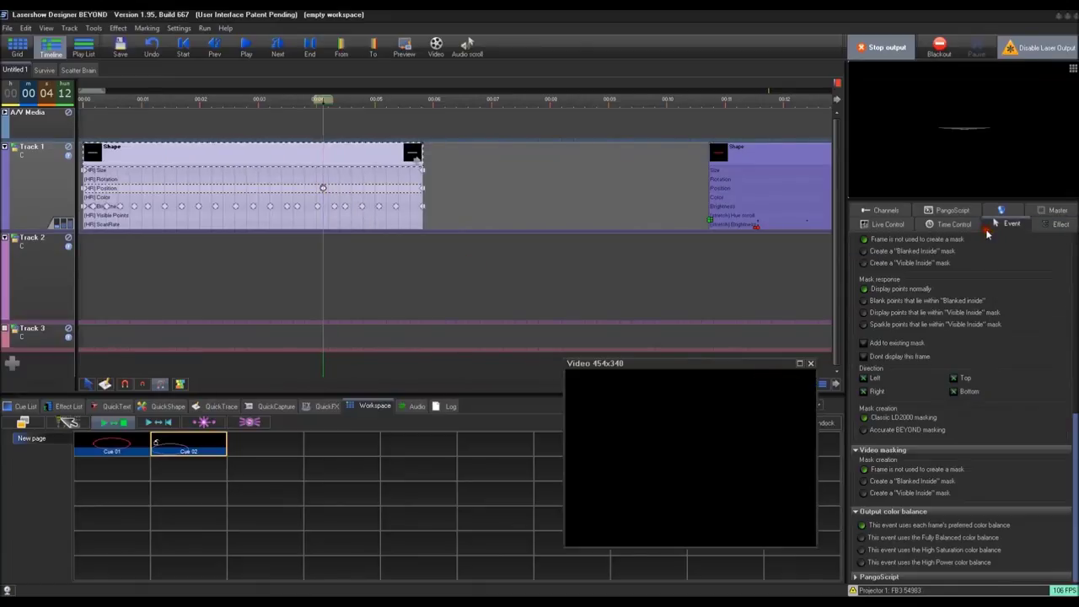
drag(1072, 420, 1077, 327)
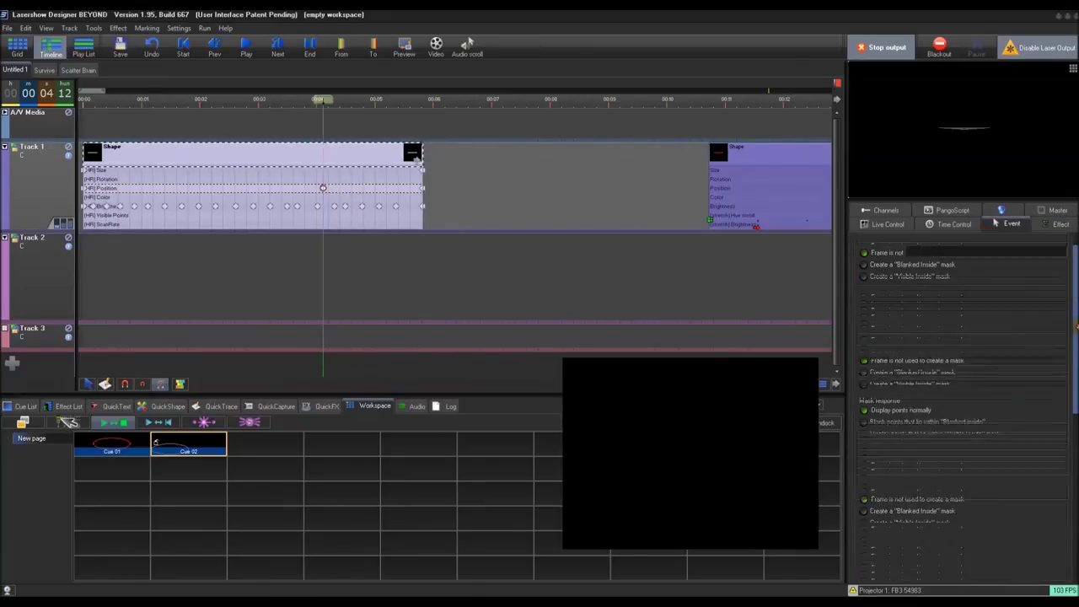
right_click(323, 189)
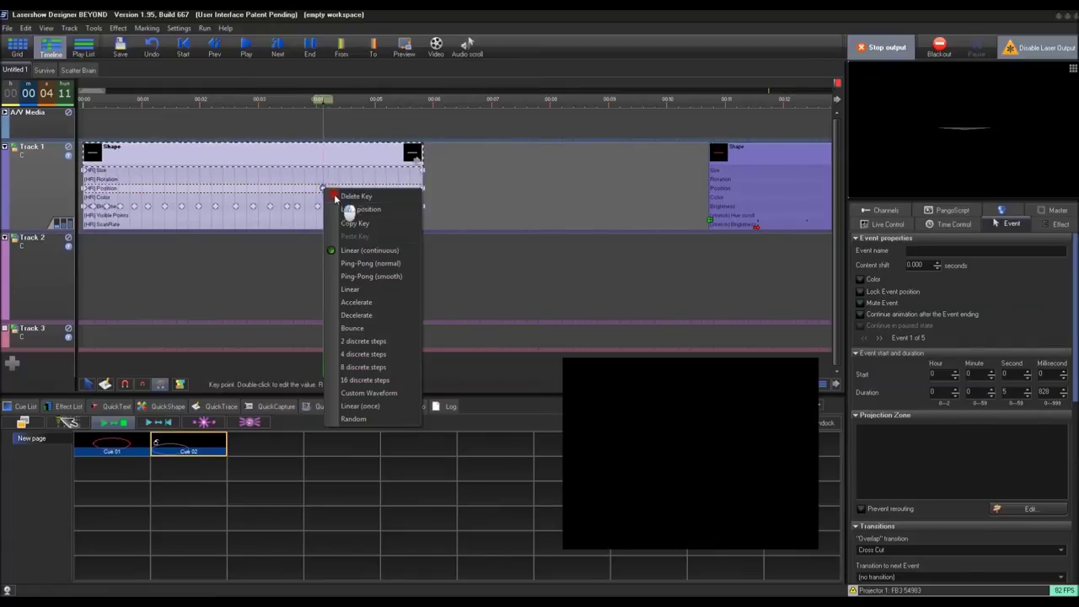
click(354, 196)
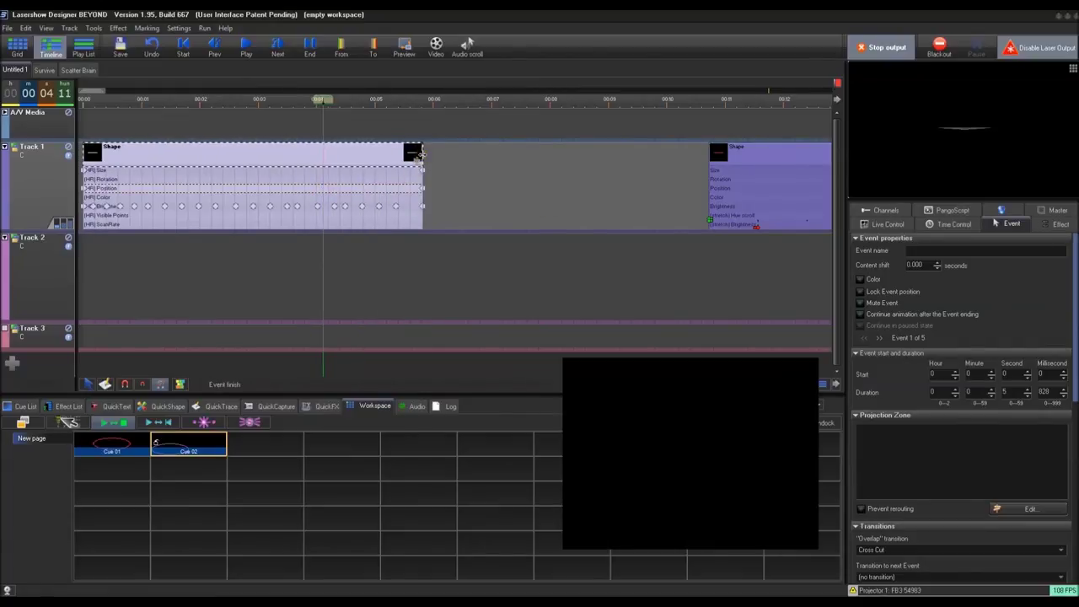
- Extend the first shape event to about 6.56 s and move its last Size and Position keys to the event's end
drag(419, 155, 455, 158)
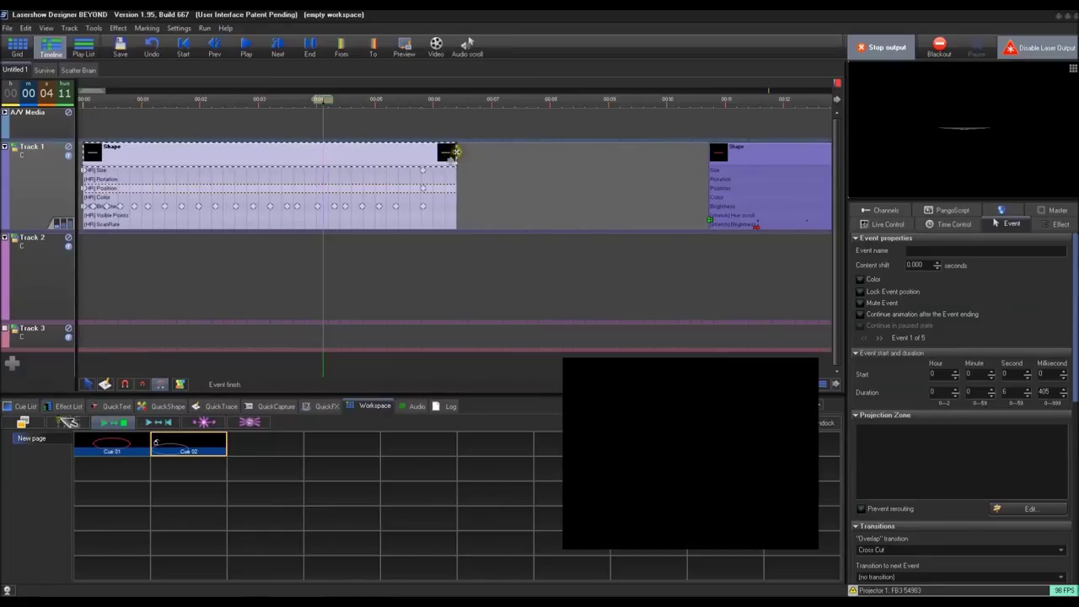
drag(456, 152, 465, 153)
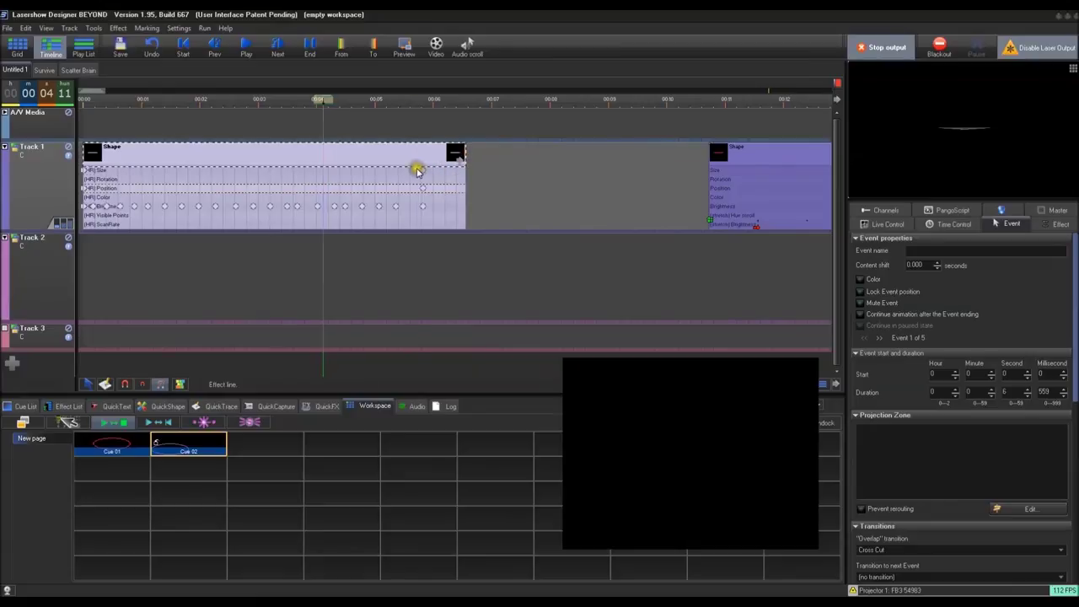
drag(424, 187, 471, 188)
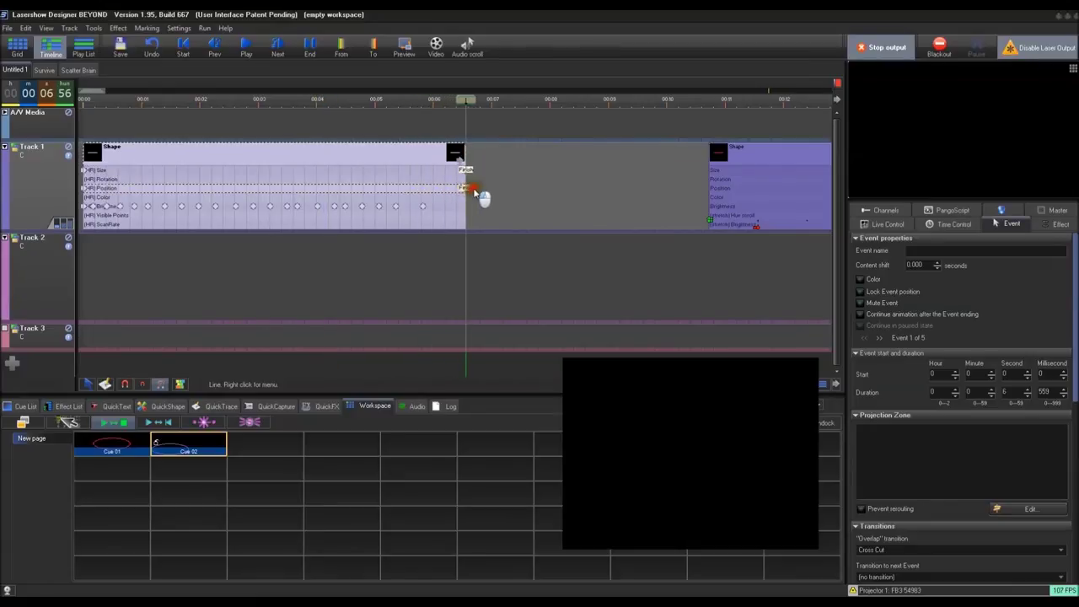
- Add Brightness keys near the end of the first shape event, at about 5.98 s and 6.53 s
double_click(432, 206)
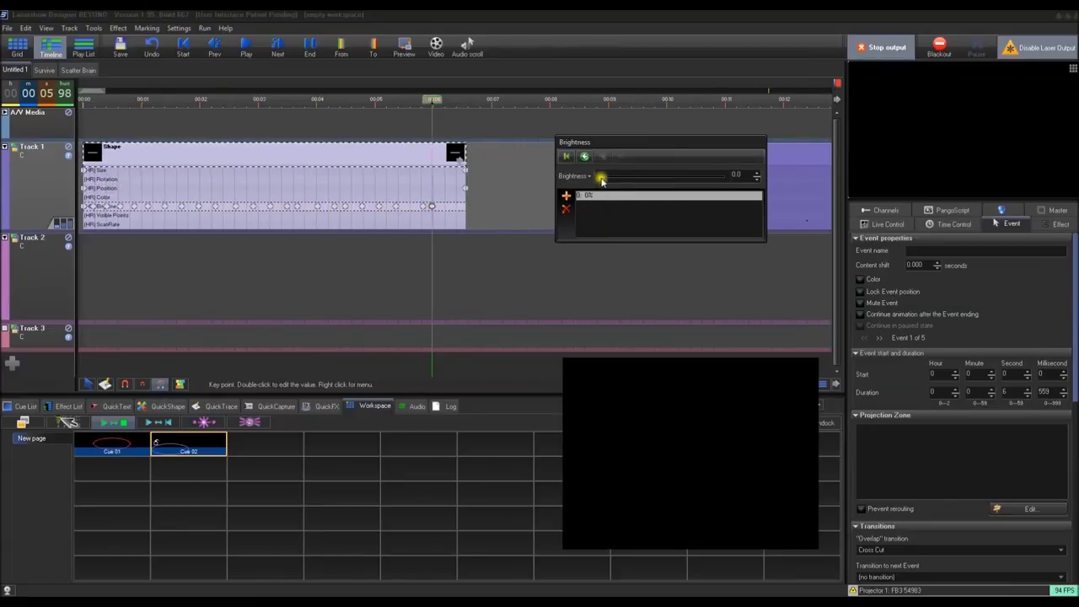
drag(600, 176, 797, 188)
drag(432, 205, 465, 210)
click(620, 195)
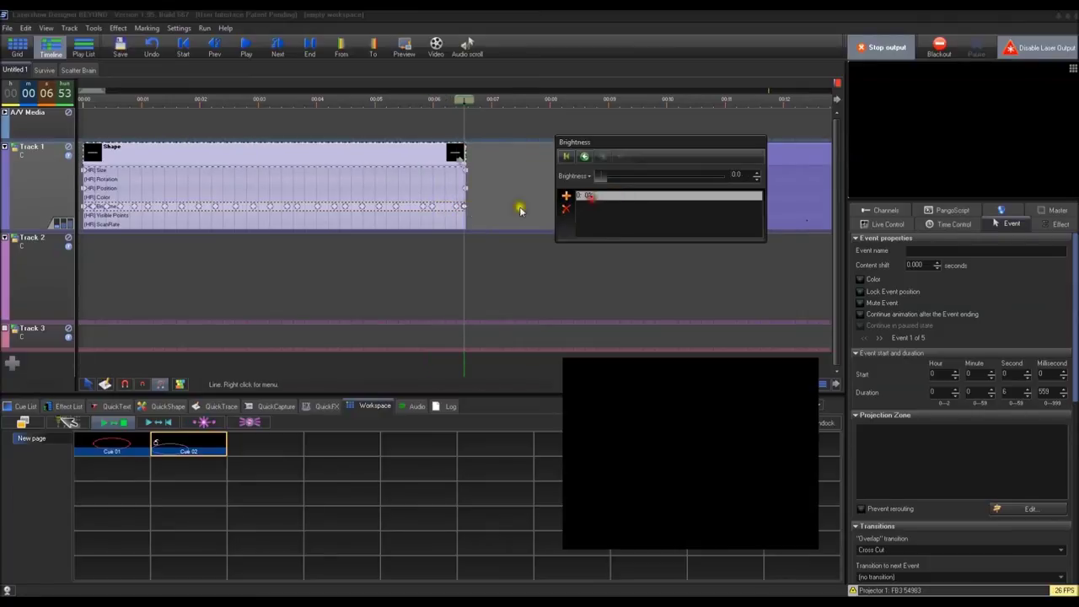
click(492, 214)
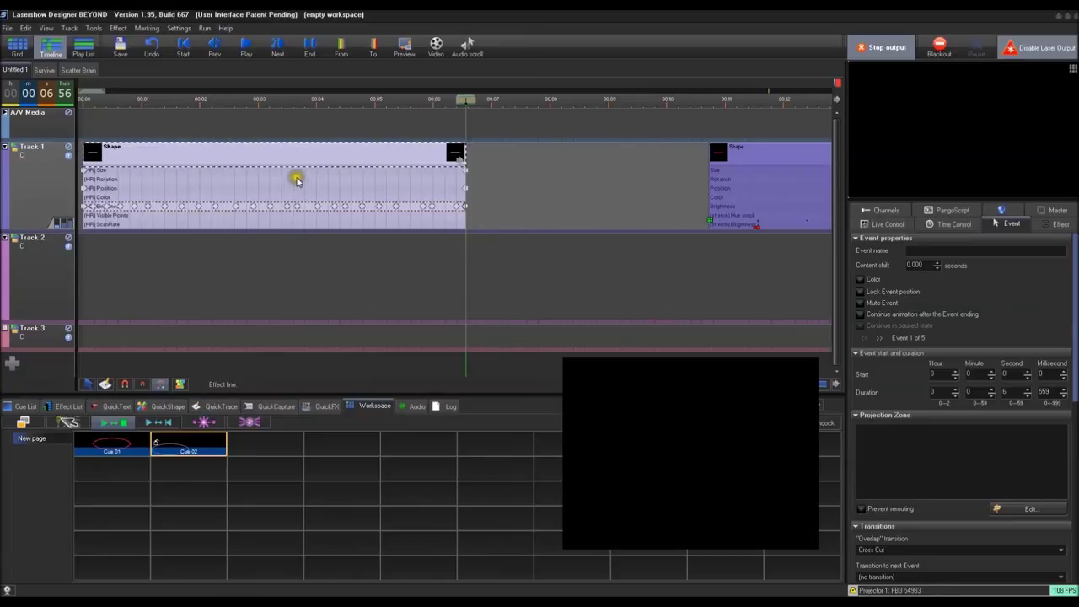
- Turn off High Resolution mode for all key effect lines in the first shape event
click(304, 173)
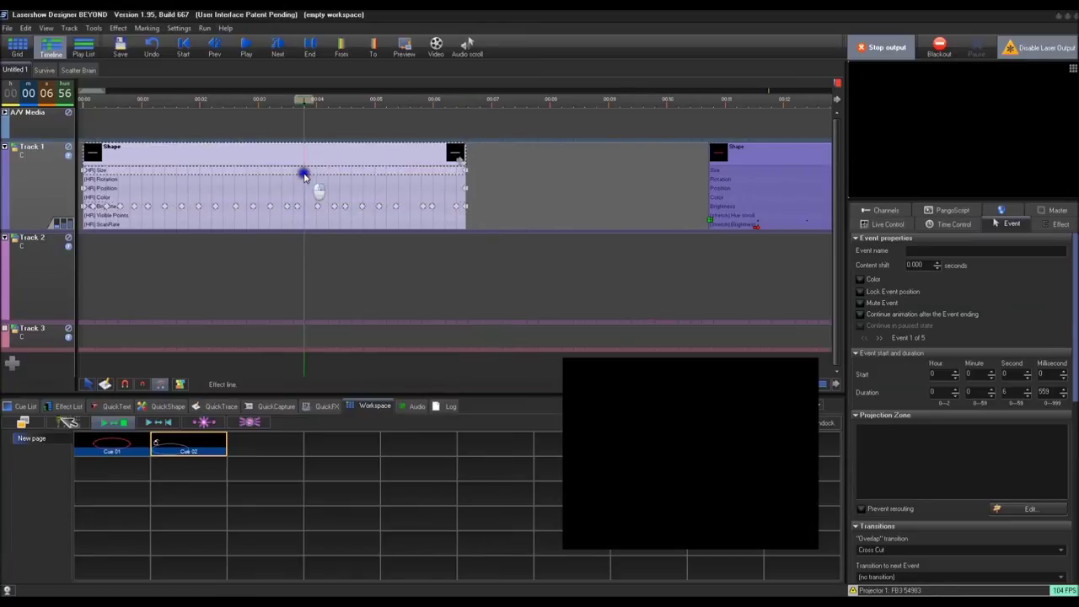
right_click(304, 175)
right_click(305, 174)
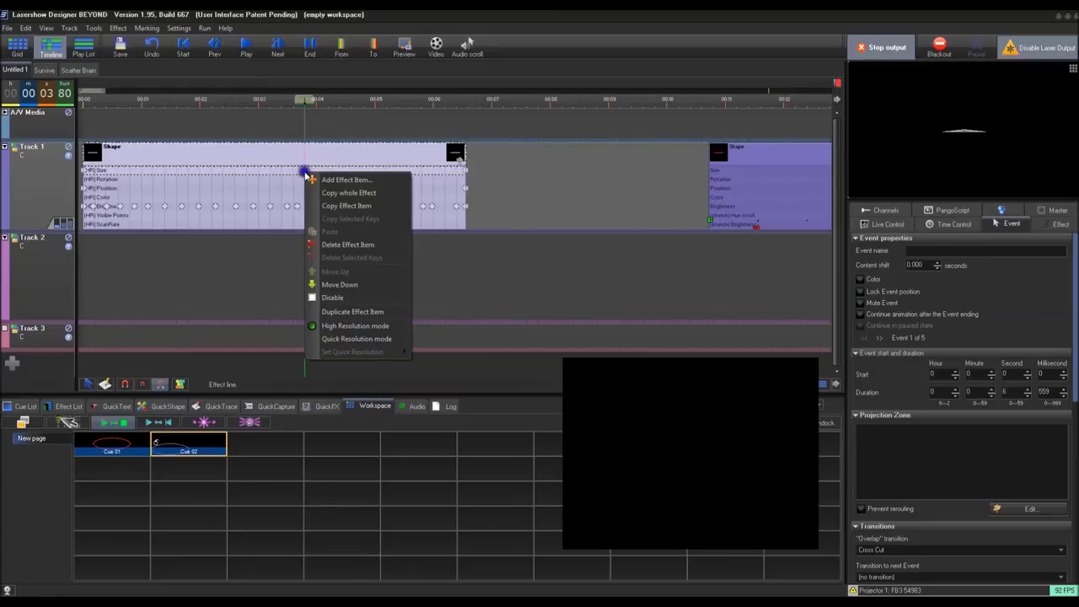
click(374, 326)
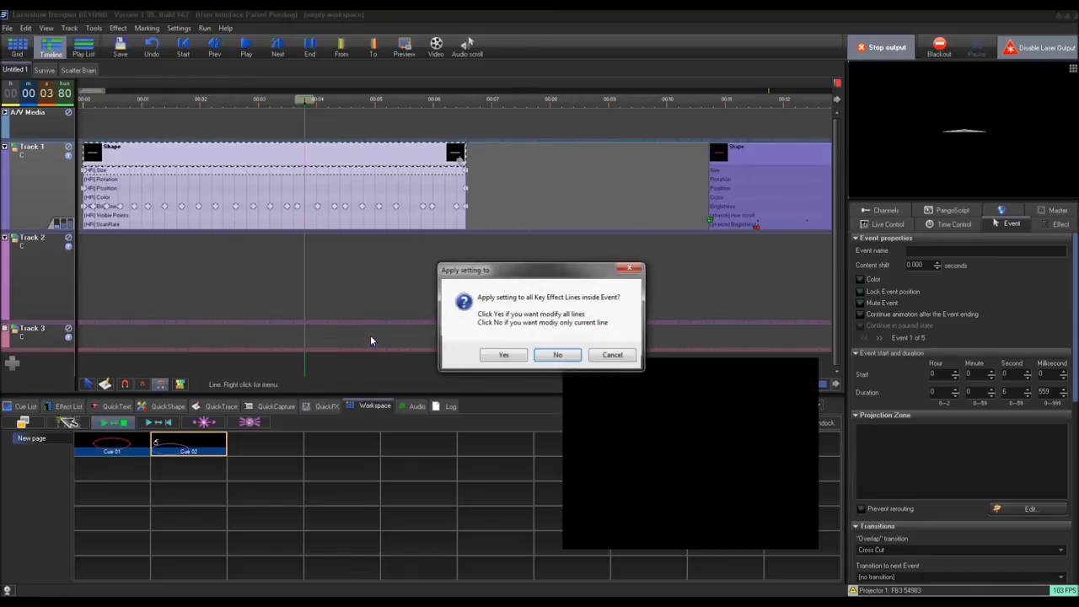
click(501, 356)
- Review the Set Quick Resolution choices for the shape event's Size line and deselect the event
right_click(381, 175)
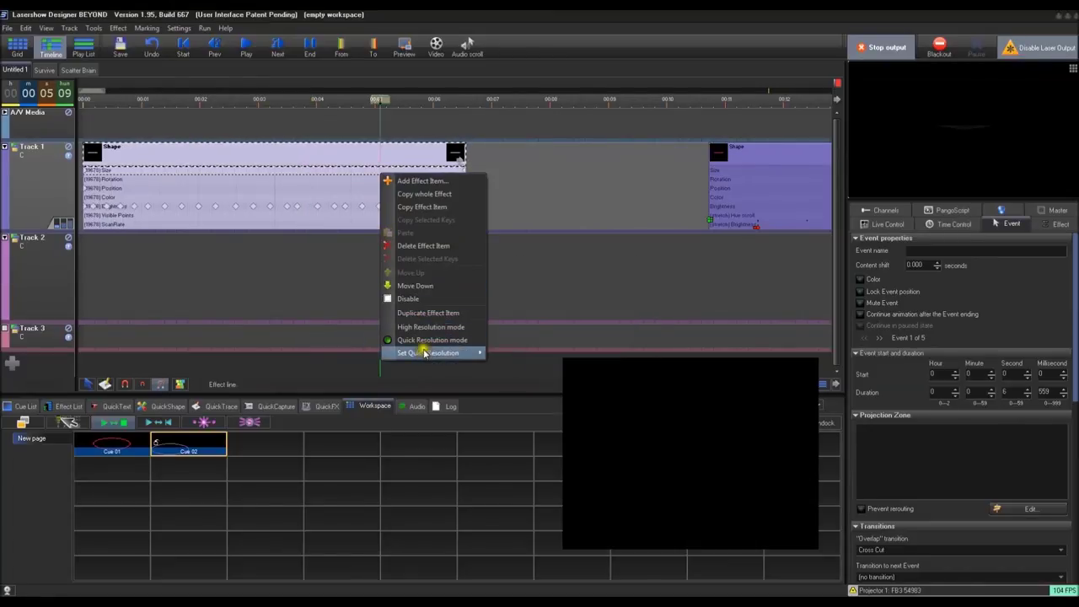
mouse_move(439, 356)
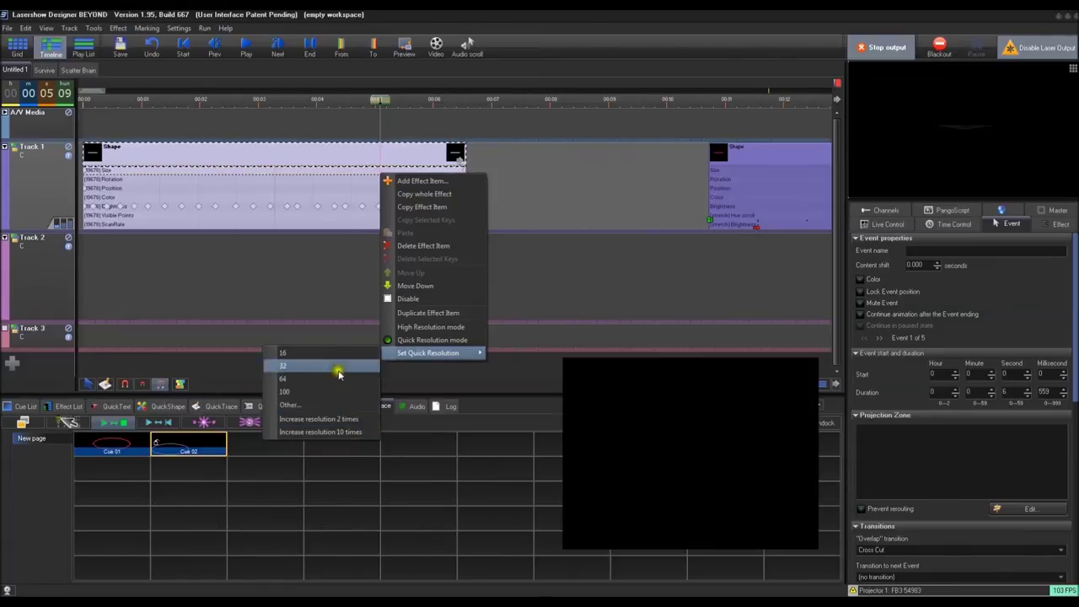
click(414, 328)
click(289, 269)
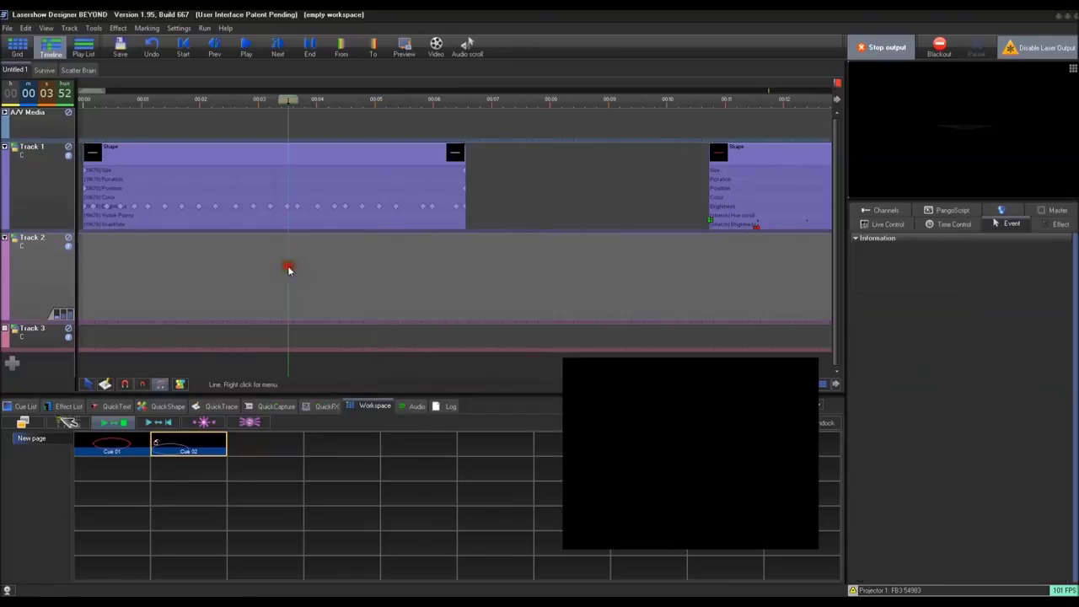
- Shorten the first shape event to about 6.36 s and turn High Resolution mode back on for all its effect lines
drag(465, 151, 453, 170)
right_click(414, 178)
click(458, 328)
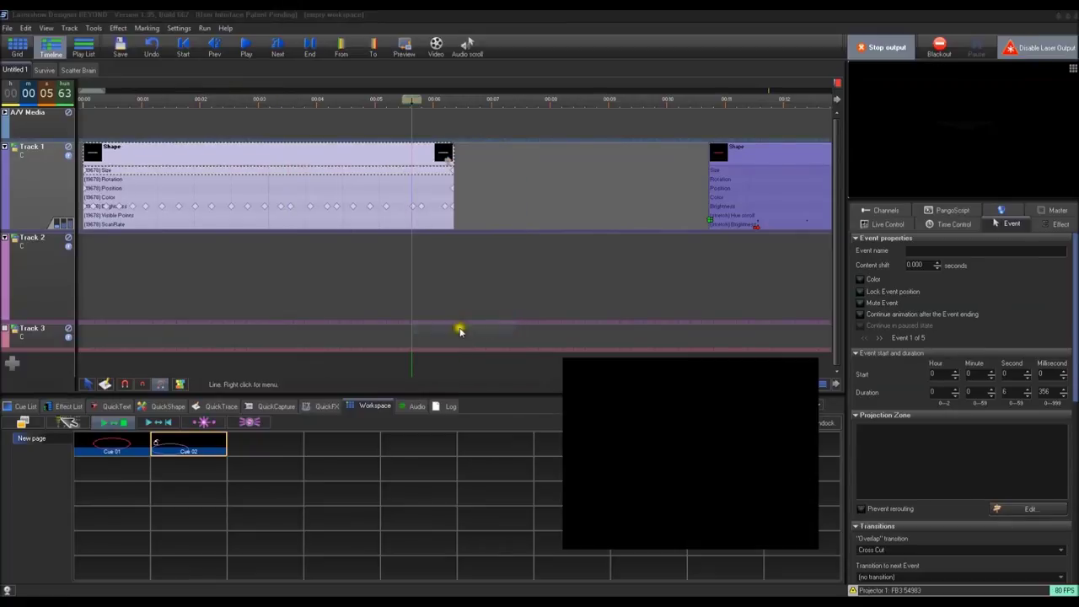
click(508, 357)
- Extend the high-resolution shape event to about 6.88 s, and trim it back to about 6.41 s
drag(465, 164, 487, 193)
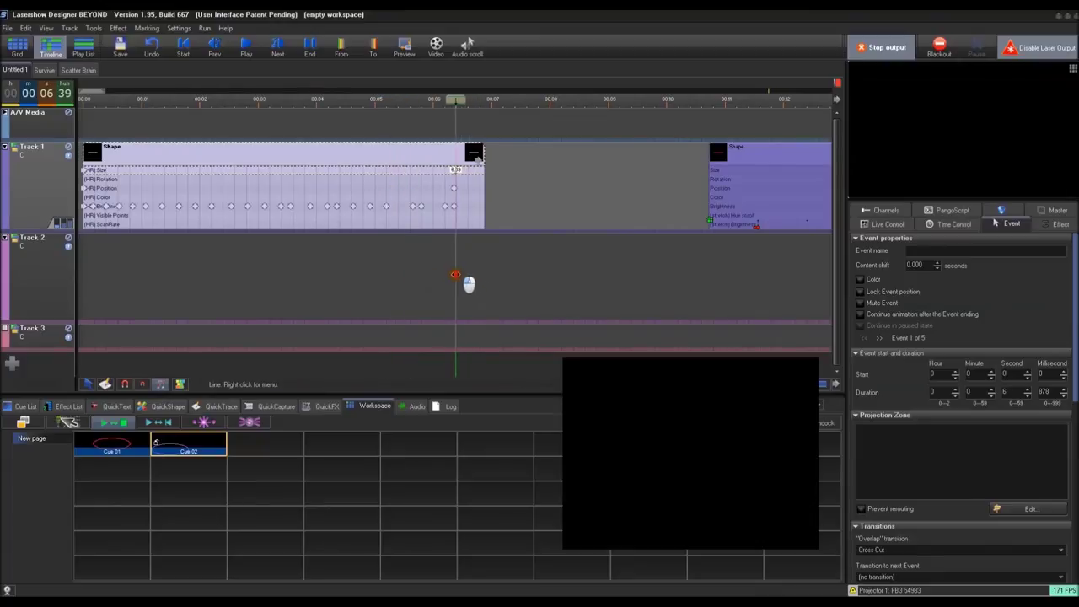
click(293, 166)
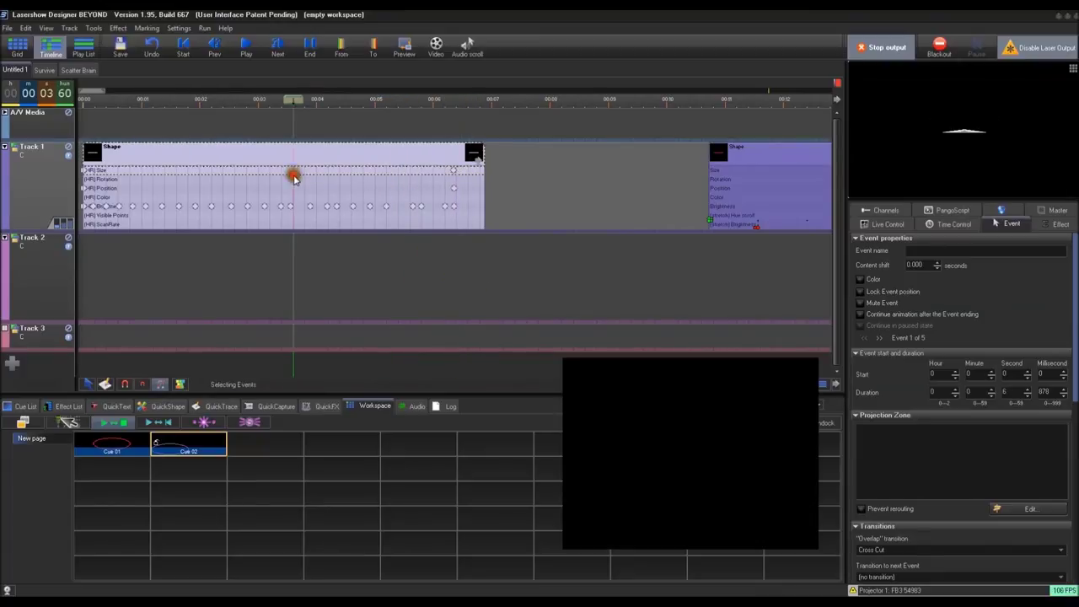
drag(483, 152, 457, 149)
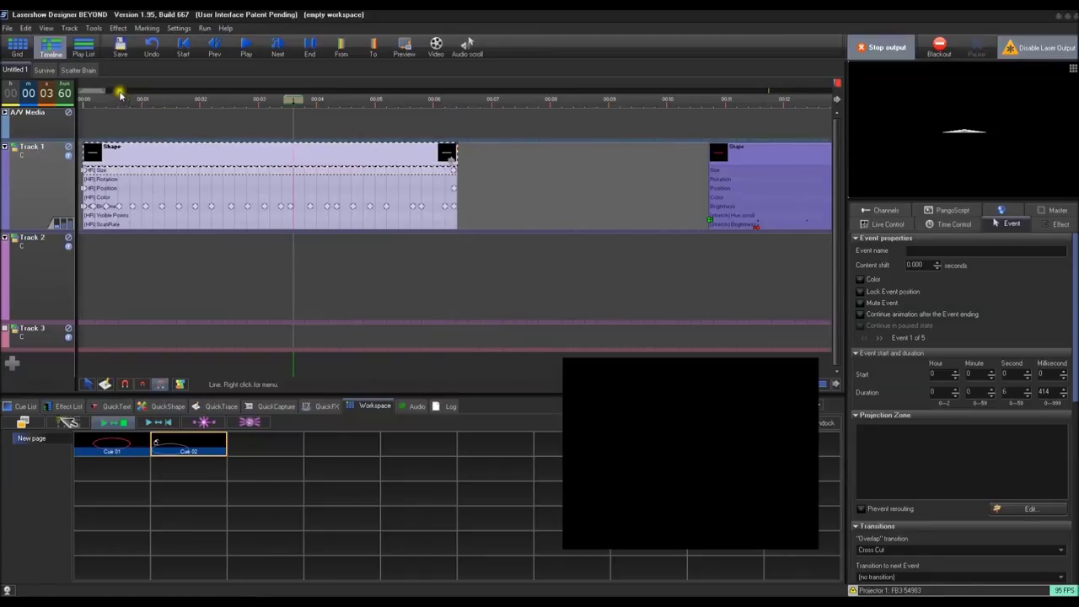
drag(101, 90, 132, 104)
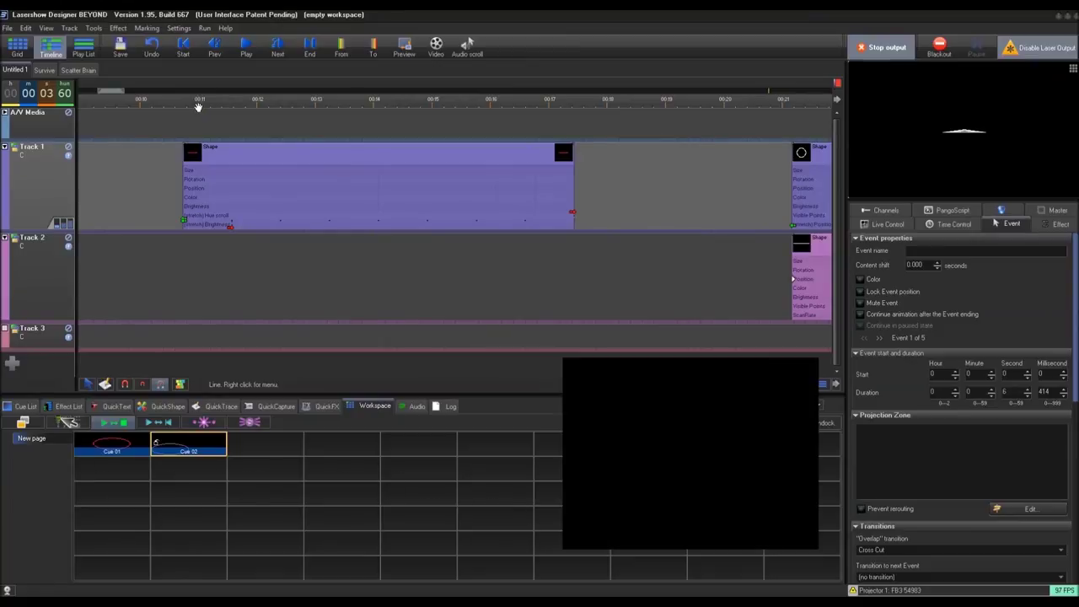
- Set Position Y to about -96.1 at the start of the Track 1 shape event beginning near 10.7 s, and preview the playback
click(179, 143)
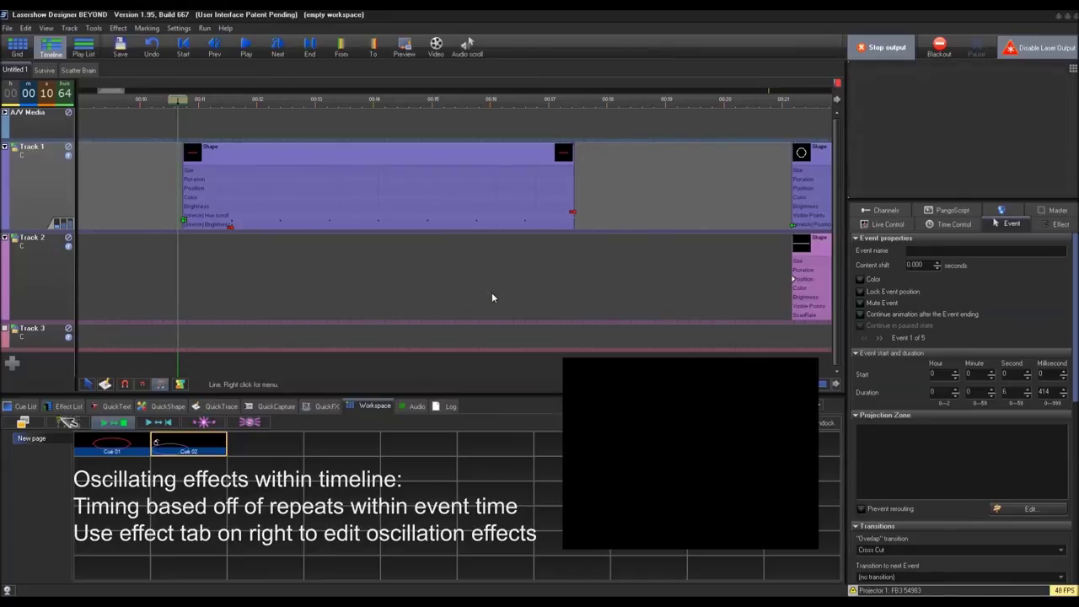
key(space)
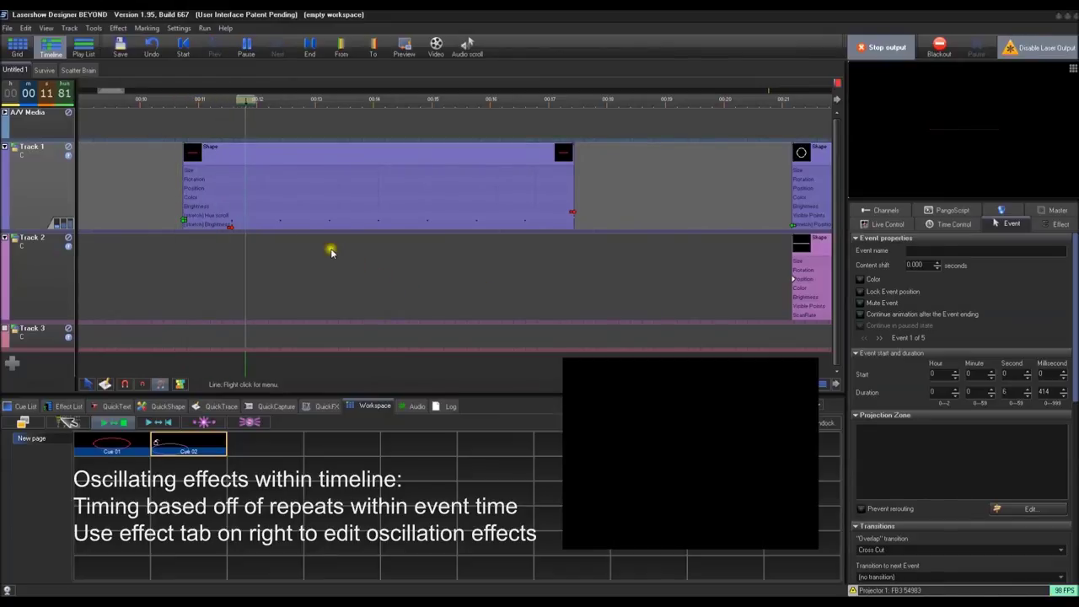
double_click(200, 193)
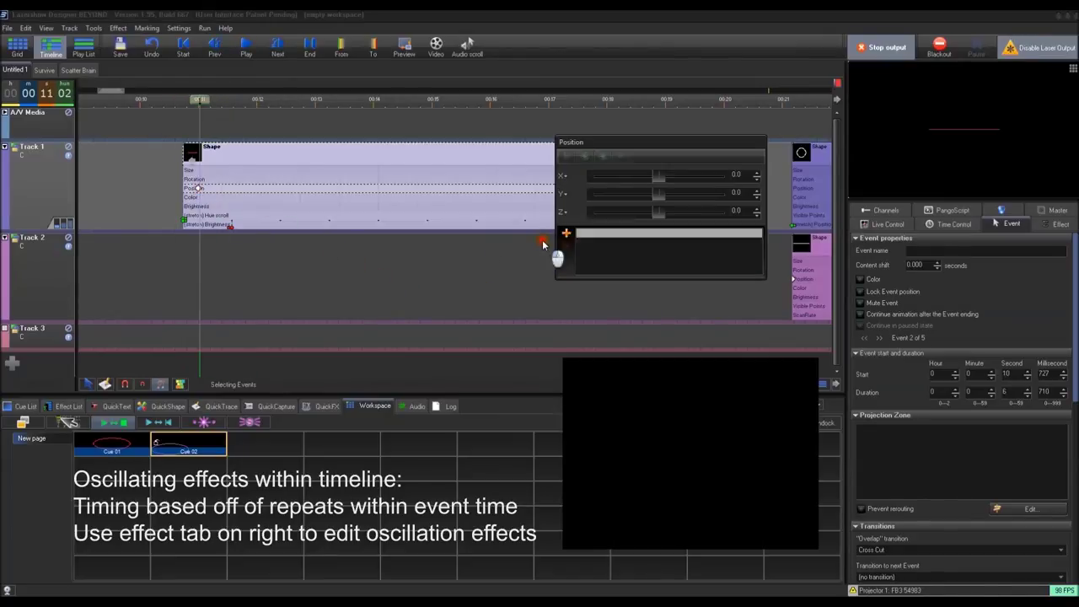
drag(658, 193, 626, 193)
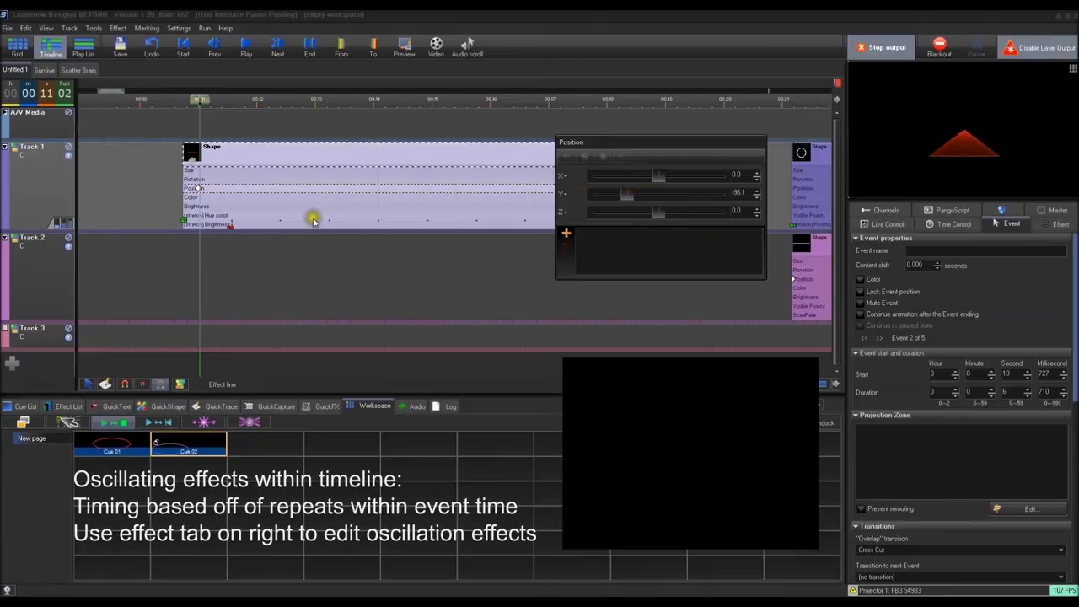
key(Escape)
key(space)
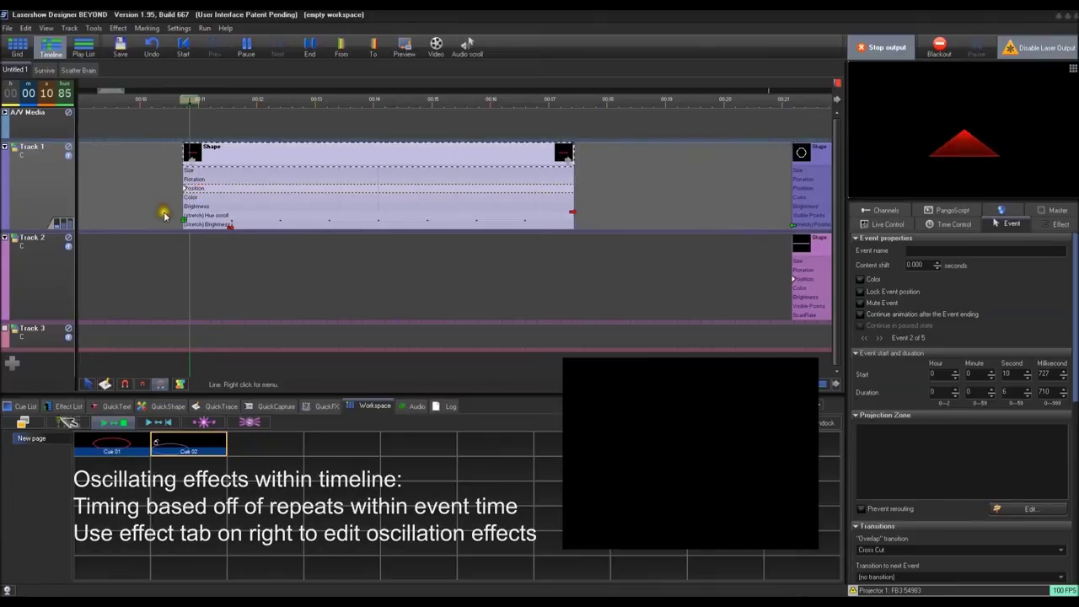
key(space)
- Examine the Hue scroll oscillating effect's Timeline/Stretch mode, start, finish and repeat settings while scrubbing through the shape event
click(310, 201)
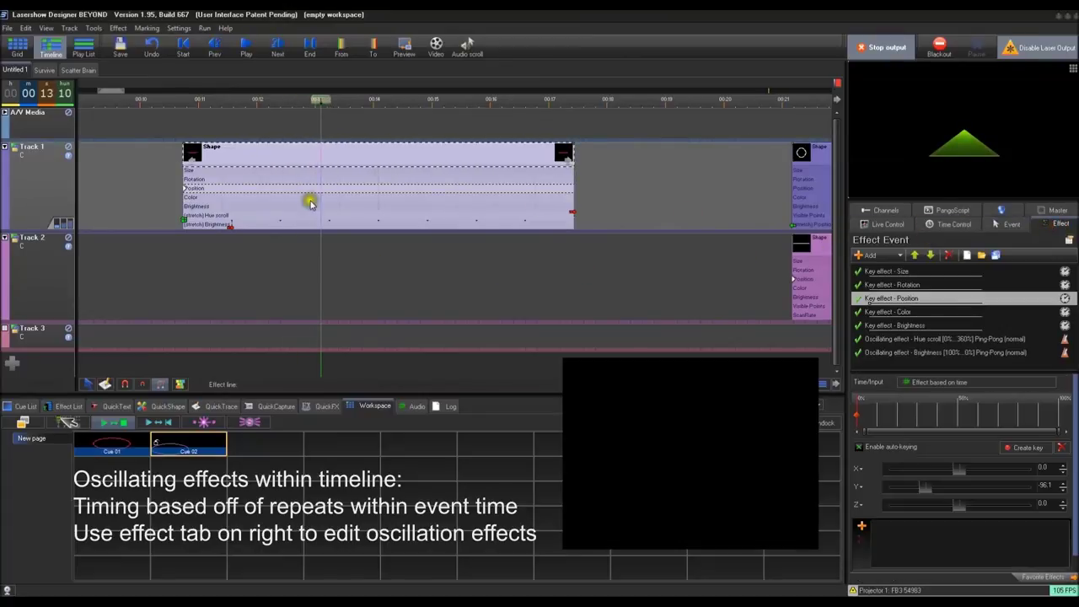
click(234, 218)
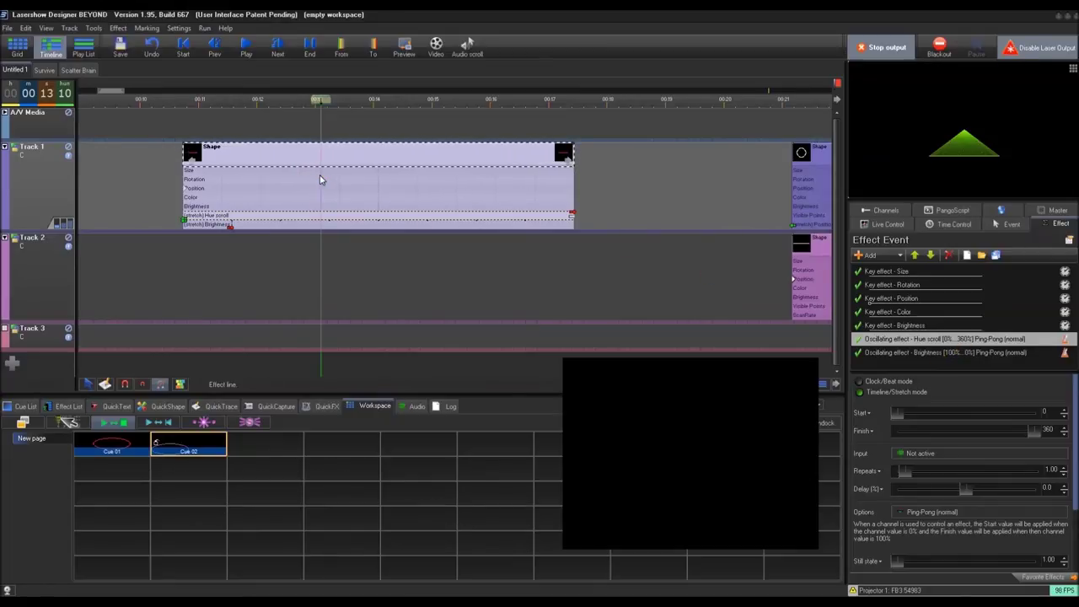
click(276, 187)
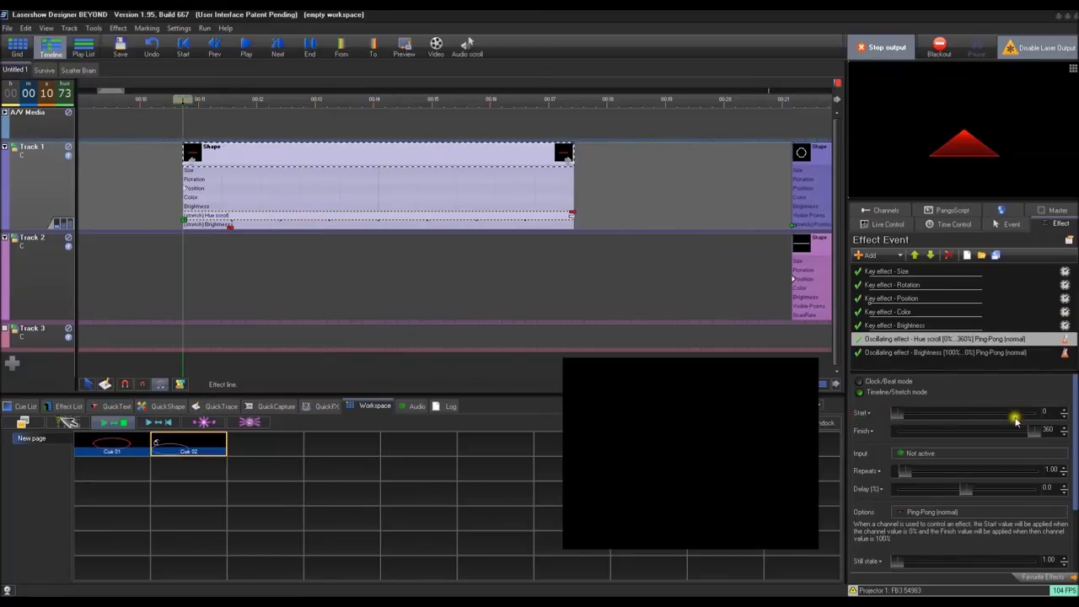
click(1052, 432)
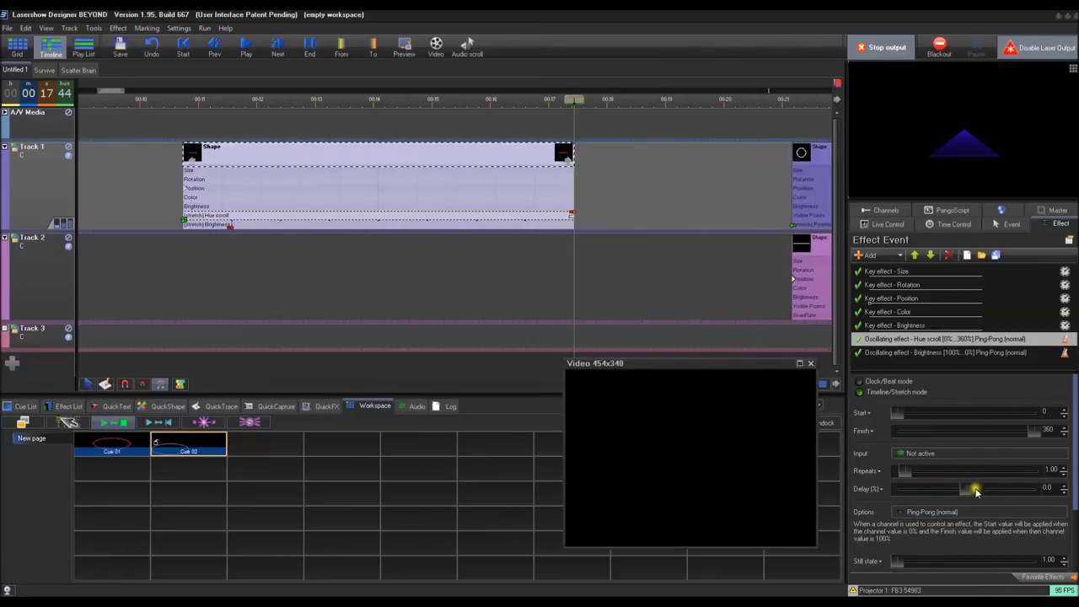
click(313, 100)
- Shorten the Track 1 shape event so it ends at about 17.1 s, and scrub through its stretched effects
drag(560, 153, 553, 184)
click(534, 198)
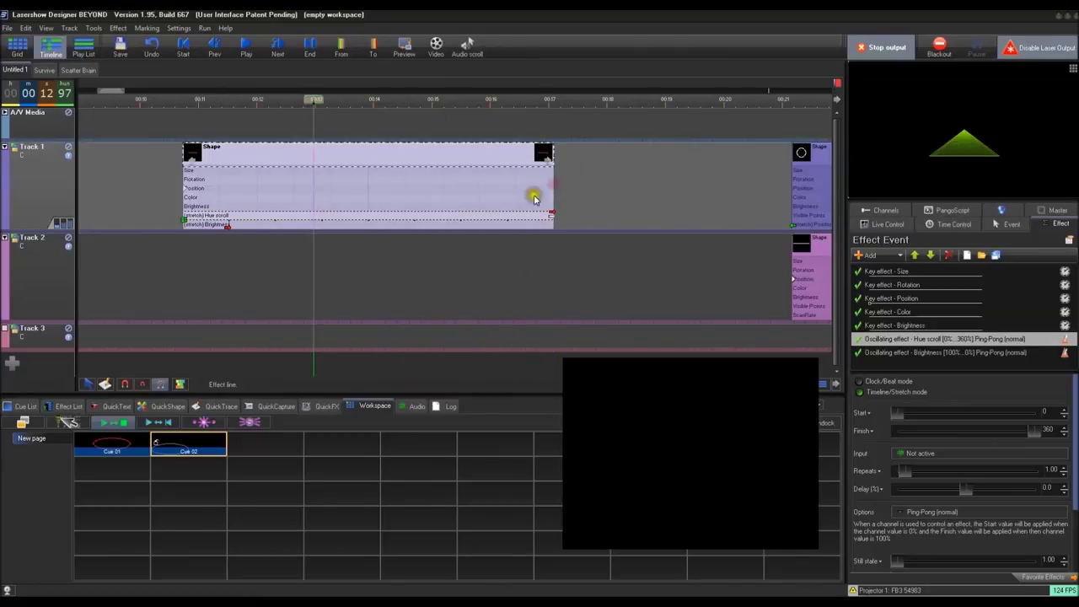
drag(240, 151, 280, 164)
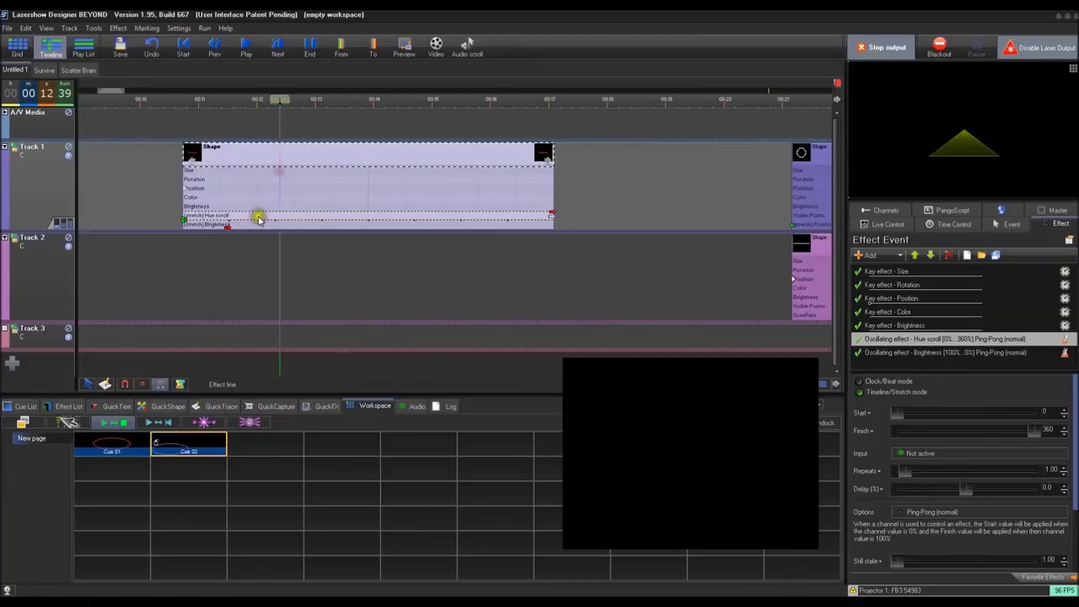
- Review the Brightness oscillating effect's settings and play the shape event to see its repeats
click(256, 226)
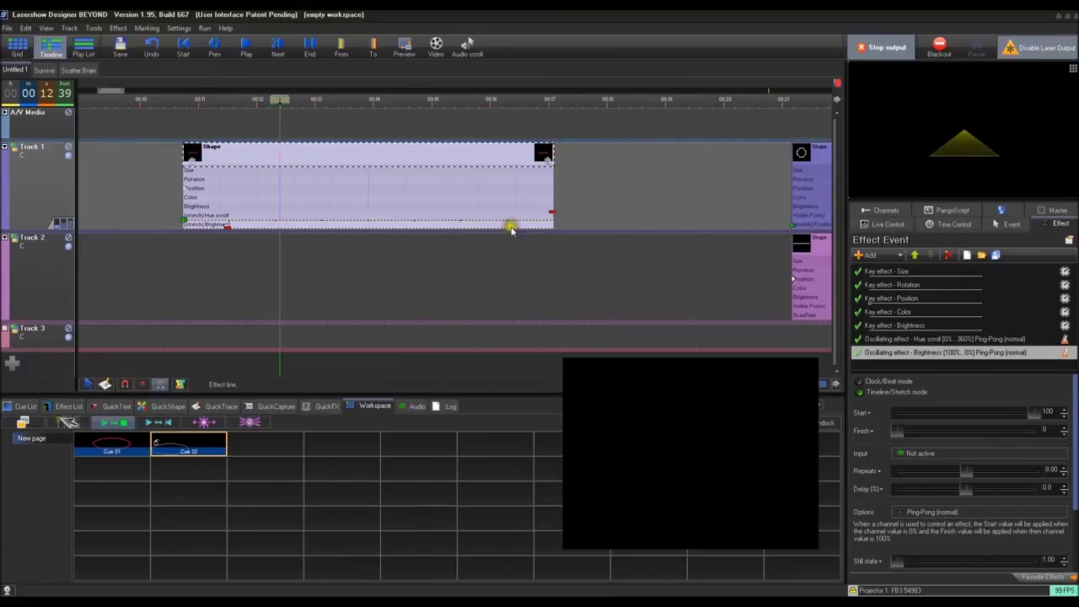
click(178, 234)
key(space)
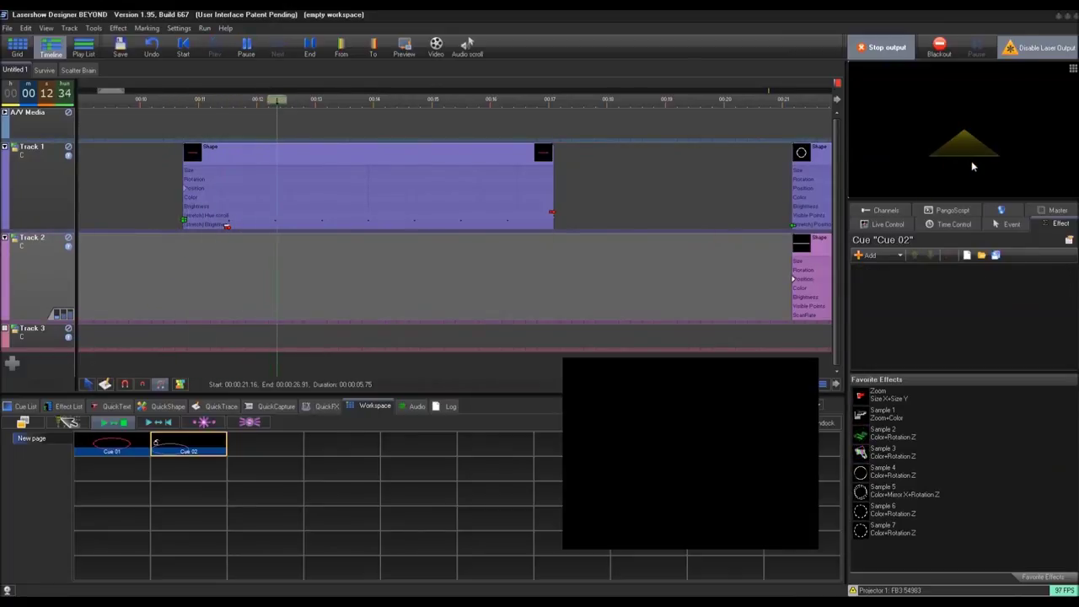
key(space)
- Set the Brightness oscillating effect's option to Linear and play the shape event from just before its start
click(325, 225)
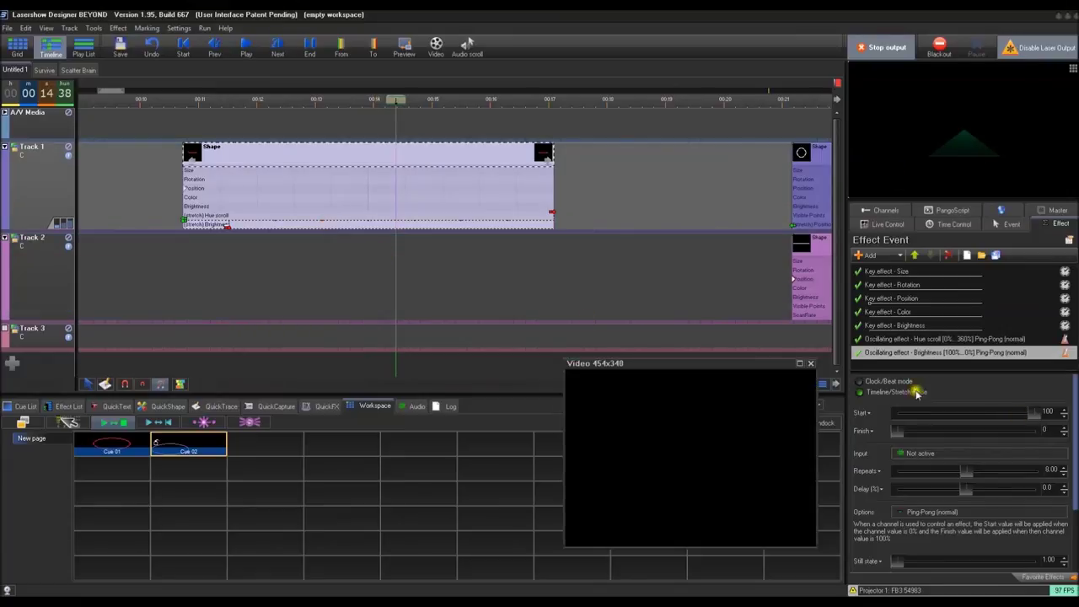
click(978, 511)
click(953, 337)
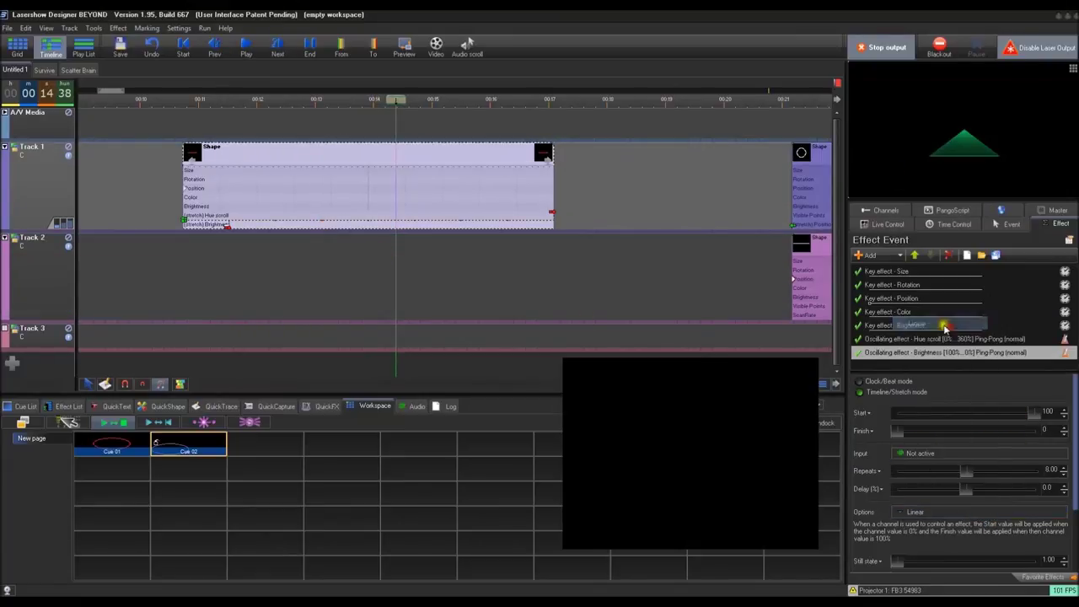
click(177, 255)
key(space)
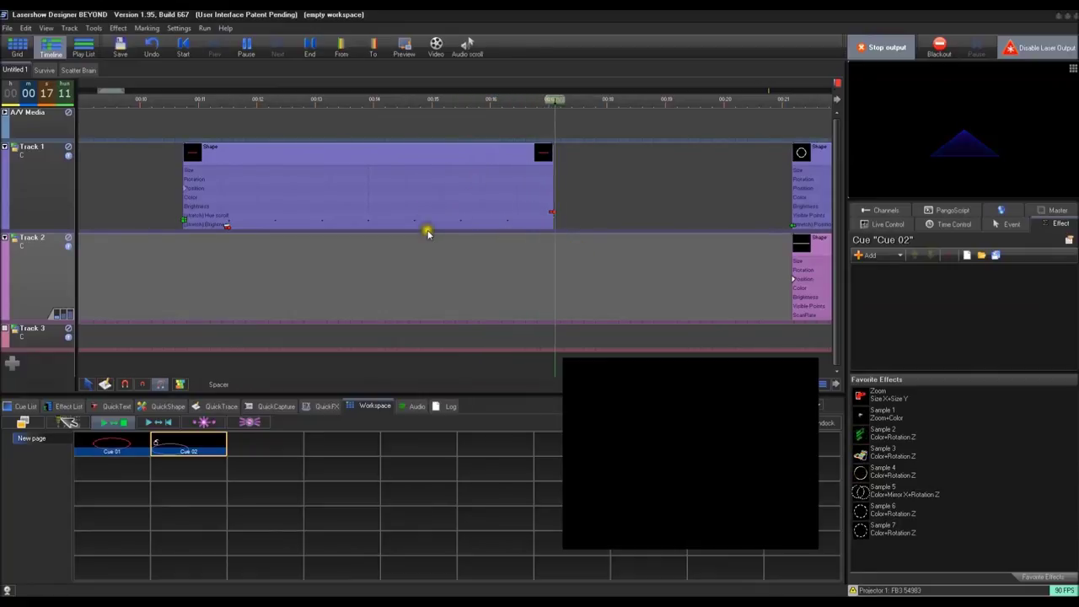
key(space)
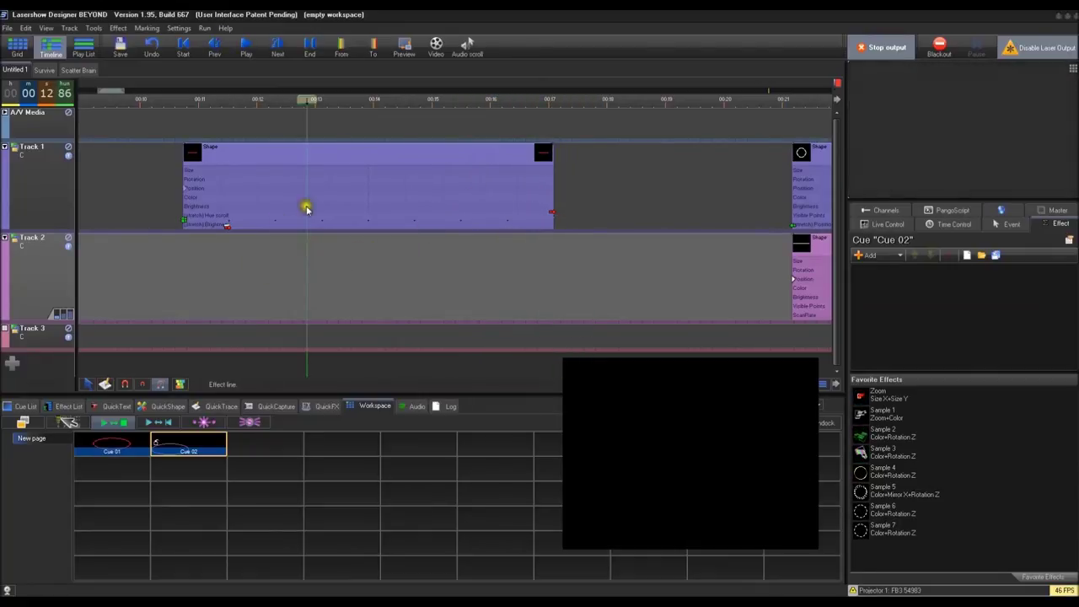
click(180, 100)
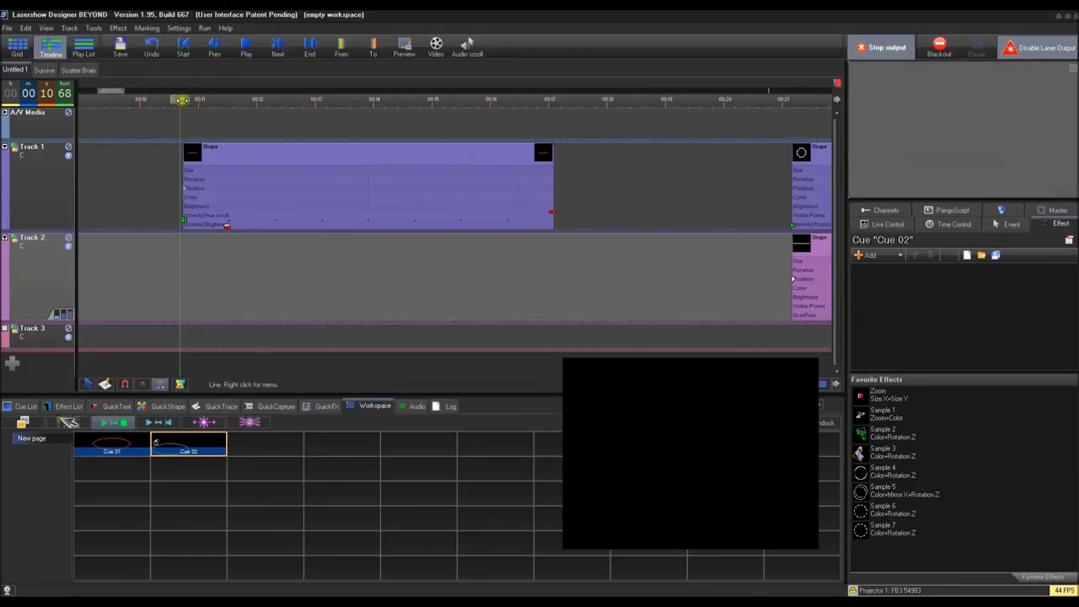
key(space)
drag(380, 207, 307, 223)
- Browse the oscillating effects that can be added to the shape event without adding one, and deselect the event
click(251, 217)
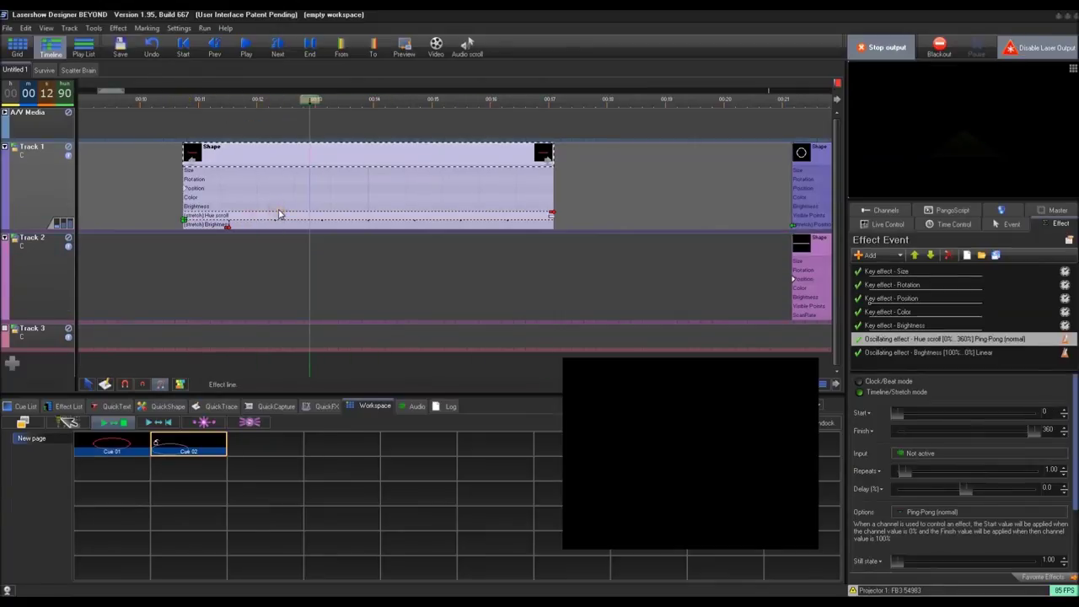
right_click(279, 209)
click(308, 217)
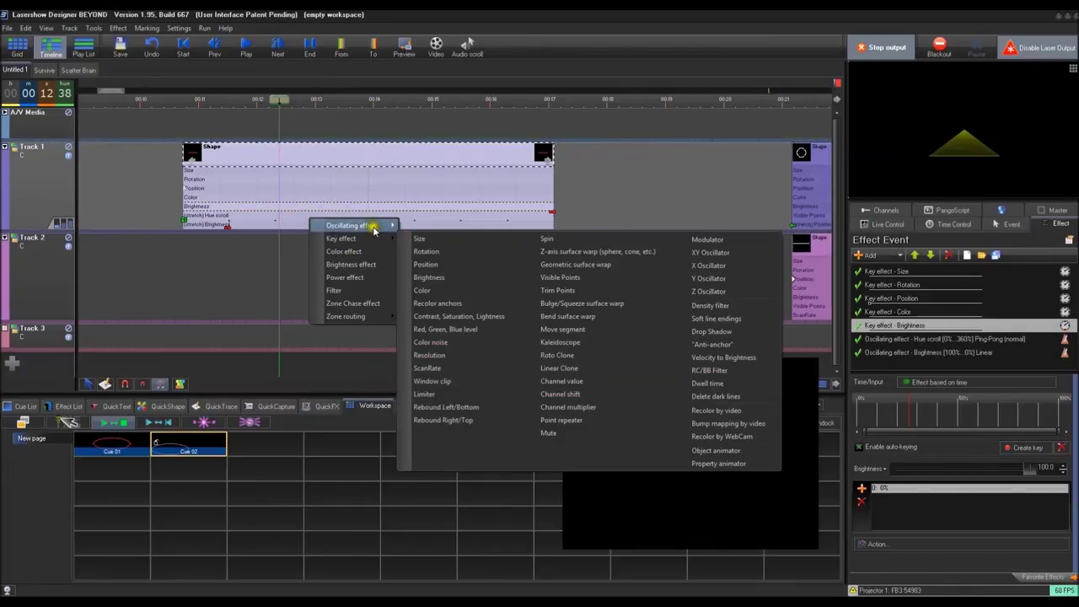
mouse_move(379, 225)
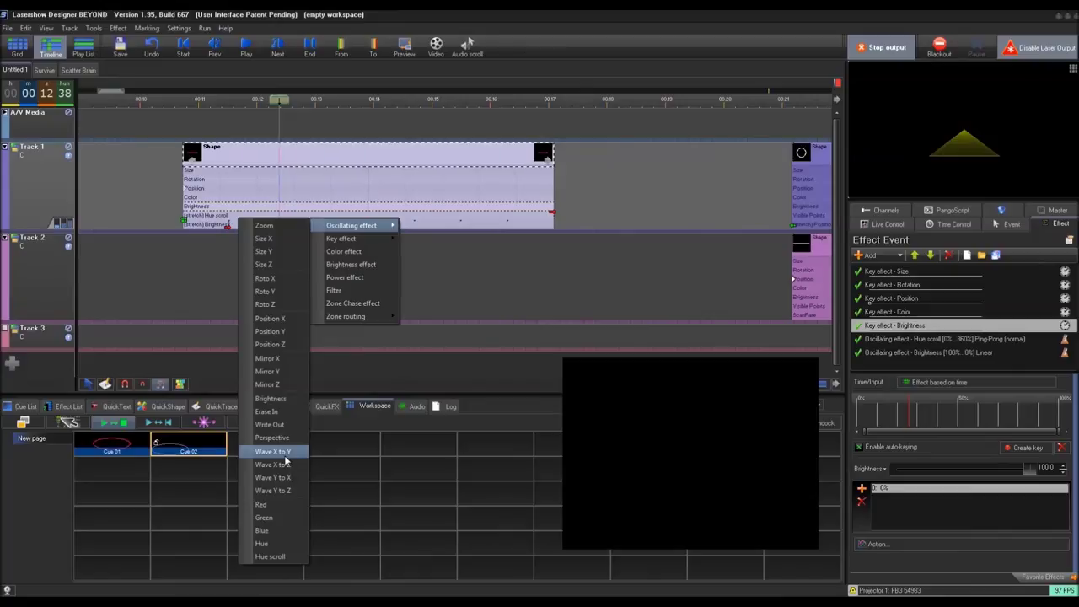
click(217, 289)
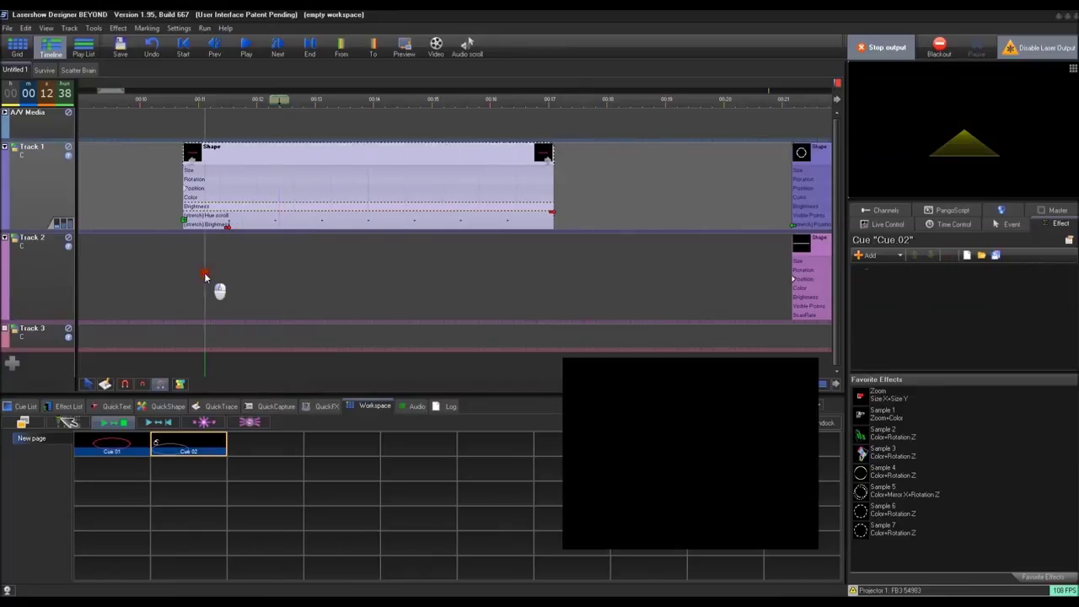
click(304, 284)
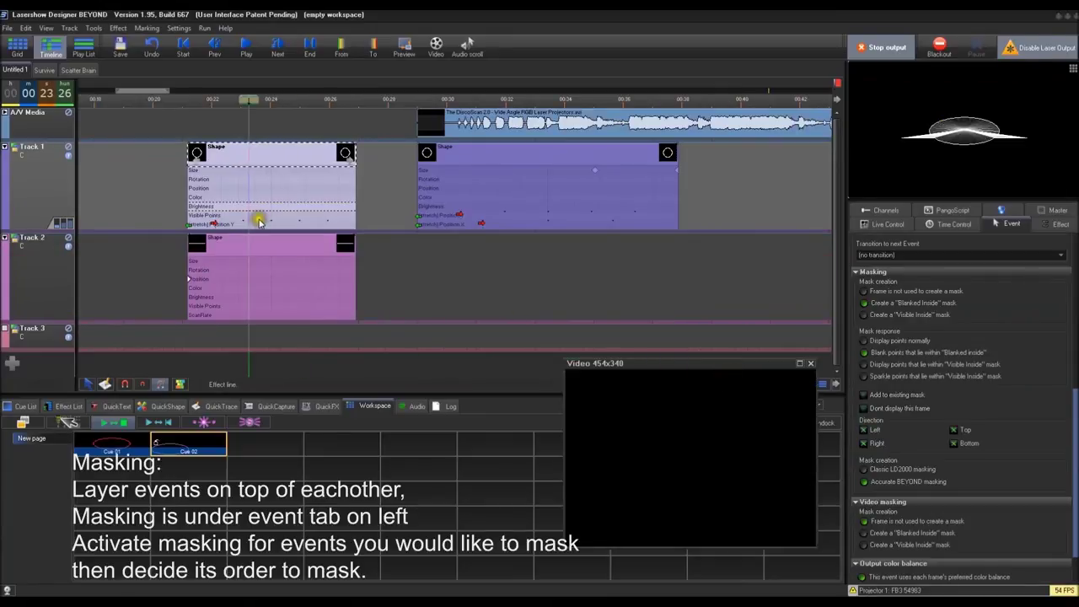
- Play the overlapping circle and line shape events on Tracks 1 and 2 from about 21.2 s to view the masking
drag(250, 99, 189, 99)
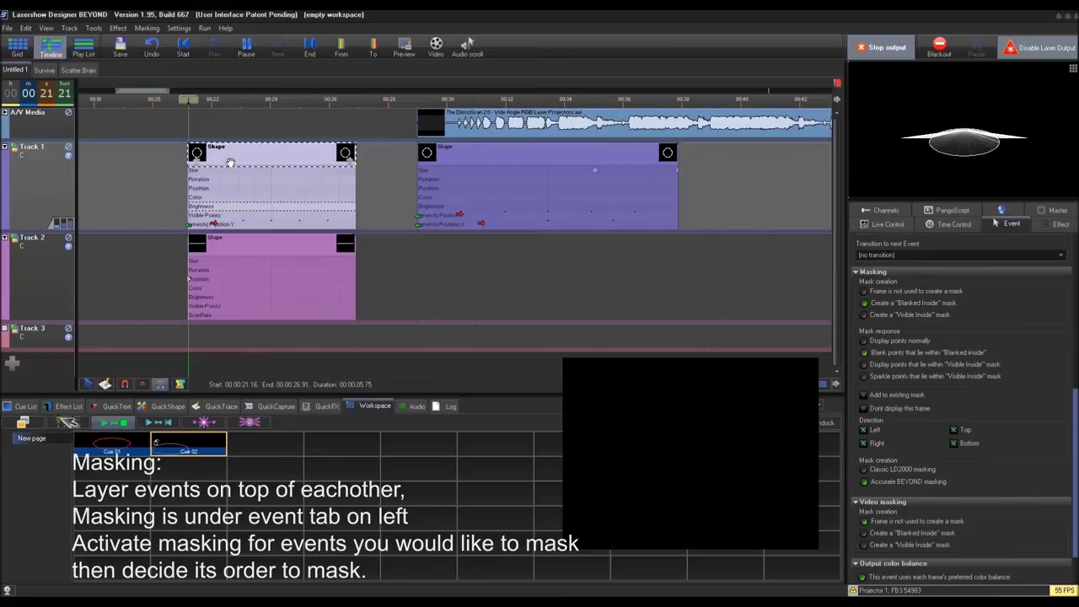
key(space)
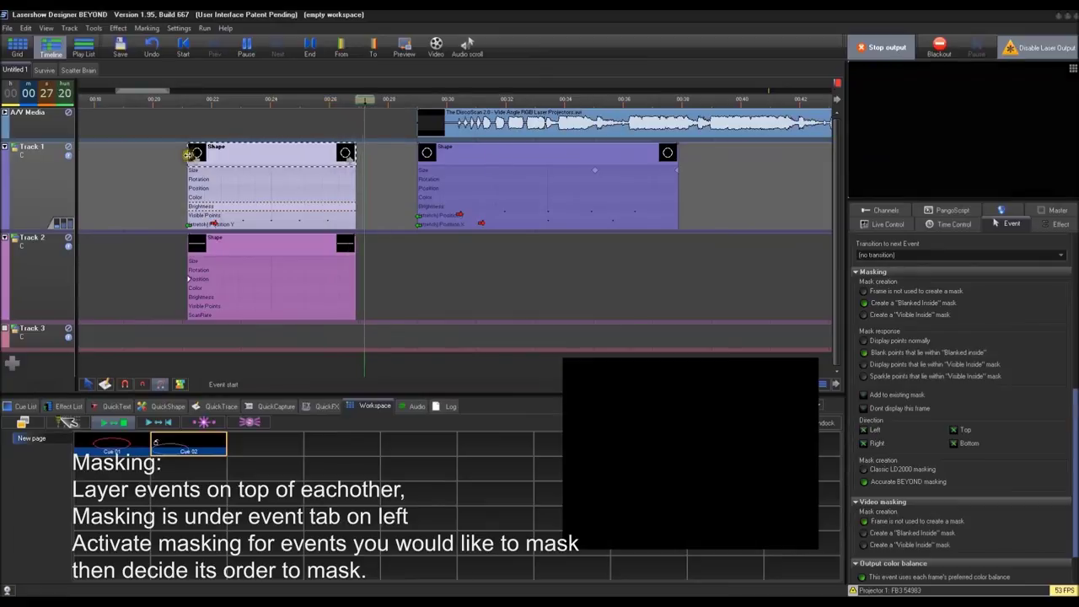
click(233, 186)
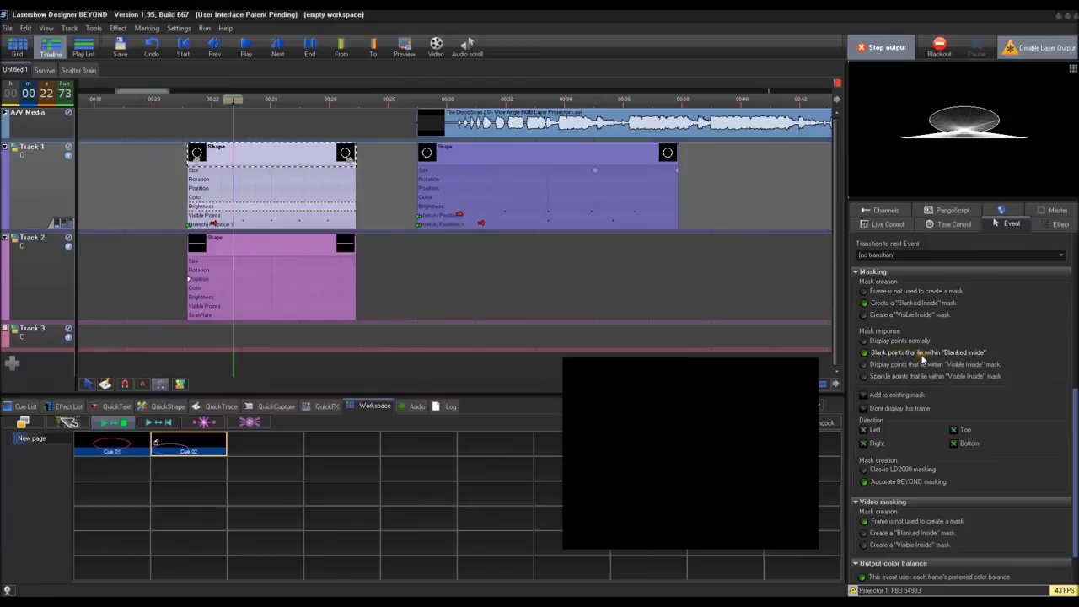
- Compare the mask creation and mask response settings of the Track 2 line event and the overlapping Track 1 circle event
click(234, 251)
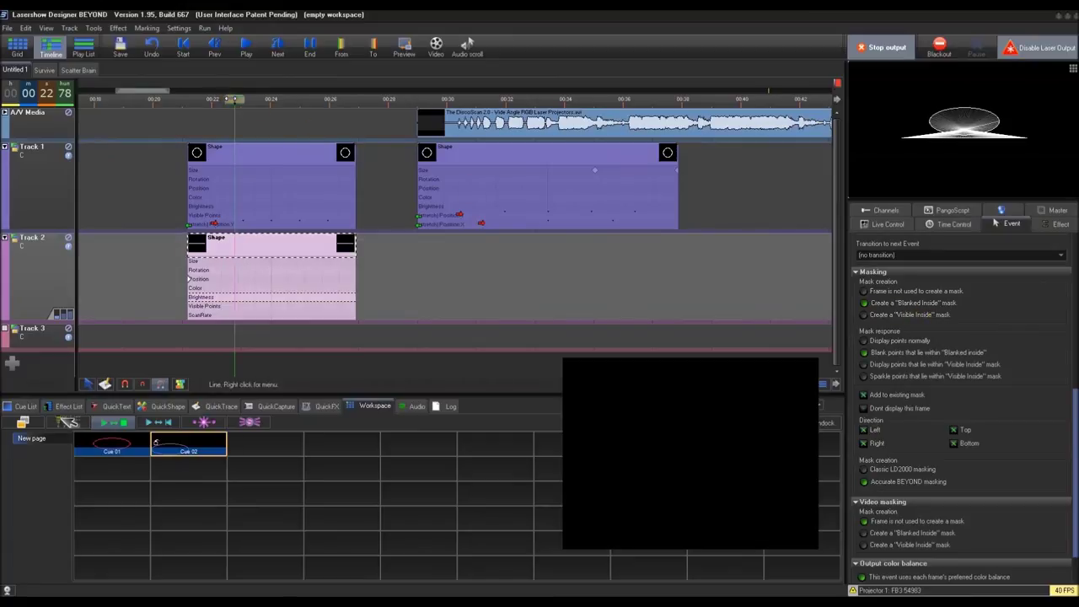
click(195, 98)
click(237, 150)
drag(215, 101, 227, 168)
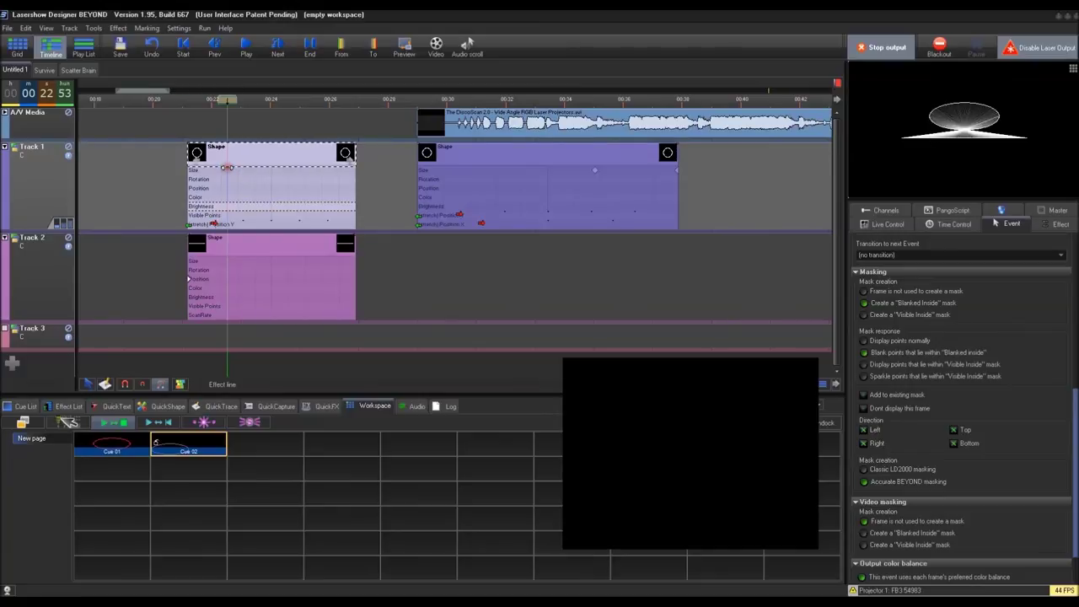
mouse_move(228, 102)
mouse_down()
mouse_move(193, 102)
mouse_move(205, 112)
mouse_move(223, 105)
mouse_up()
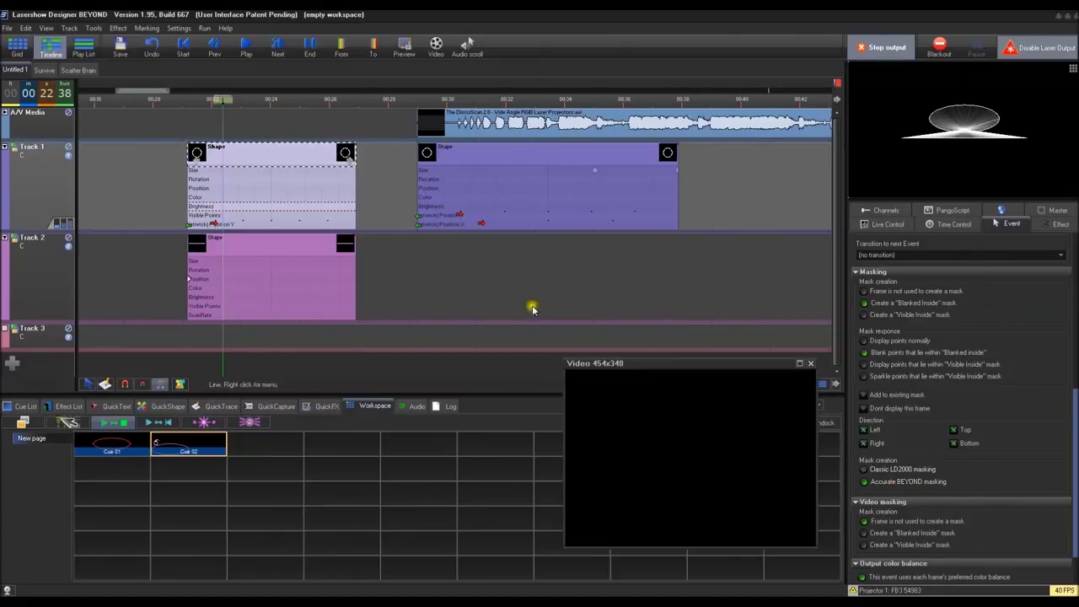
- Play the timeline from just before the Track 1 shape event that overlaps the video to view the video masking
drag(243, 110, 399, 153)
drag(408, 101, 413, 110)
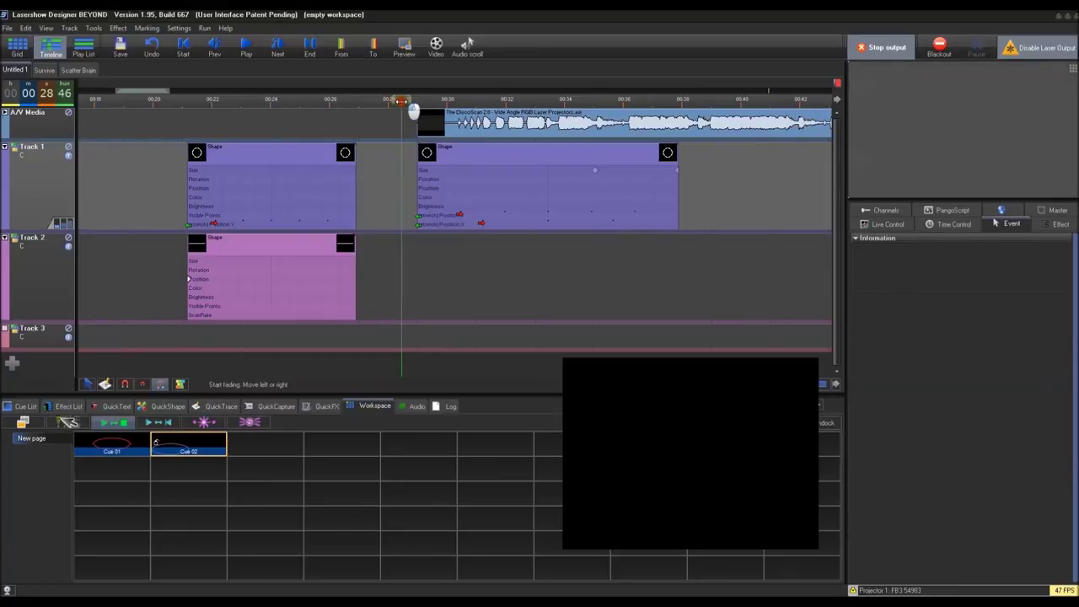
key(space)
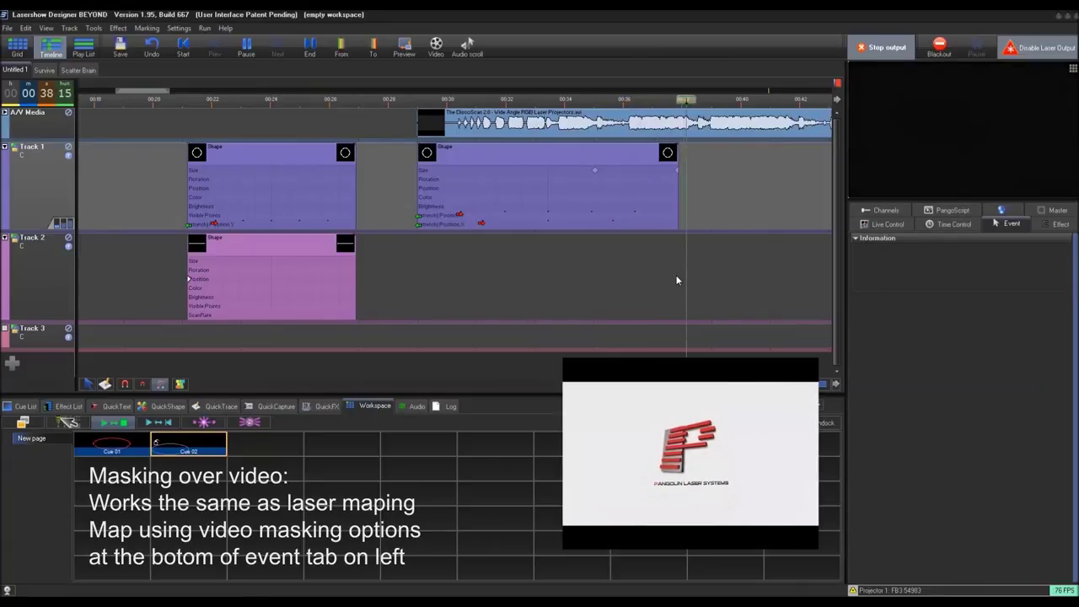
key(space)
- Scrub through the shape event over the video and examine its video masking settings in the event properties
click(610, 156)
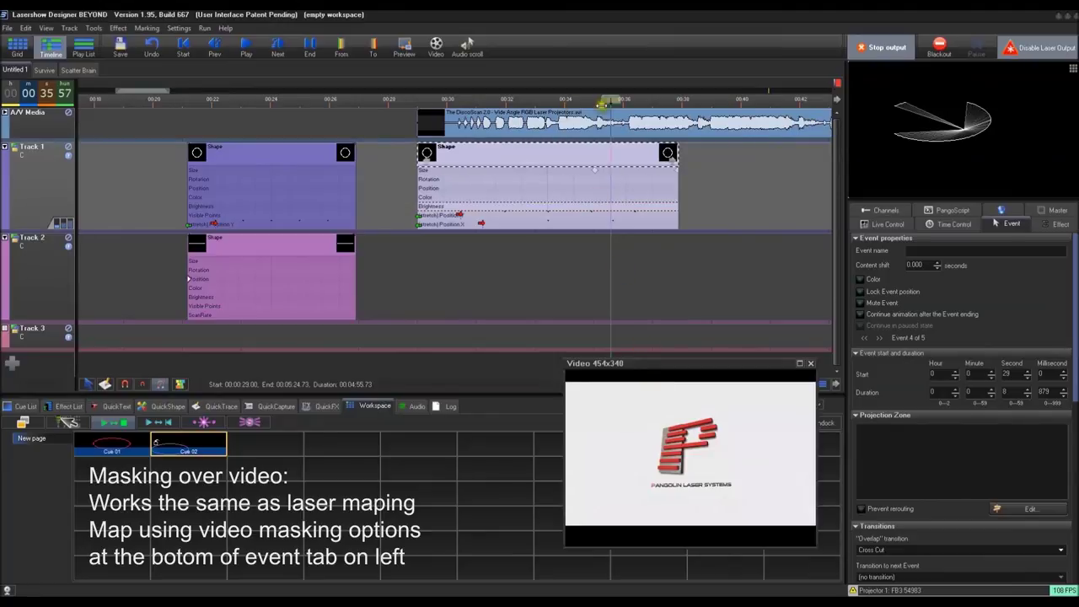
click(559, 103)
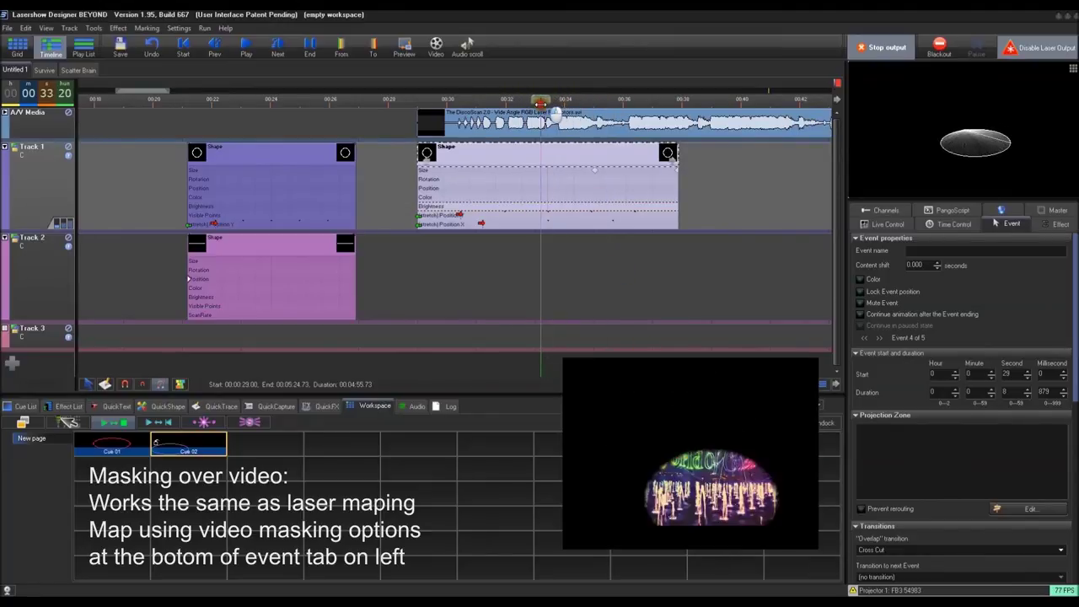
click(557, 102)
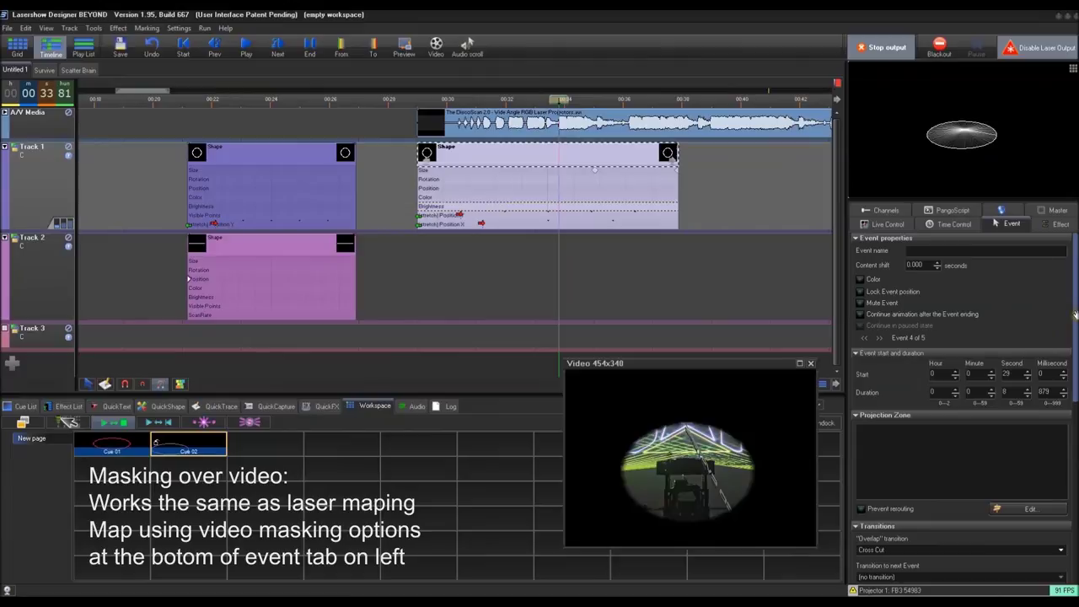
drag(1075, 315, 1075, 445)
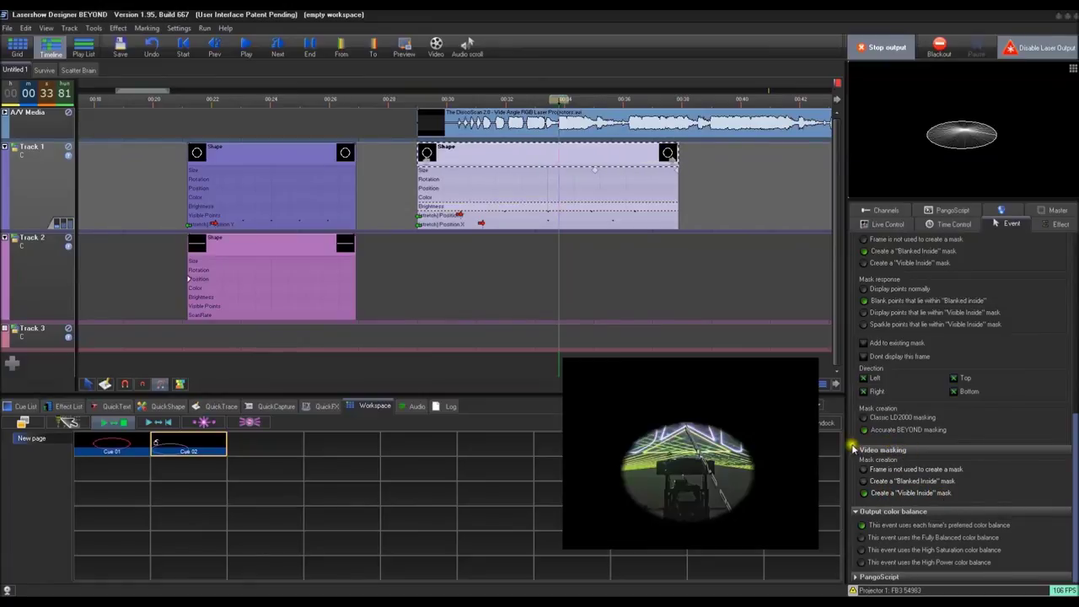
- Replay and scrub the Track 1 shape event over the video to view the moving visible-inside video mask
mouse_move(561, 100)
mouse_down()
mouse_move(542, 103)
mouse_move(579, 103)
mouse_move(549, 113)
mouse_up()
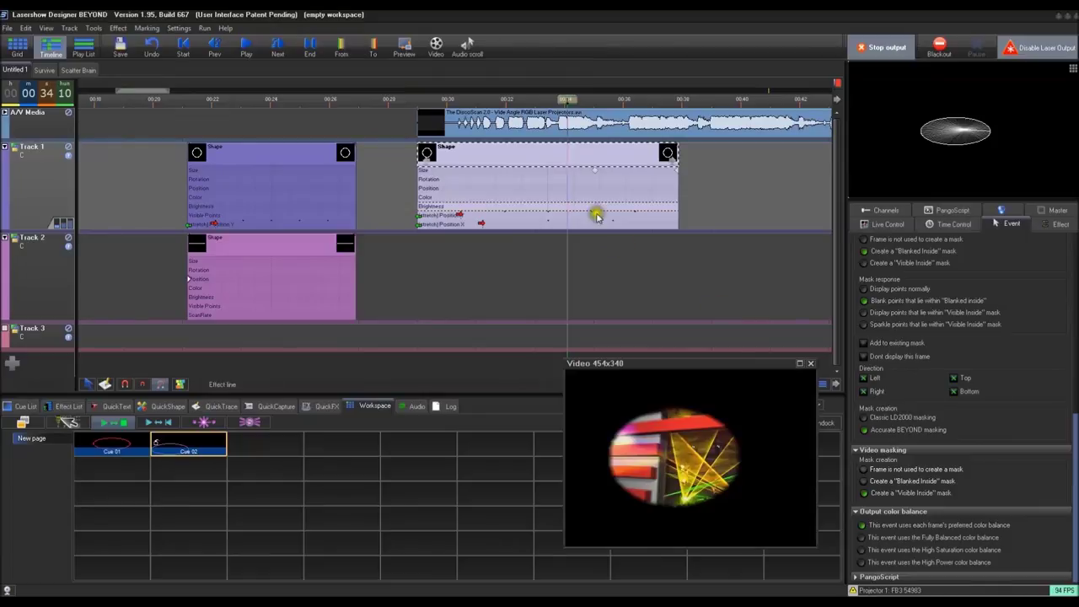
drag(567, 100, 419, 101)
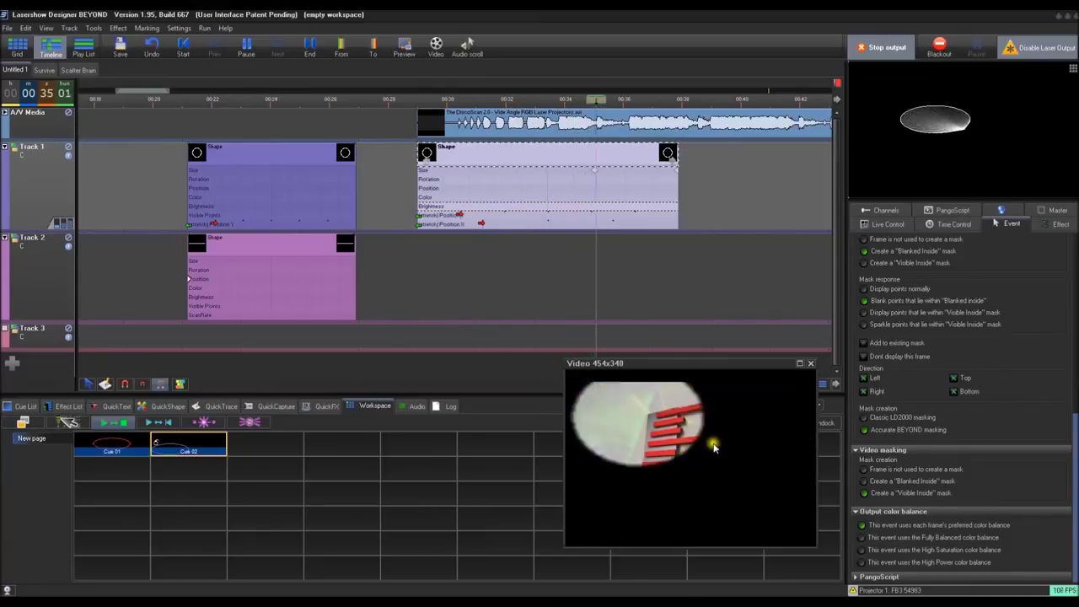
key(space)
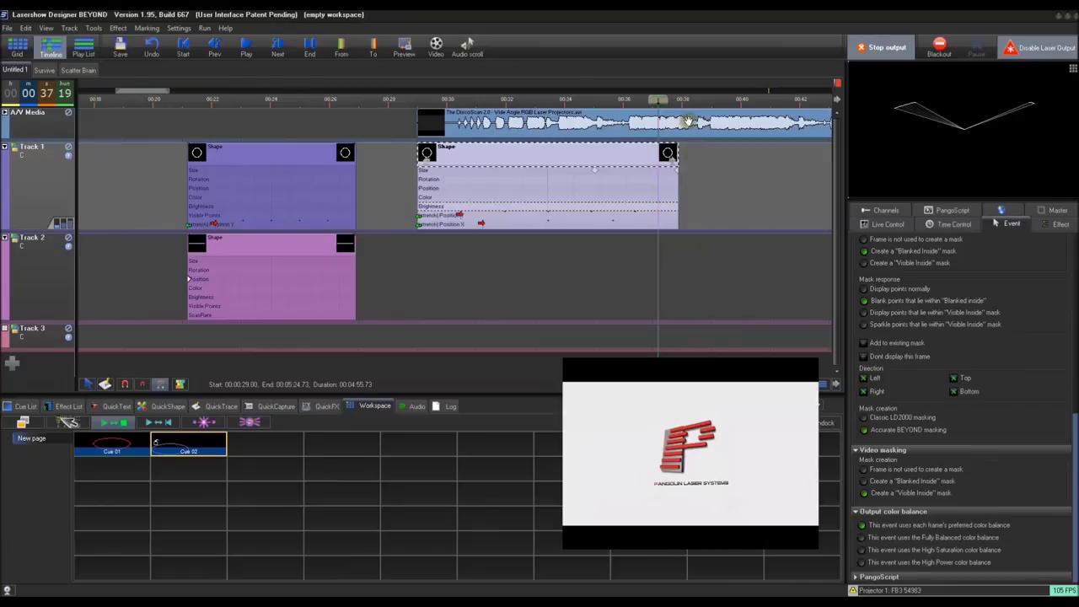
click(650, 145)
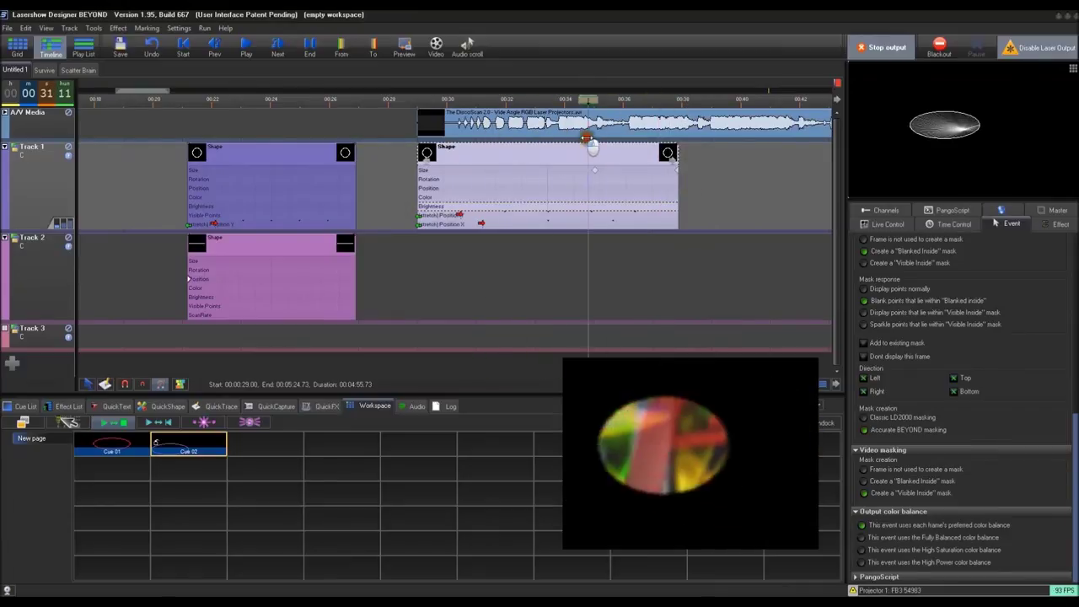
drag(650, 145, 656, 142)
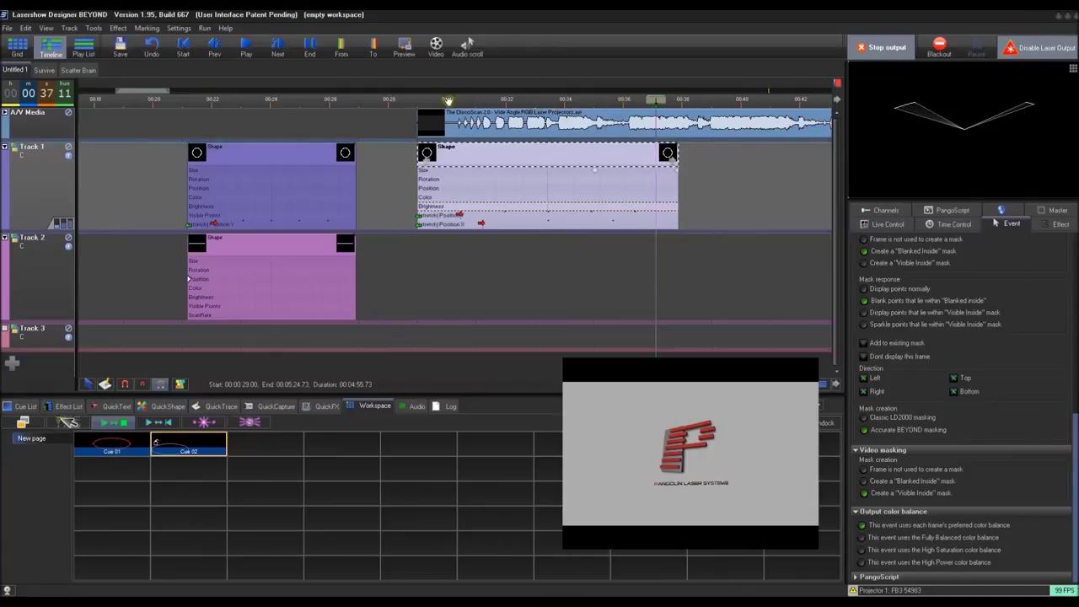
click(415, 102)
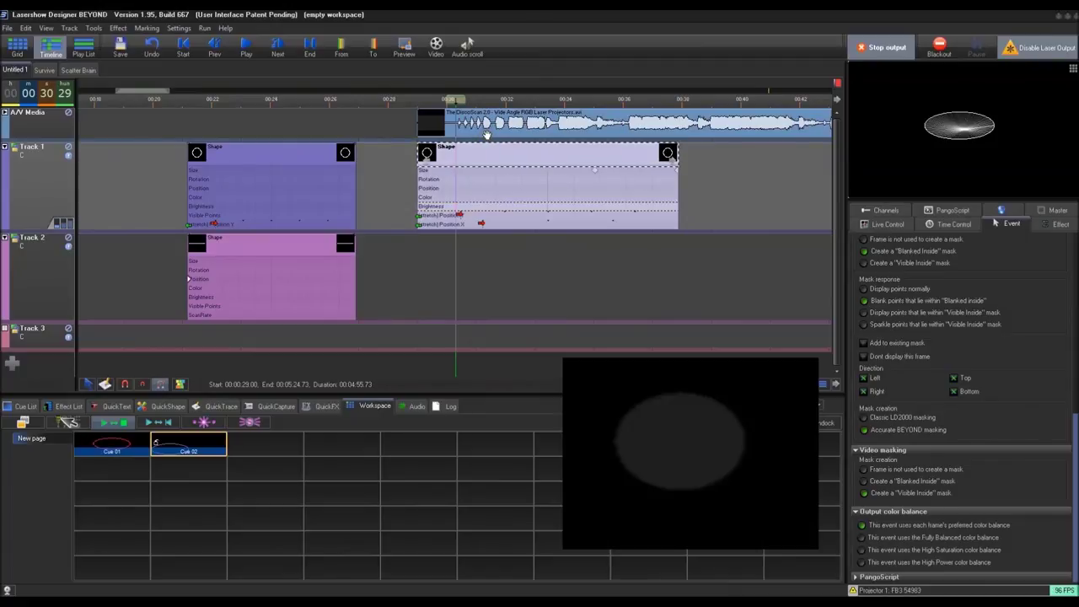
- Locate the Cue 02 event on Track 1 and place the playhead inside it at about 1:25.4
click(566, 248)
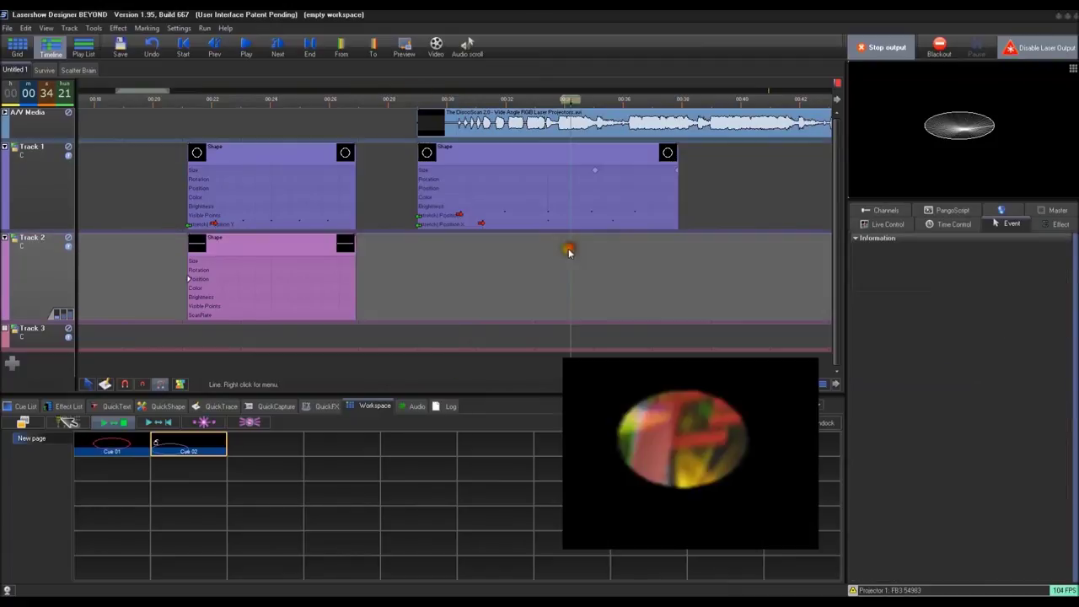
scroll(569, 245, down, 6)
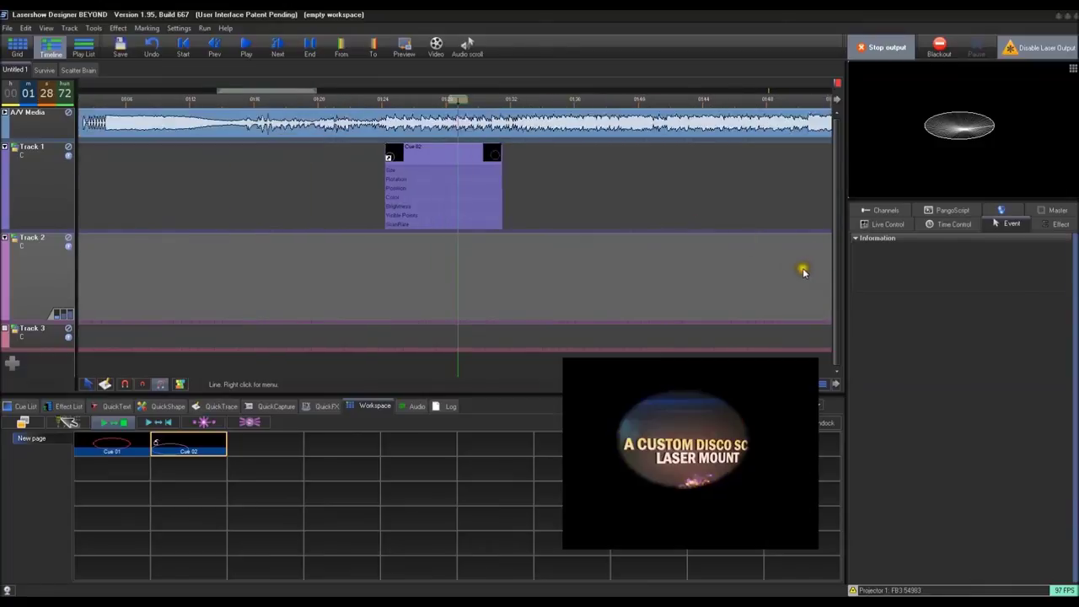
scroll(636, 265, up, 2)
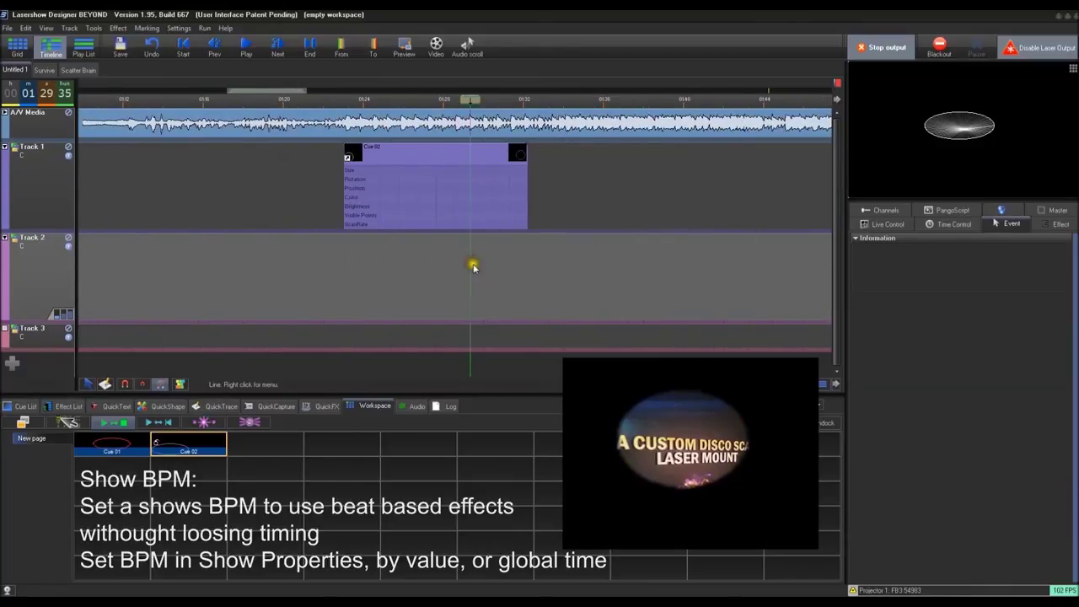
scroll(473, 265, up, 2)
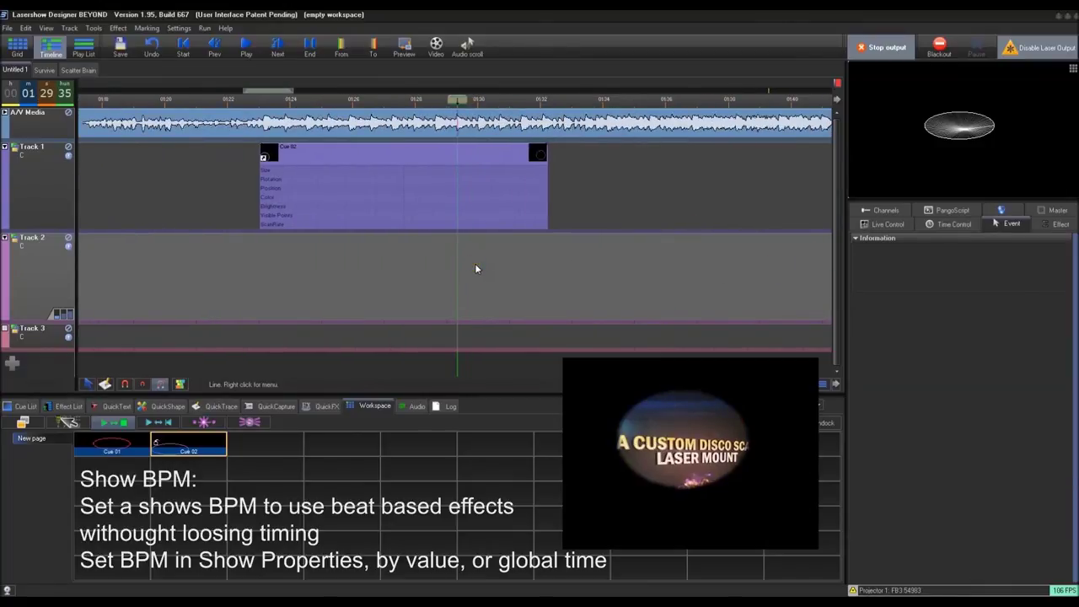
click(396, 260)
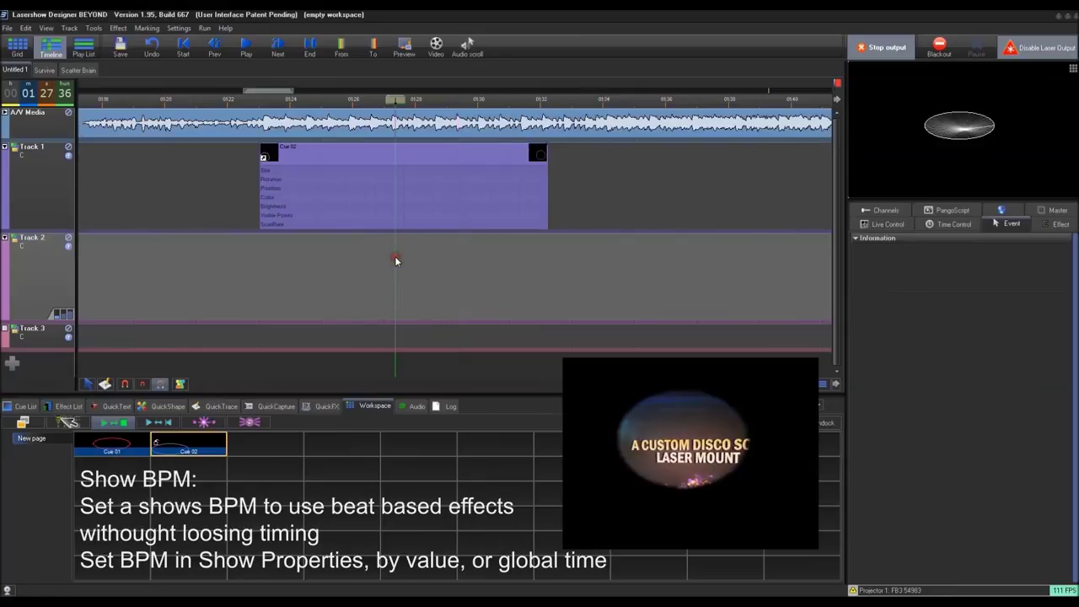
scroll(393, 258, up, 1)
click(379, 233)
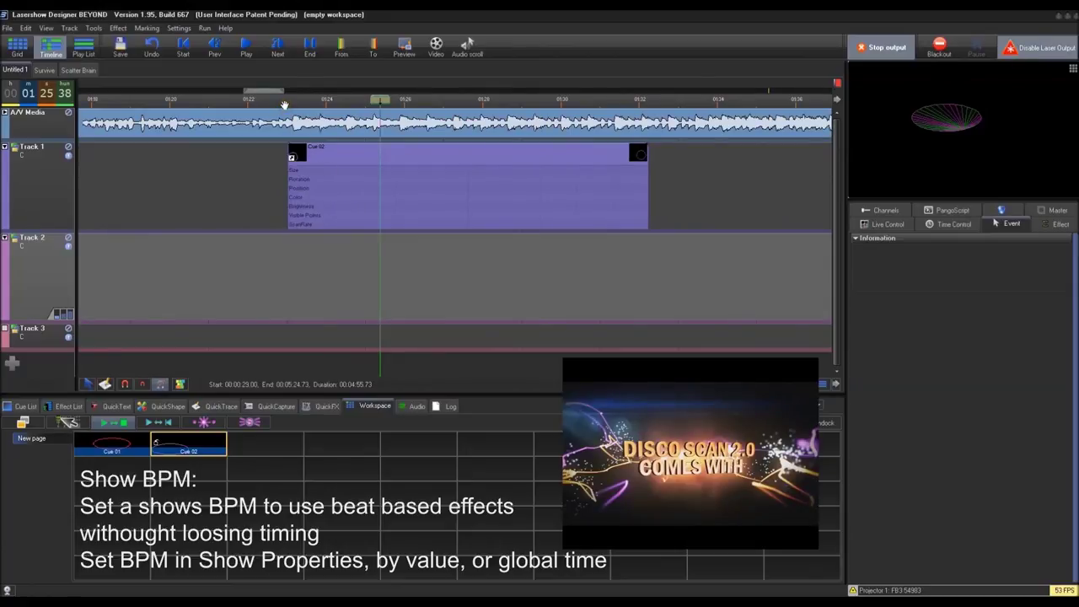
- Mute Track 1 and play the media event from just before Cue 02 to hear the music's beat
click(66, 149)
click(271, 117)
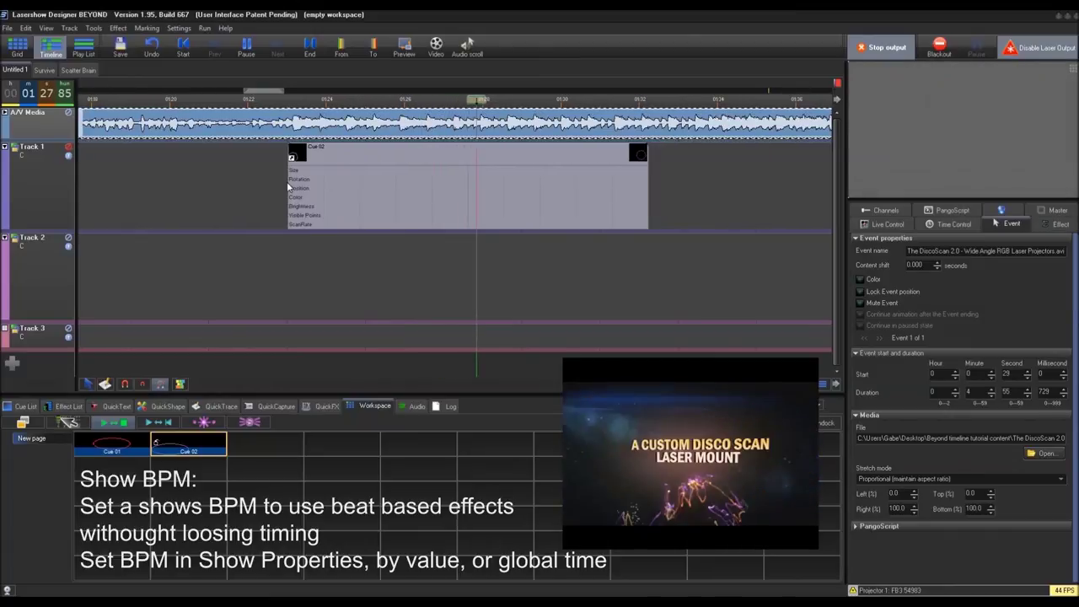
key(space)
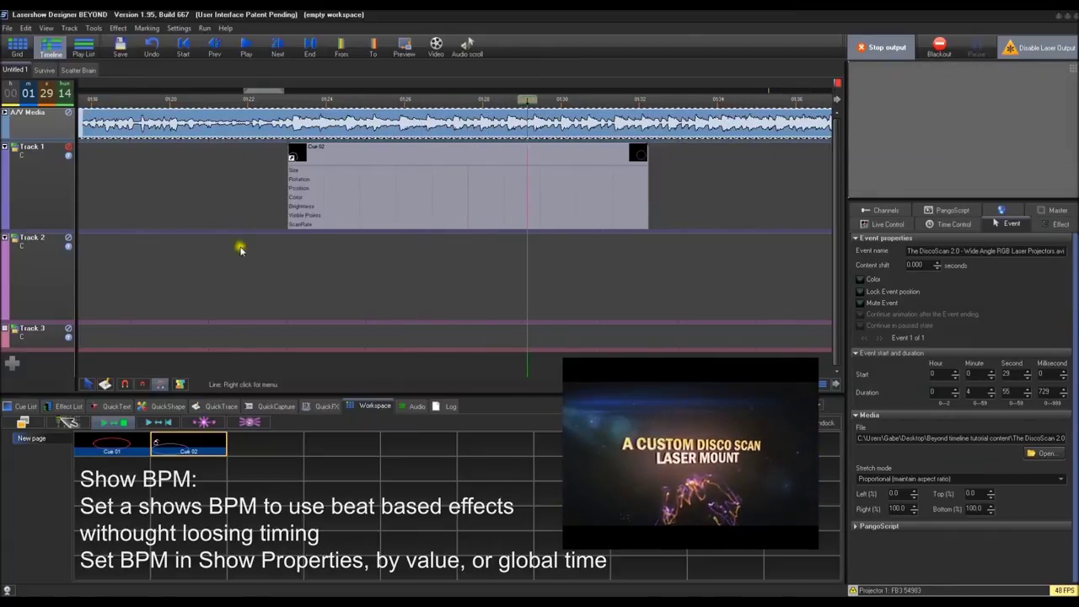
- Examine the rotation, brightness and position oscillating effects of Cue 02 in the Advanced Shape editor and close it
right_click(197, 449)
click(219, 474)
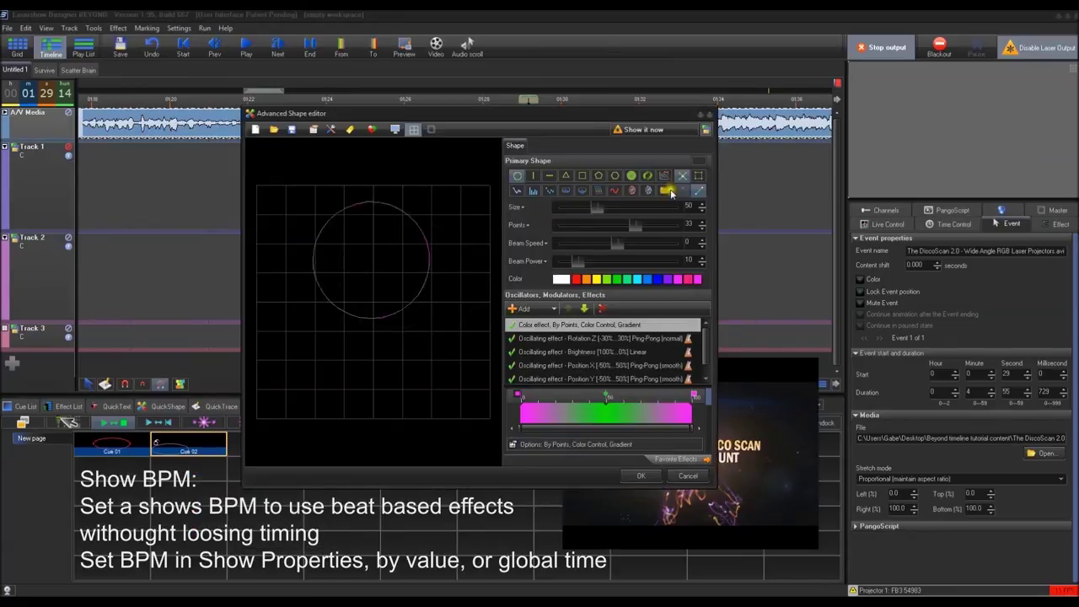
scroll(707, 344, down, 1)
click(626, 326)
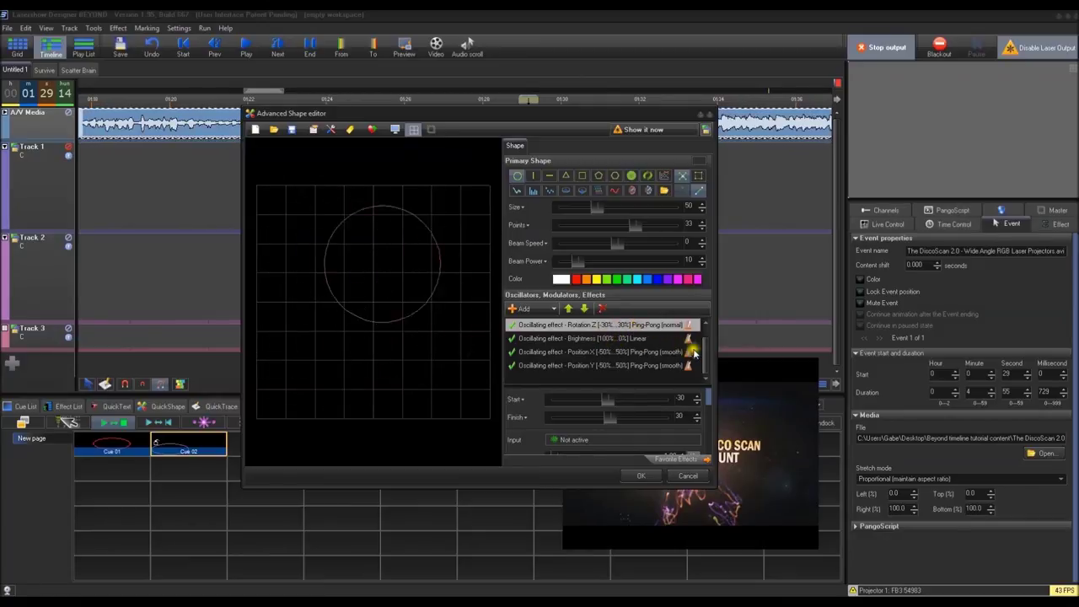
click(609, 340)
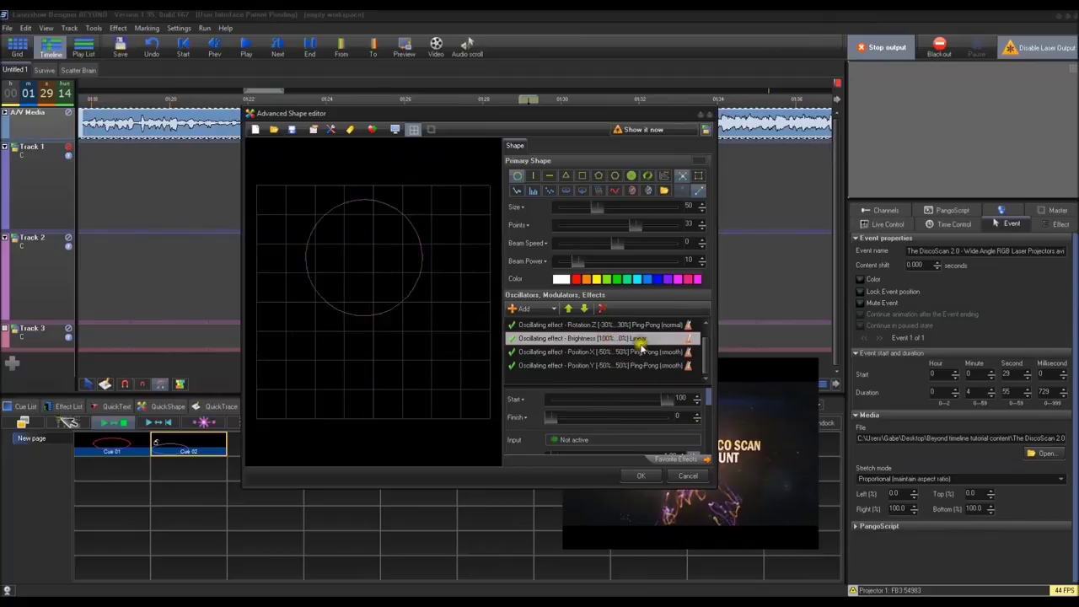
click(637, 351)
click(633, 366)
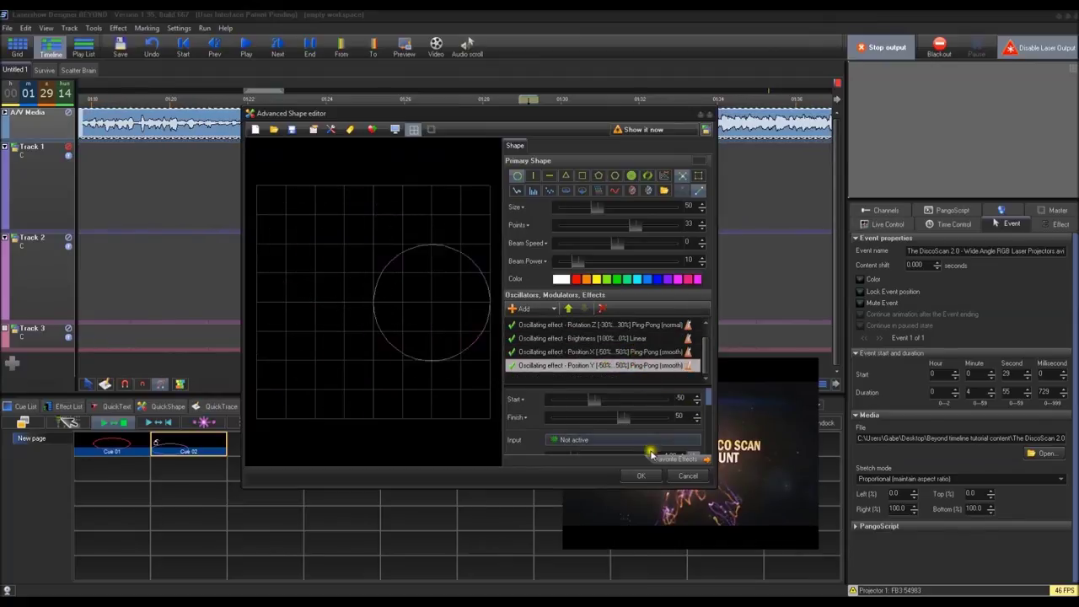
click(641, 476)
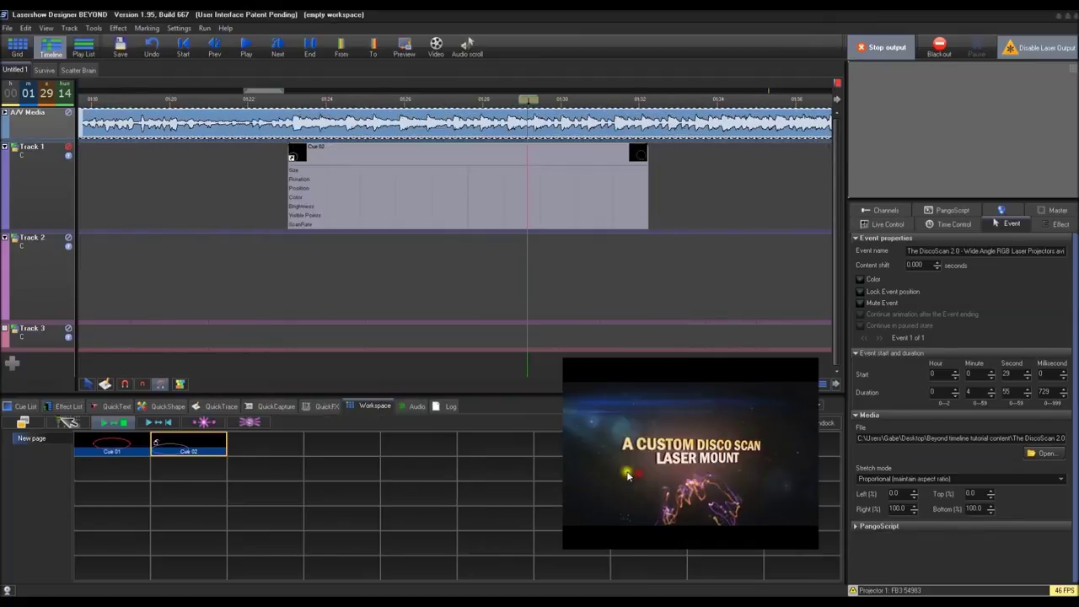
- Unmute Track 1 and play the Cue 02 event from just before its start to view its beat-based effects
click(297, 268)
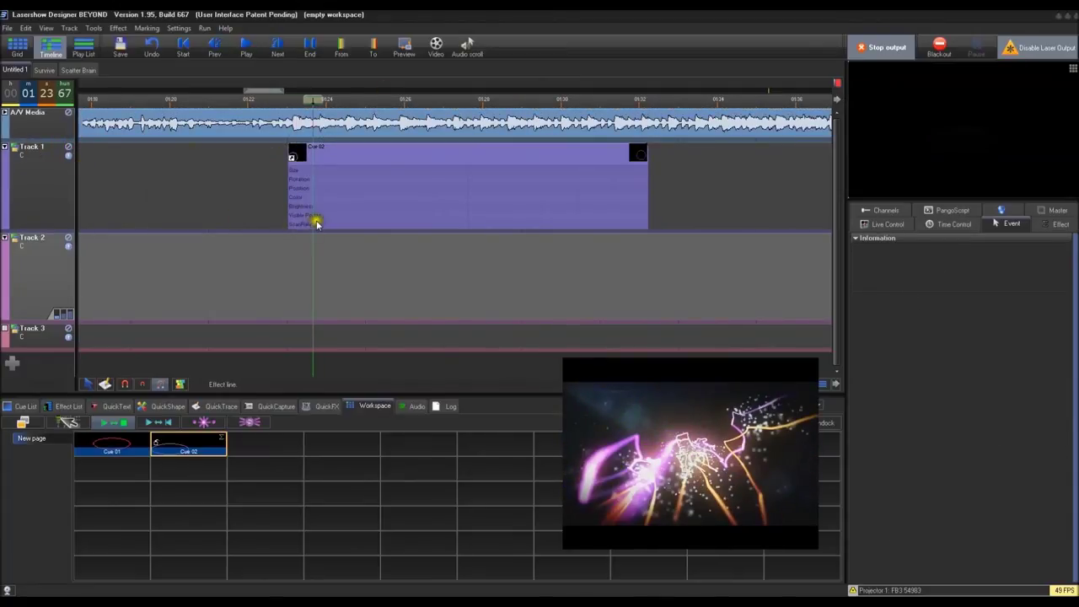
click(281, 213)
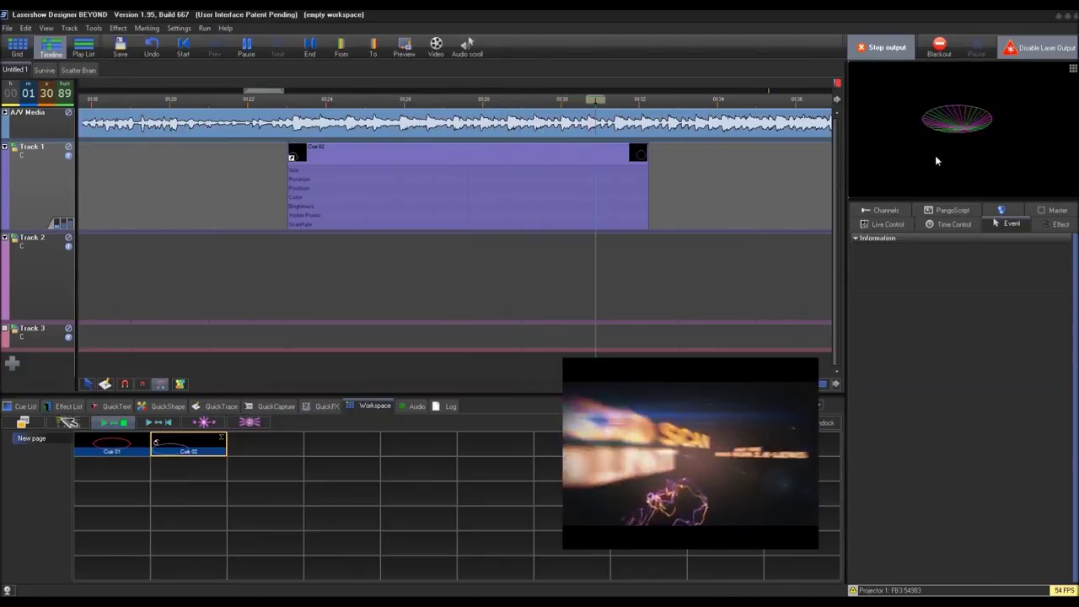
- Set the global tempo to 178.0 BPM in the grid view and preview Cue 02 at that speed
click(17, 46)
click(490, 44)
click(204, 444)
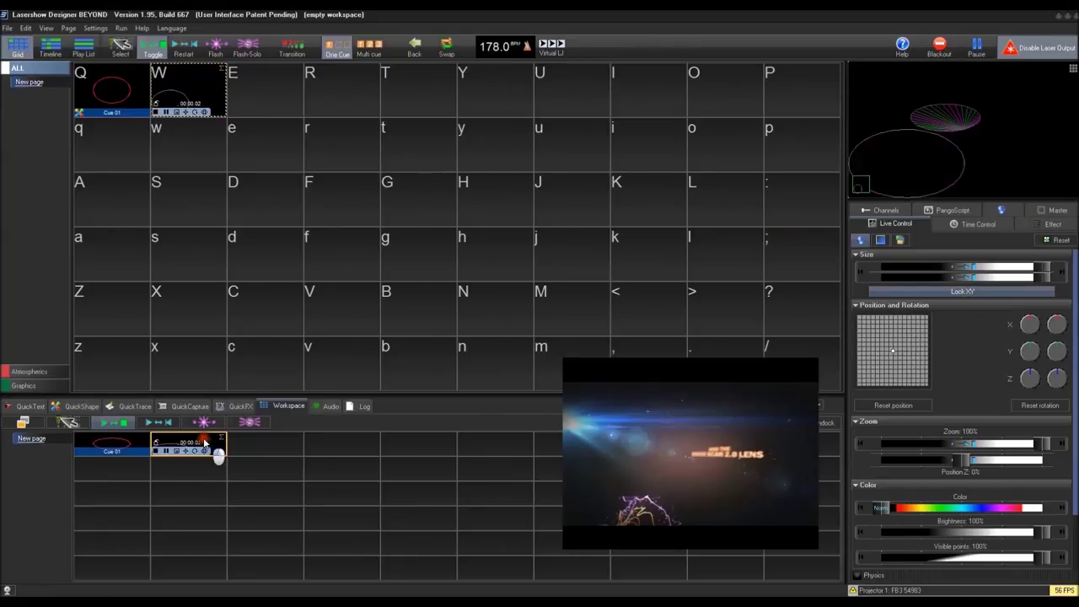
- Return to the timeline and replay the Cue 02 event to compare its effect speed with the grid
click(49, 47)
click(283, 103)
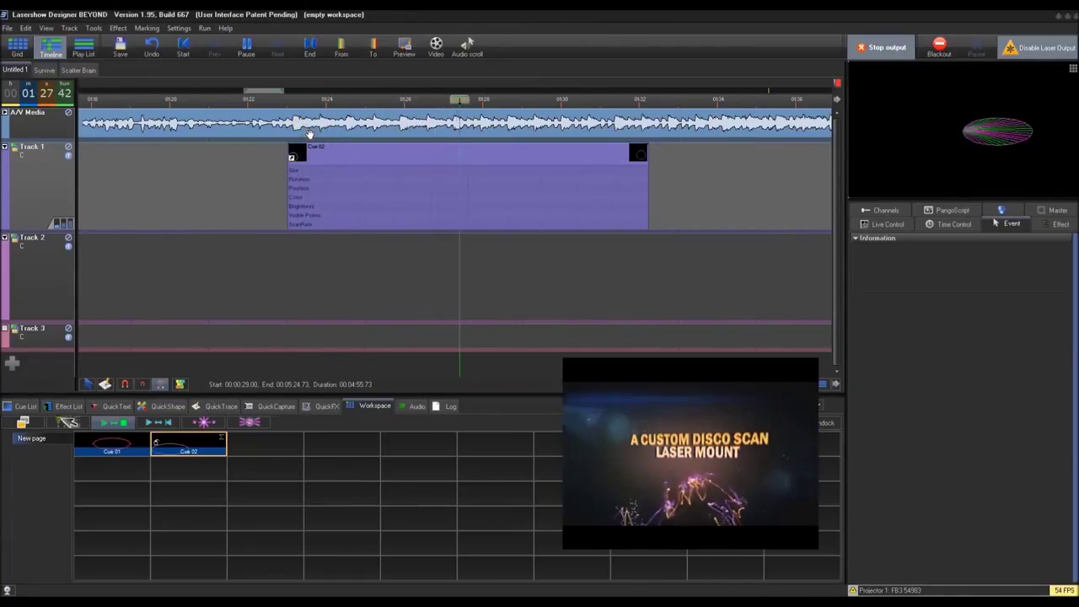
key(space)
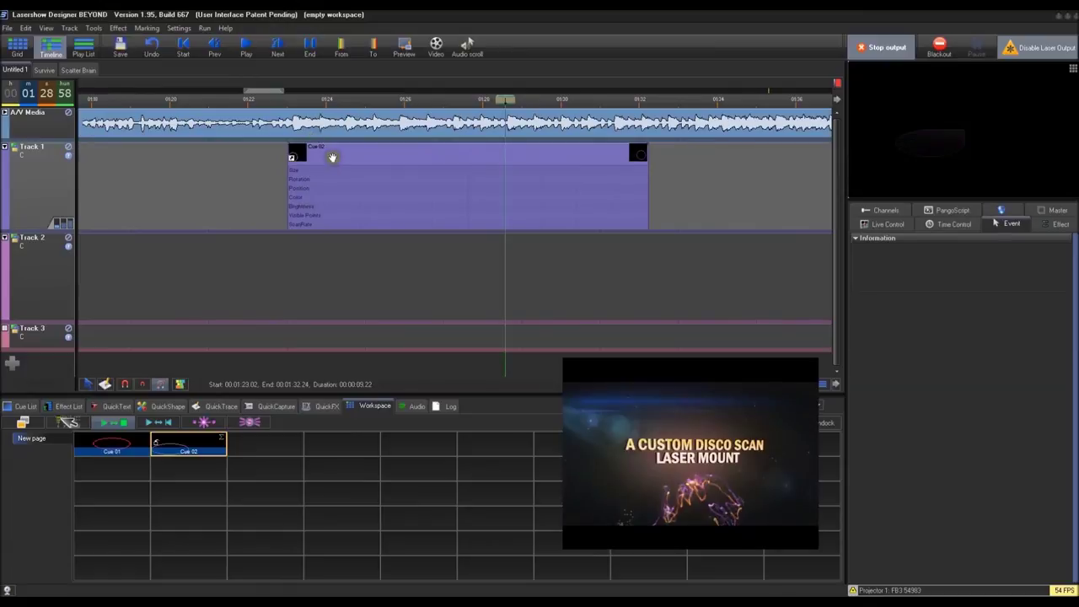
- Review the Show BPM and Follow System BPM options in the show properties and play from about 1:22.8
click(278, 176)
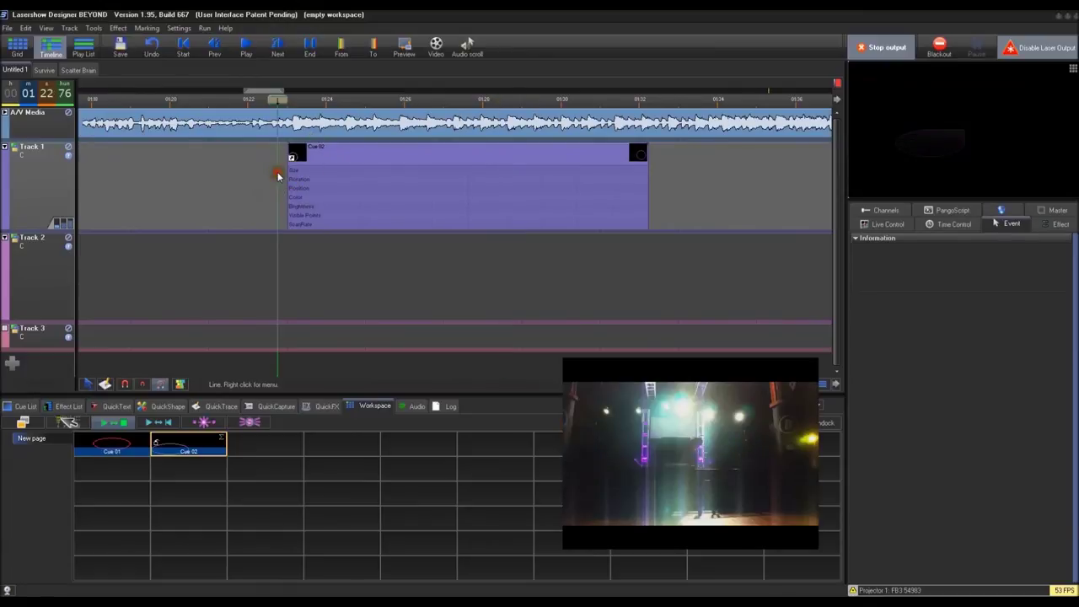
click(8, 31)
click(38, 251)
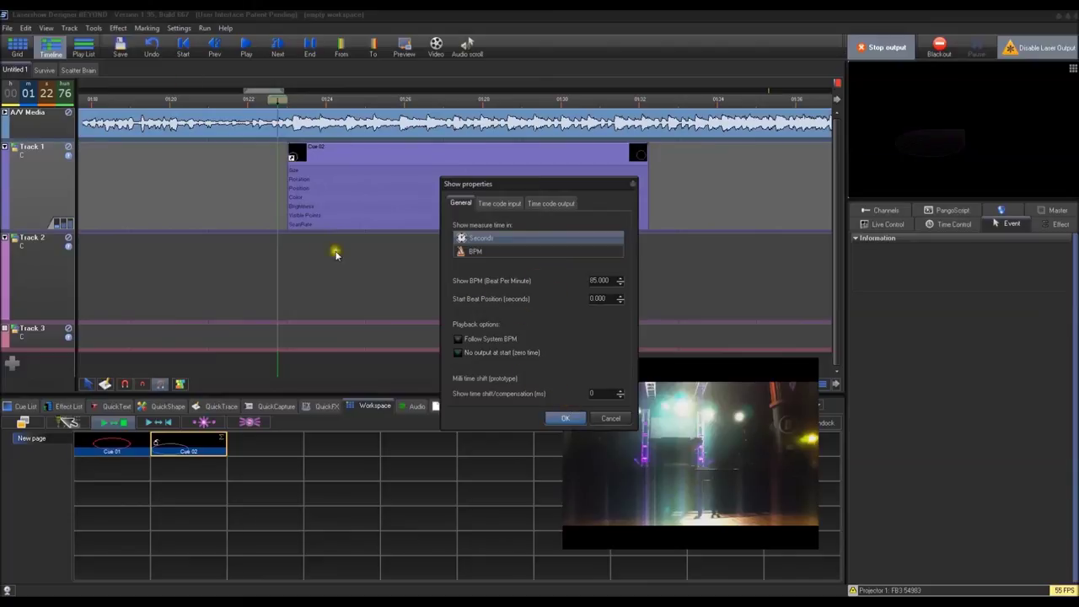
click(564, 418)
key(space)
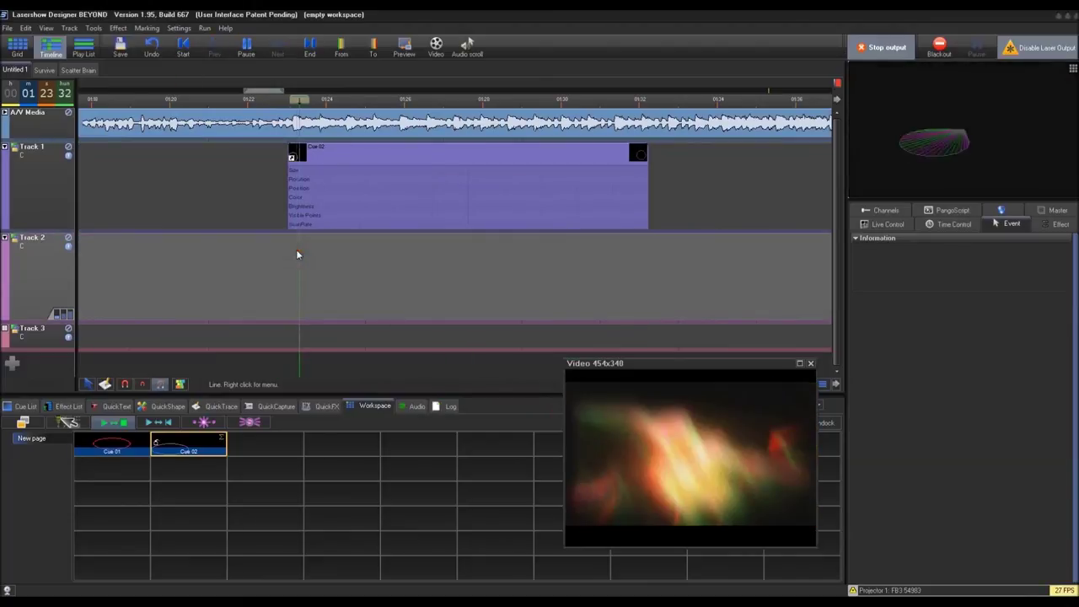